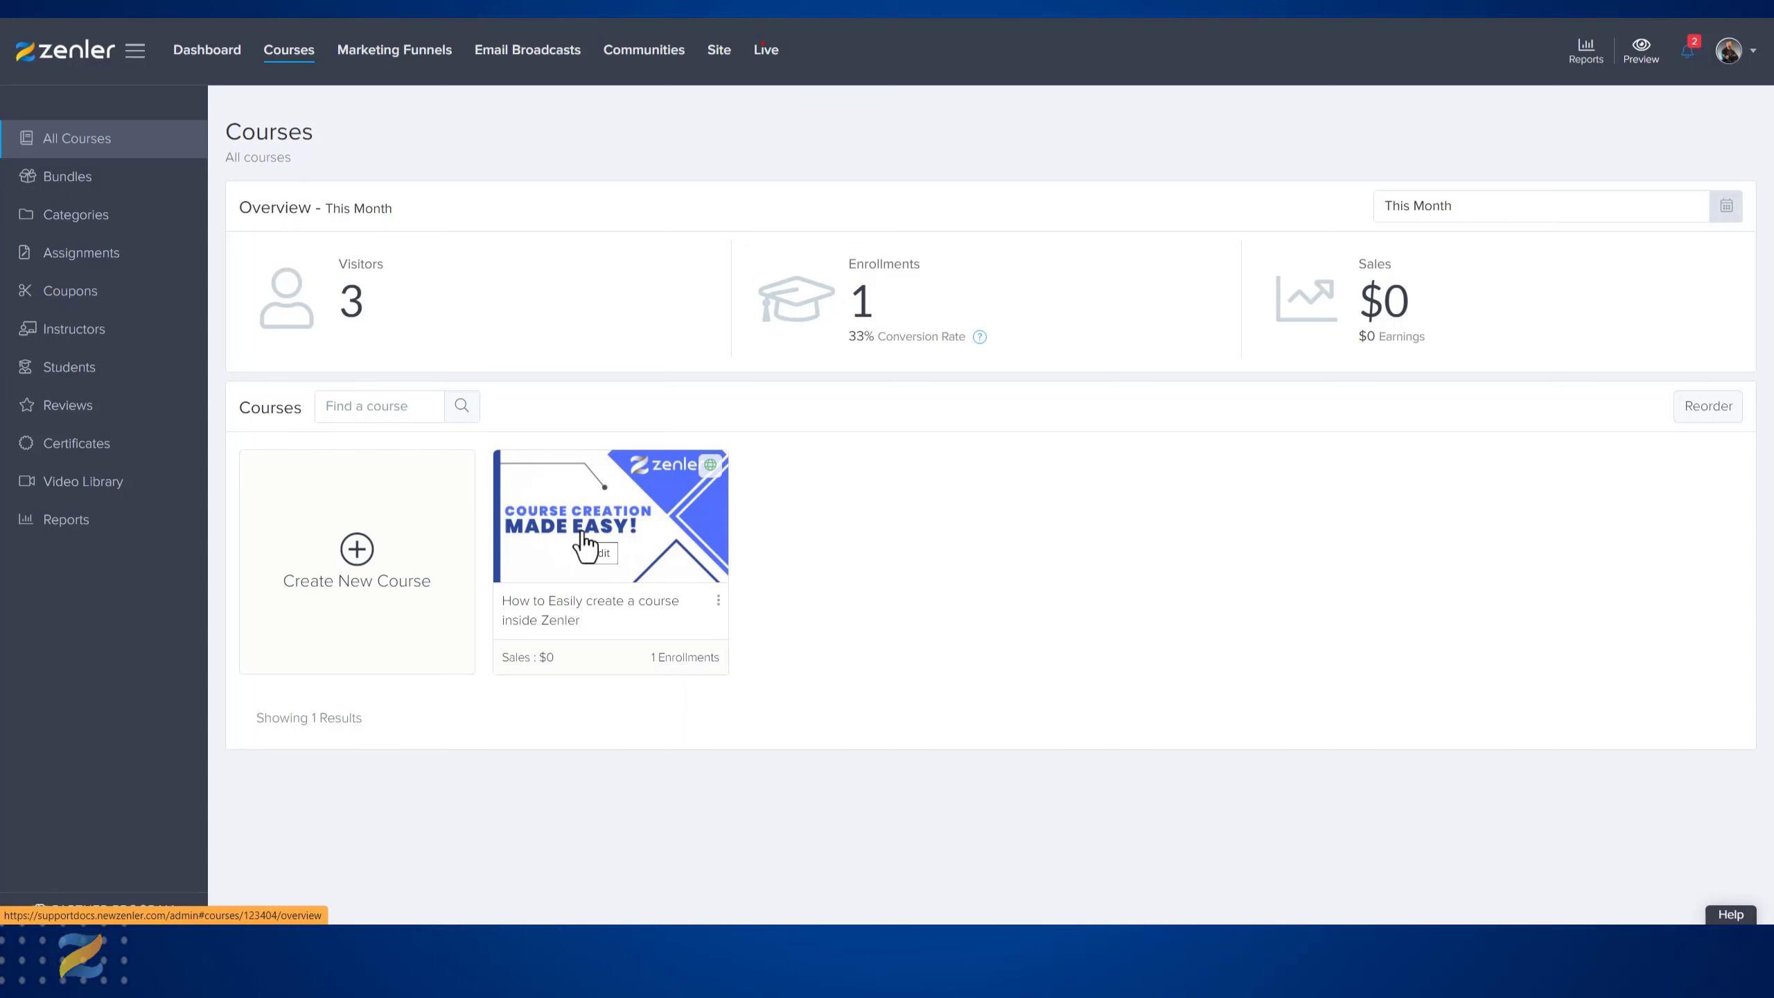
# - Add a new lesson to the Other Media section in the curriculum of "How to Easily create a course inside Zenler"
pyautogui.click(605, 531)
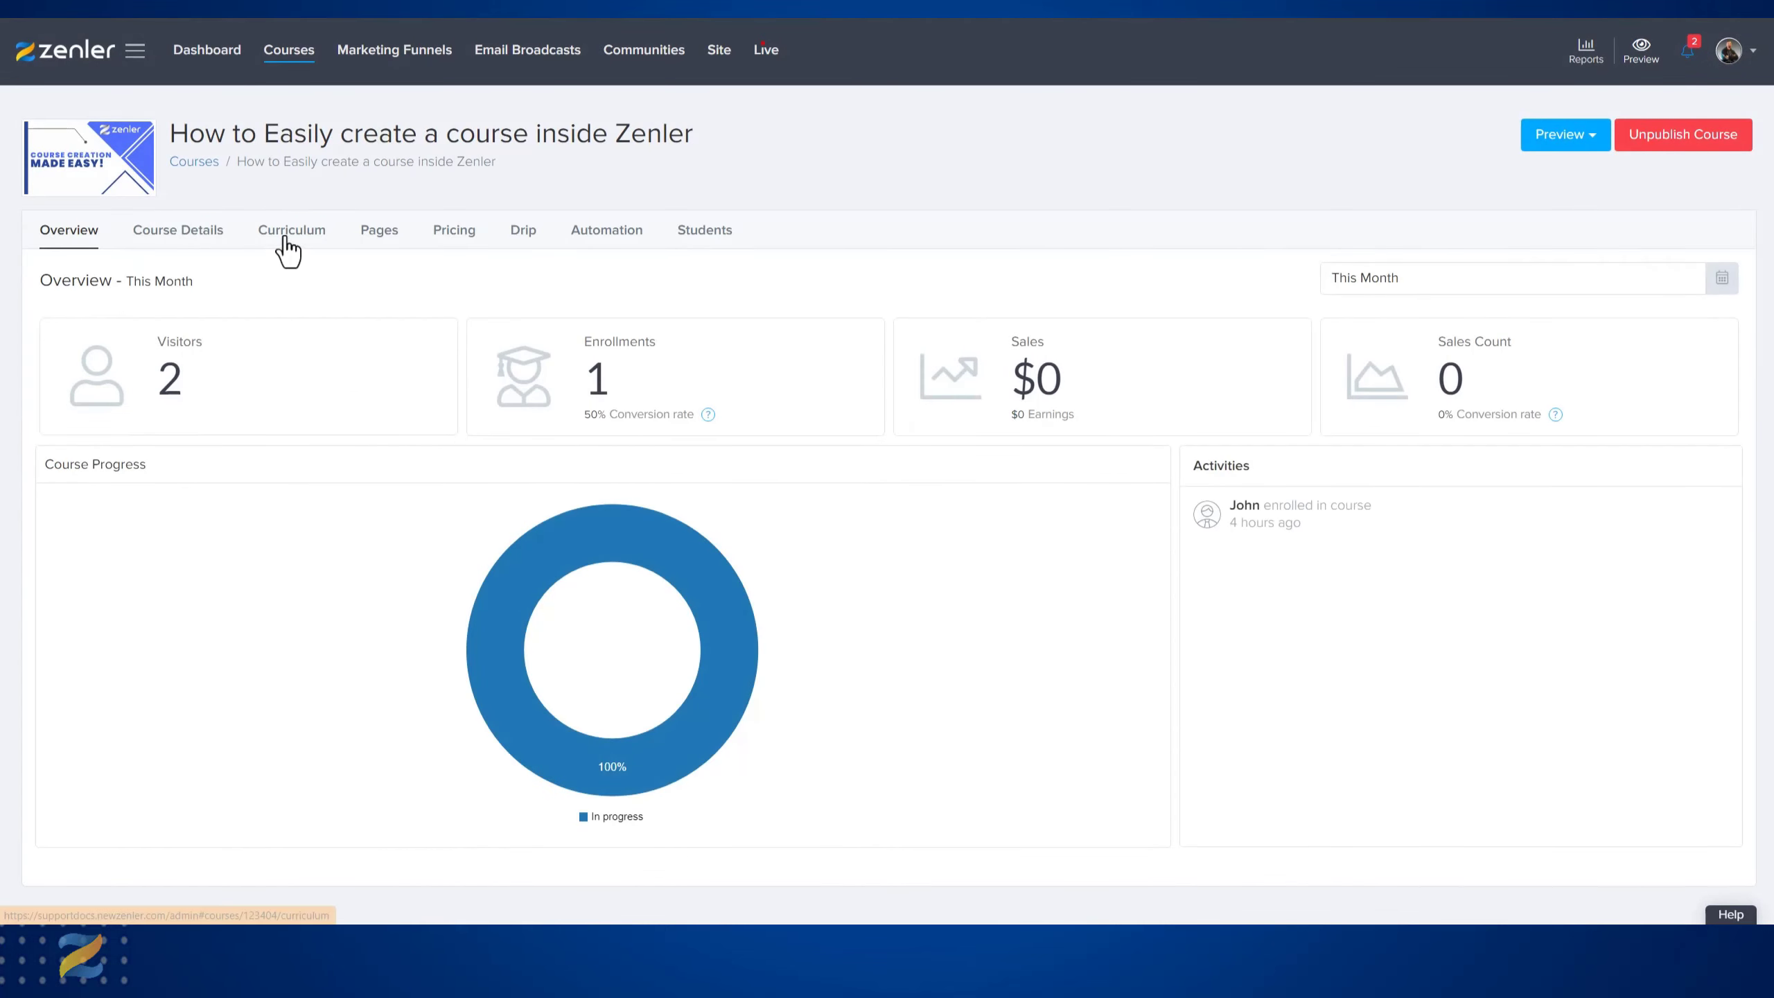
pyautogui.click(287, 238)
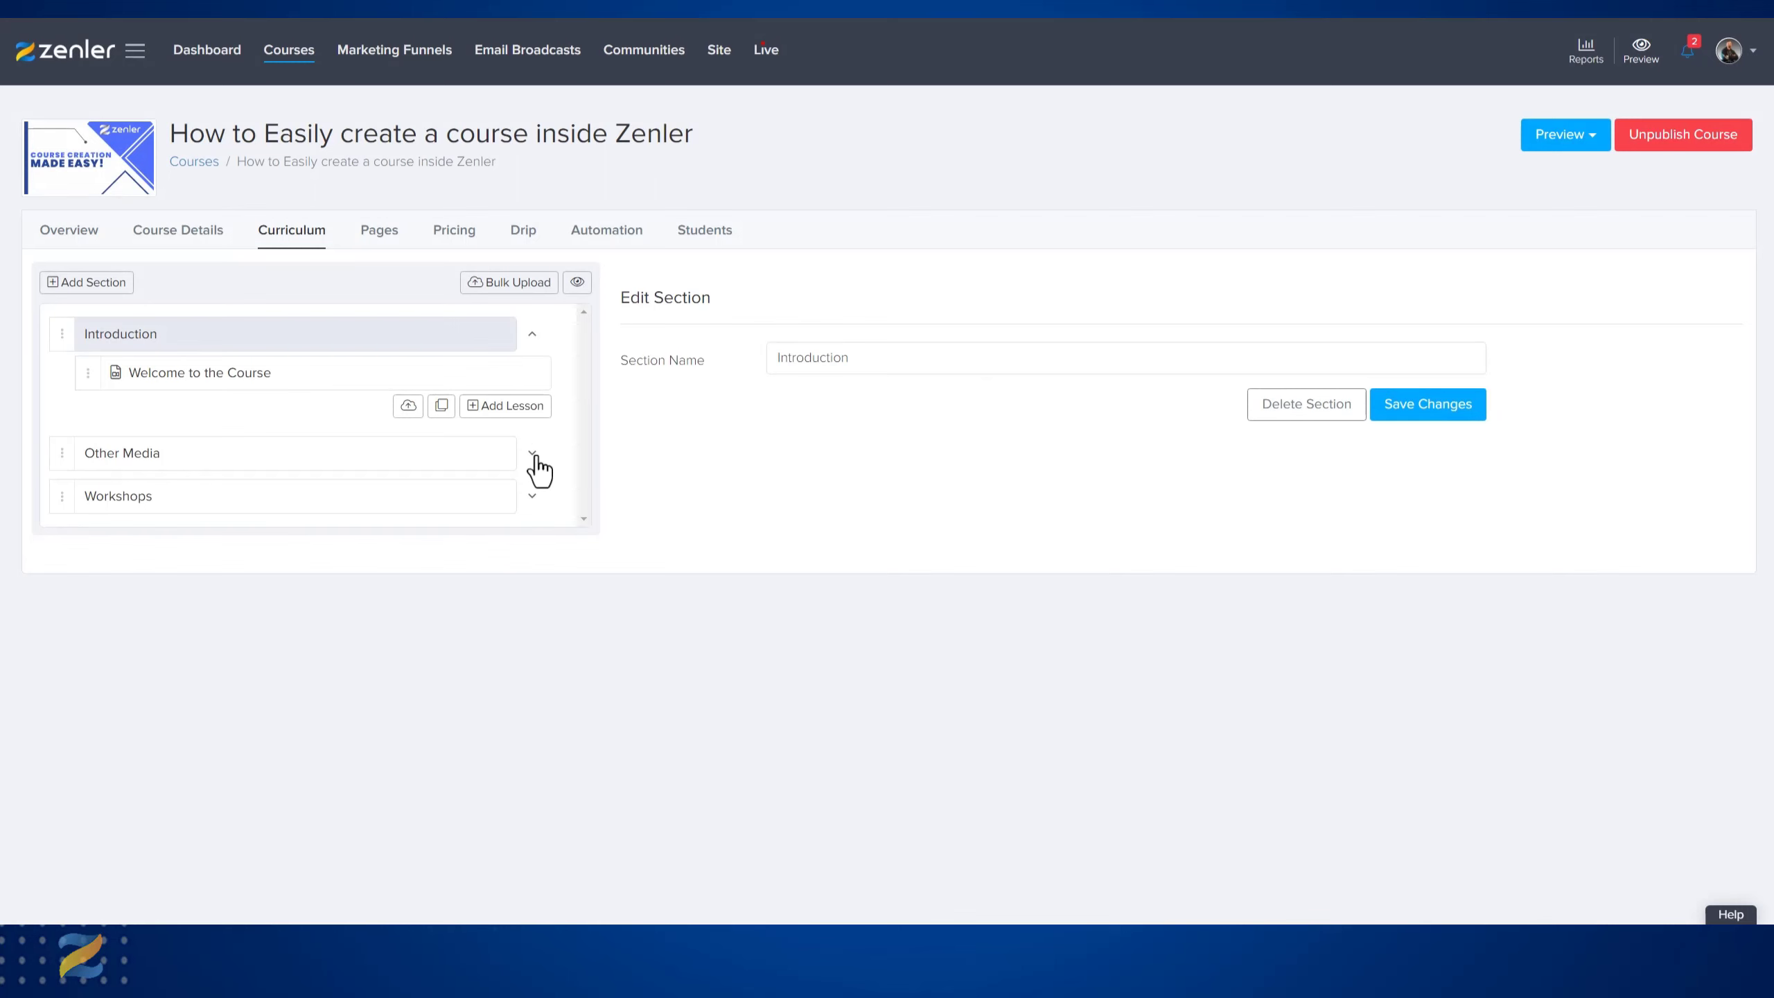
pyautogui.click(533, 453)
pyautogui.scroll(-2, 735, 502)
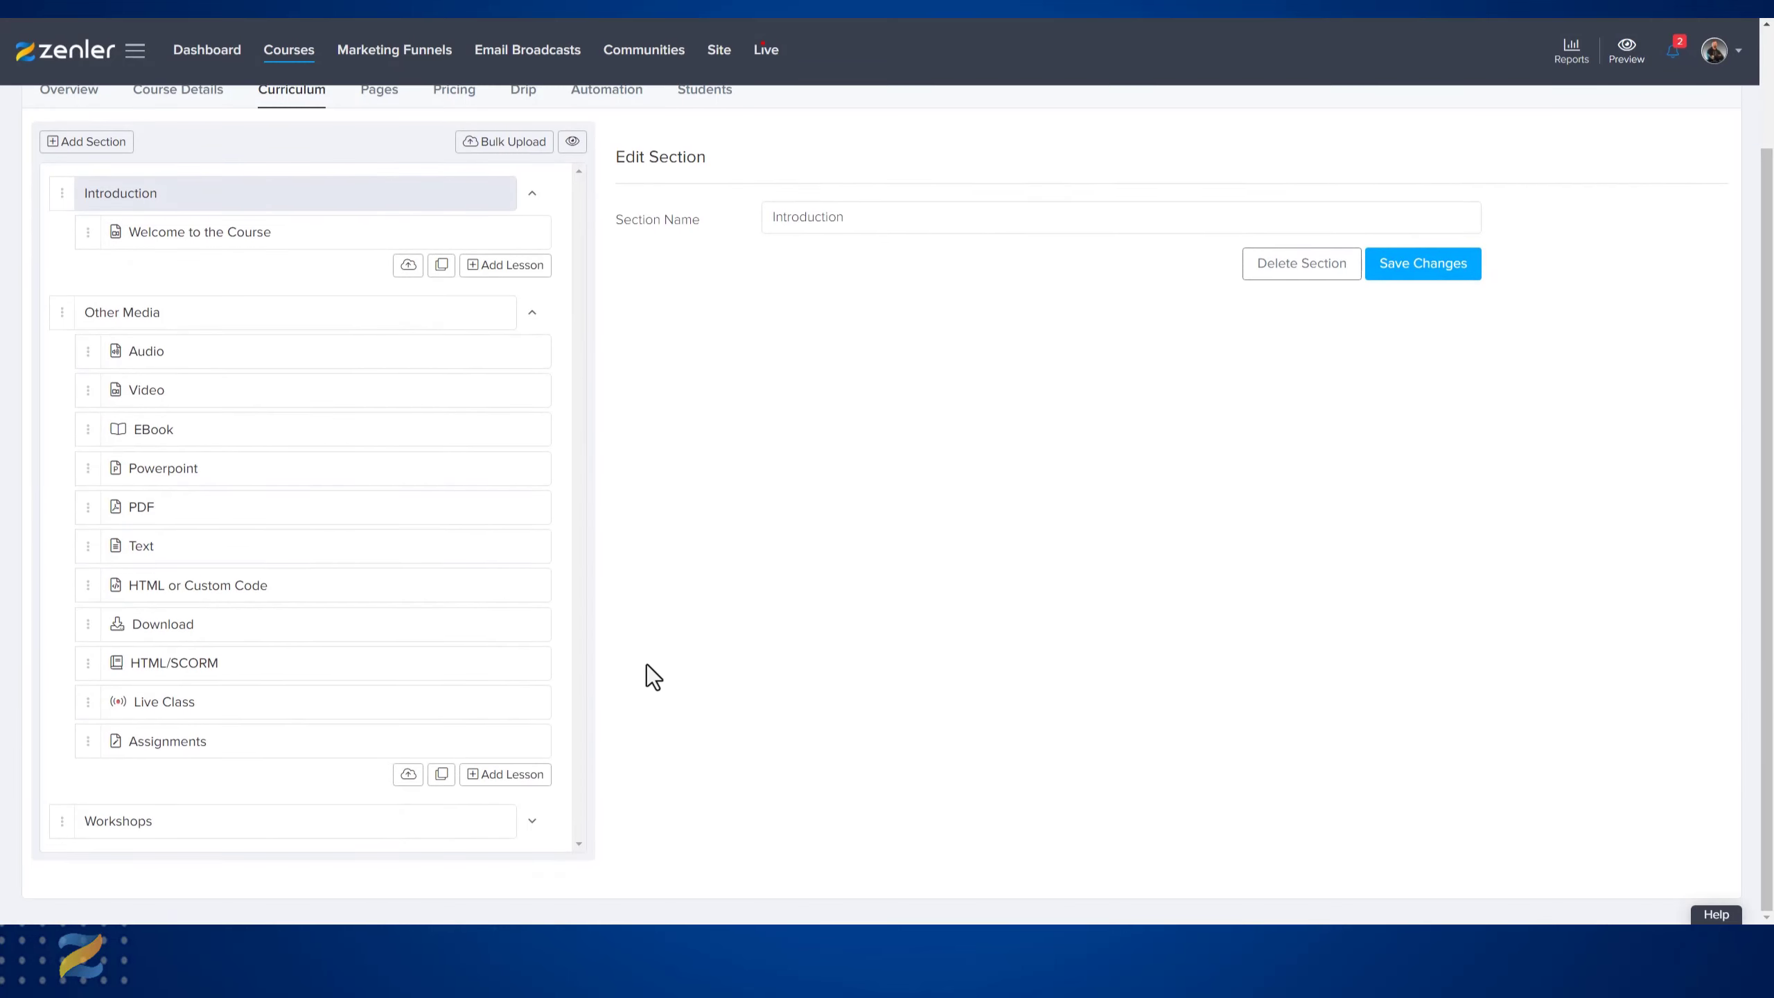
pyautogui.click(501, 777)
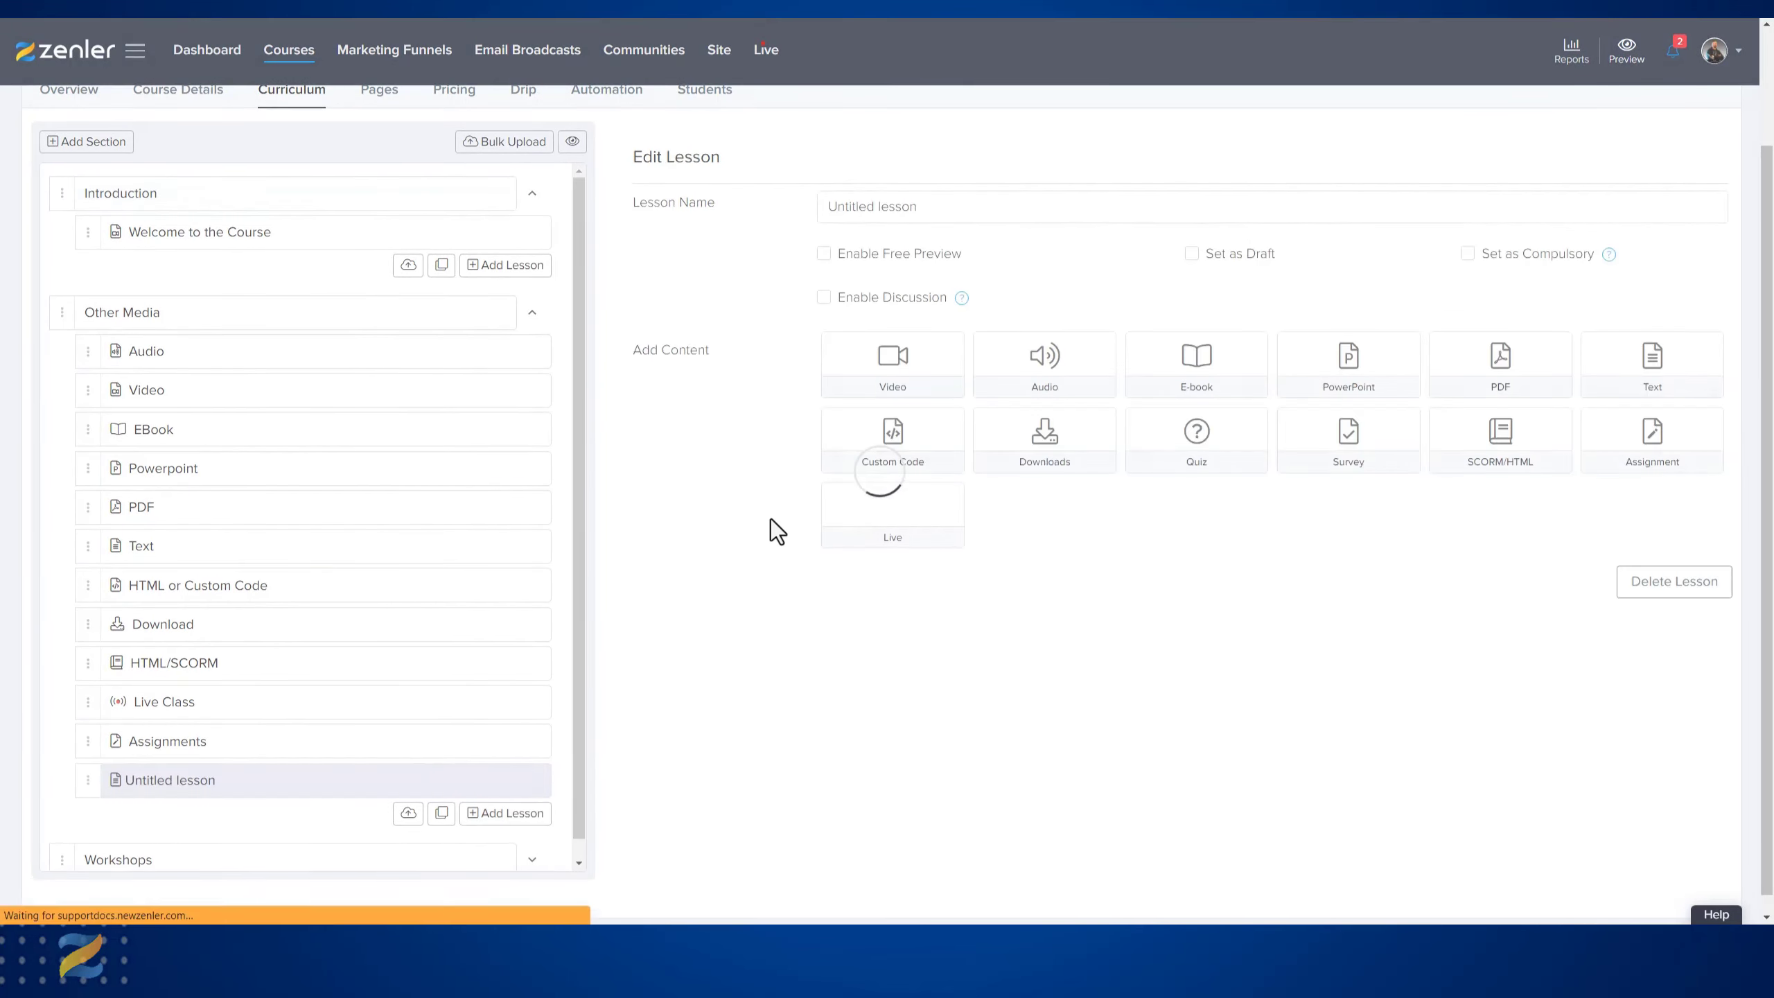
# - Name the new lesson "Quiz" and save the lesson
pyautogui.moveTo(915, 189); pyautogui.dragTo(793, 196)
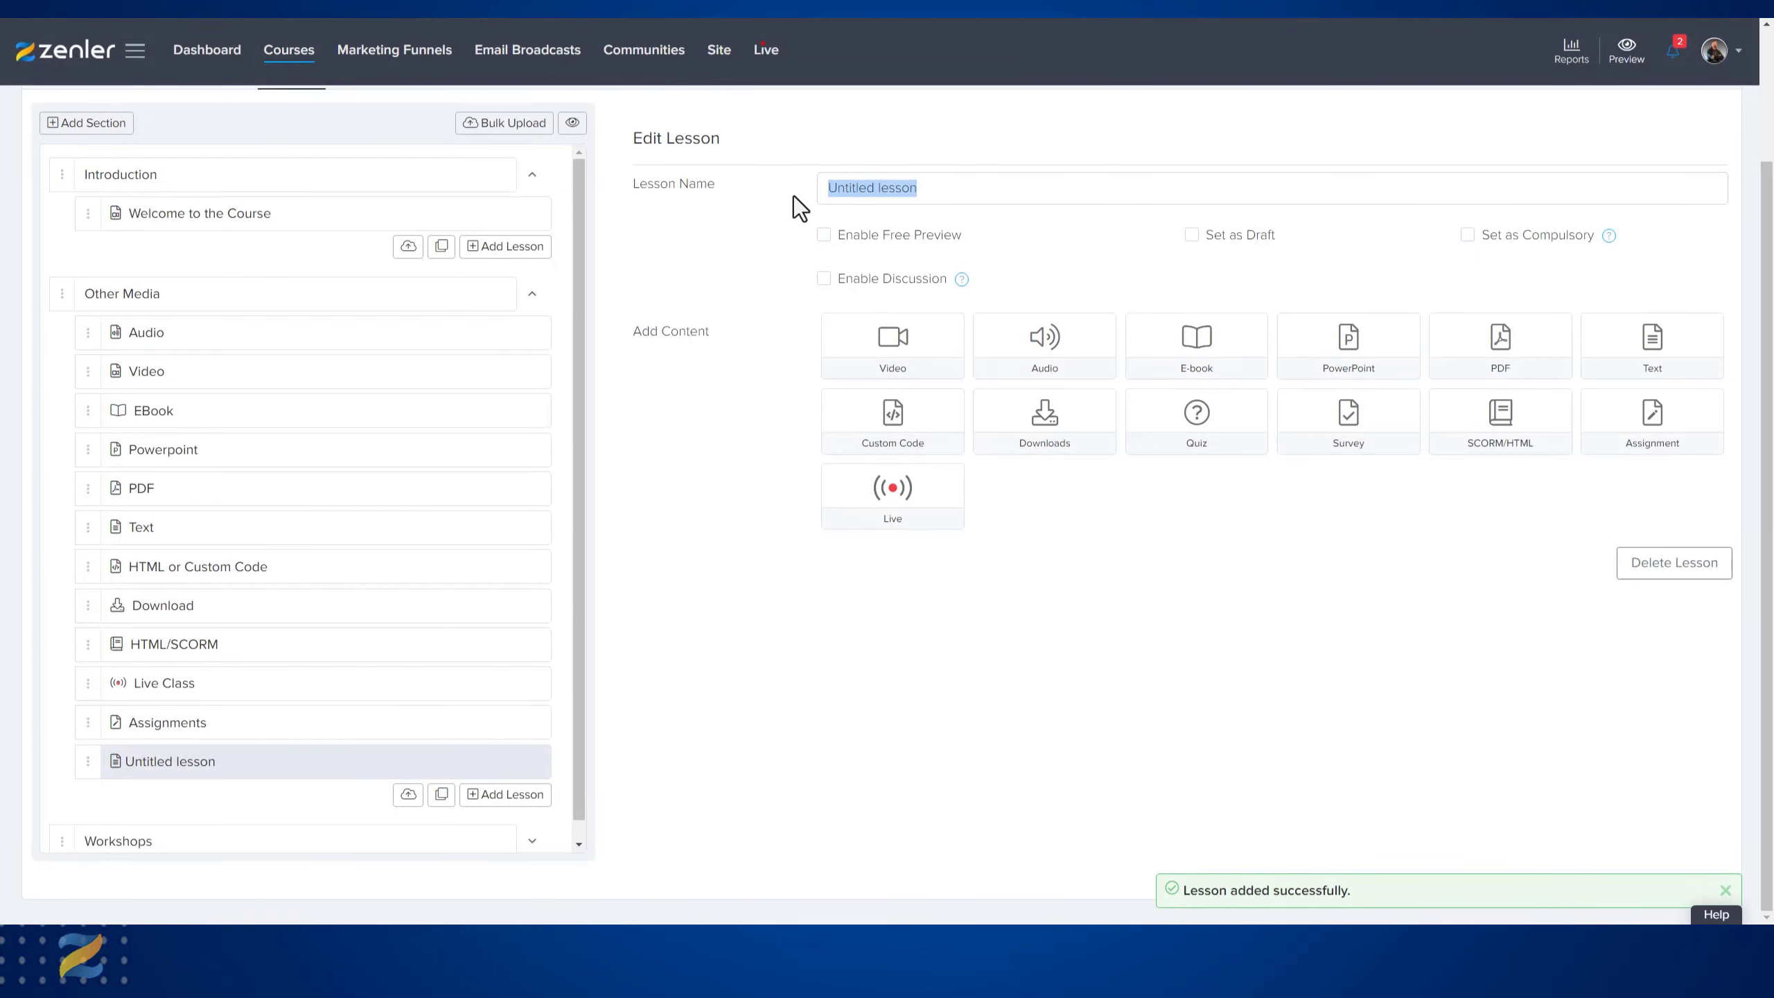
pyautogui.write('Quiz')
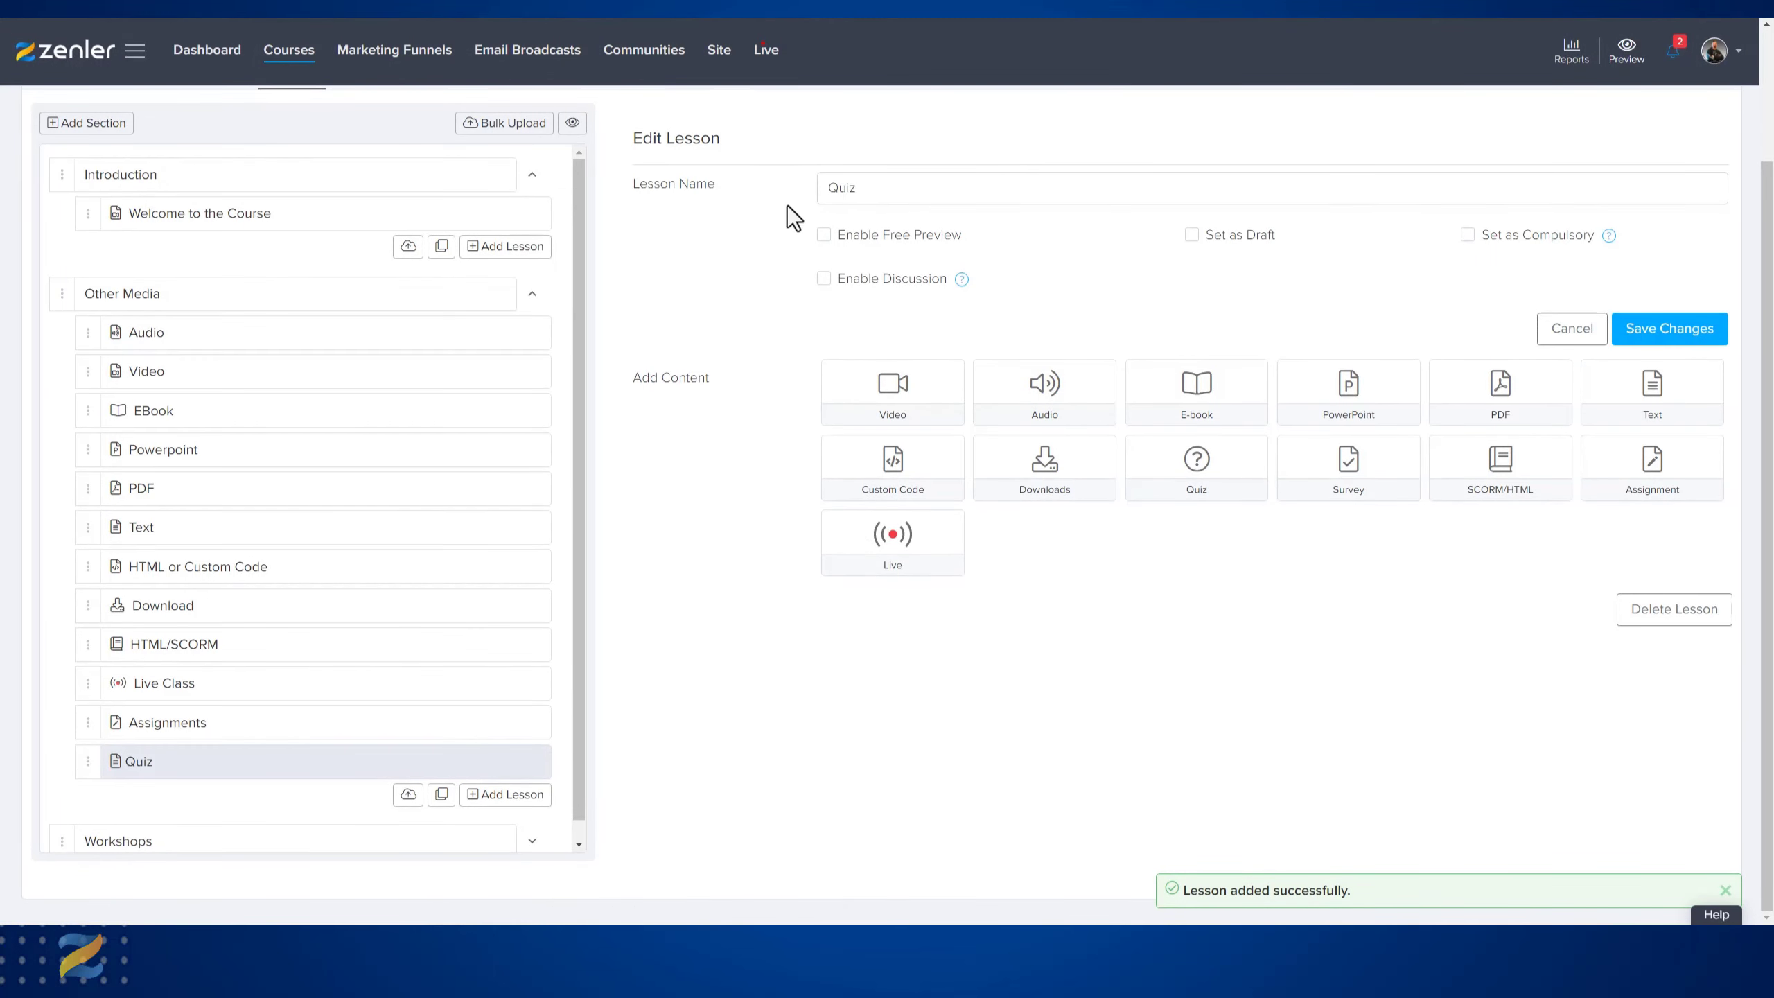
pyautogui.moveTo(907, 190); pyautogui.dragTo(853, 187)
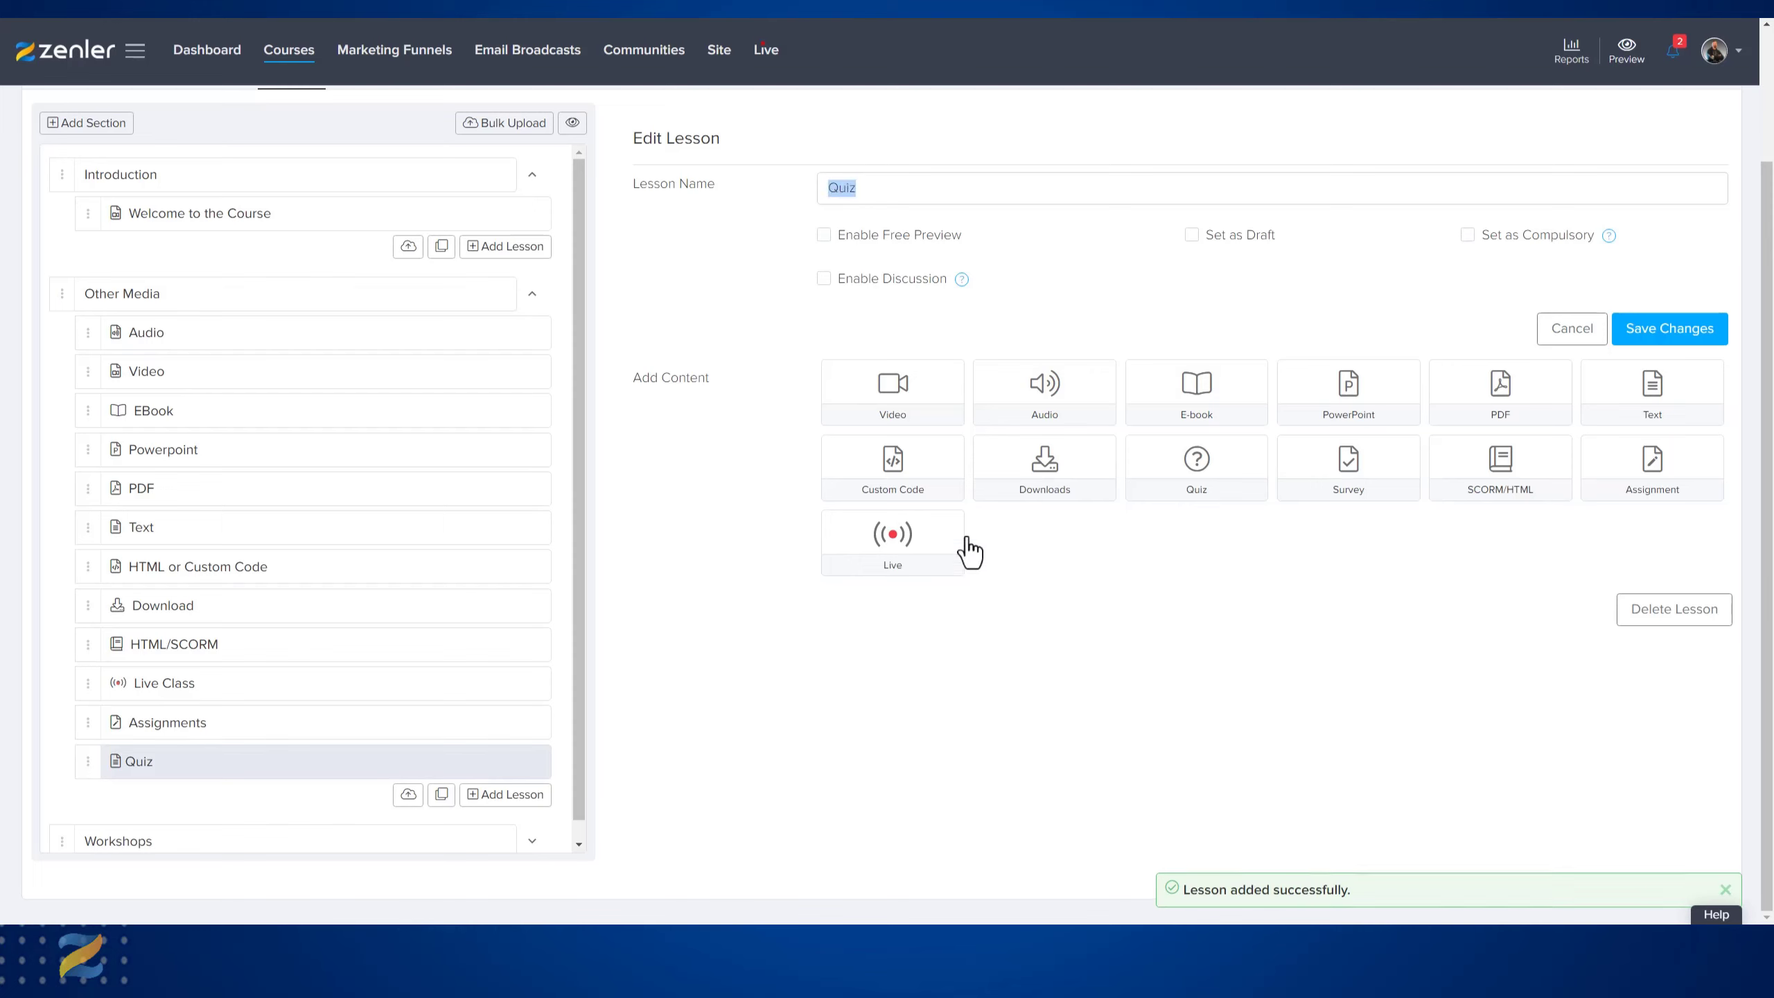
pyautogui.click(1054, 607)
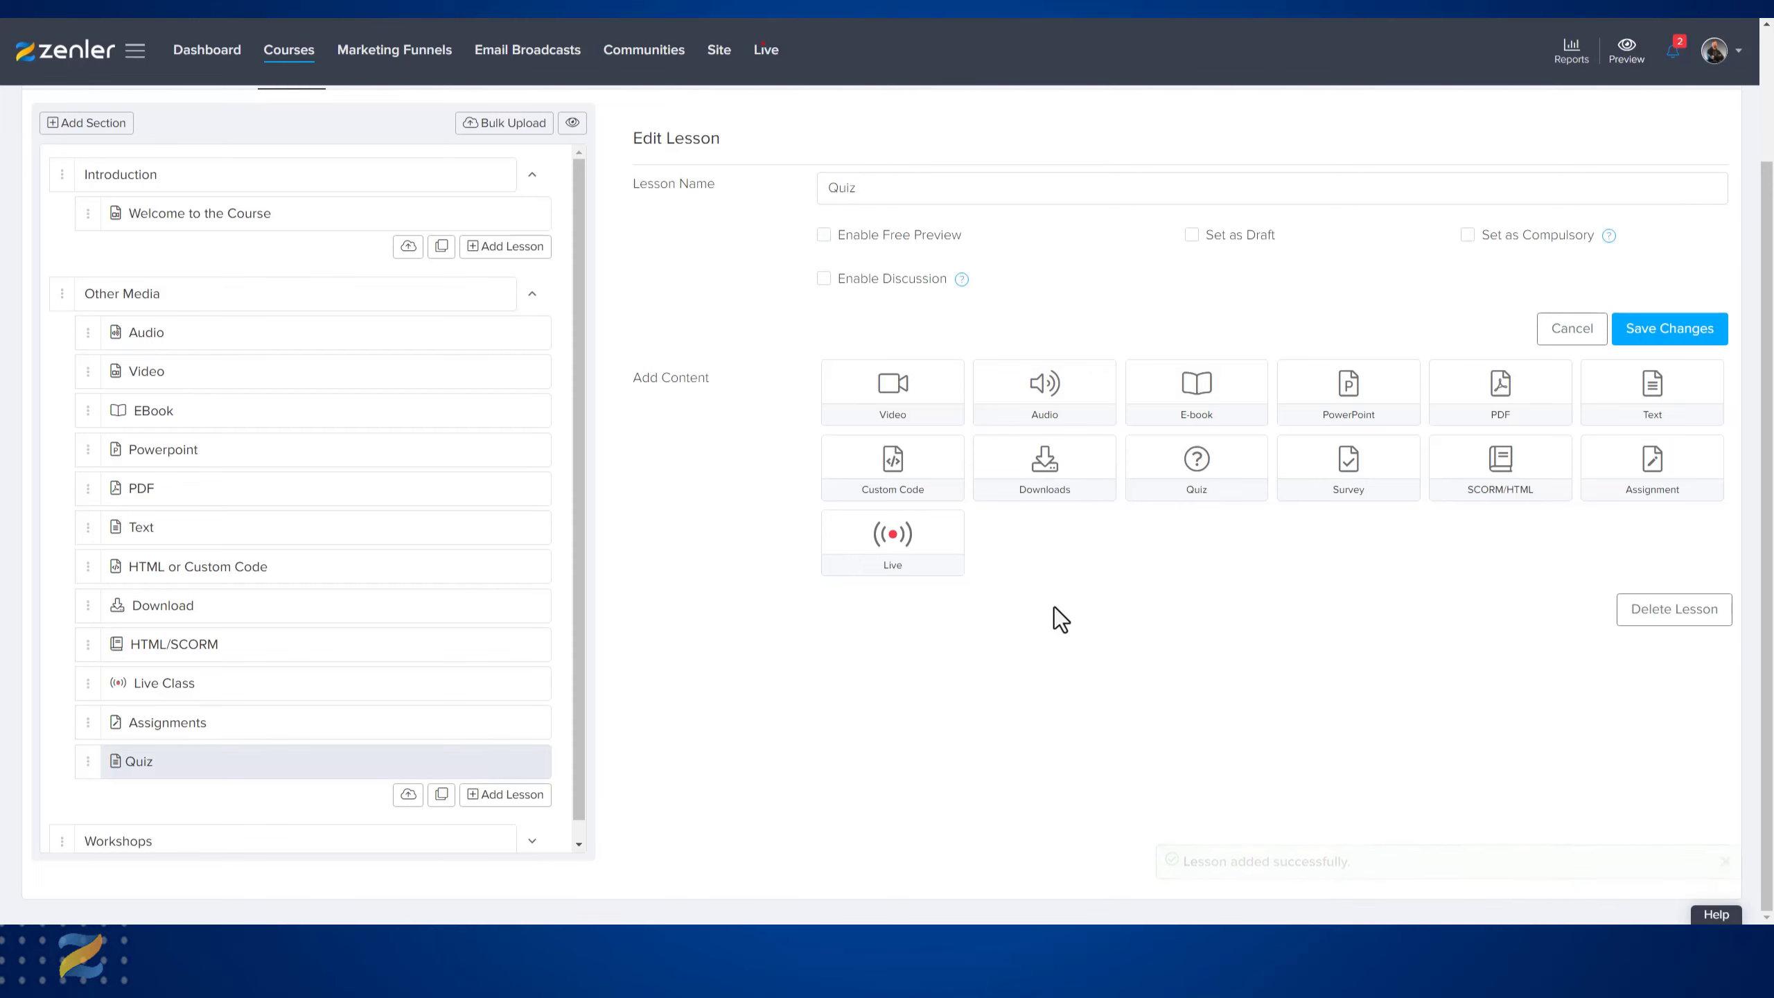
pyautogui.click(1649, 339)
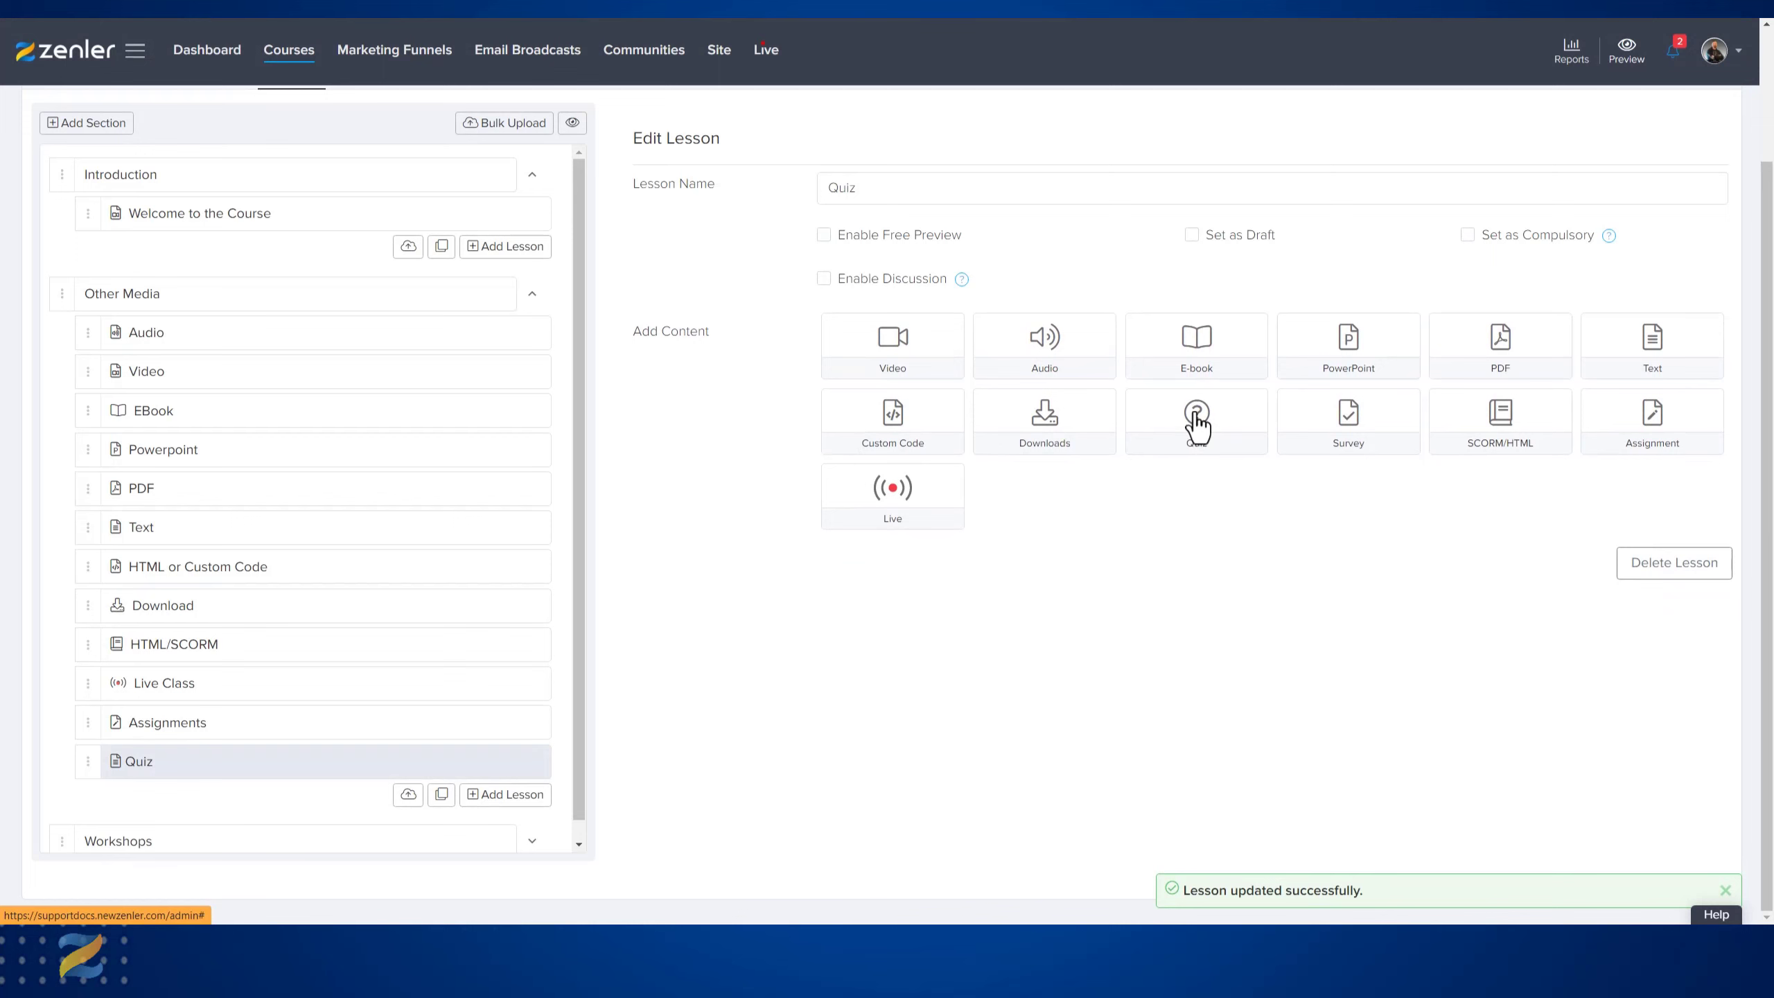
# - Create a graded quiz titled "Do you know Zenler?" with a 90% pass mark in the lesson and give it a Choices question
pyautogui.click(1196, 422)
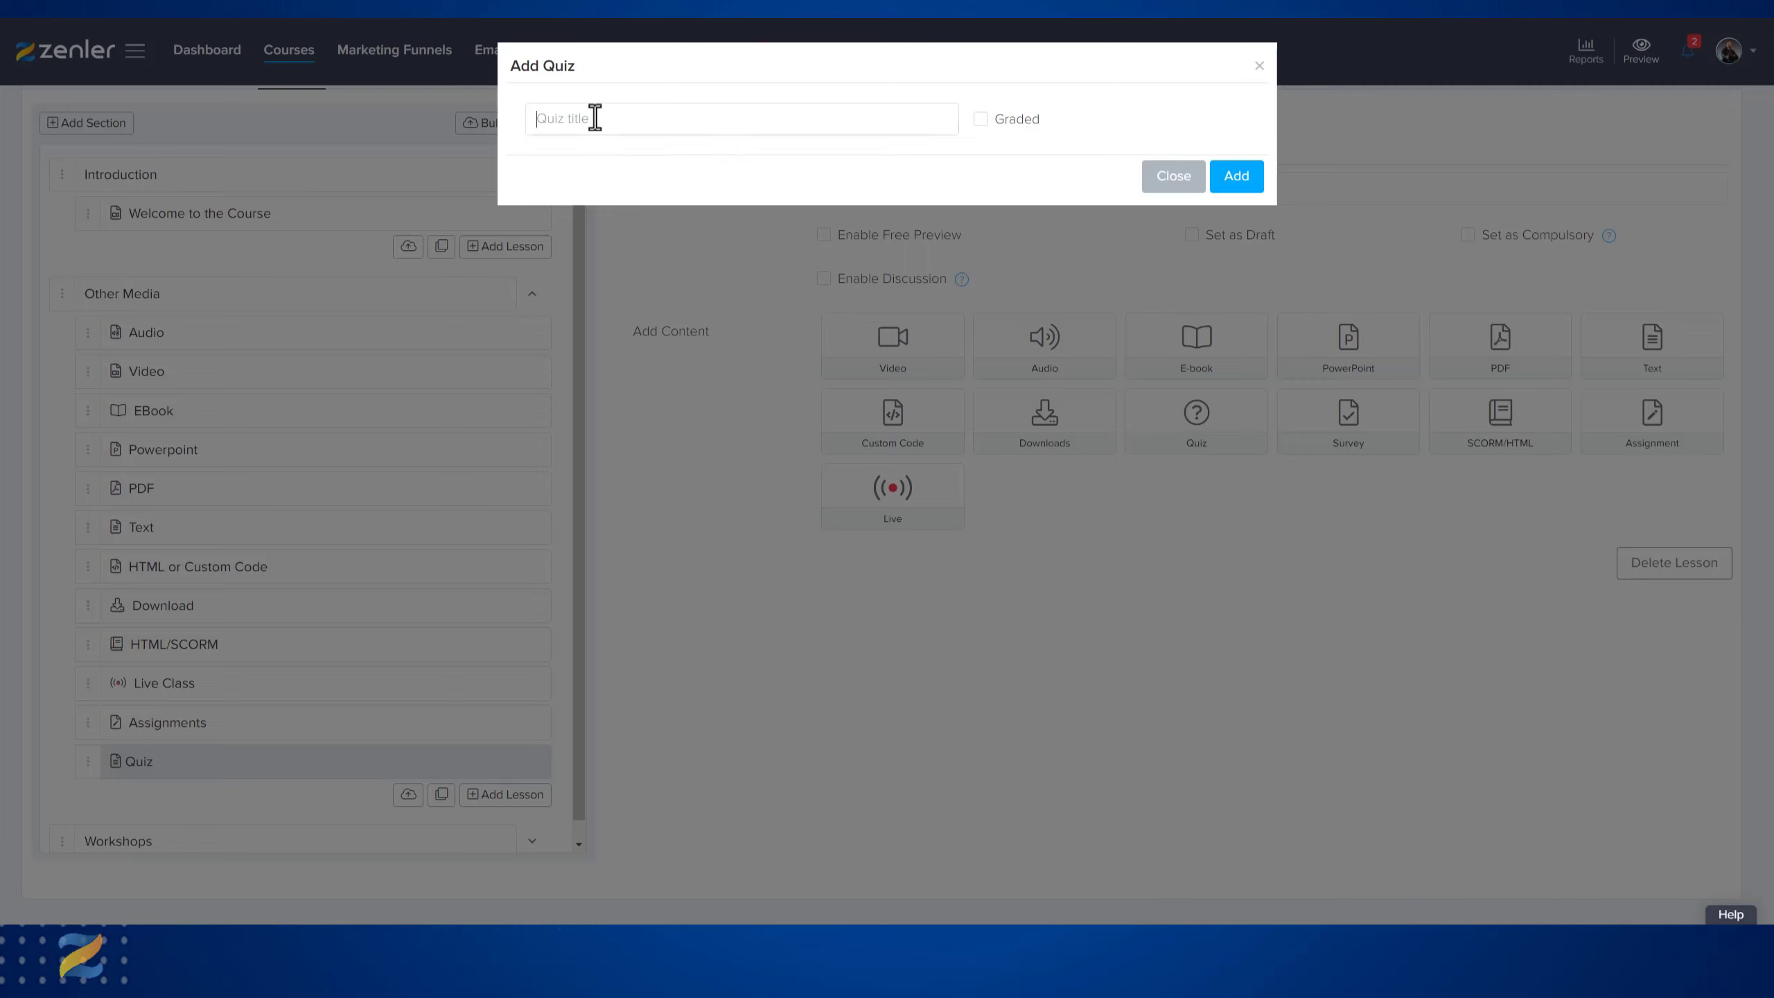
pyautogui.write('Do')
pyautogui.write('you know Zenler?')
pyautogui.click(981, 124)
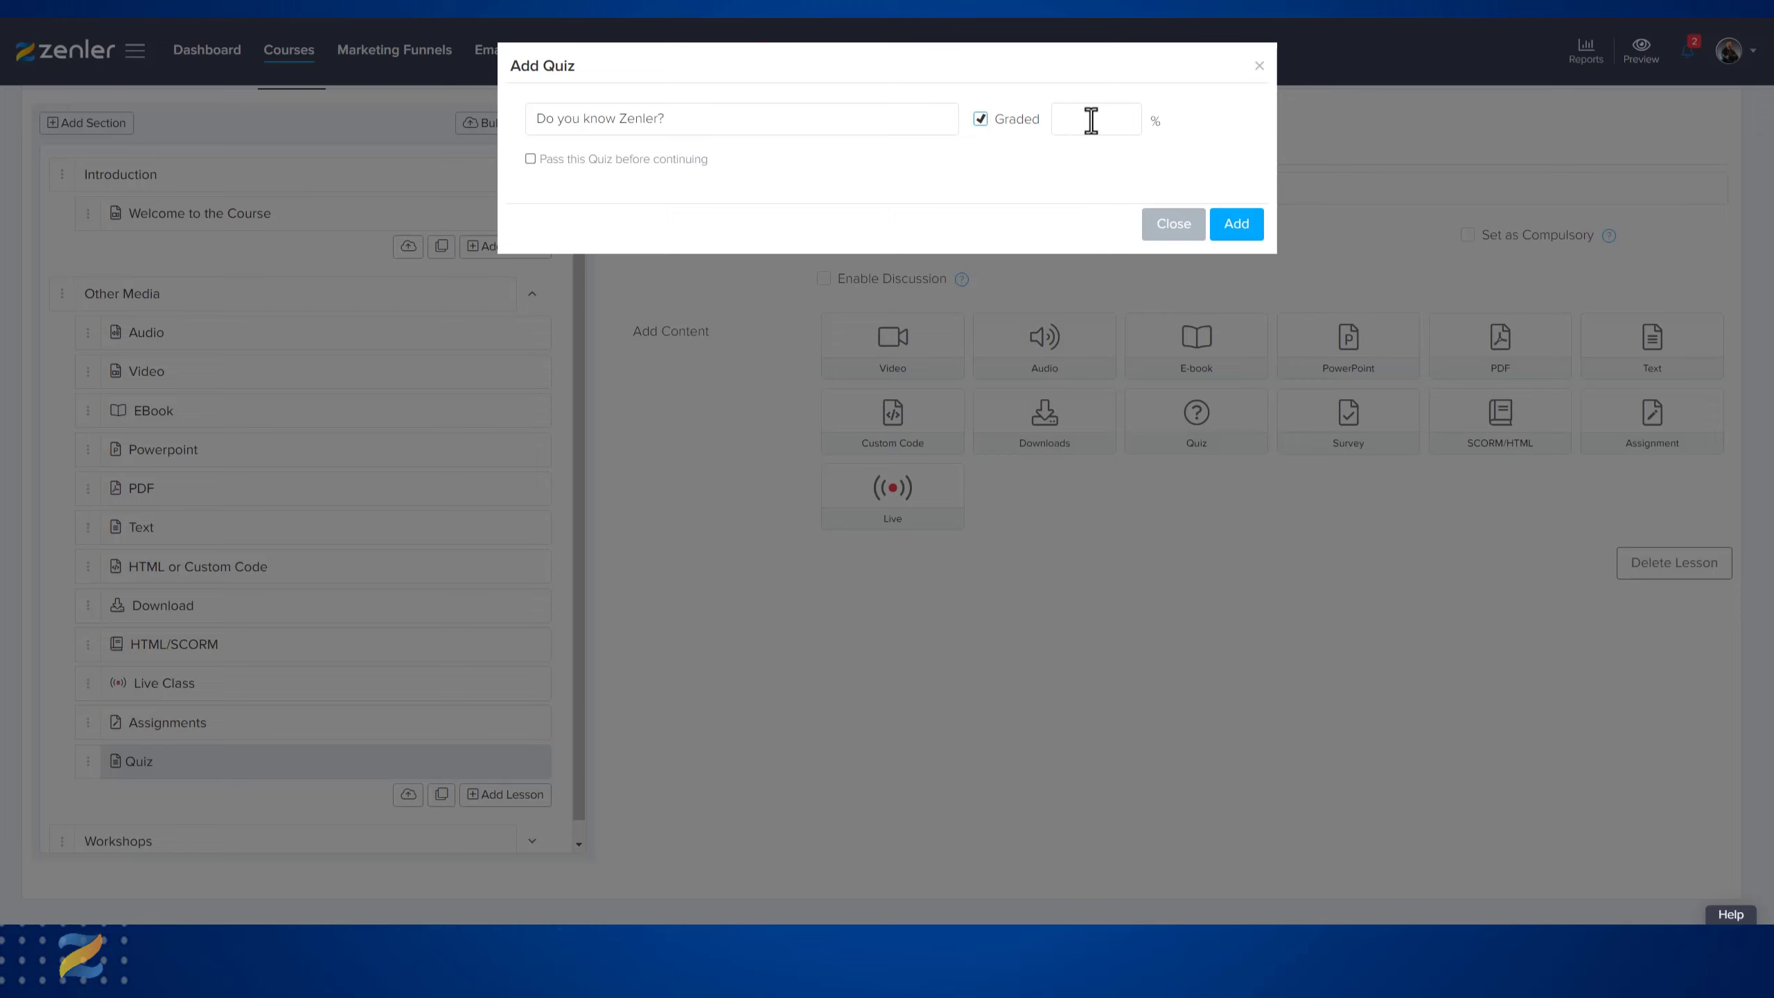
pyautogui.click(1091, 120)
pyautogui.write('90')
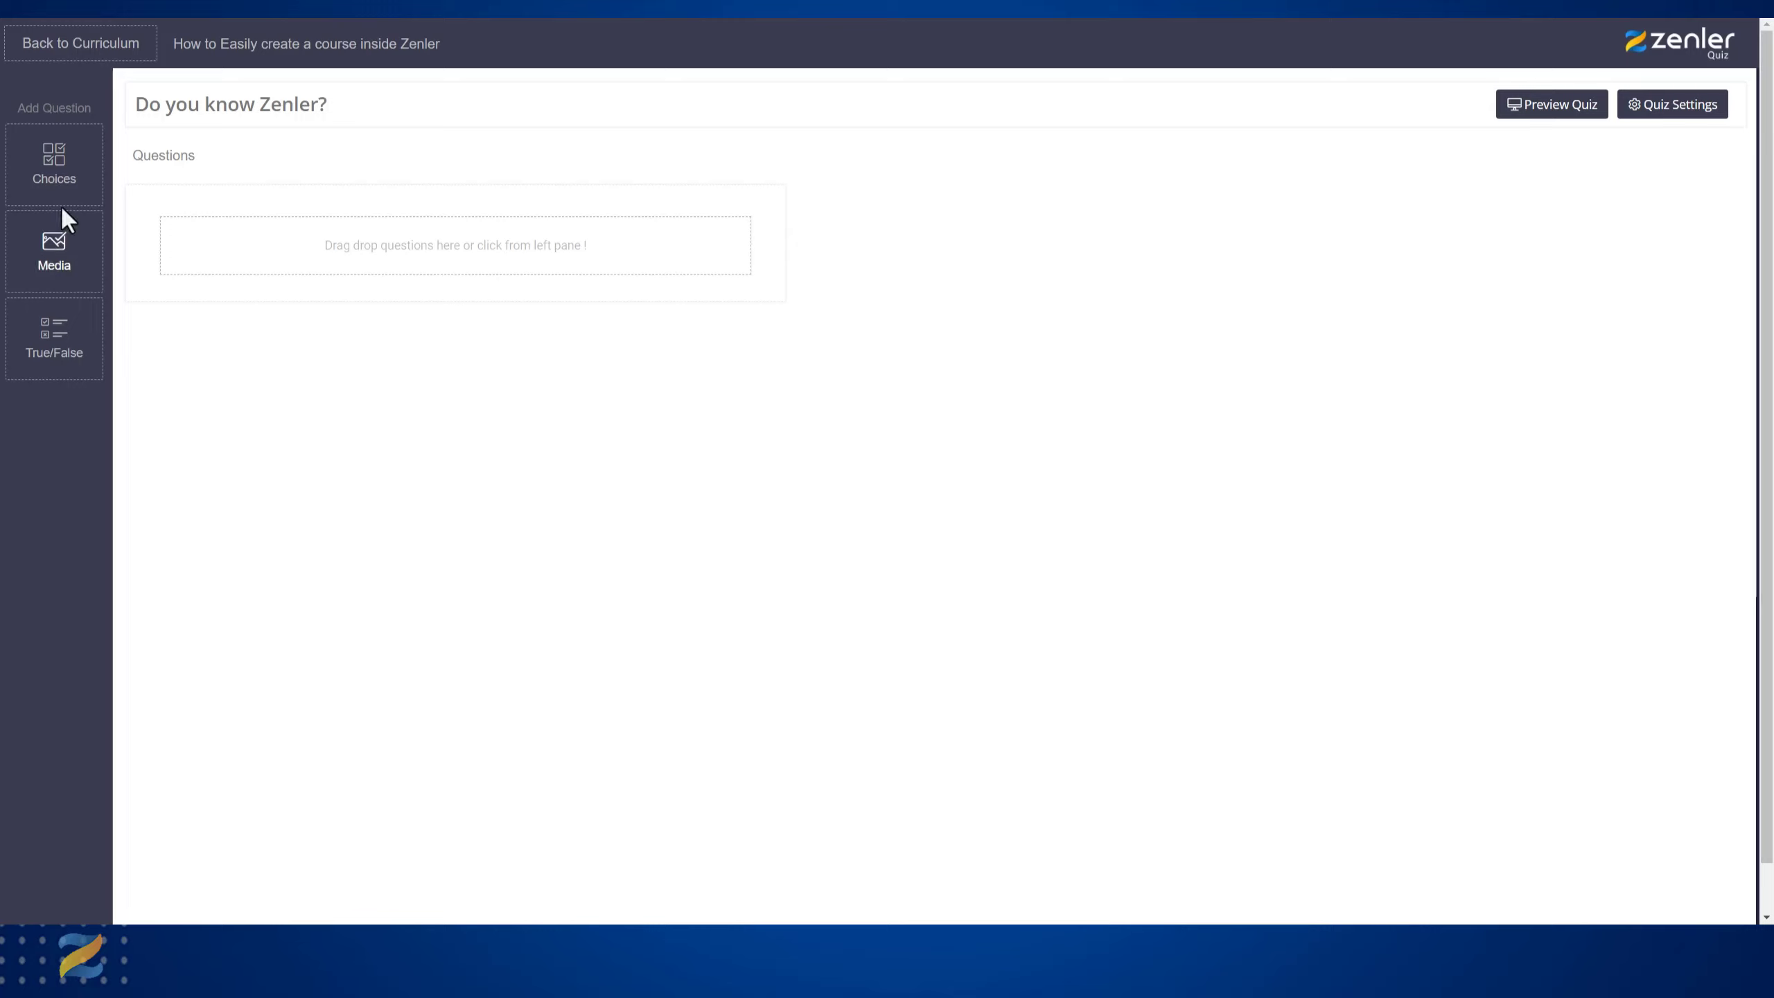
pyautogui.click(56, 164)
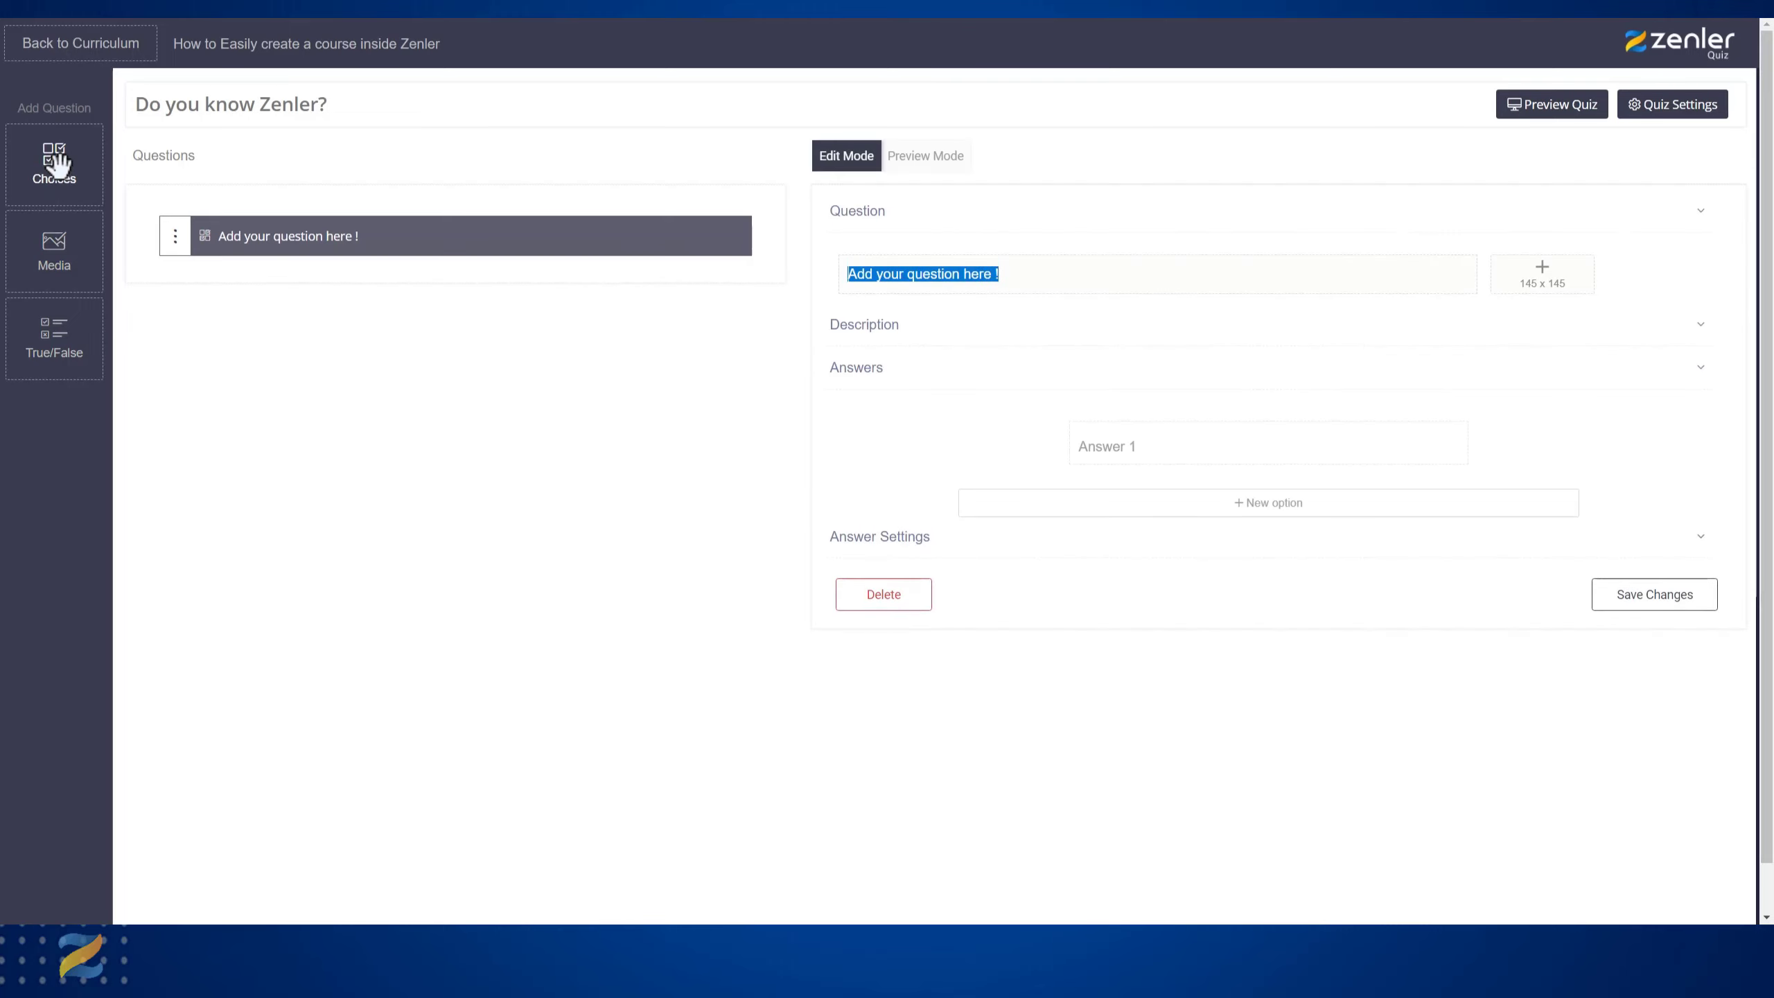
# - Try placing a True/False question above the Choices question and delete it
pyautogui.click(54, 341)
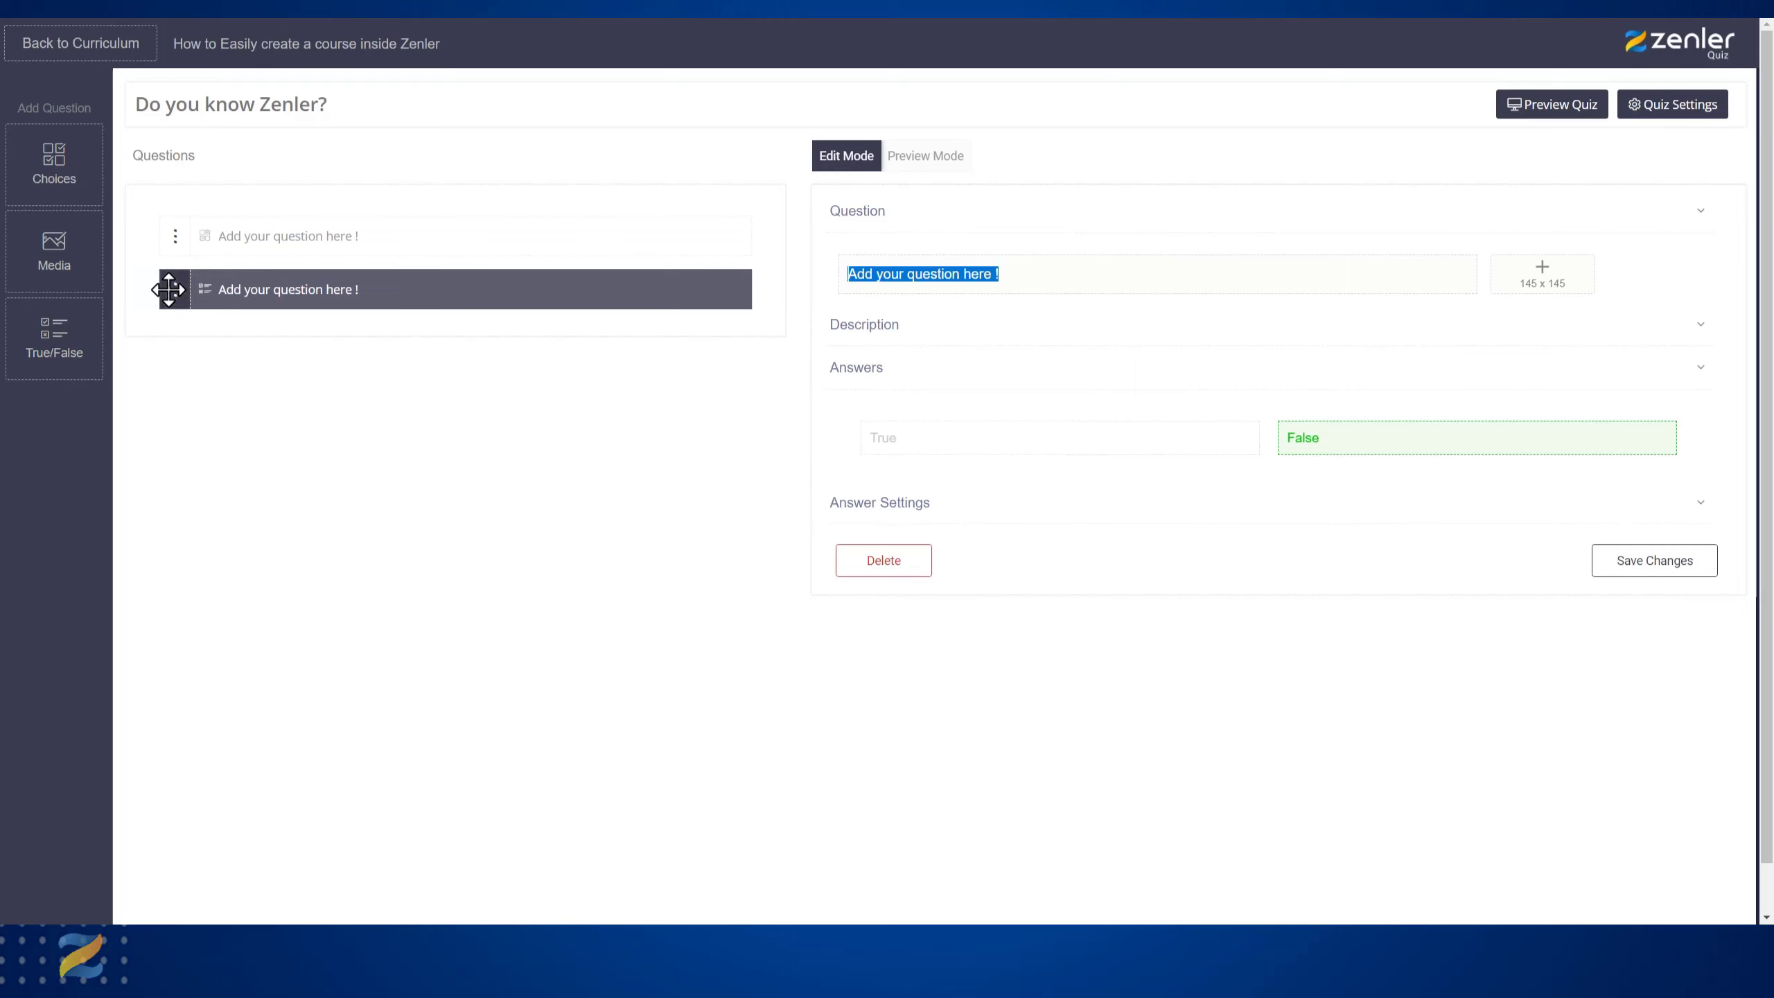
pyautogui.moveTo(168, 288); pyautogui.dragTo(174, 238)
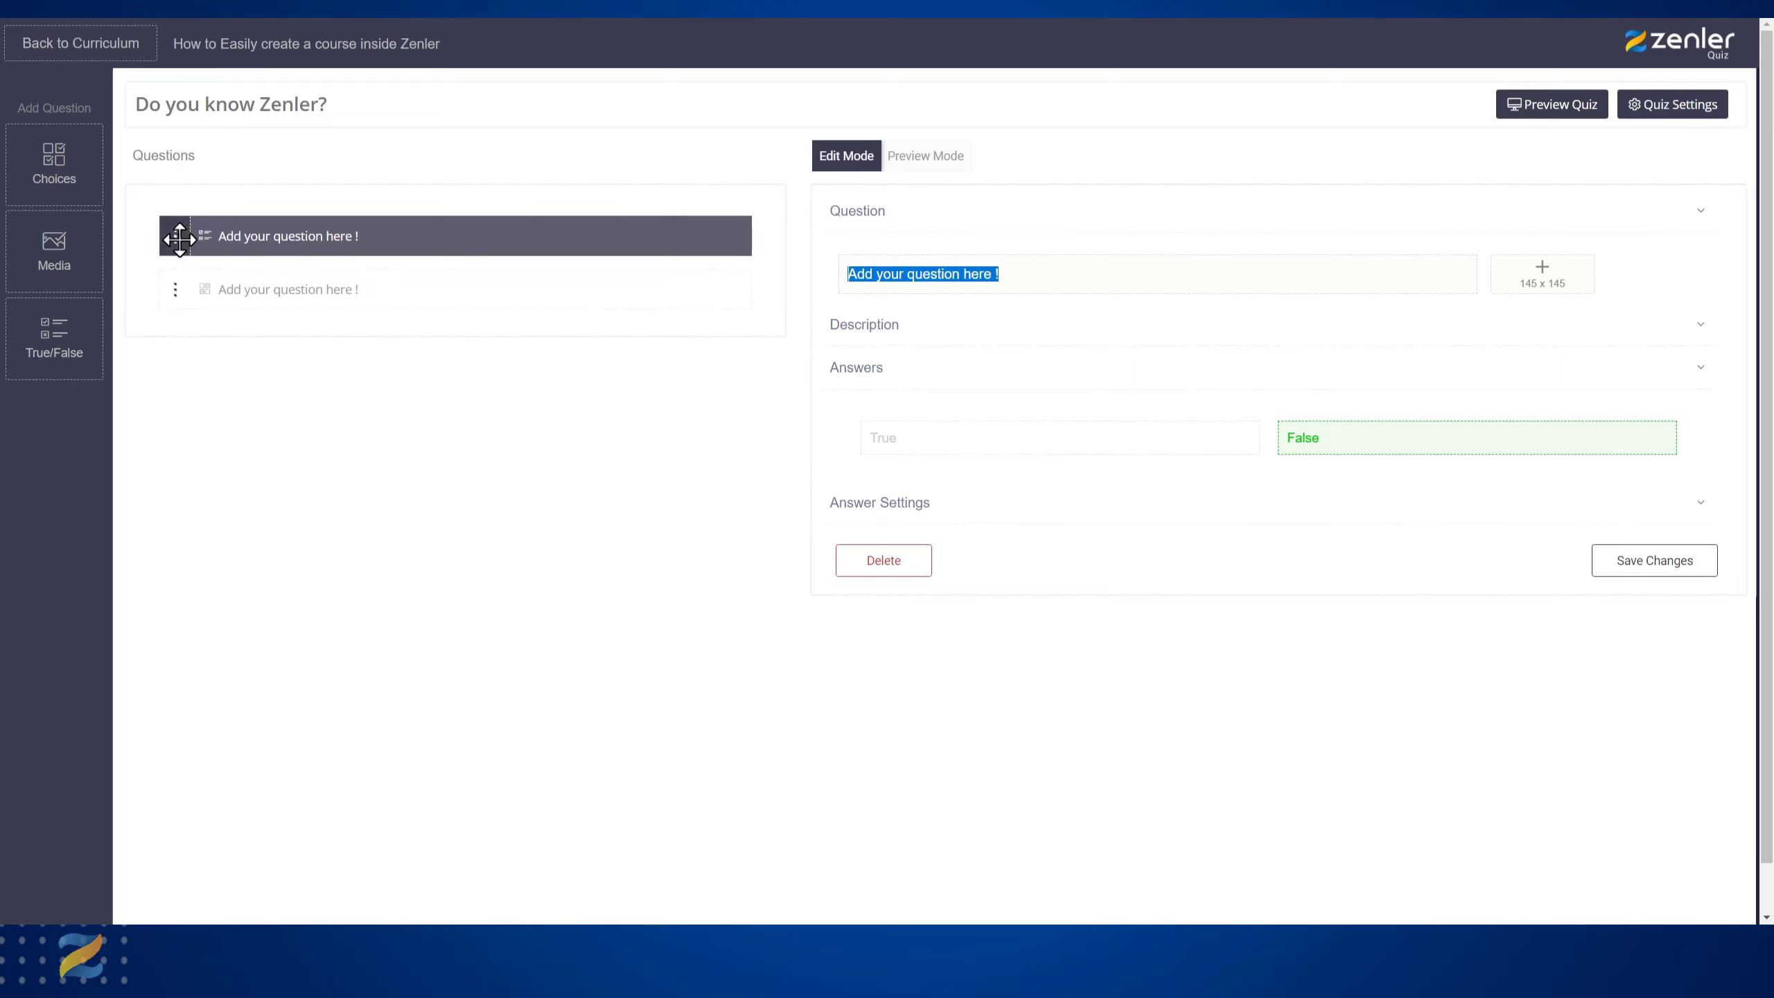
pyautogui.click(886, 565)
pyautogui.click(1039, 601)
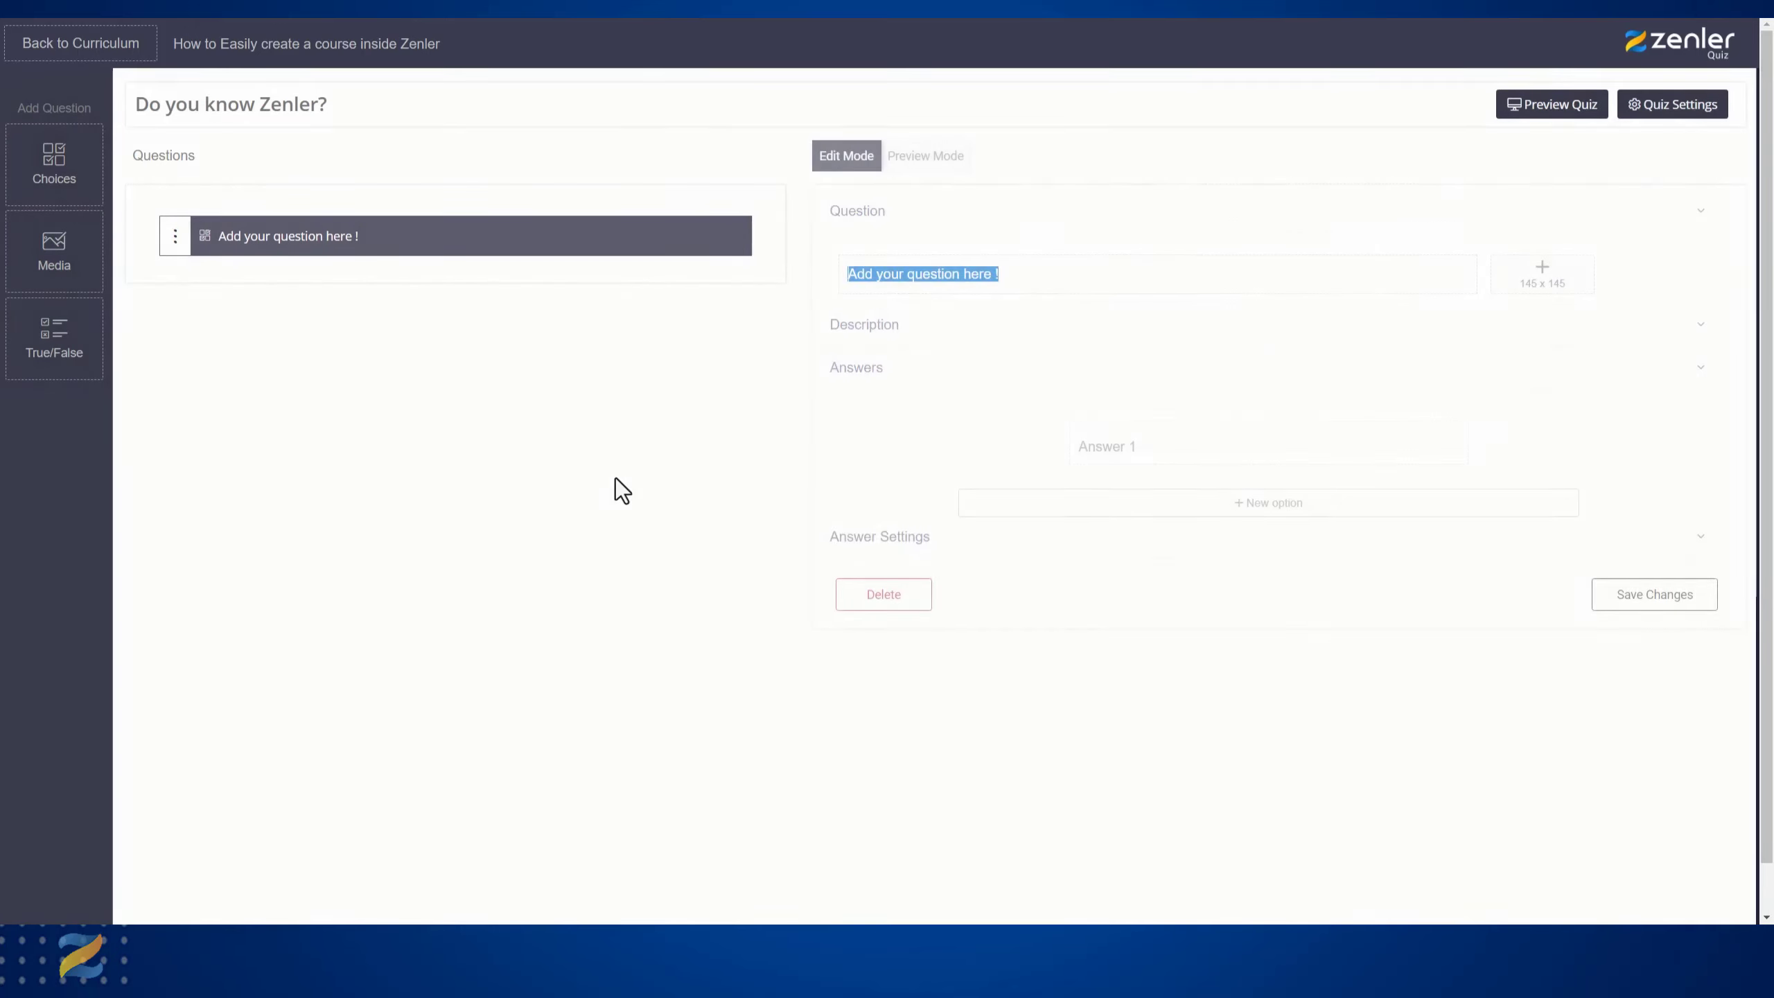
# - Try adding a Media question to the quiz and delete it
pyautogui.click(55, 252)
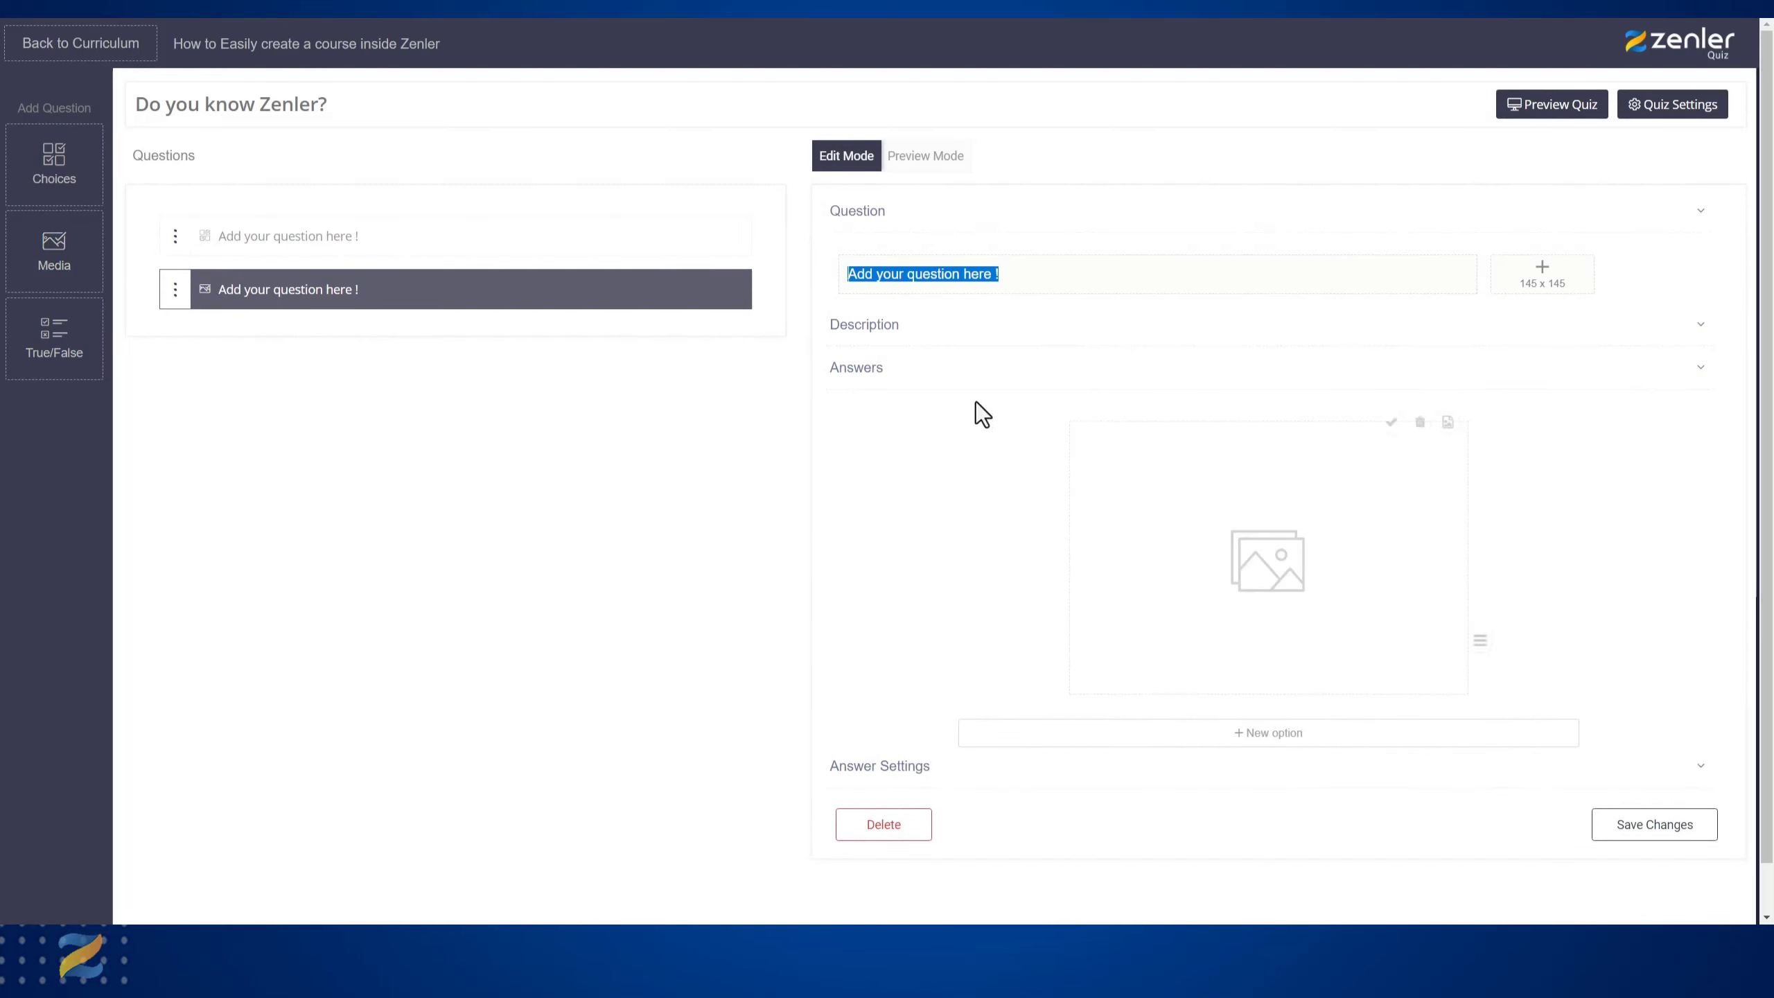
pyautogui.click(864, 832)
pyautogui.click(1034, 602)
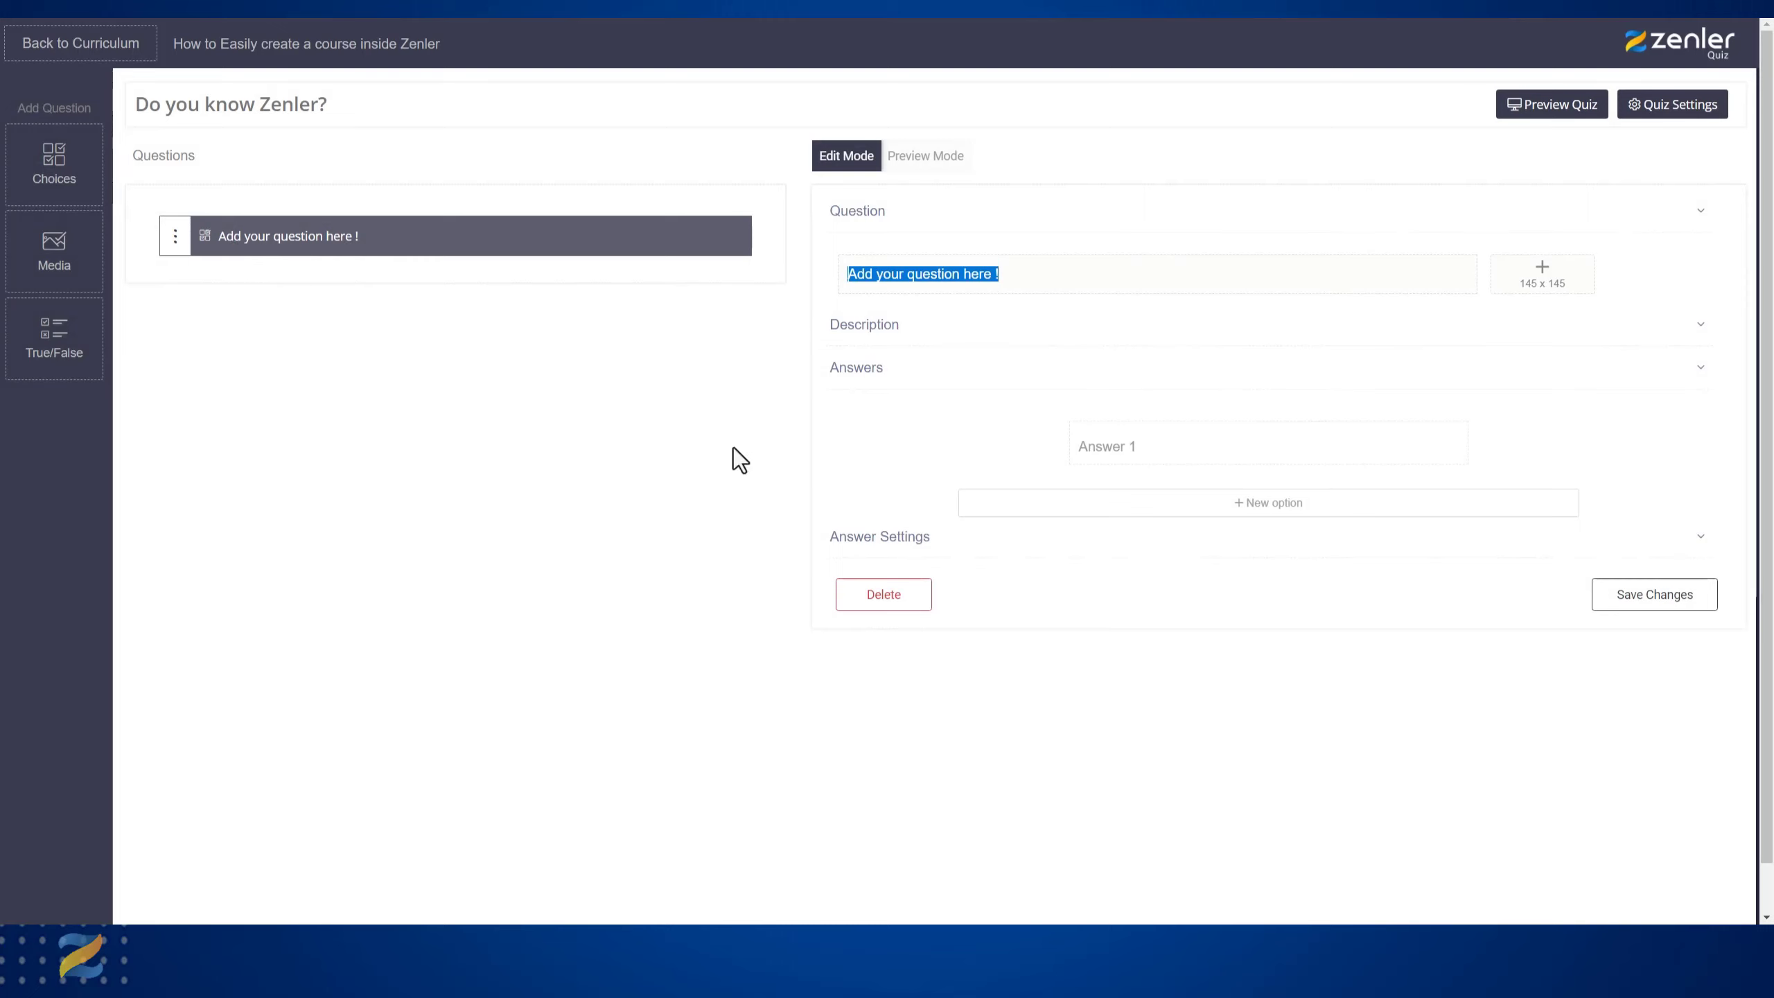
# - Word the Choices question "Which one of the following is true?" and its first answer "Zenler has no way to create funnels"
pyautogui.press('BackSpace')
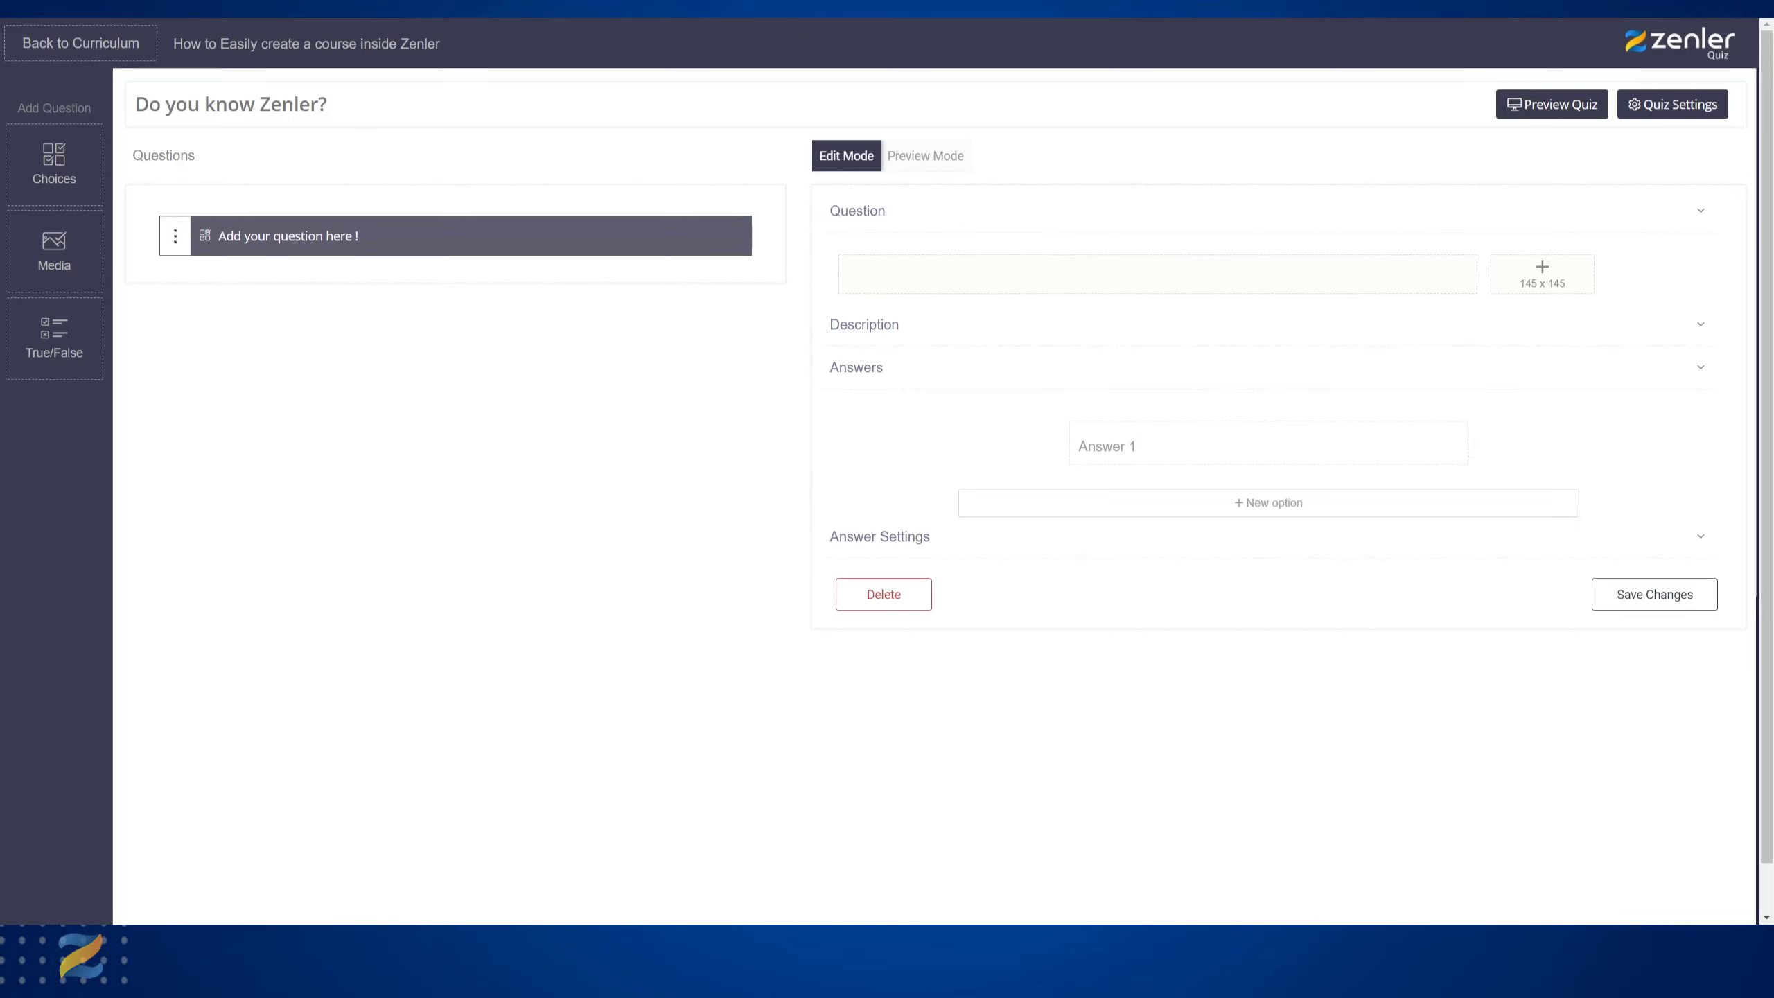
pyautogui.write('Which one of the following is true?')
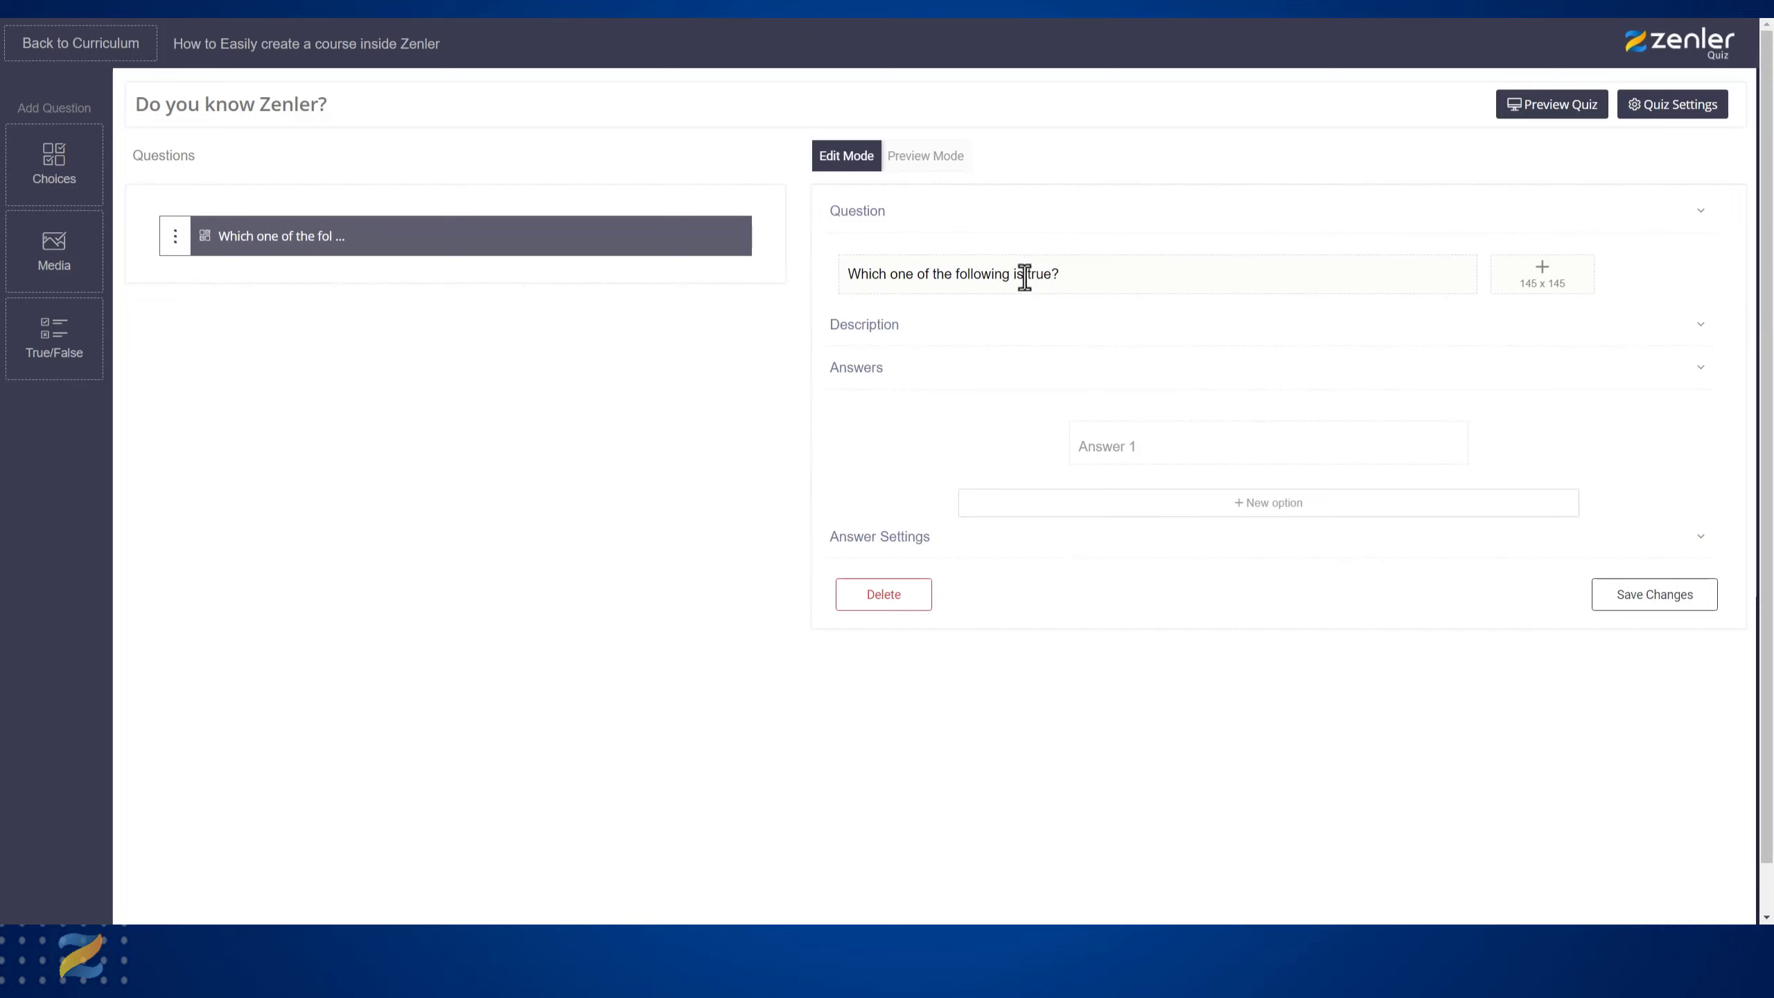
pyautogui.click(1111, 440)
pyautogui.write('Zenler has no way to create funnels')
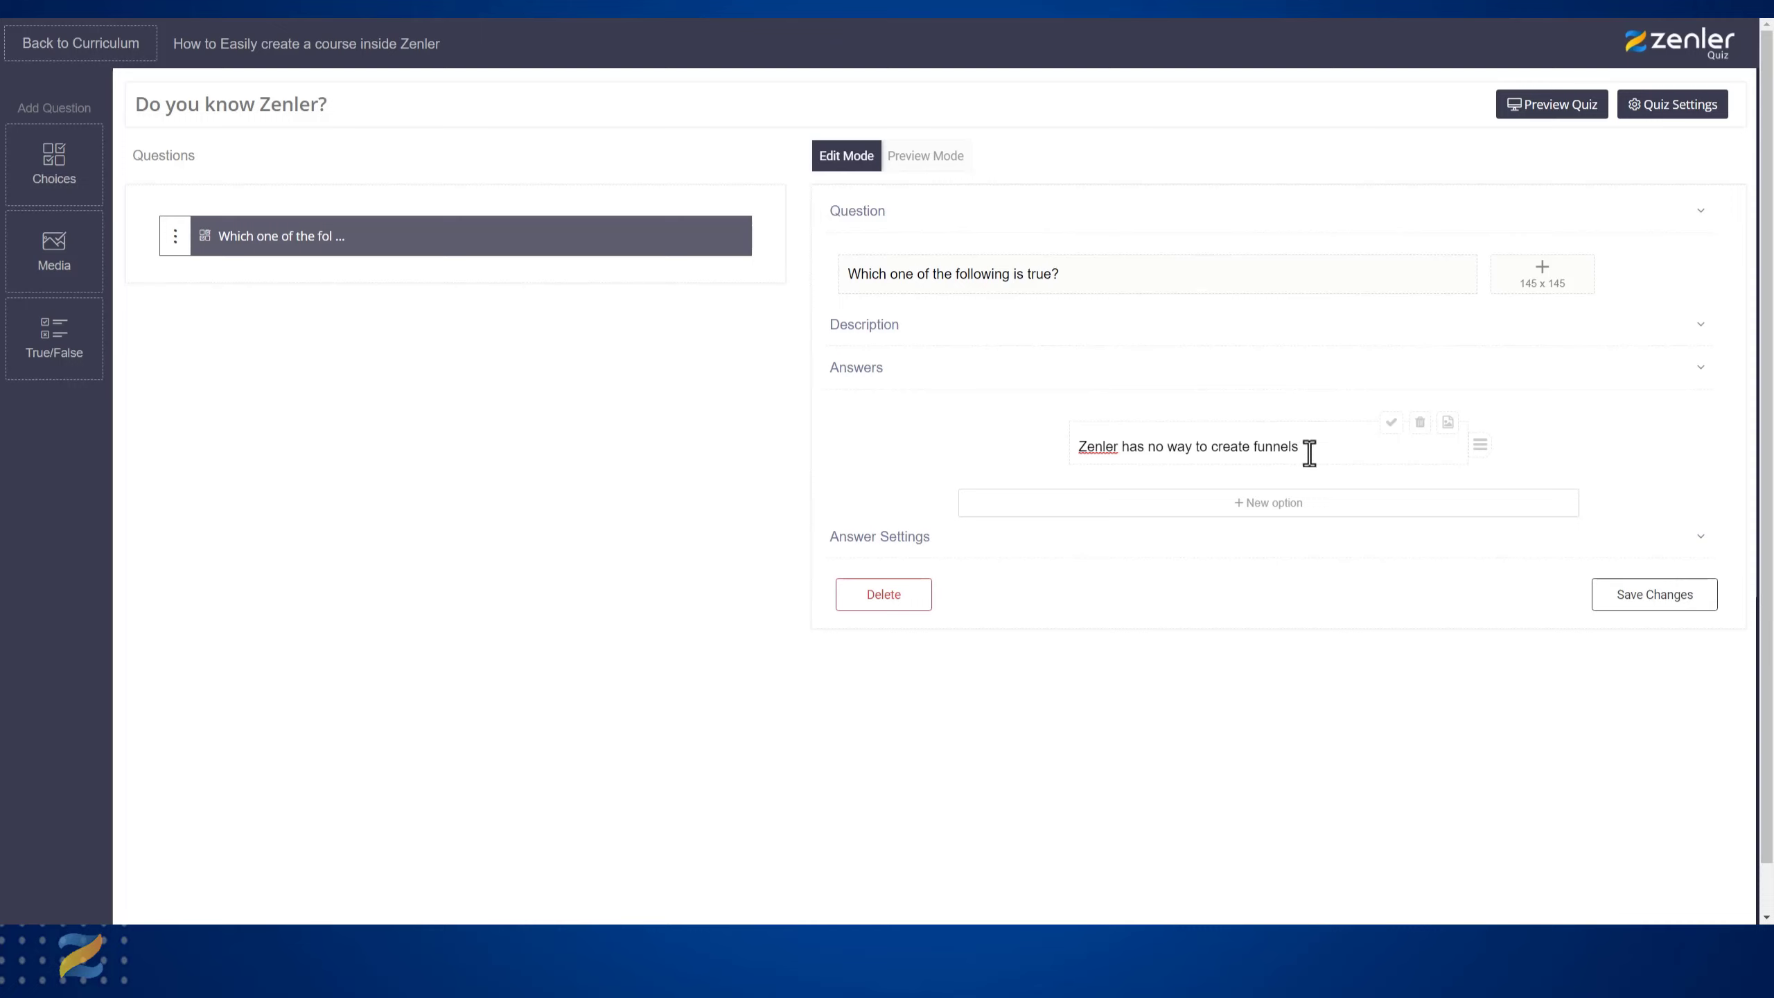
# - Add the answers "Zenler does not have the ability to add lives" and "Zenler has all of the options", marking the latter correct
pyautogui.click(1259, 510)
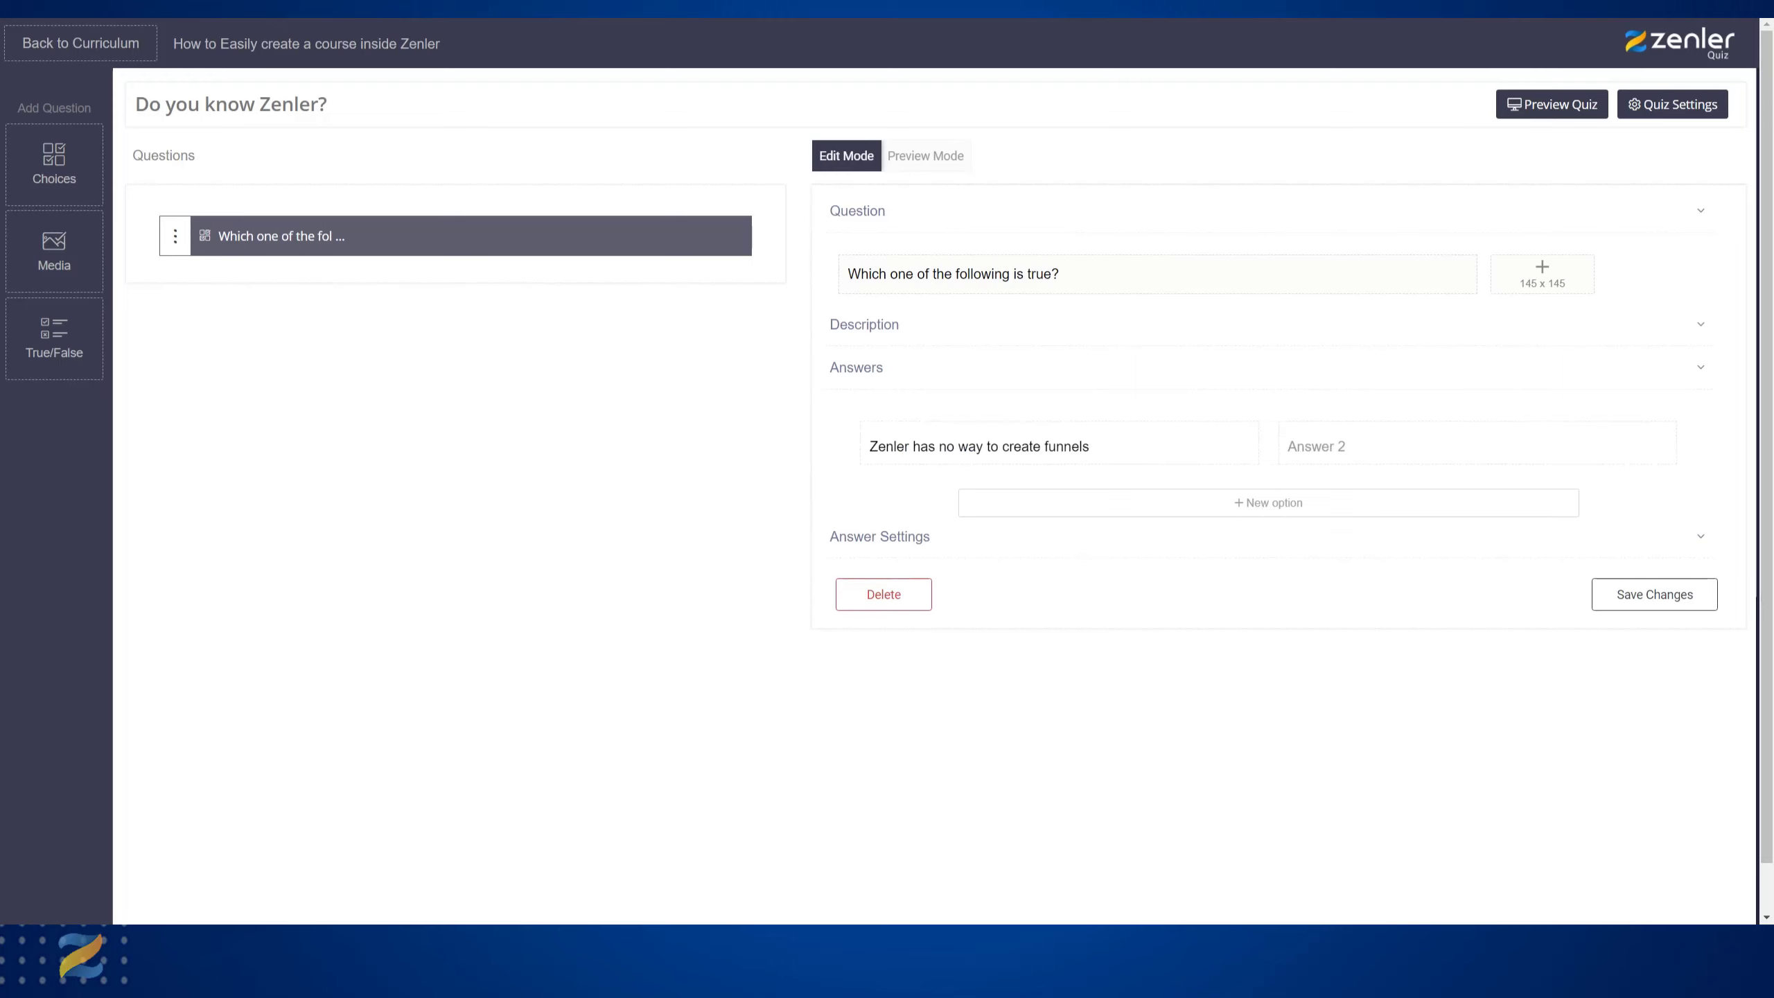
pyautogui.write('Zenler does not have the ability to add lives')
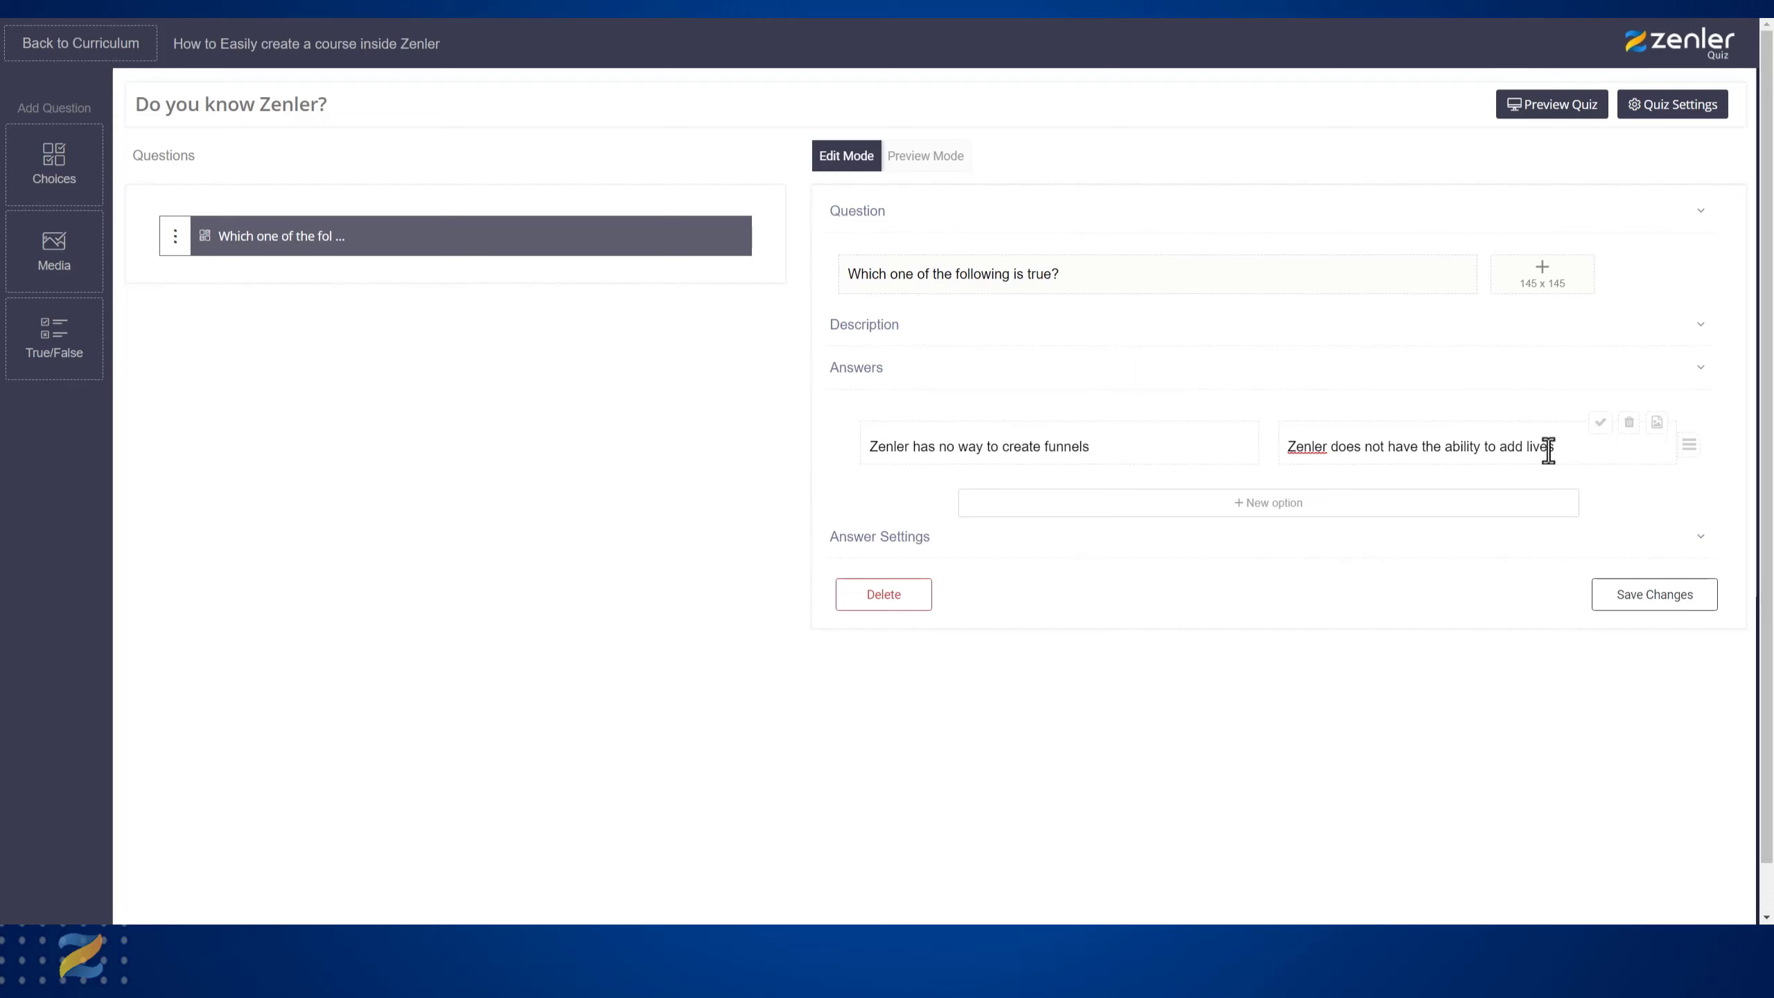
pyautogui.click(1276, 522)
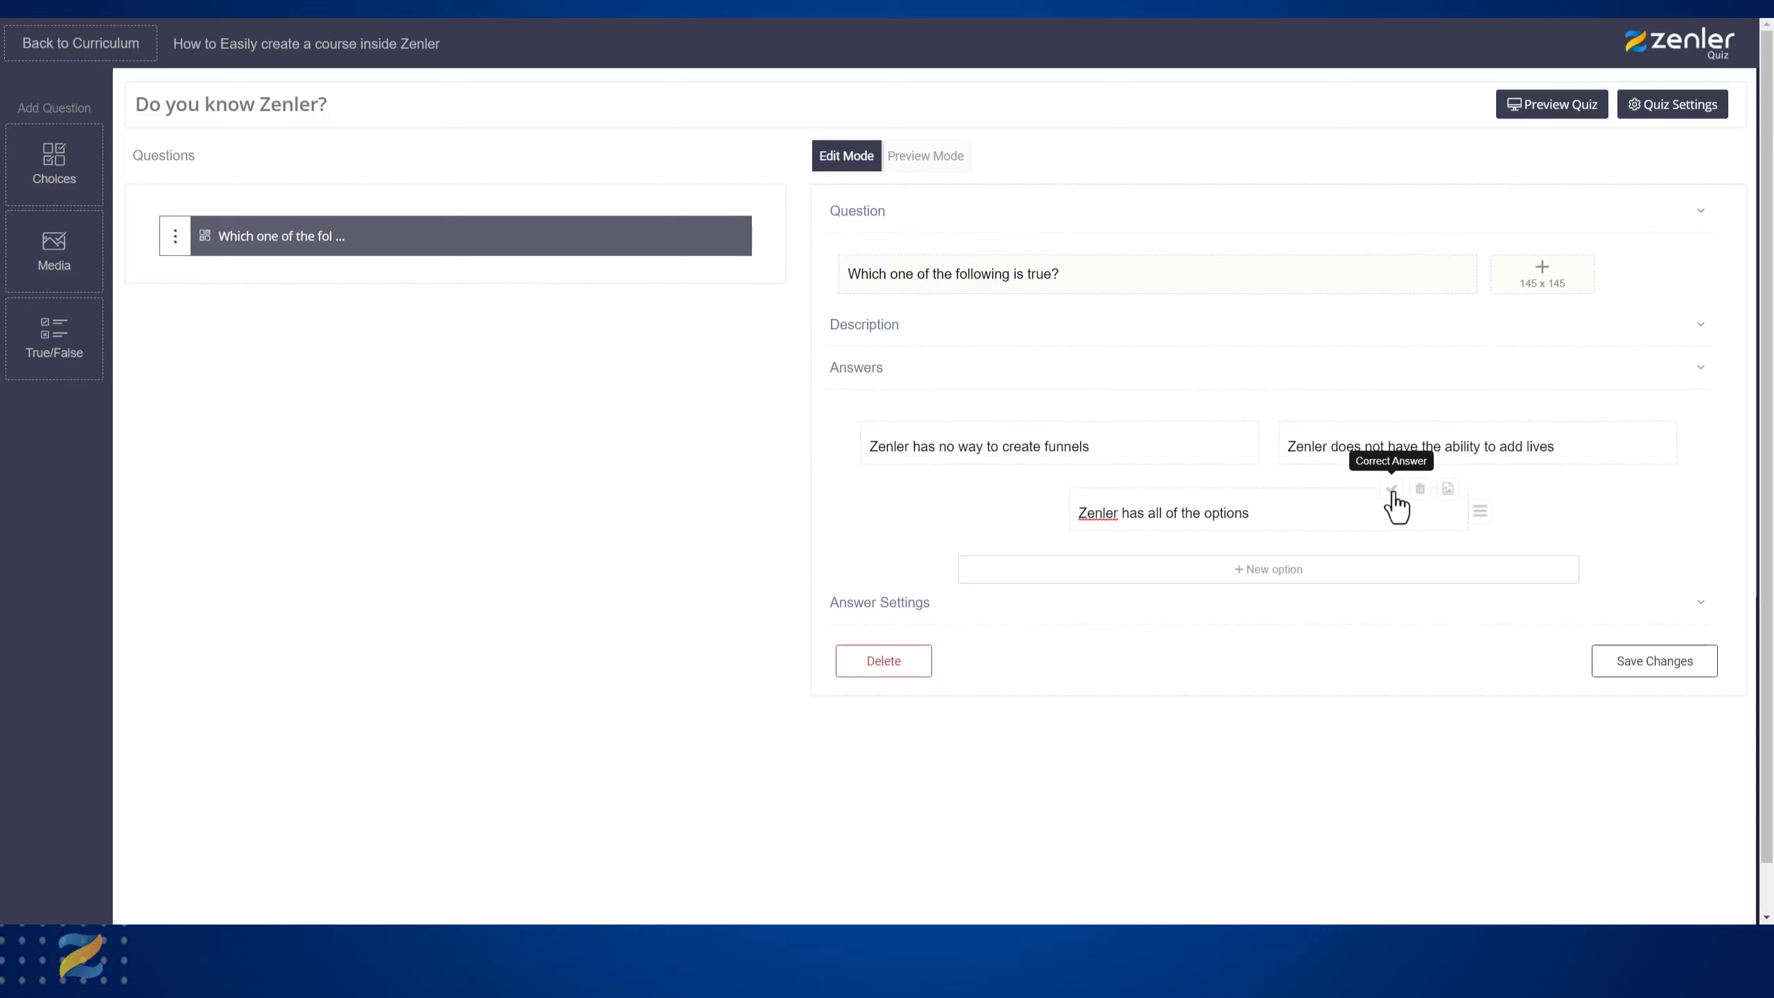
pyautogui.click(1391, 490)
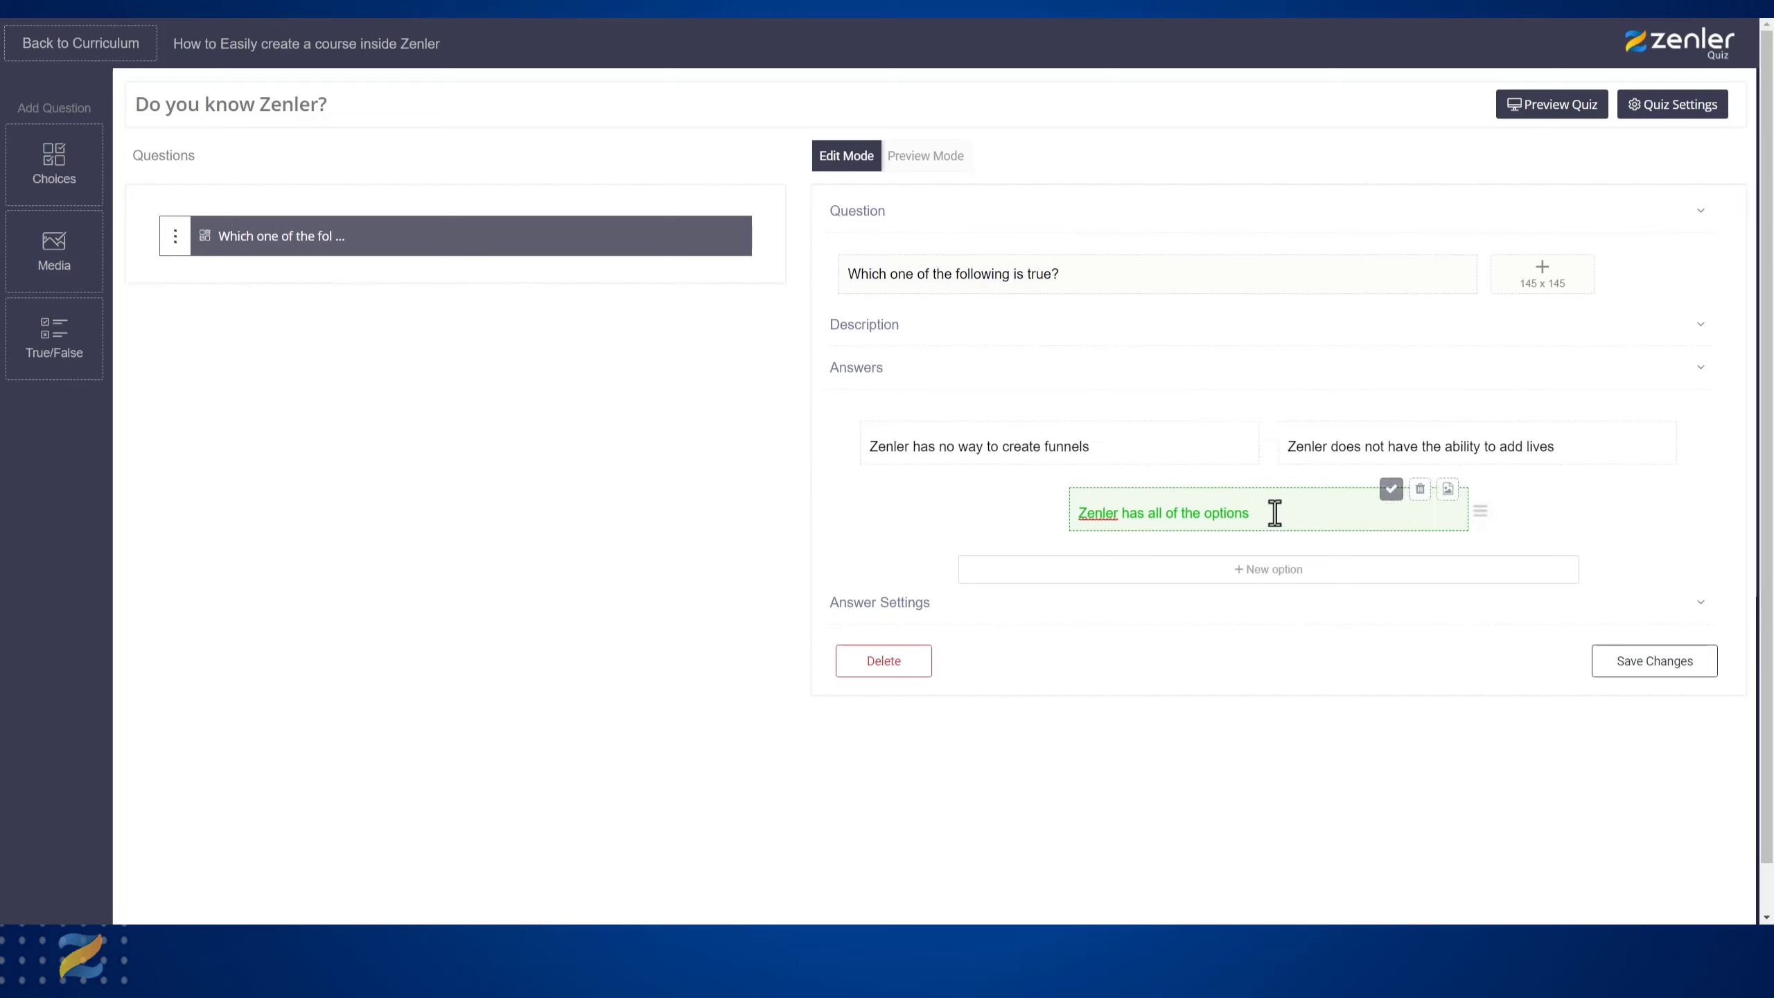
# - Make the Choices question required in its answer settings and save the question
pyautogui.click(899, 609)
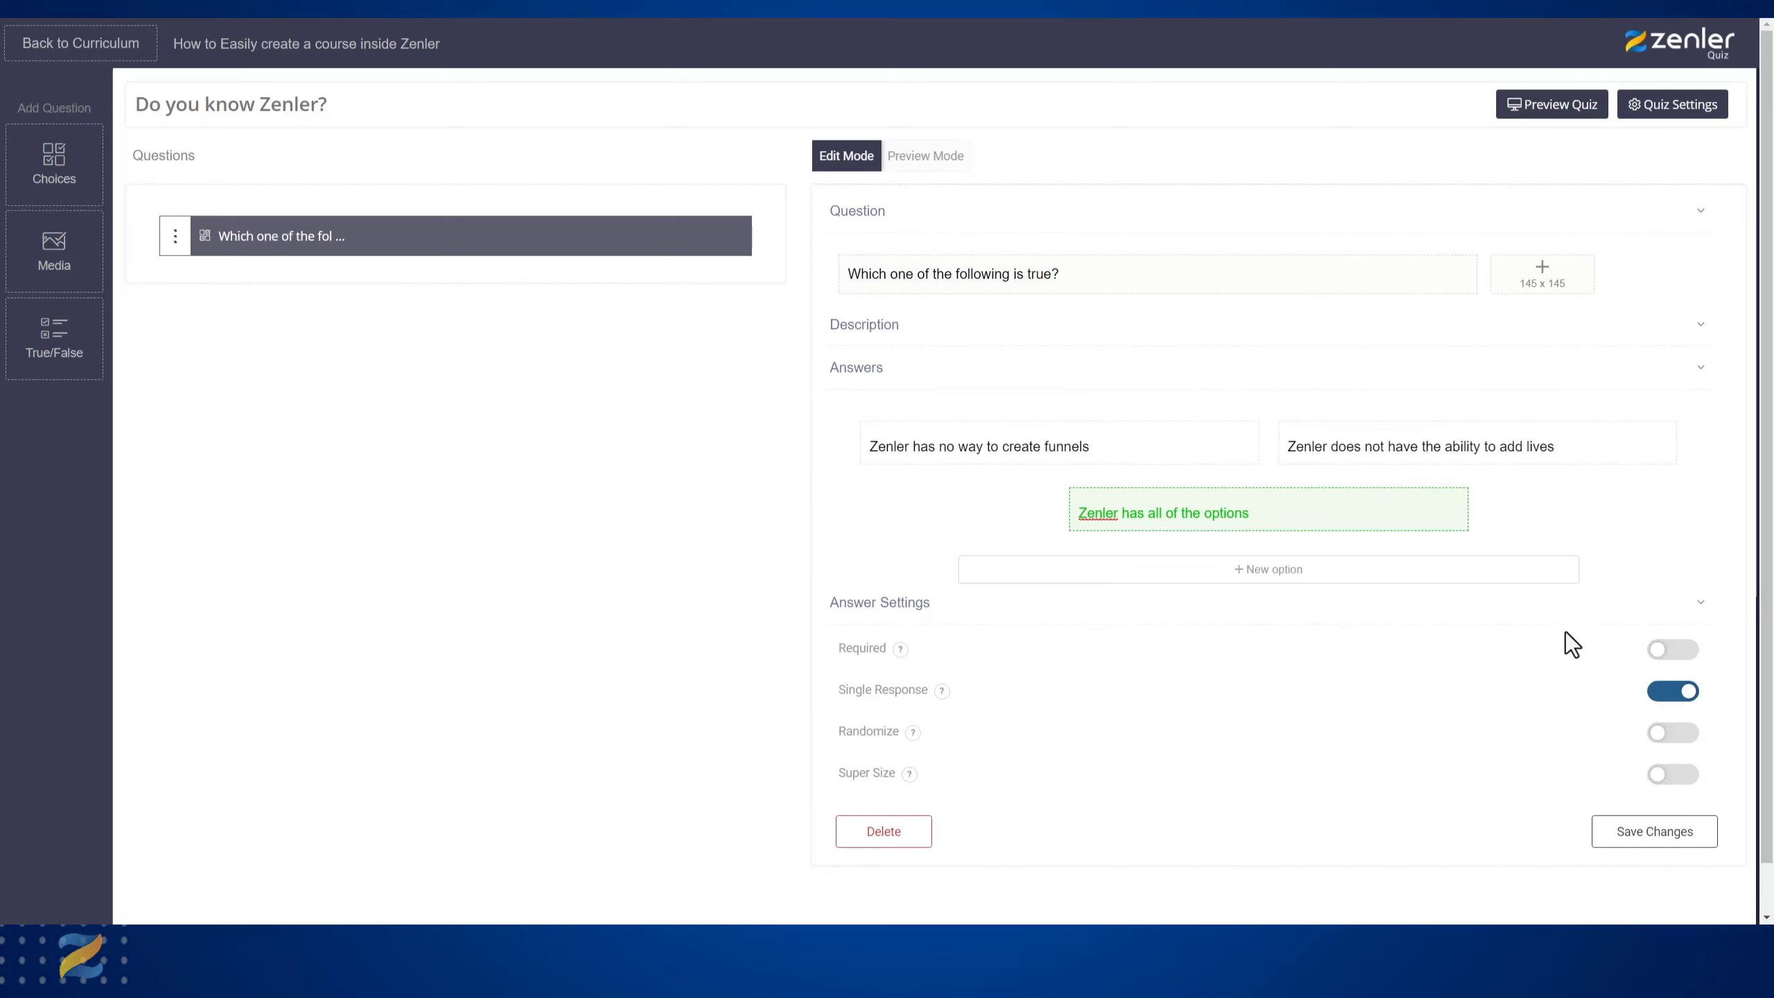
pyautogui.click(1682, 658)
pyautogui.moveTo(870, 778)
pyautogui.click(1655, 832)
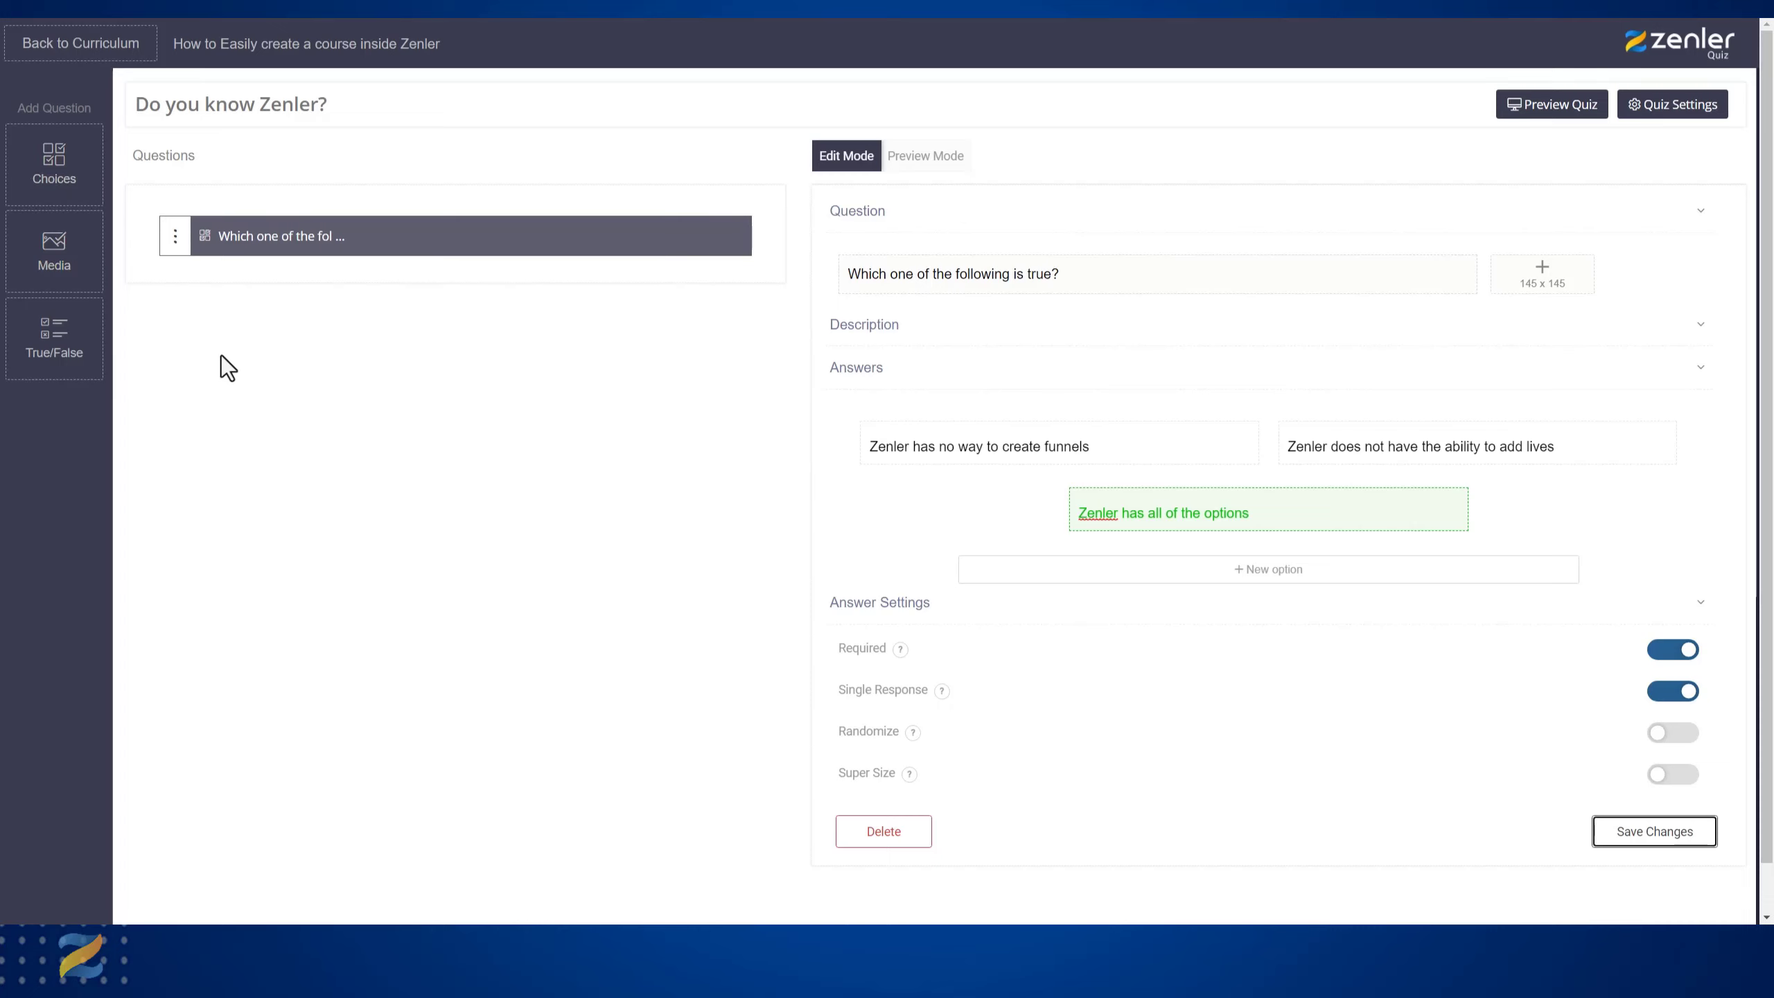
# - Add a True/False question worded "Which is true and which is false?" and expand its description options
pyautogui.click(54, 334)
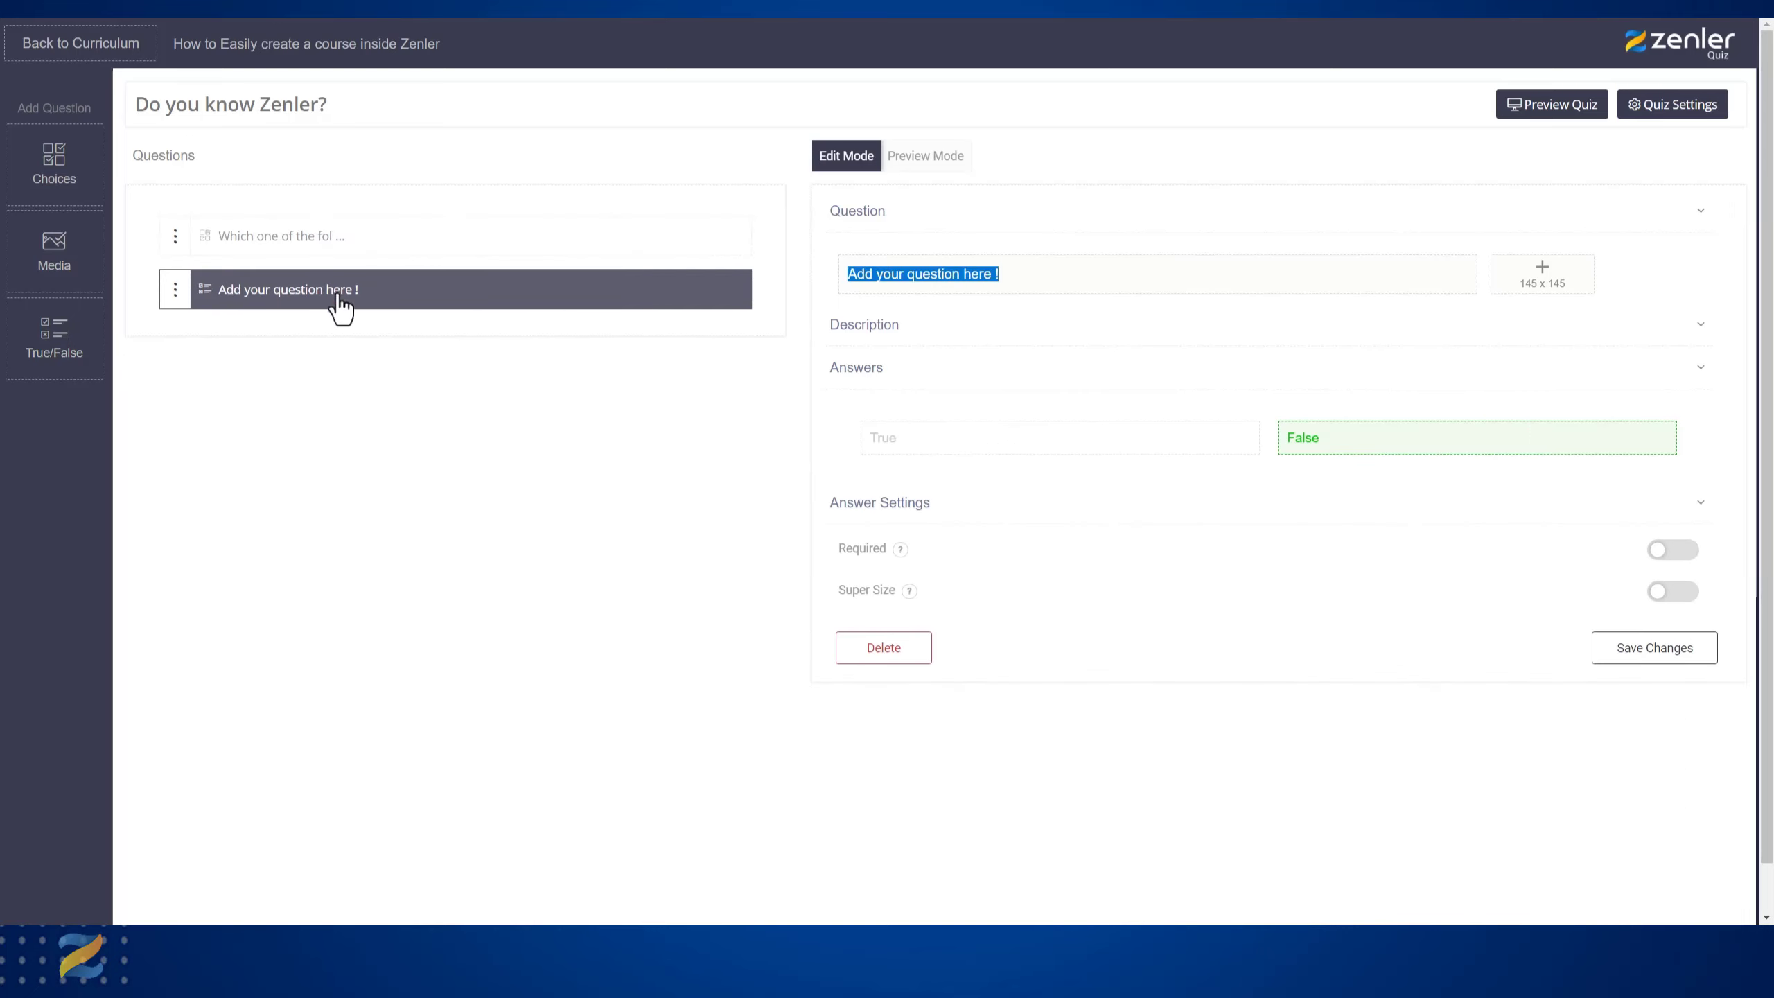
pyautogui.click(1037, 281)
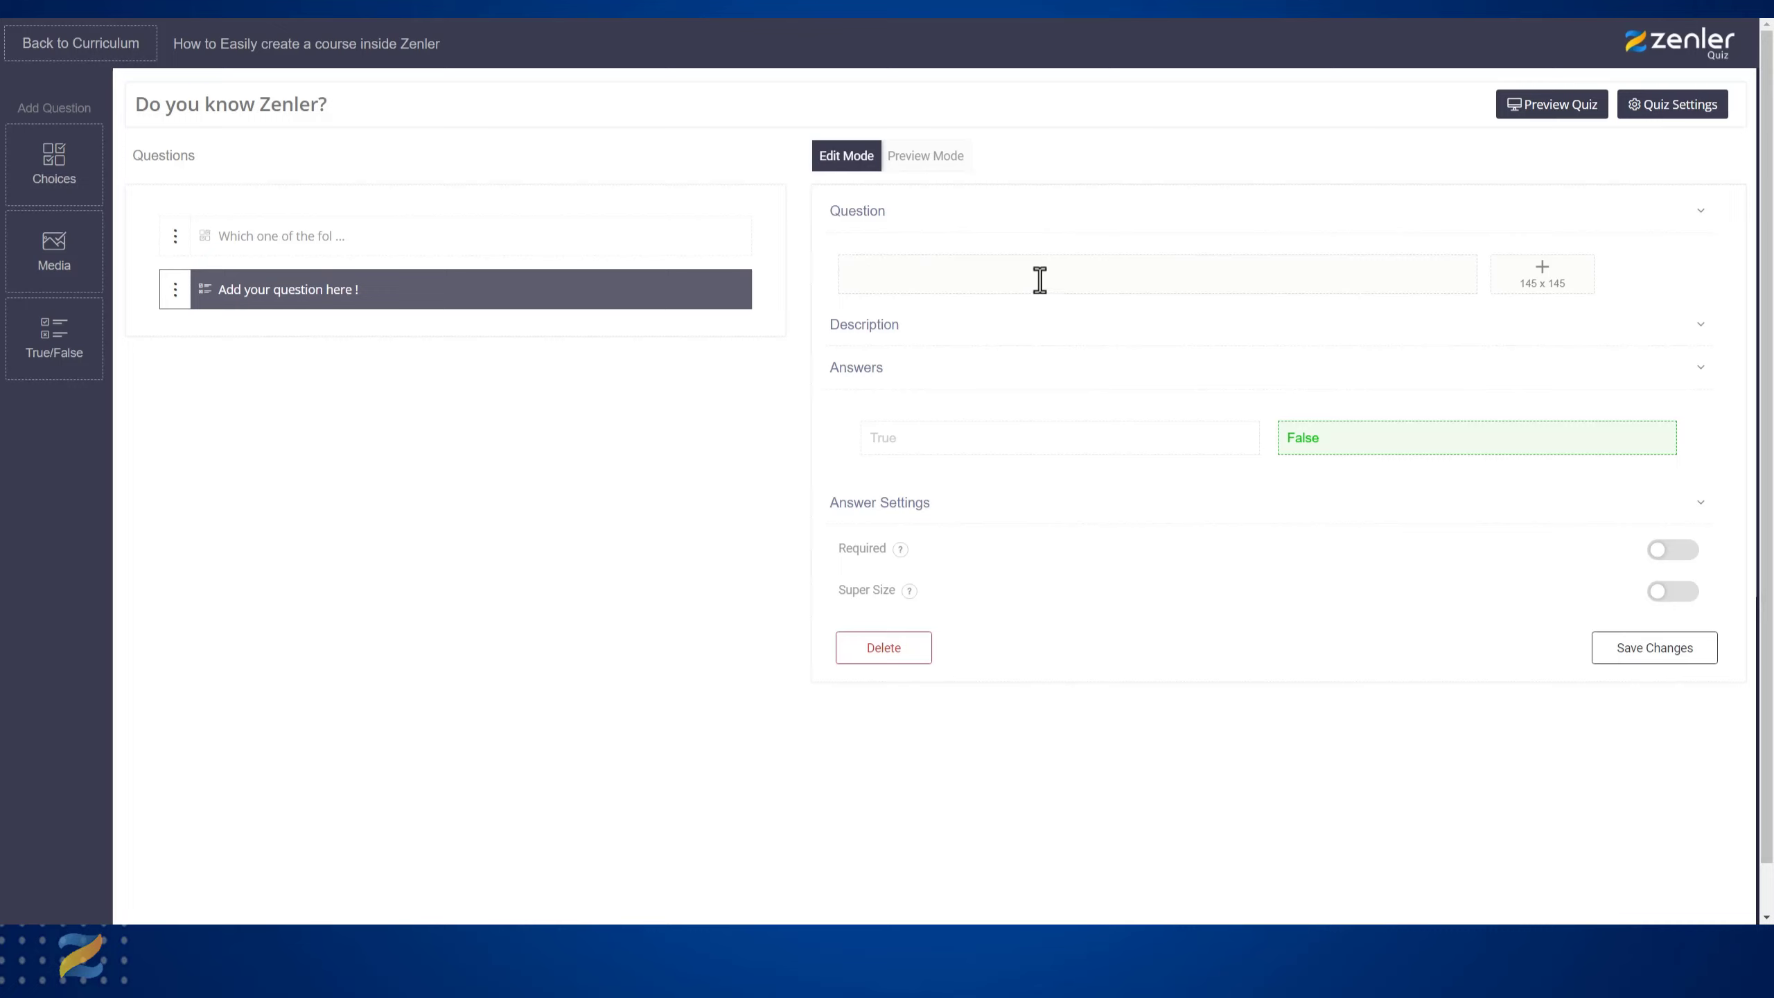
pyautogui.write('Which is true and which is false?')
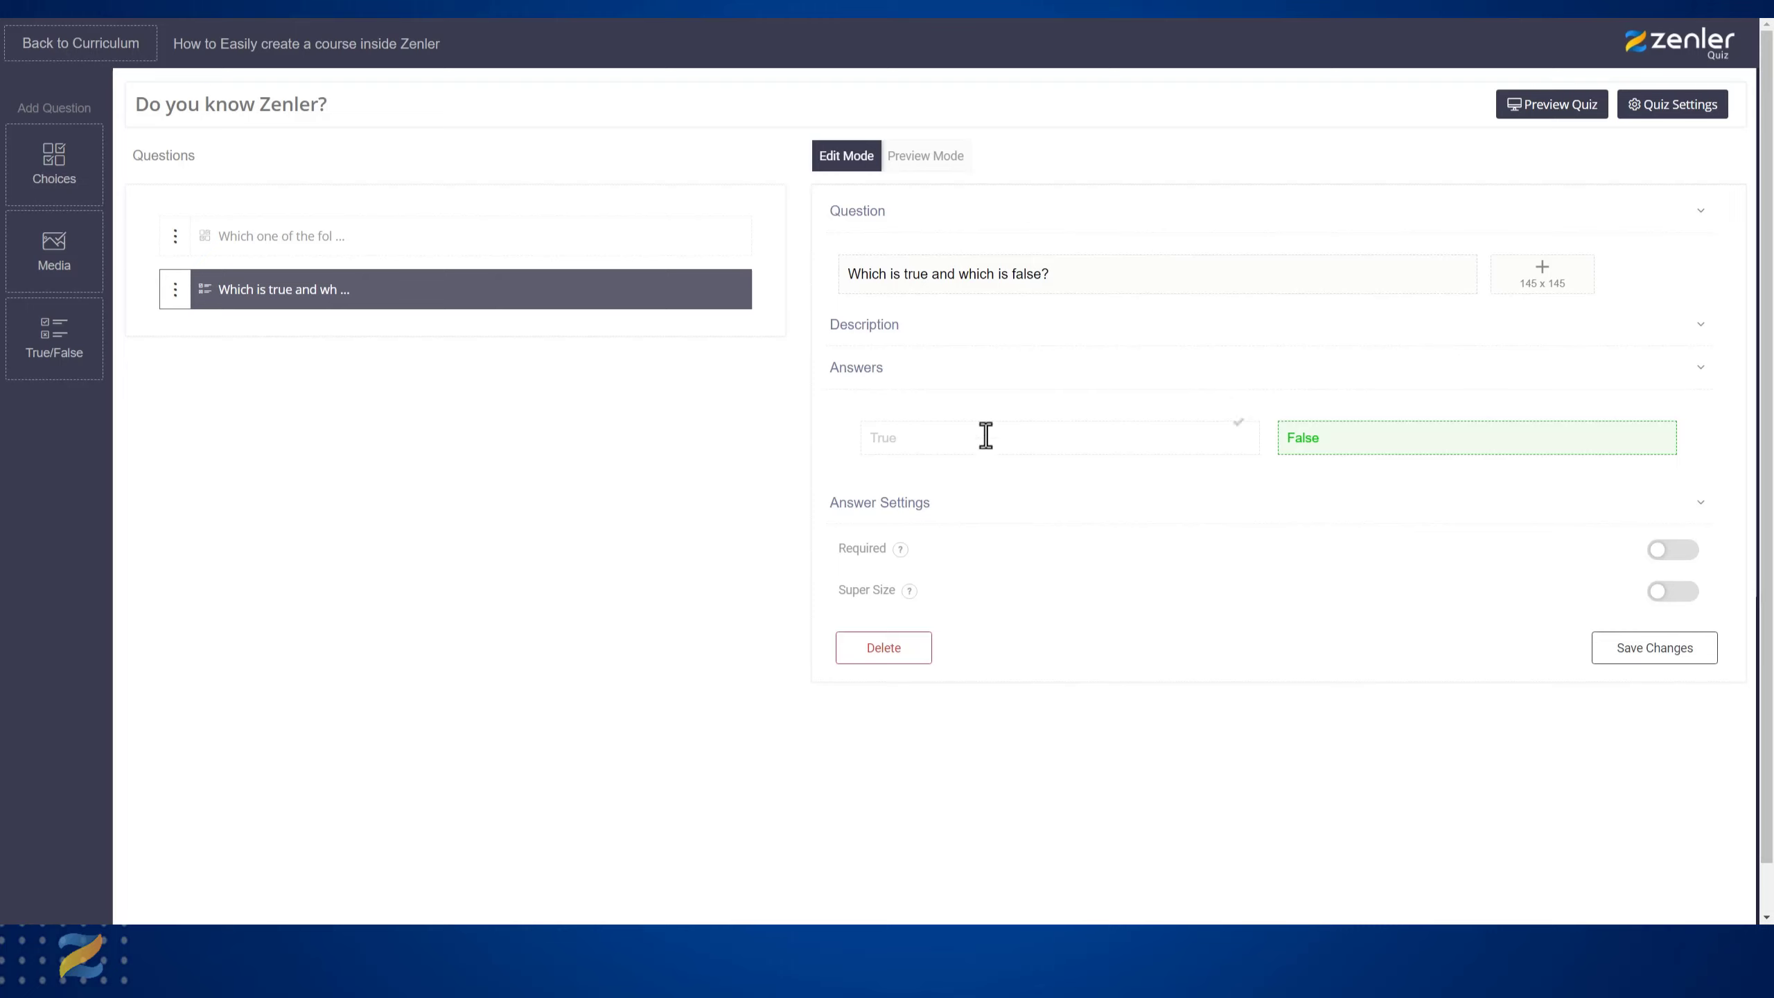
pyautogui.click(902, 328)
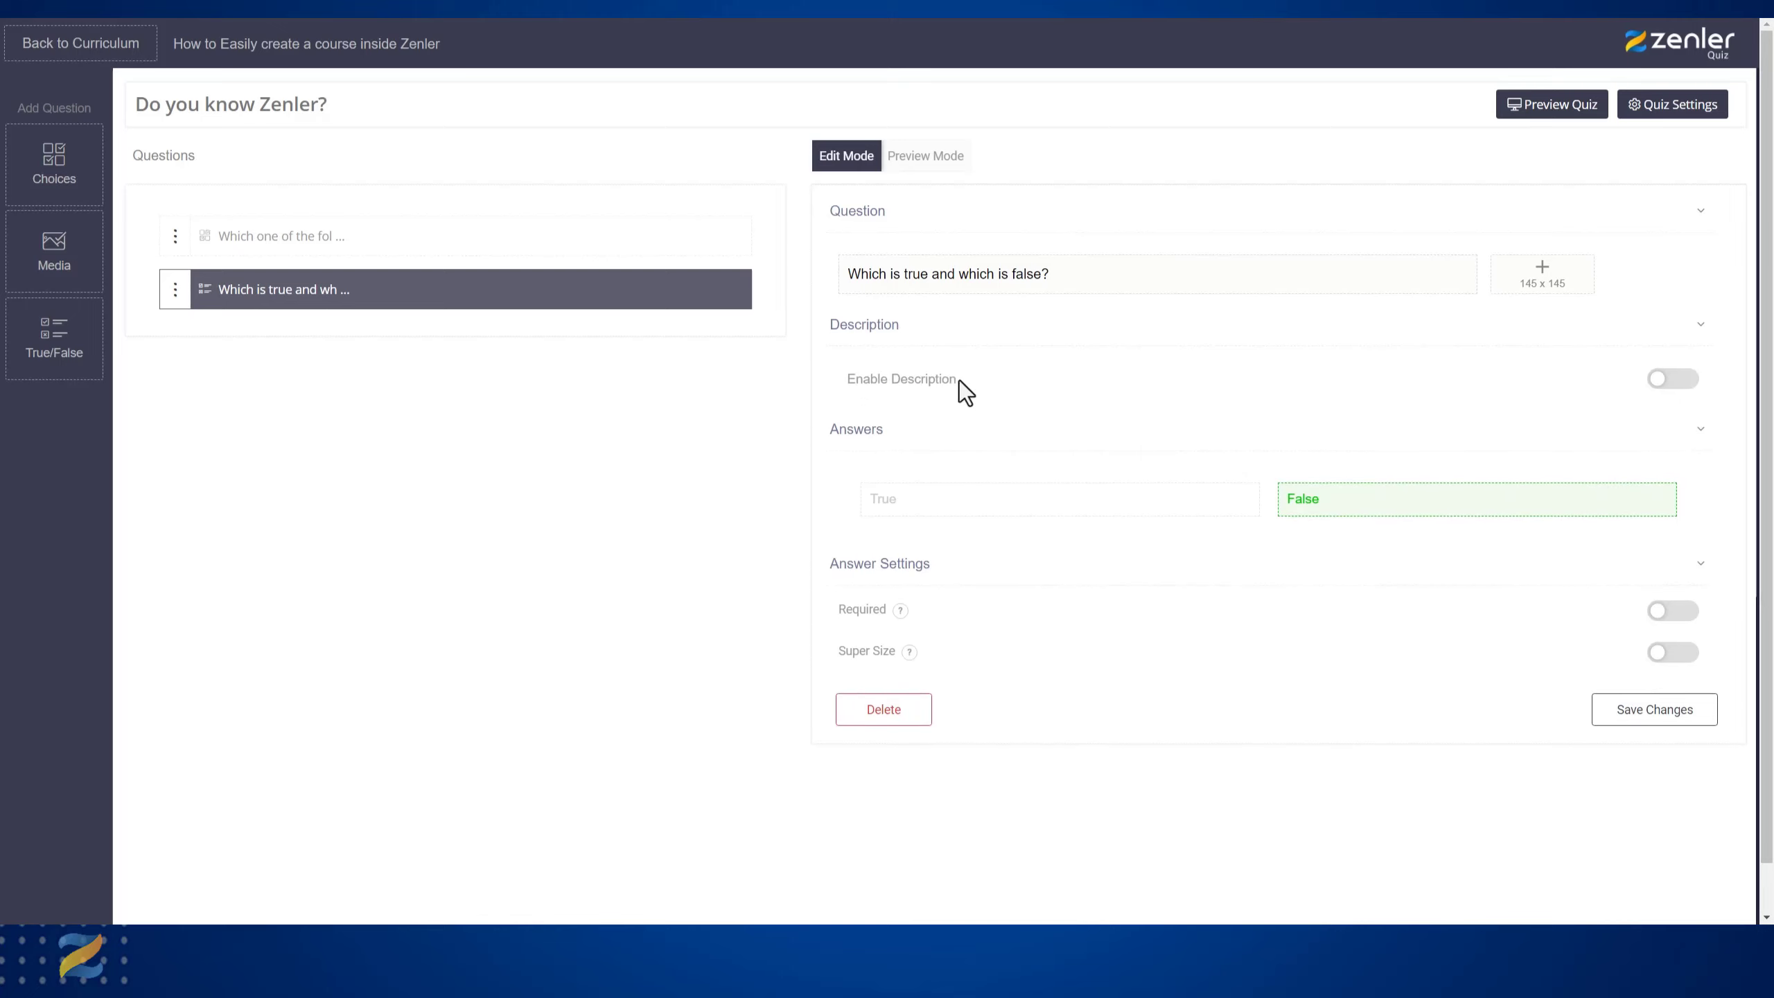
# - Reword the True/False question as "Has Zenler got the ability to create blogs?"
pyautogui.moveTo(1058, 276); pyautogui.dragTo(839, 286)
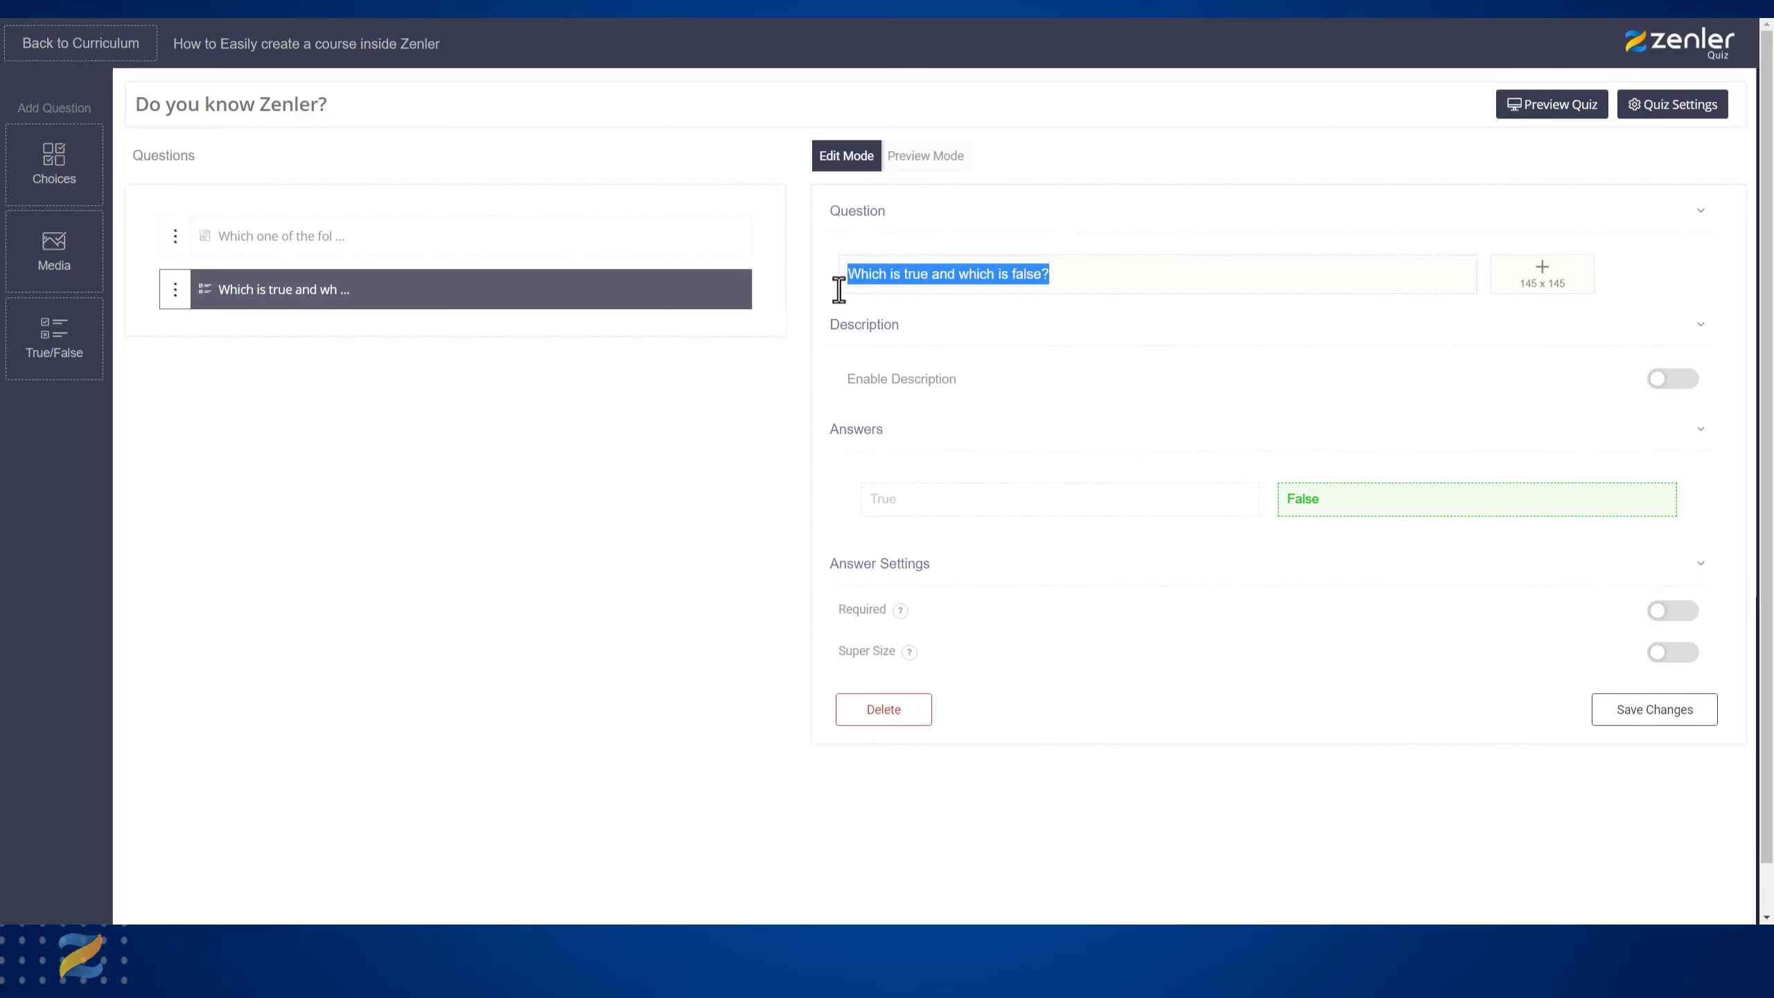
pyautogui.press('BackSpace')
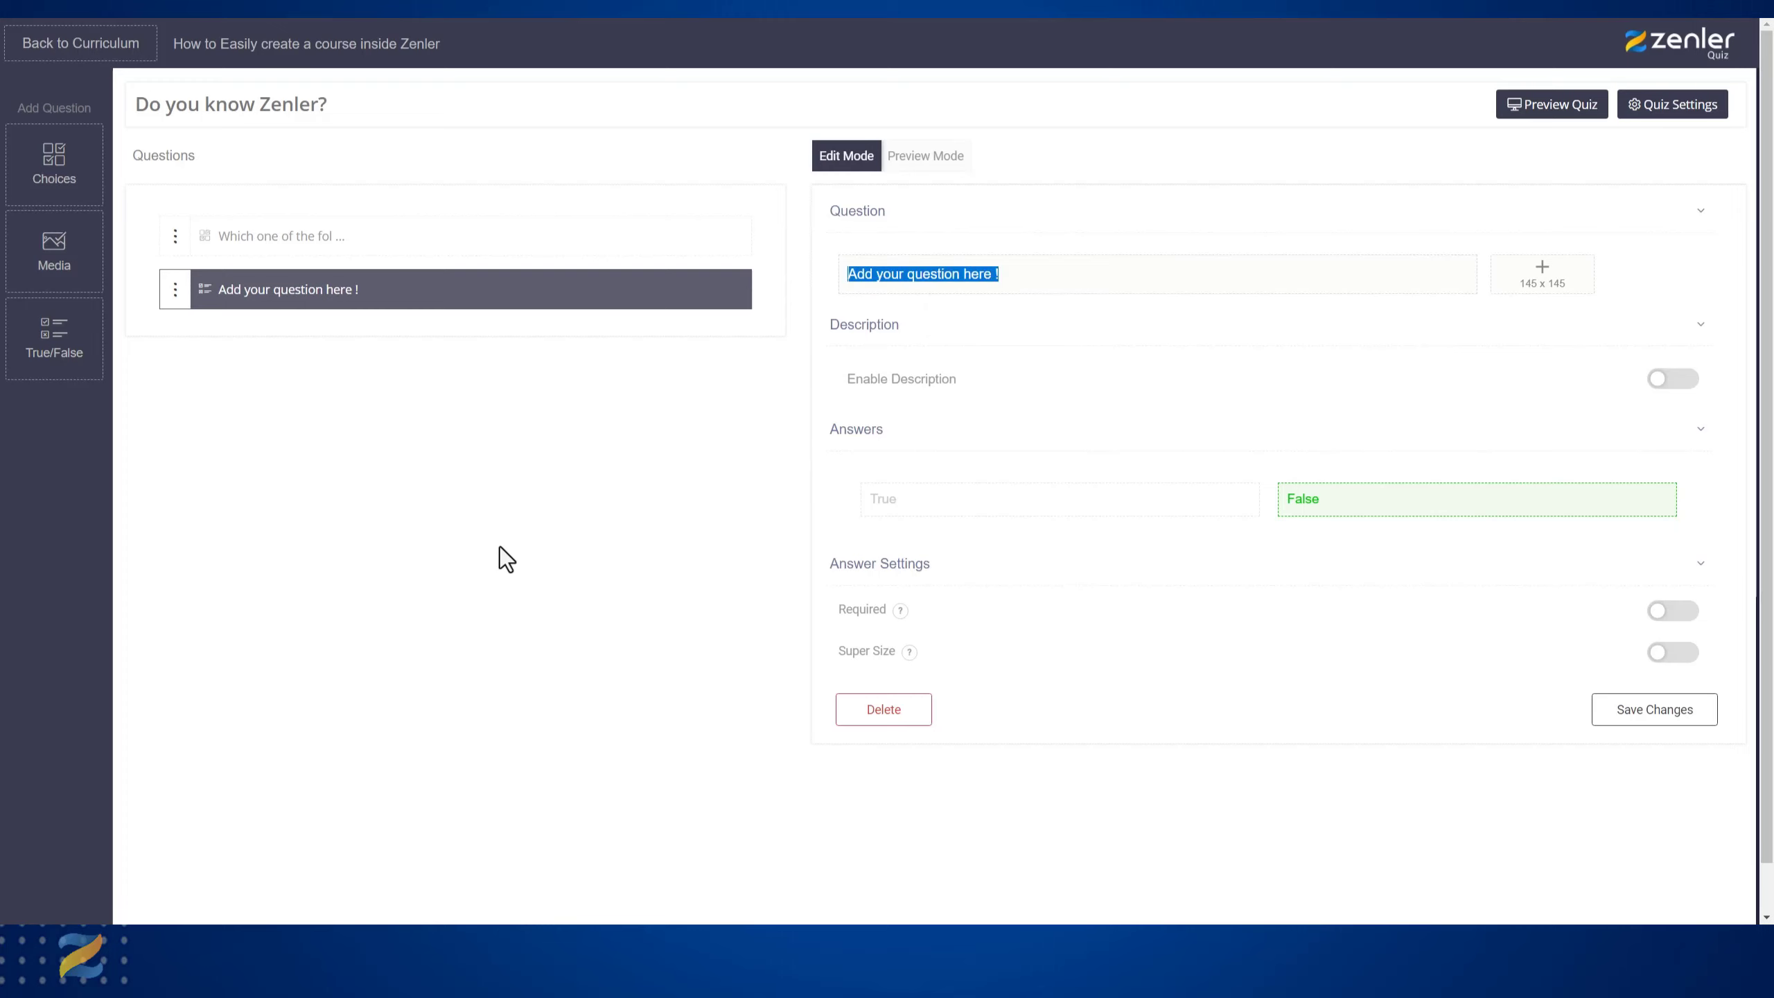
pyautogui.write('Has Ze')
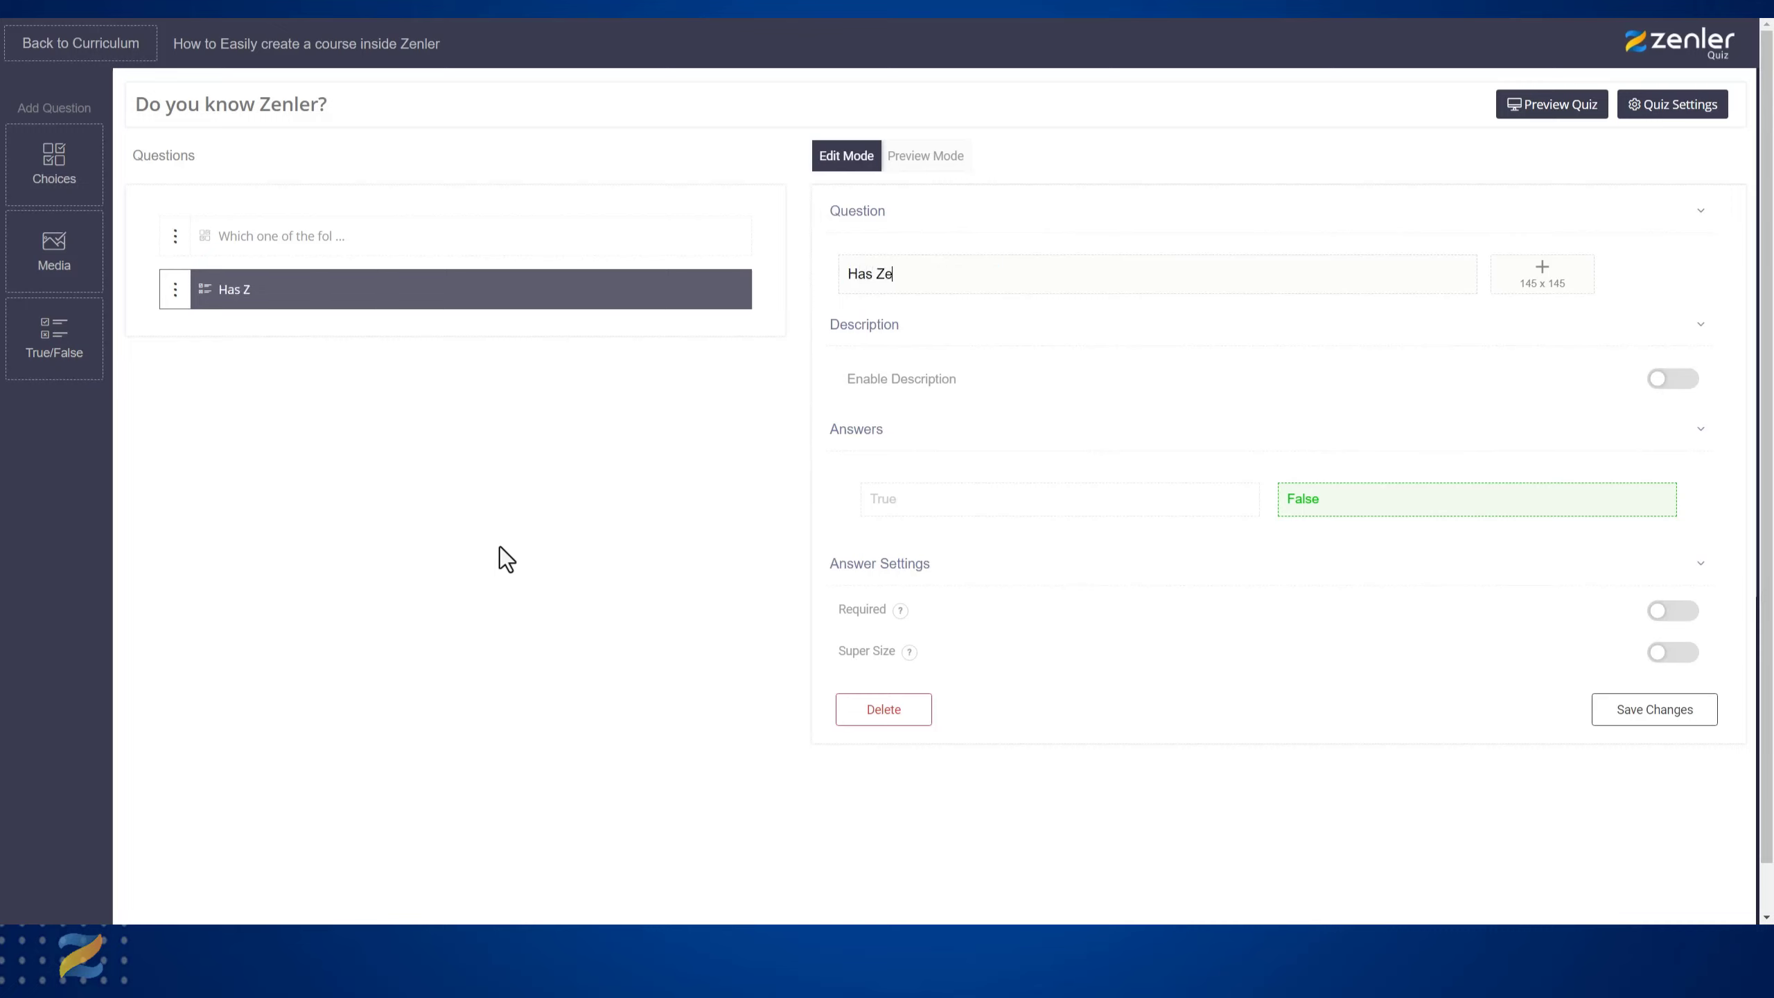
pyautogui.write('nler got the ability ')
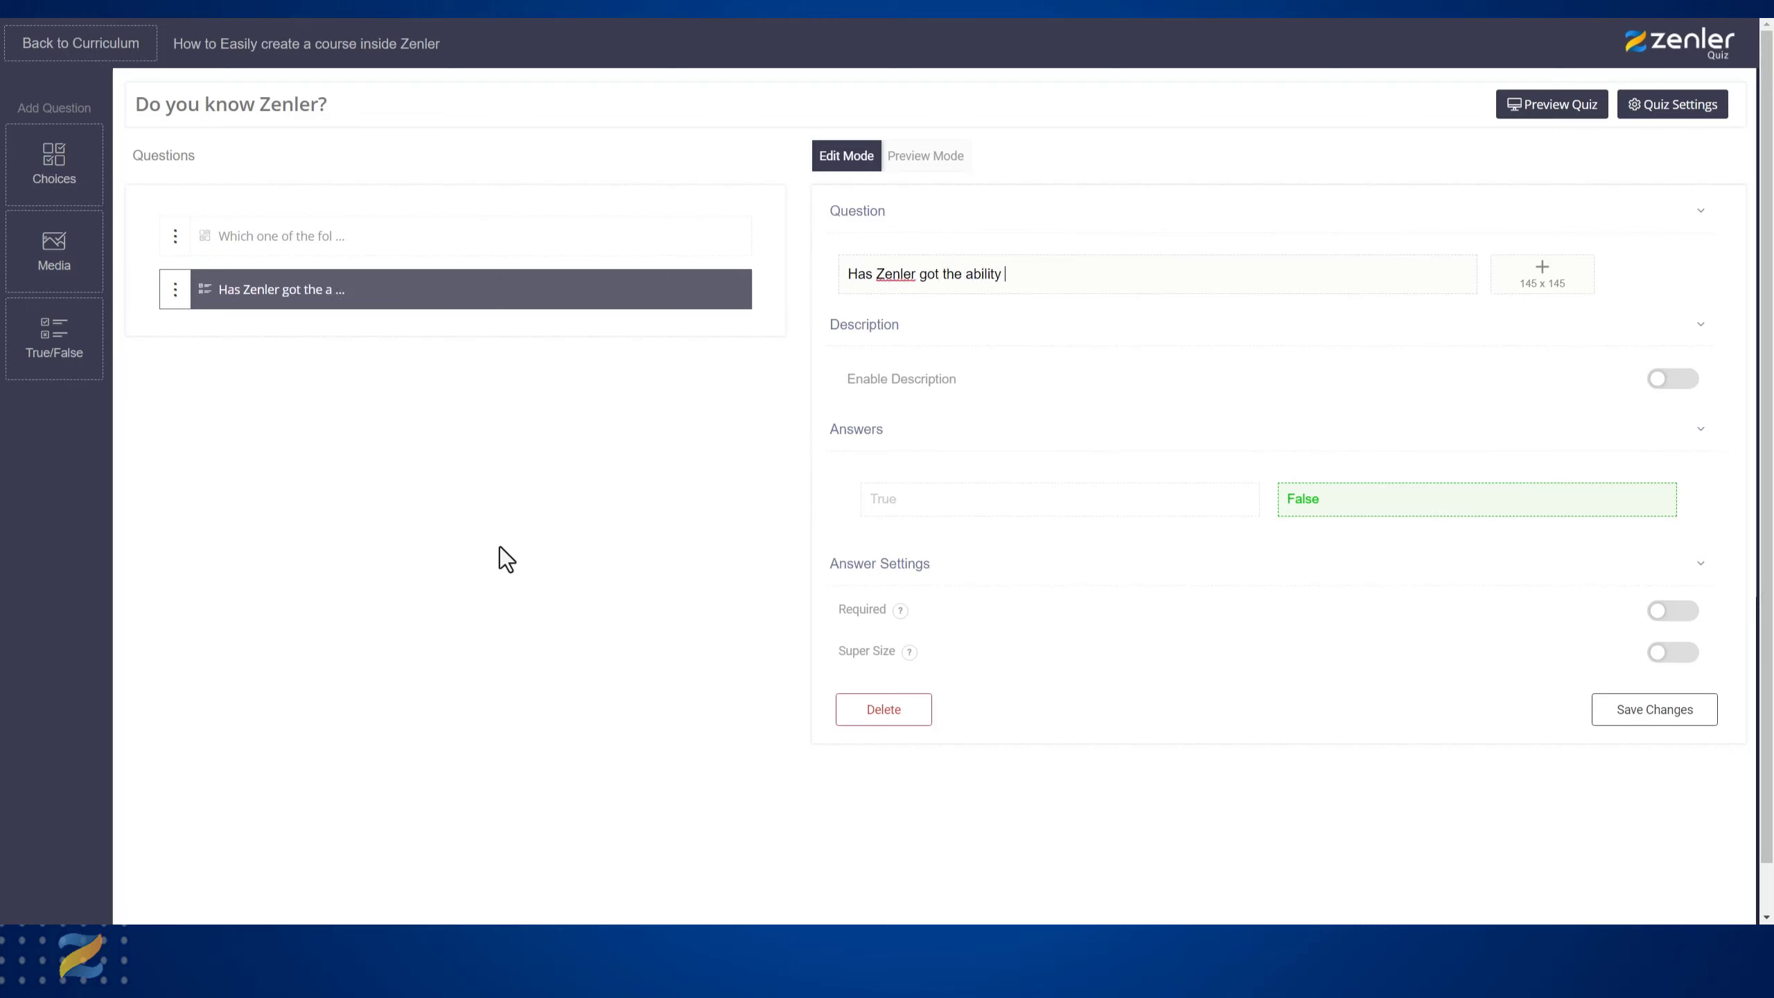
pyautogui.write('to create blogs?')
# - Mark True as the correct answer to the blogs question and make the question required
pyautogui.moveTo(1331, 503)
pyautogui.click(1237, 487)
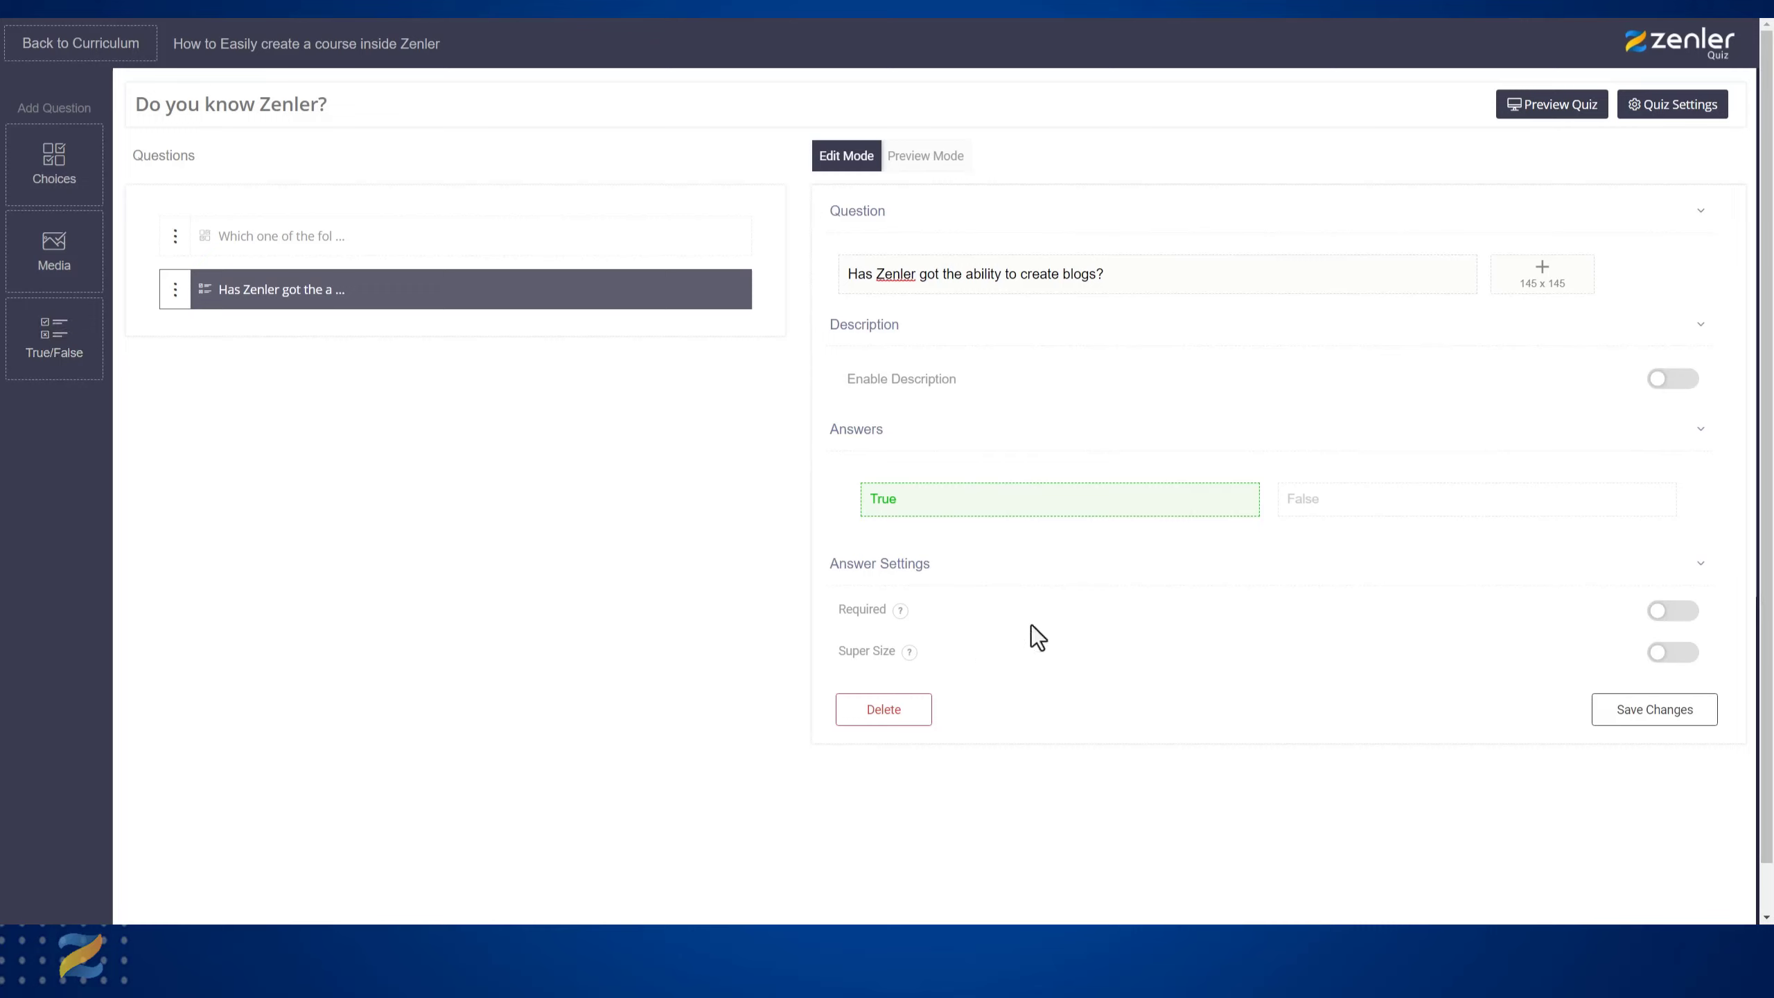
pyautogui.moveTo(909, 654)
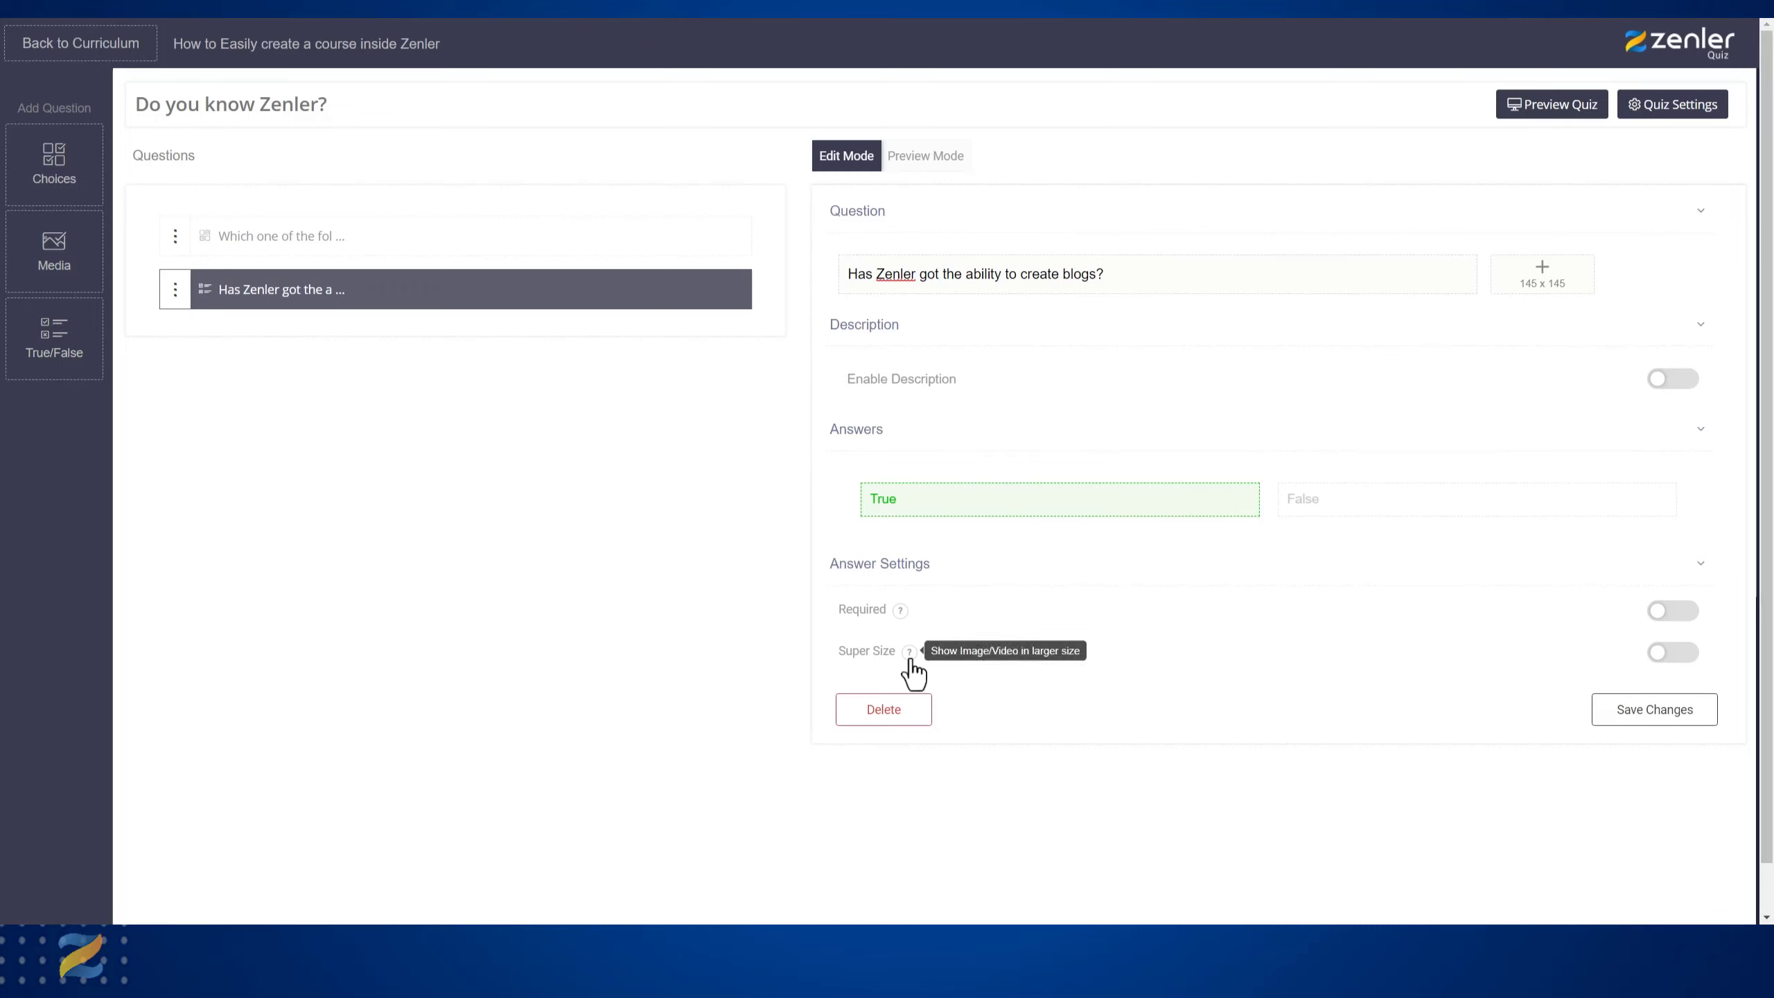
pyautogui.click(1663, 611)
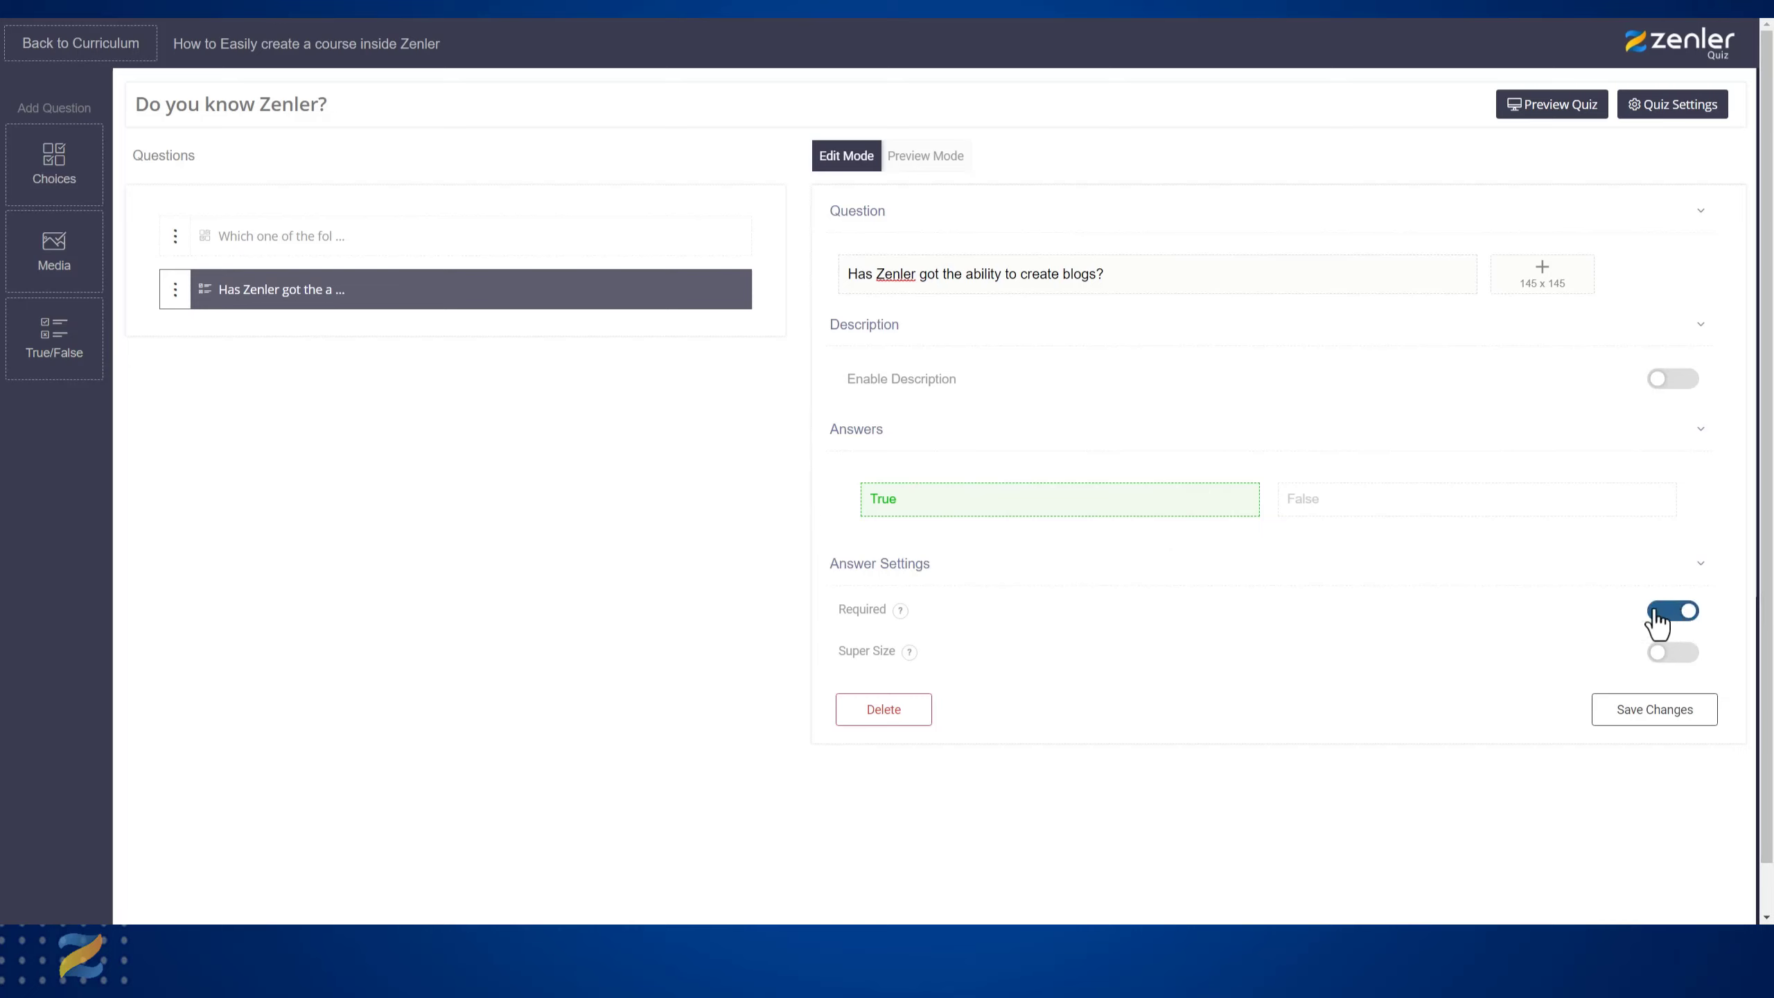
# - Enable the question's description, enter "Zenler is an all in one platform with many features", and save the question
pyautogui.click(1684, 381)
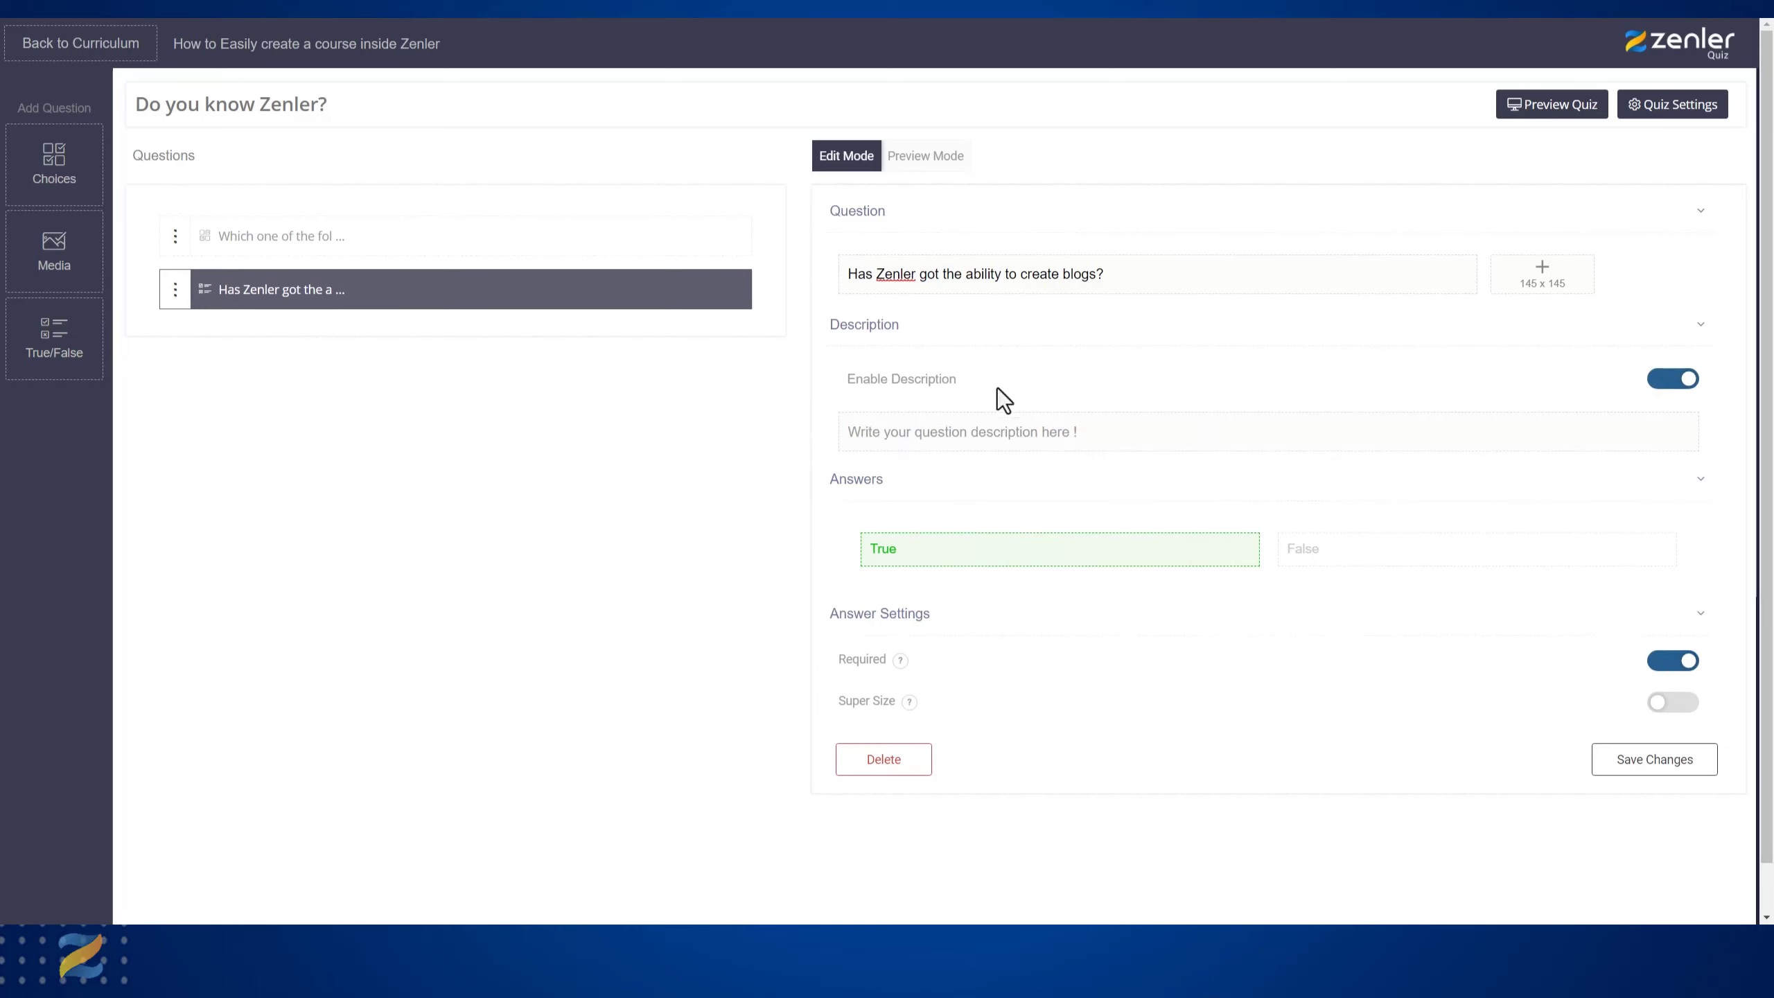
pyautogui.click(908, 433)
pyautogui.write('Zenler is an all i')
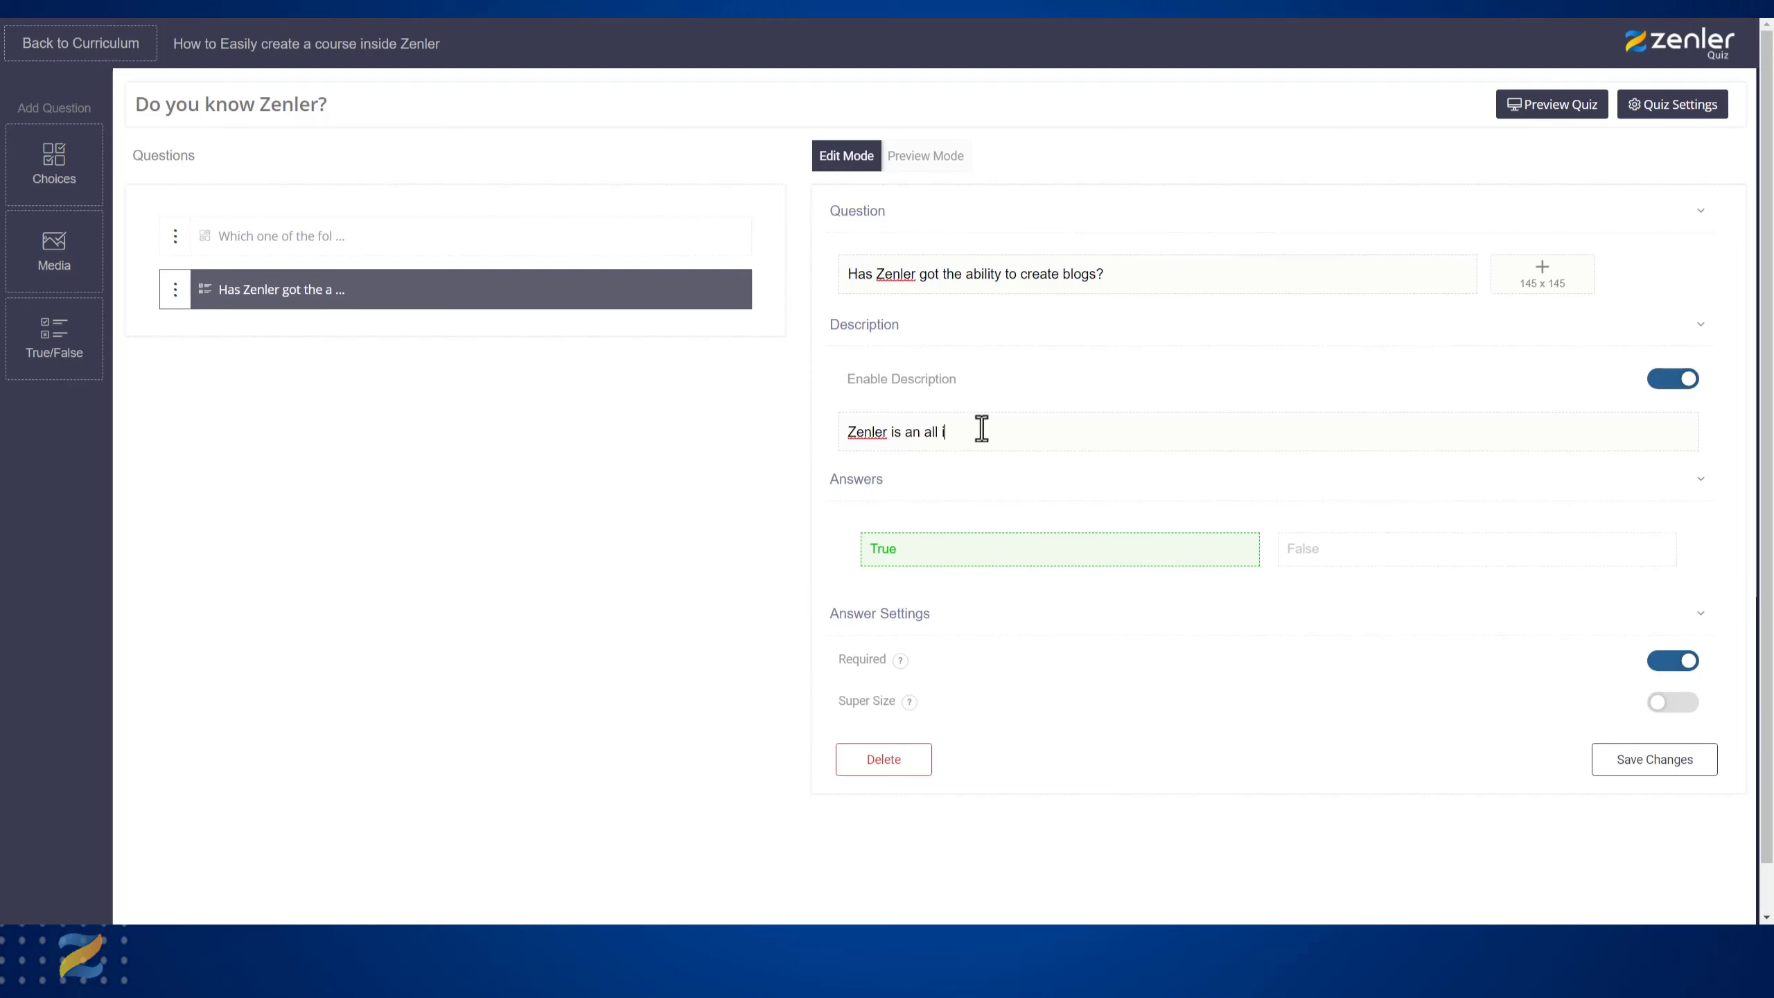
pyautogui.write('n one platform with many features')
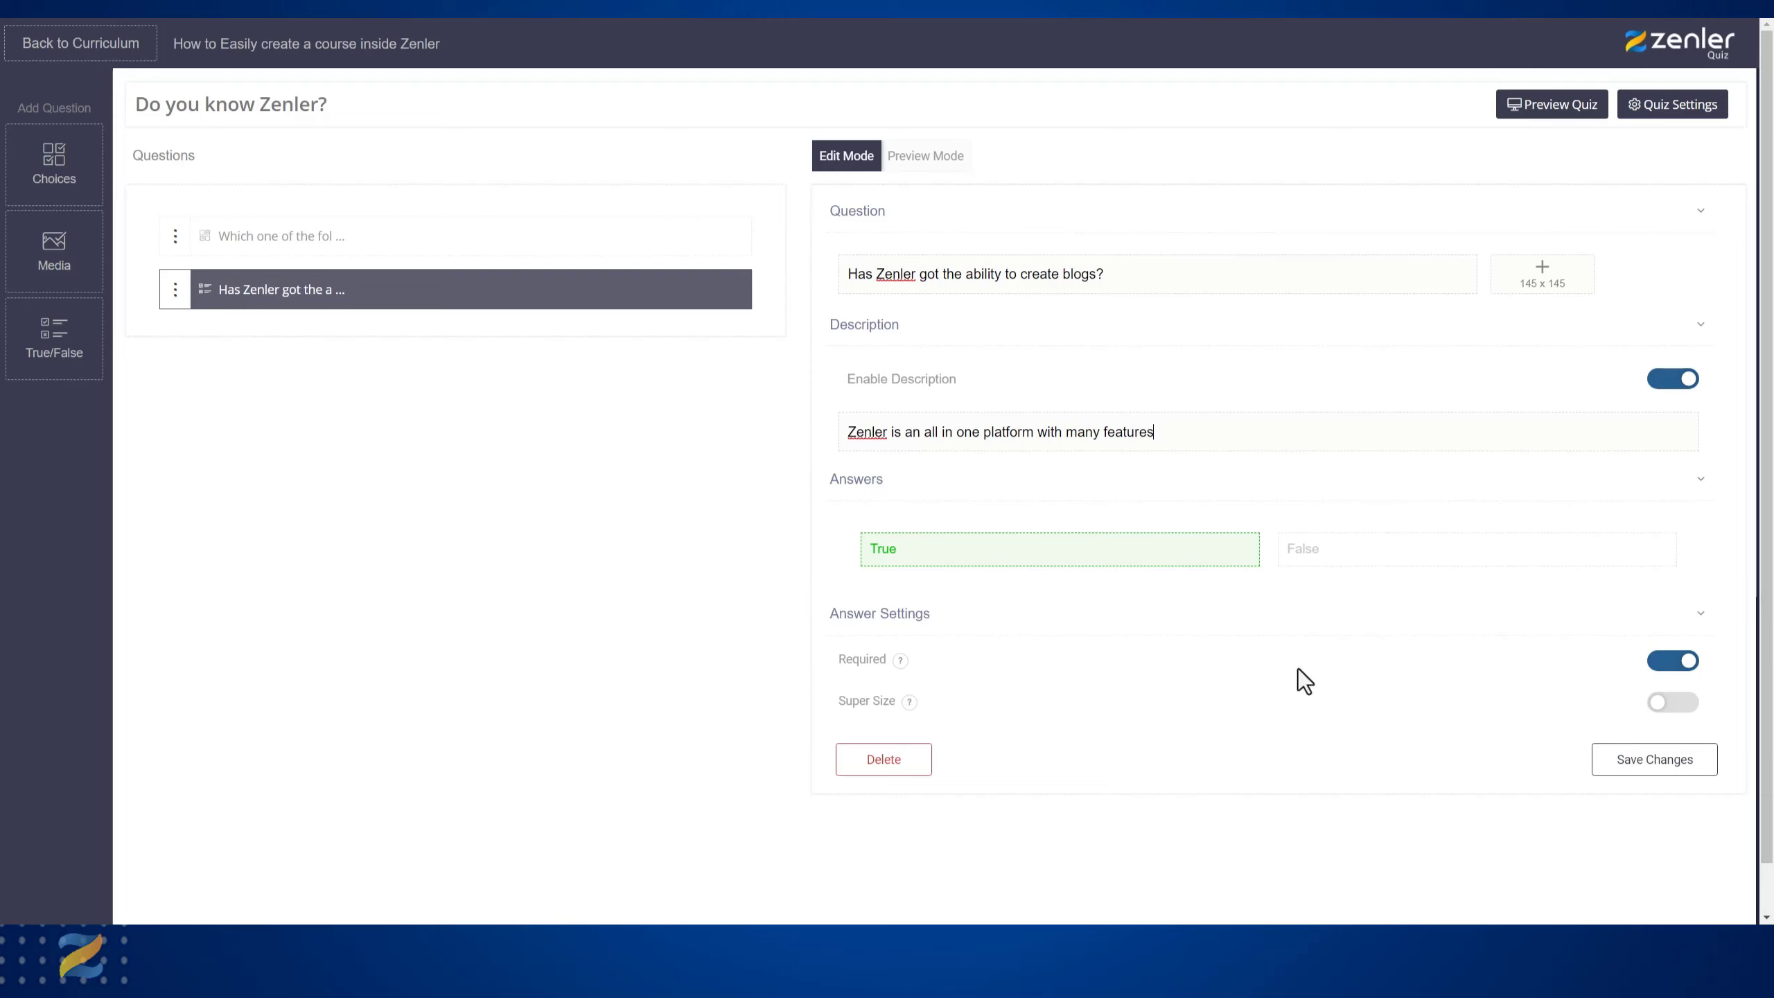
pyautogui.click(1647, 761)
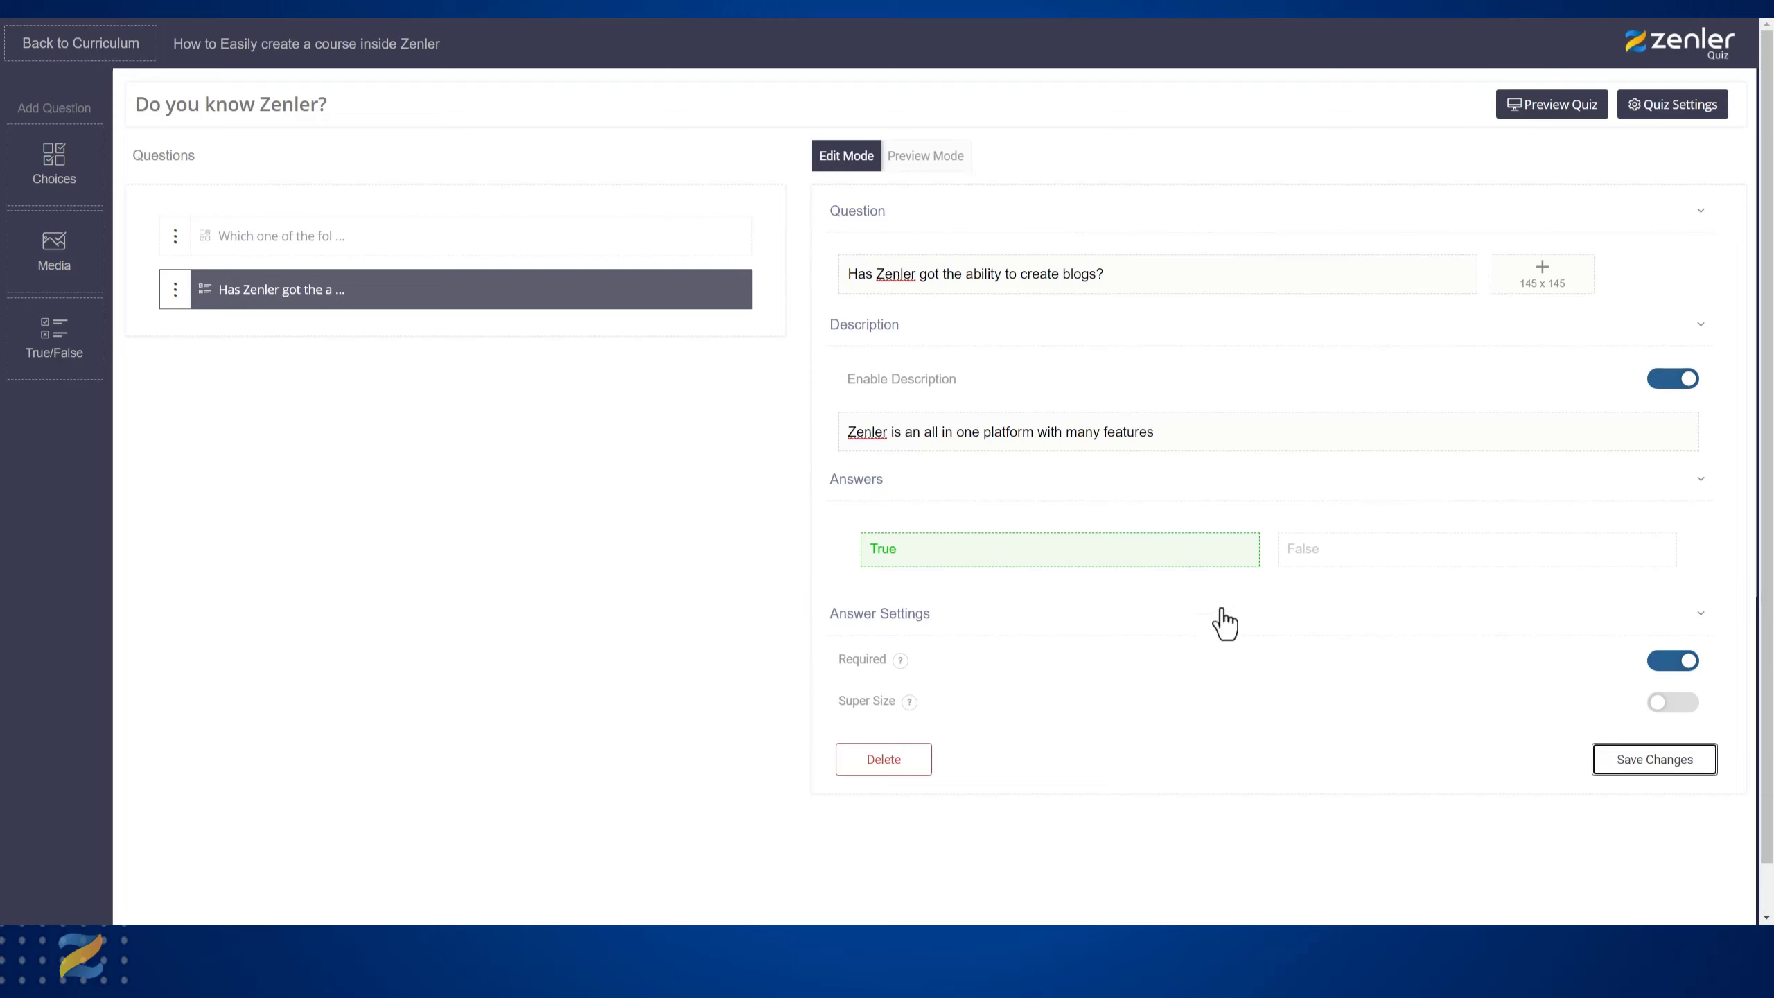
# - Review the settings of both quiz questions and preview how each one looks to students
pyautogui.click(323, 243)
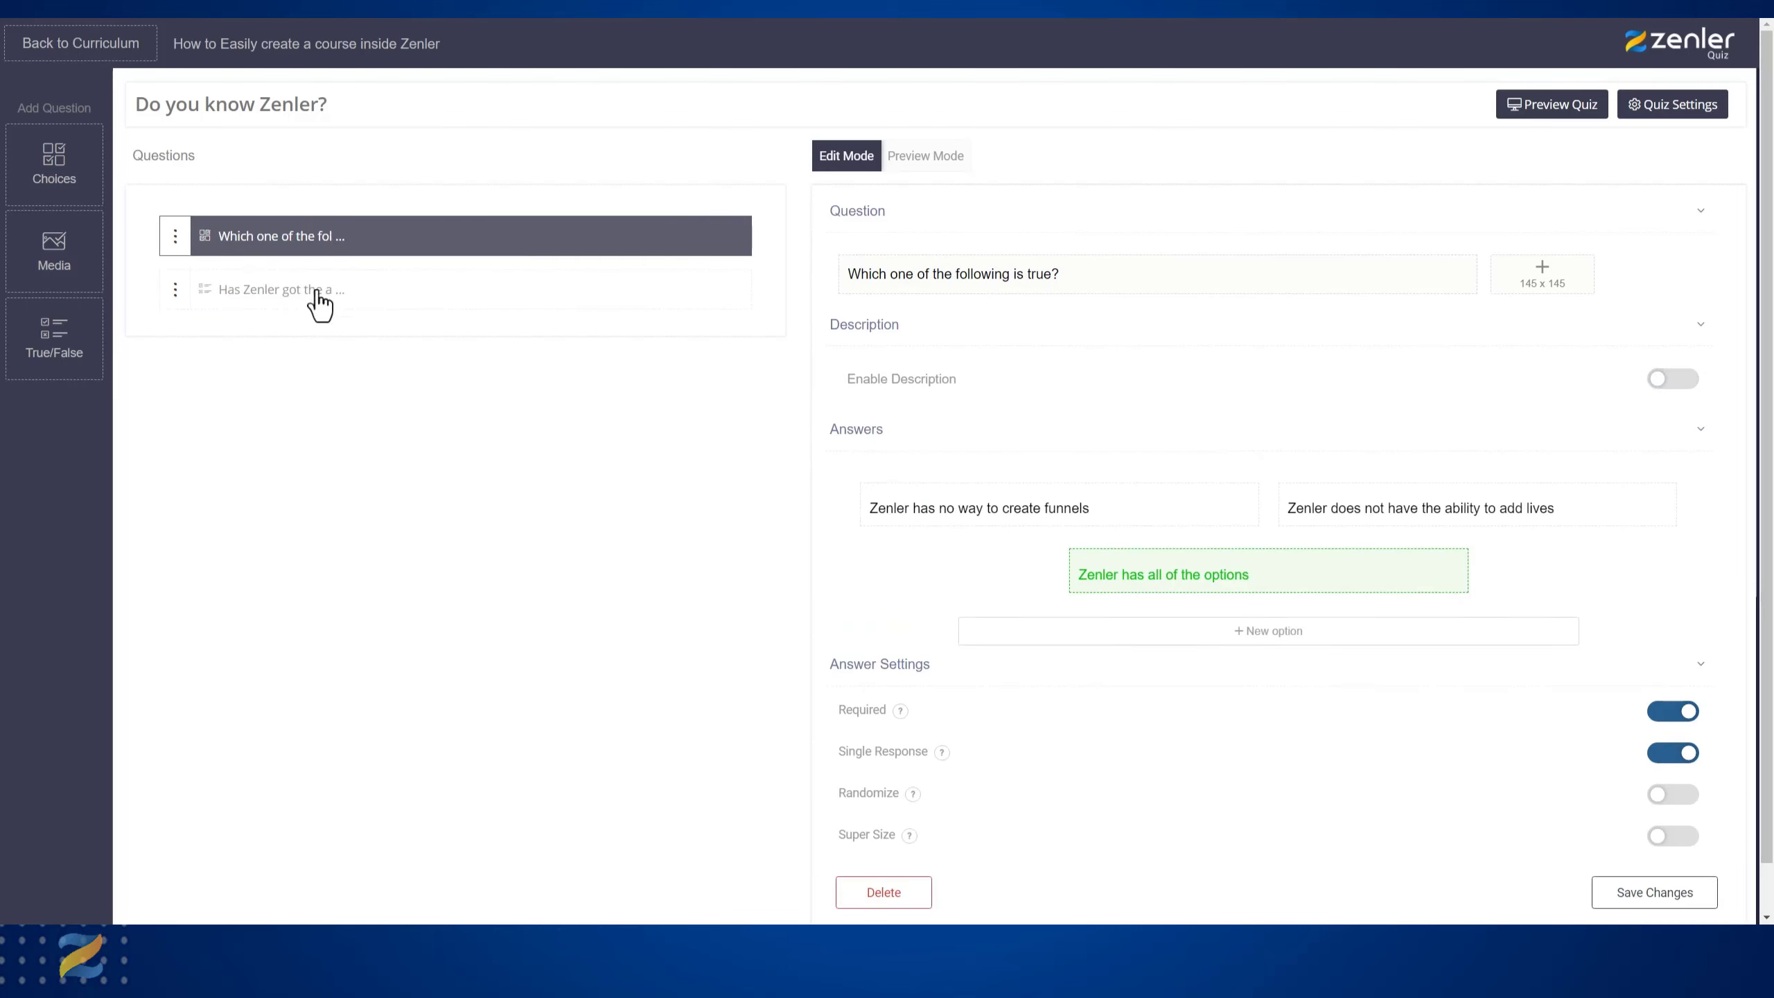
pyautogui.click(318, 294)
pyautogui.click(326, 241)
pyautogui.click(329, 297)
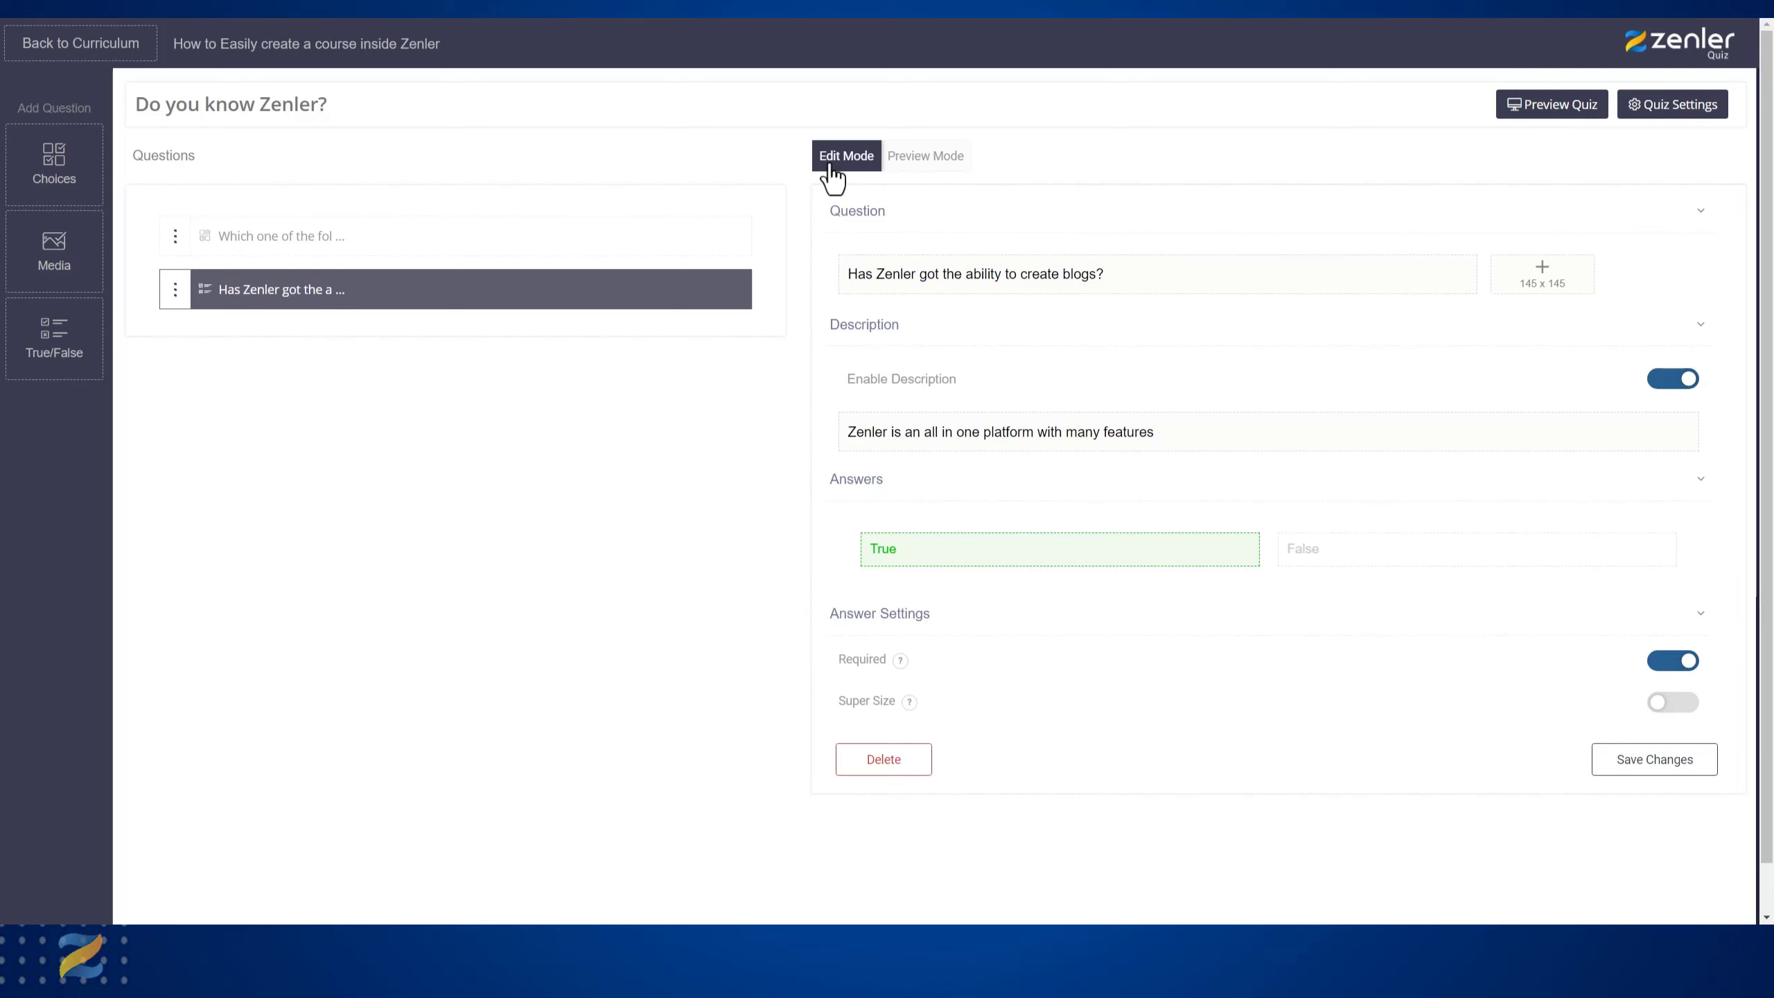
pyautogui.click(920, 165)
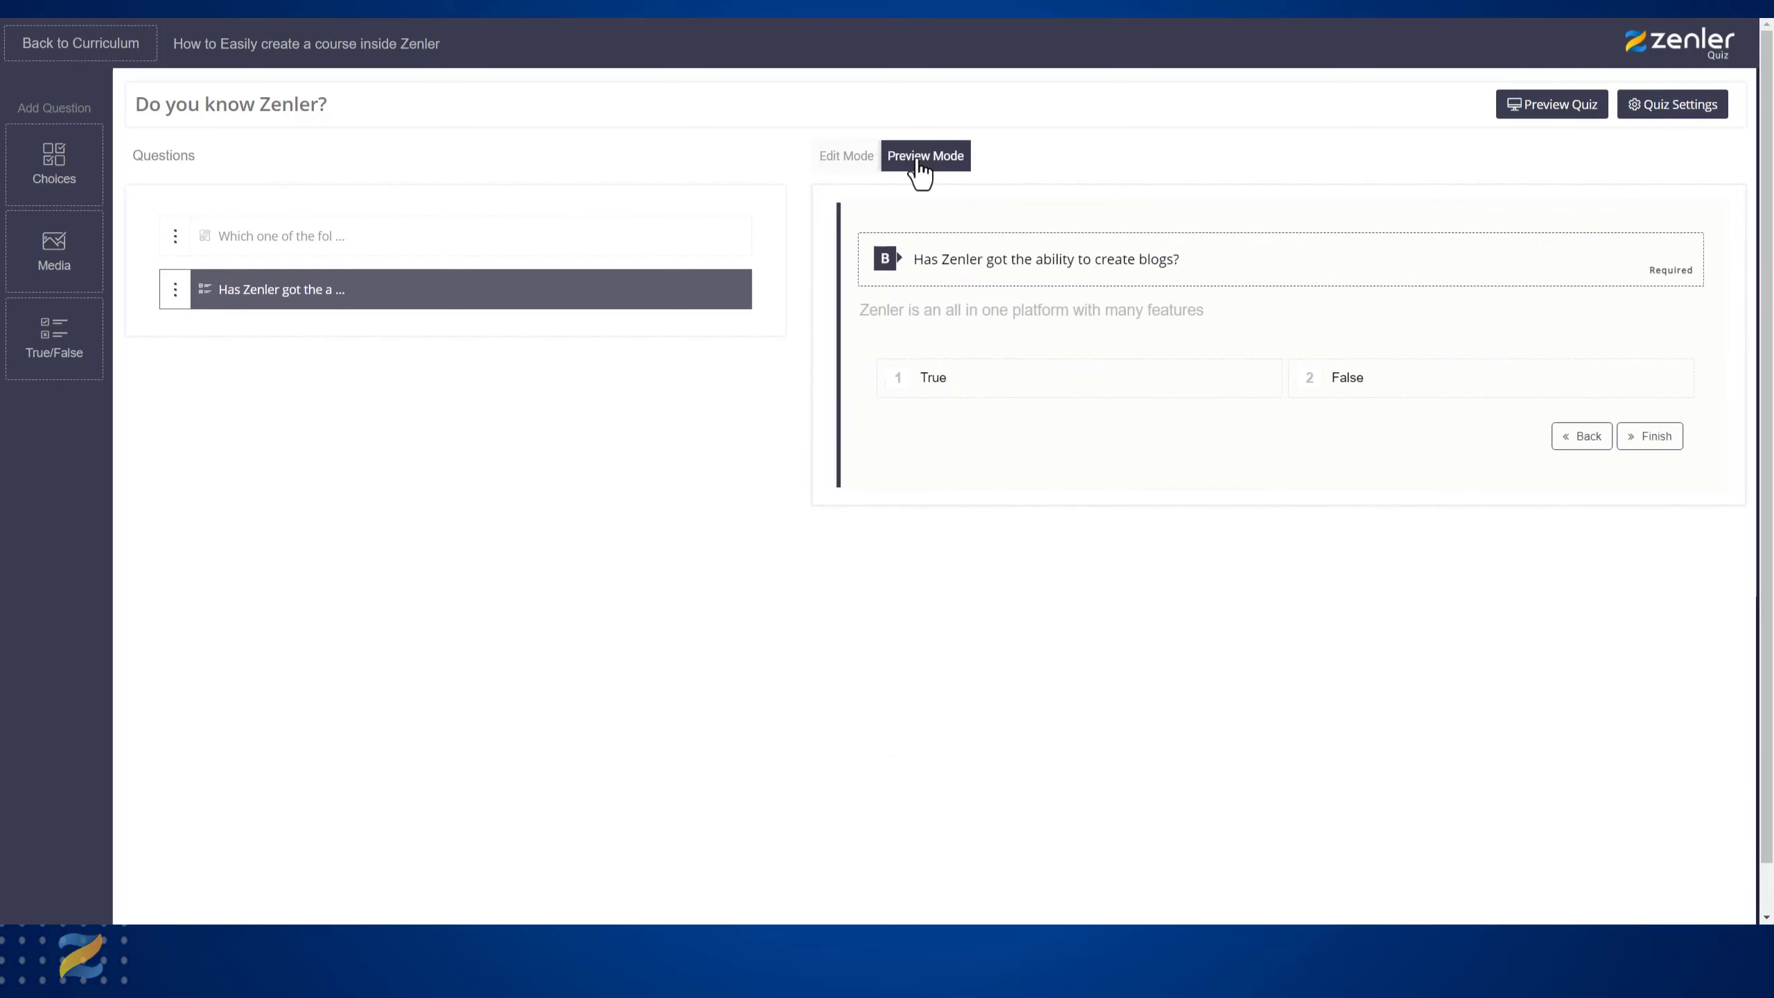
pyautogui.click(850, 166)
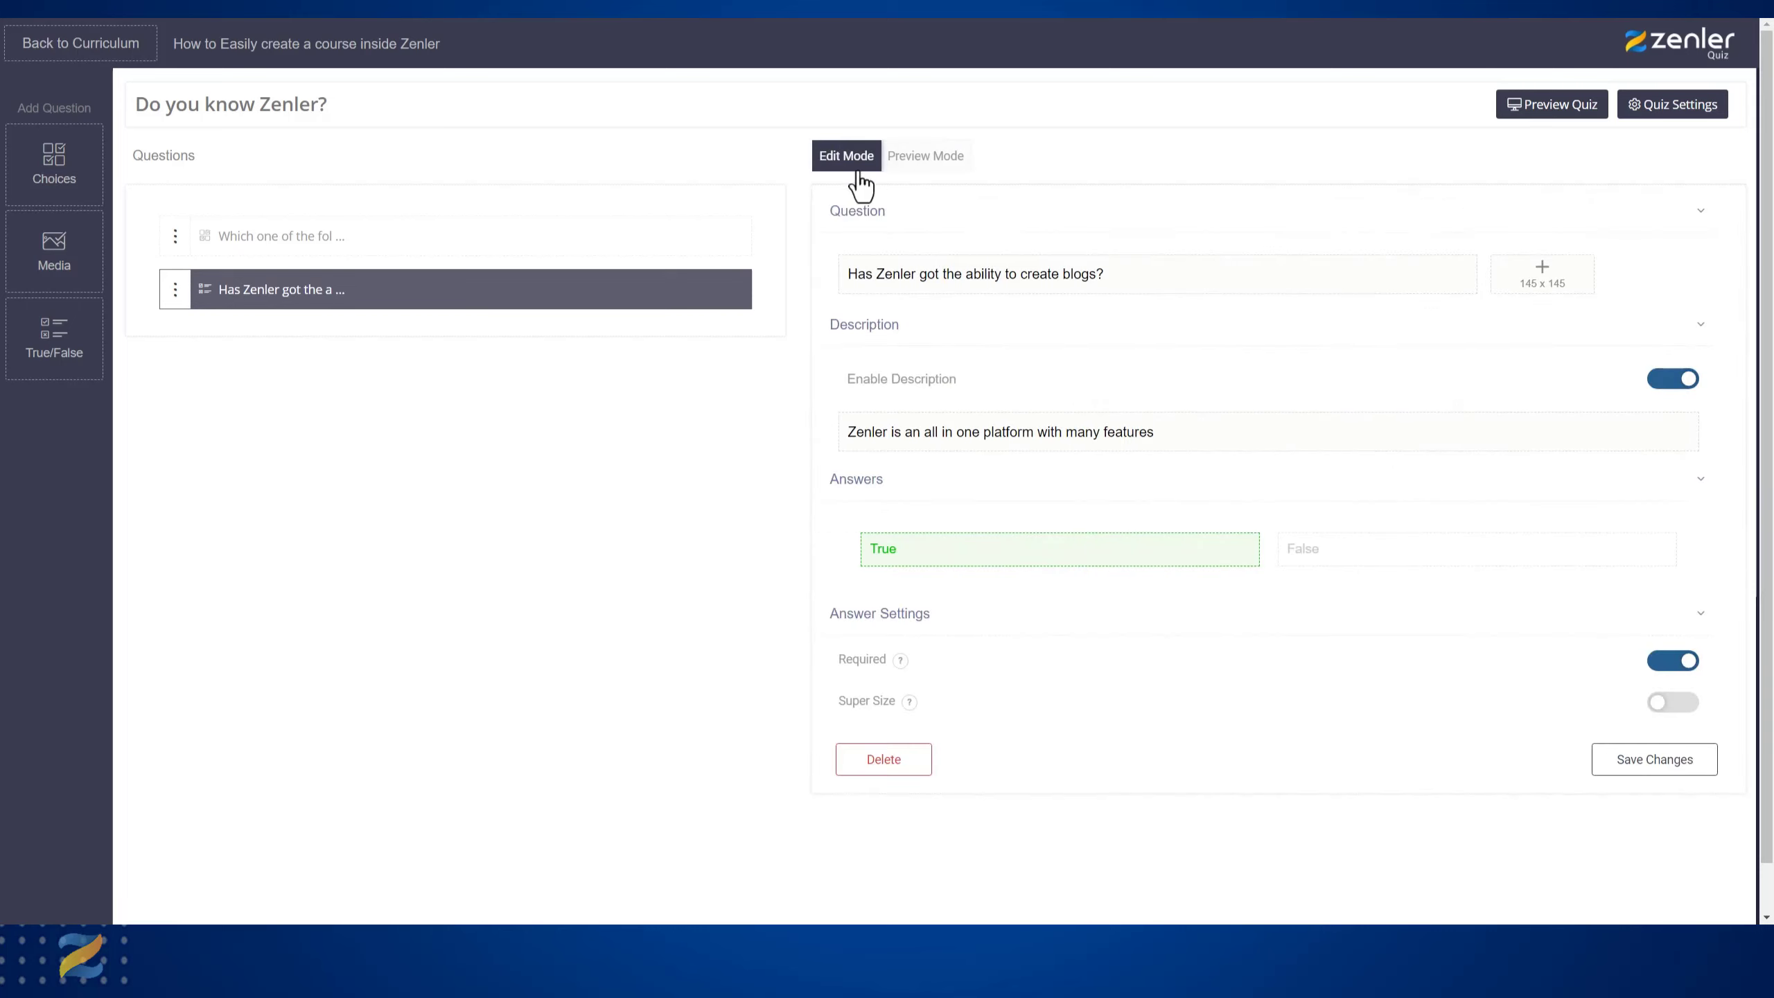
pyautogui.click(385, 248)
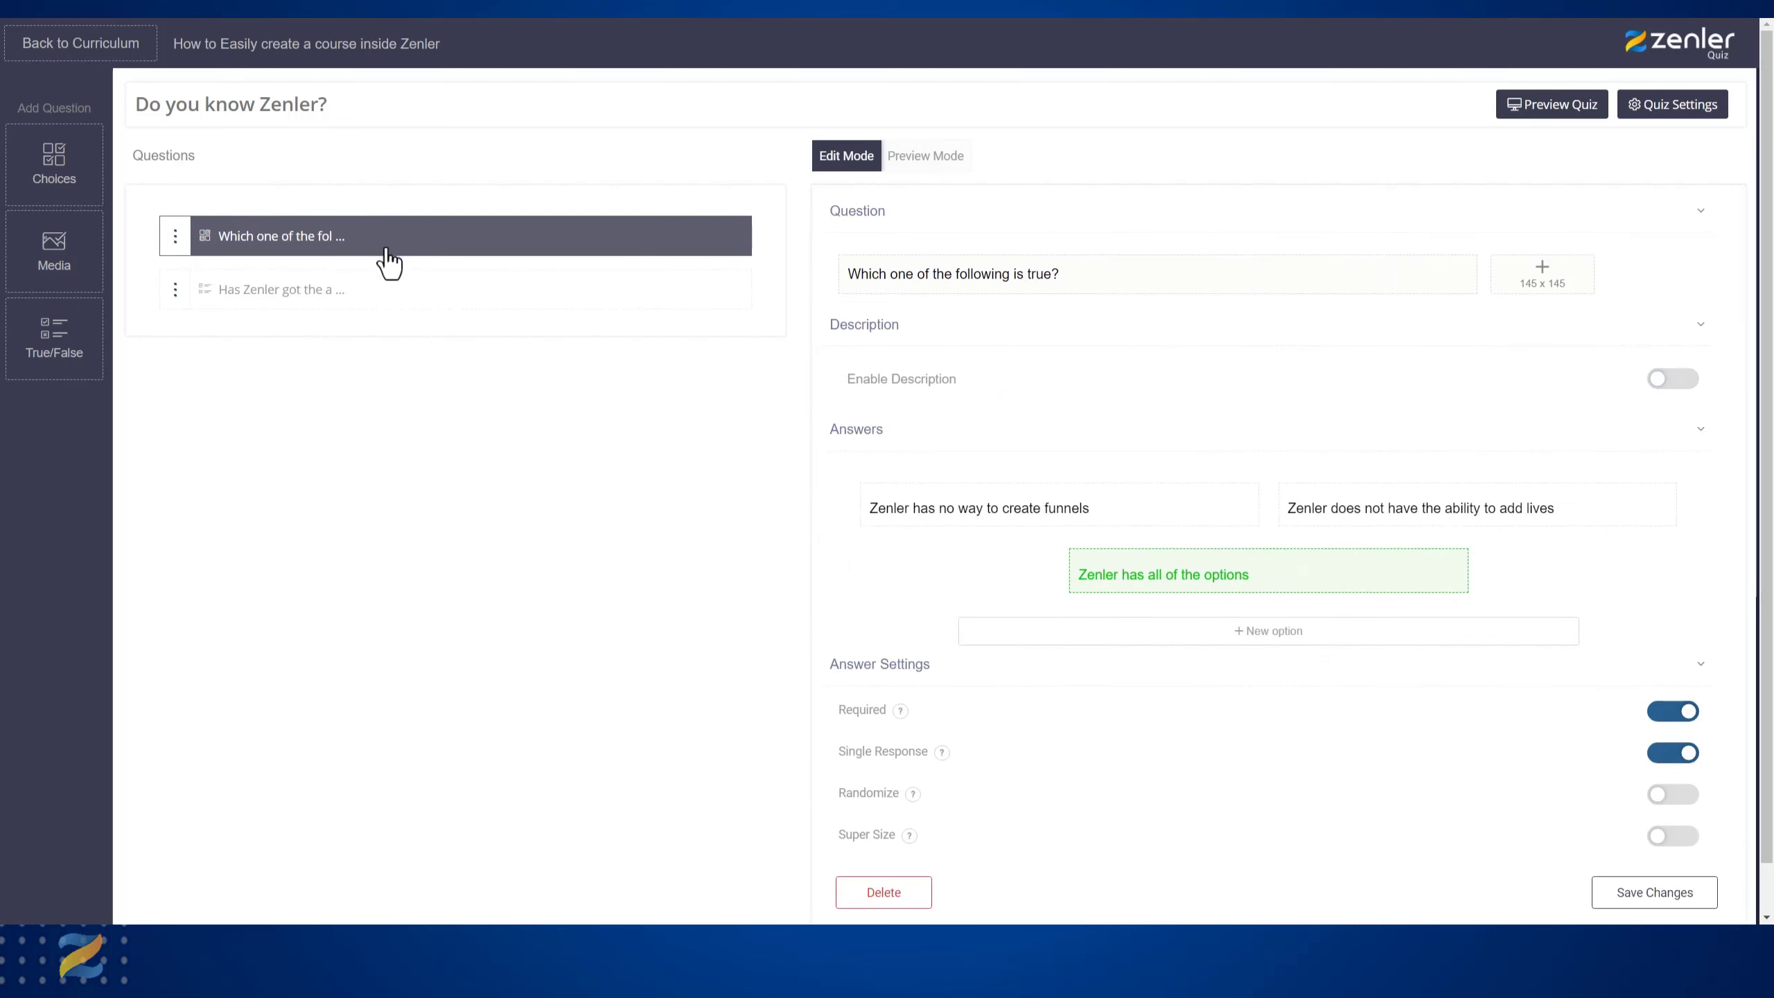
pyautogui.click(929, 168)
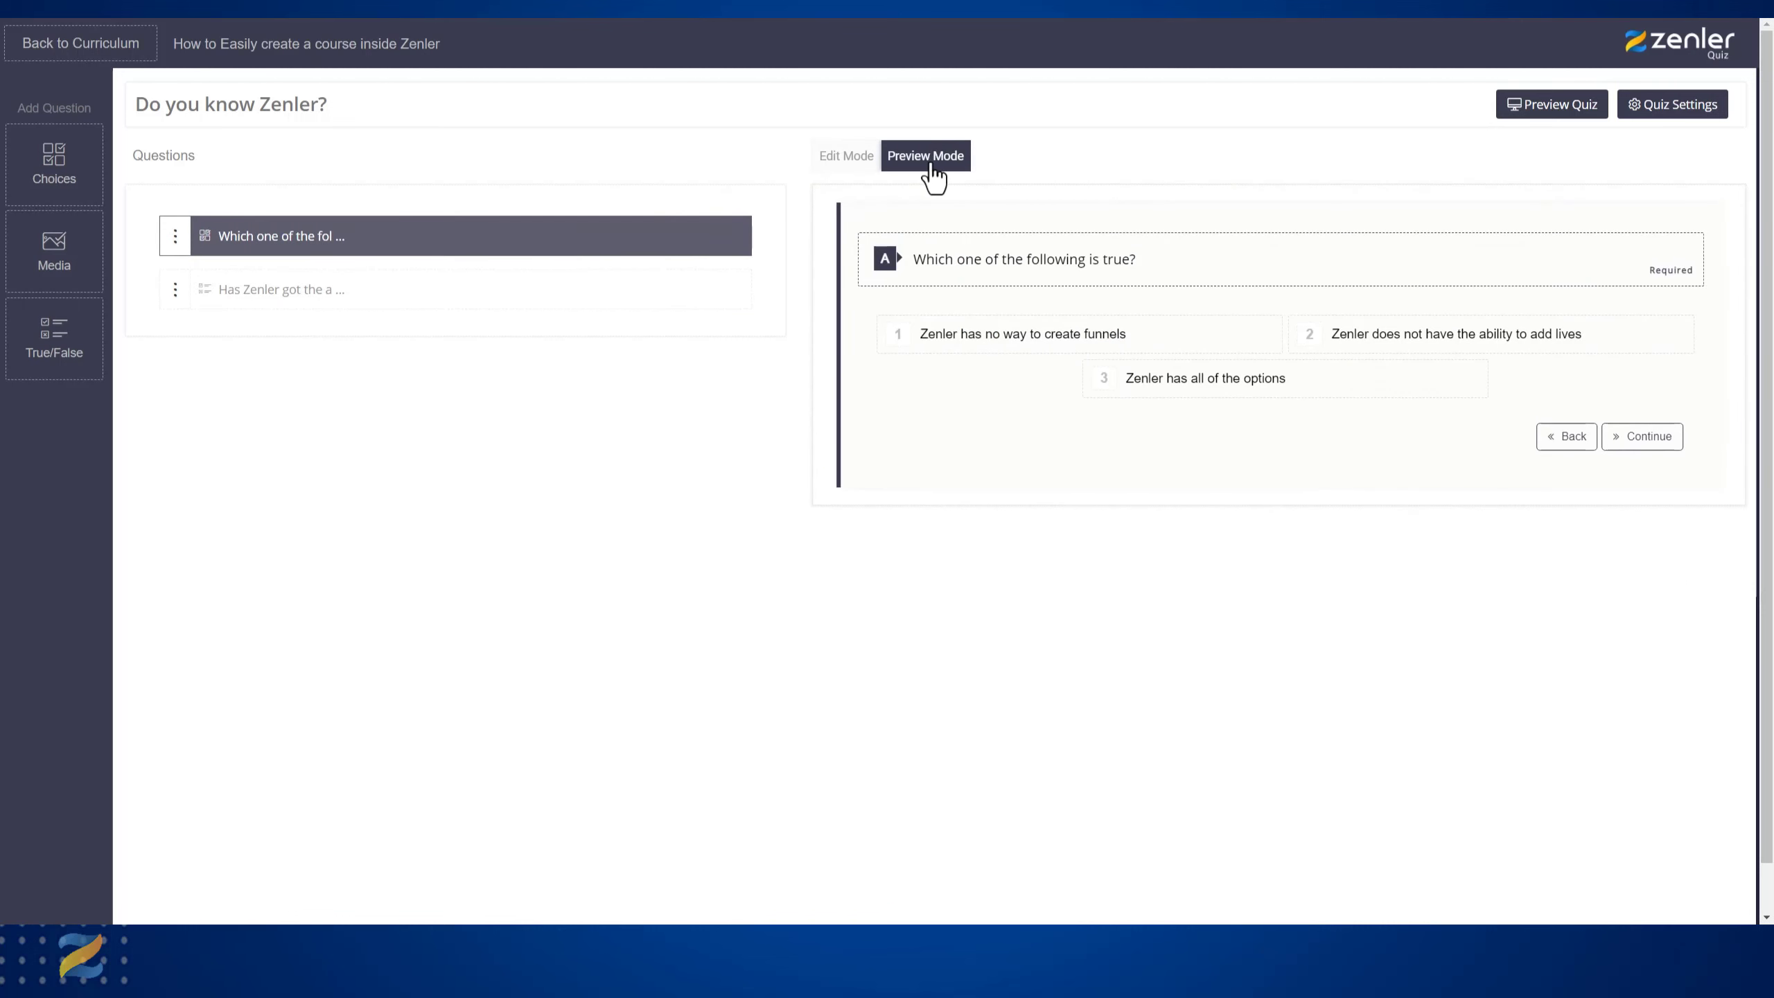
pyautogui.click(849, 161)
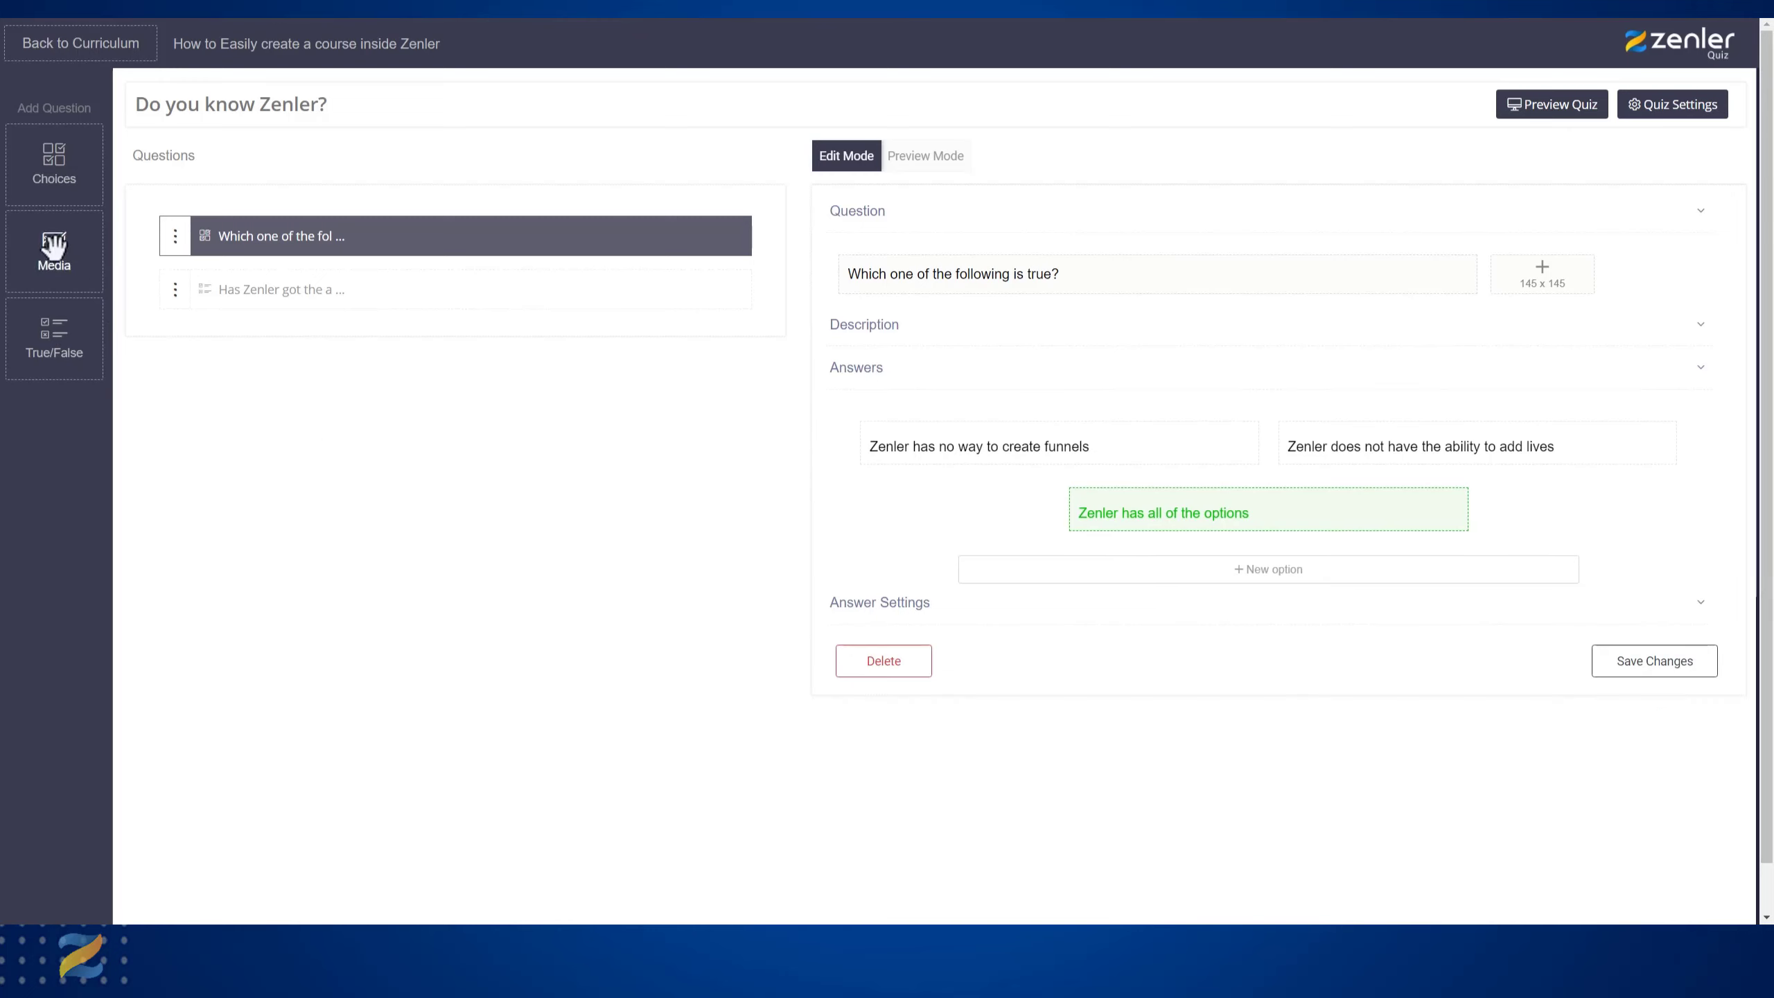
# - Add a Media question worded "Which of these is a cat?"
pyautogui.click(55, 244)
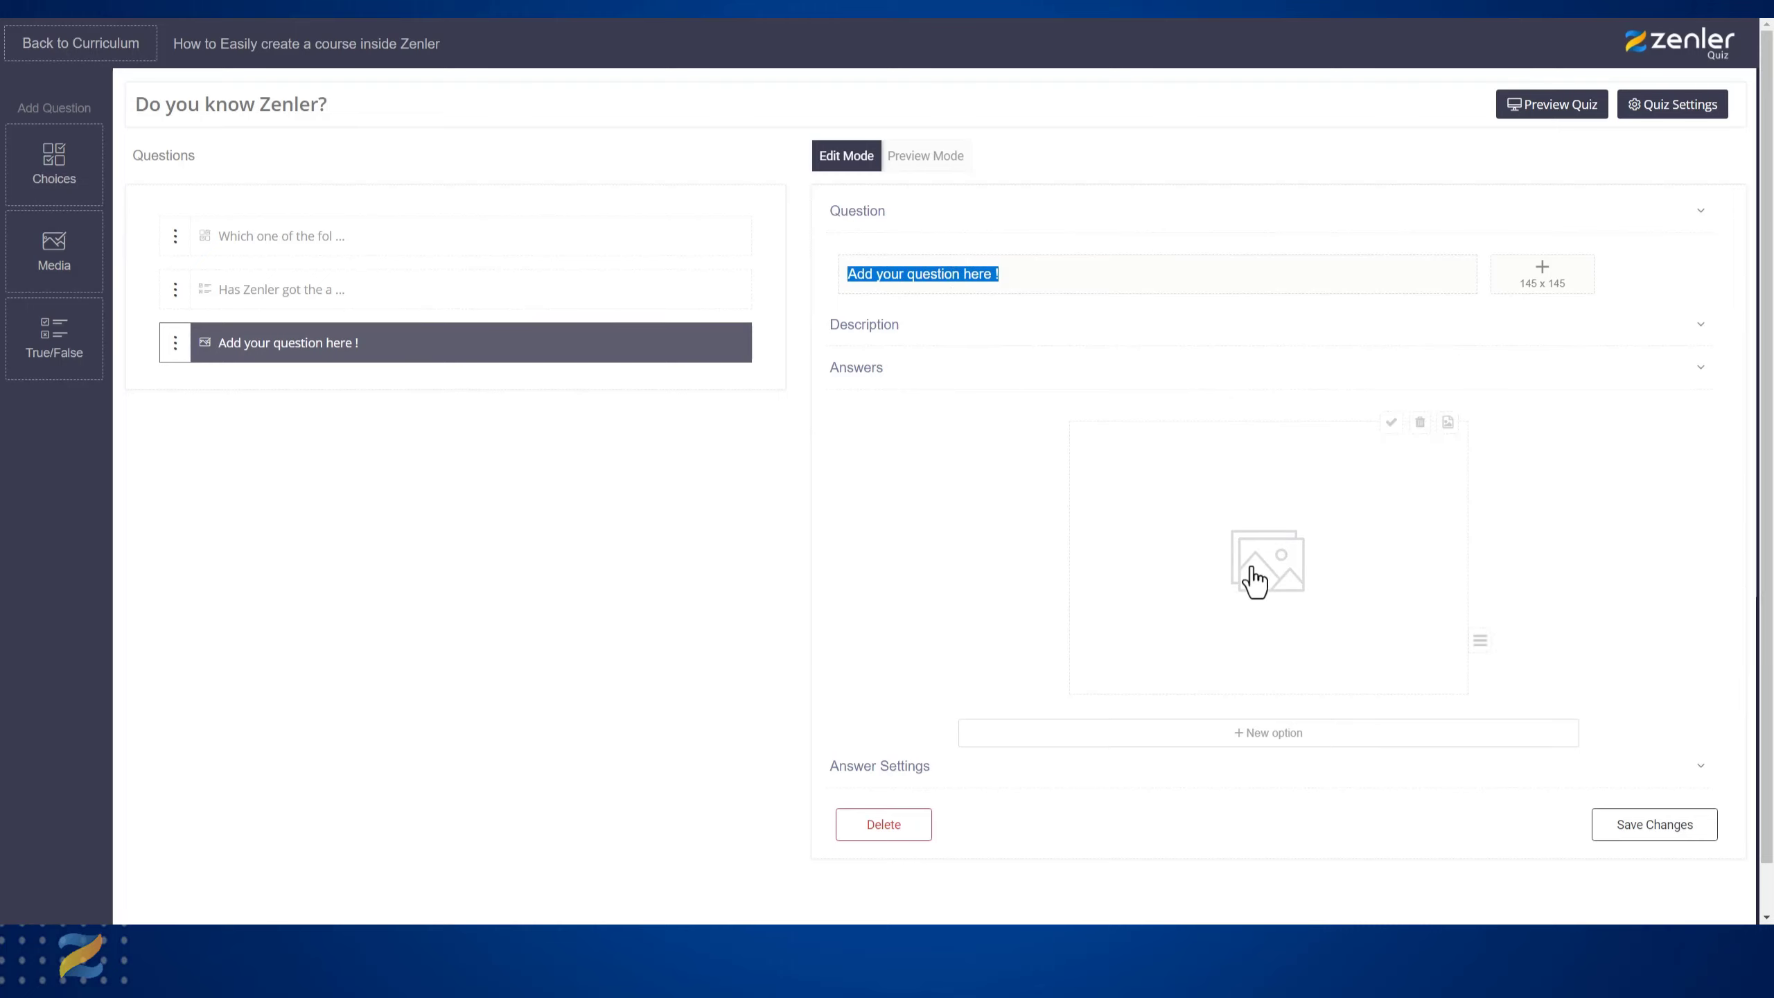
pyautogui.press('BackSpace')
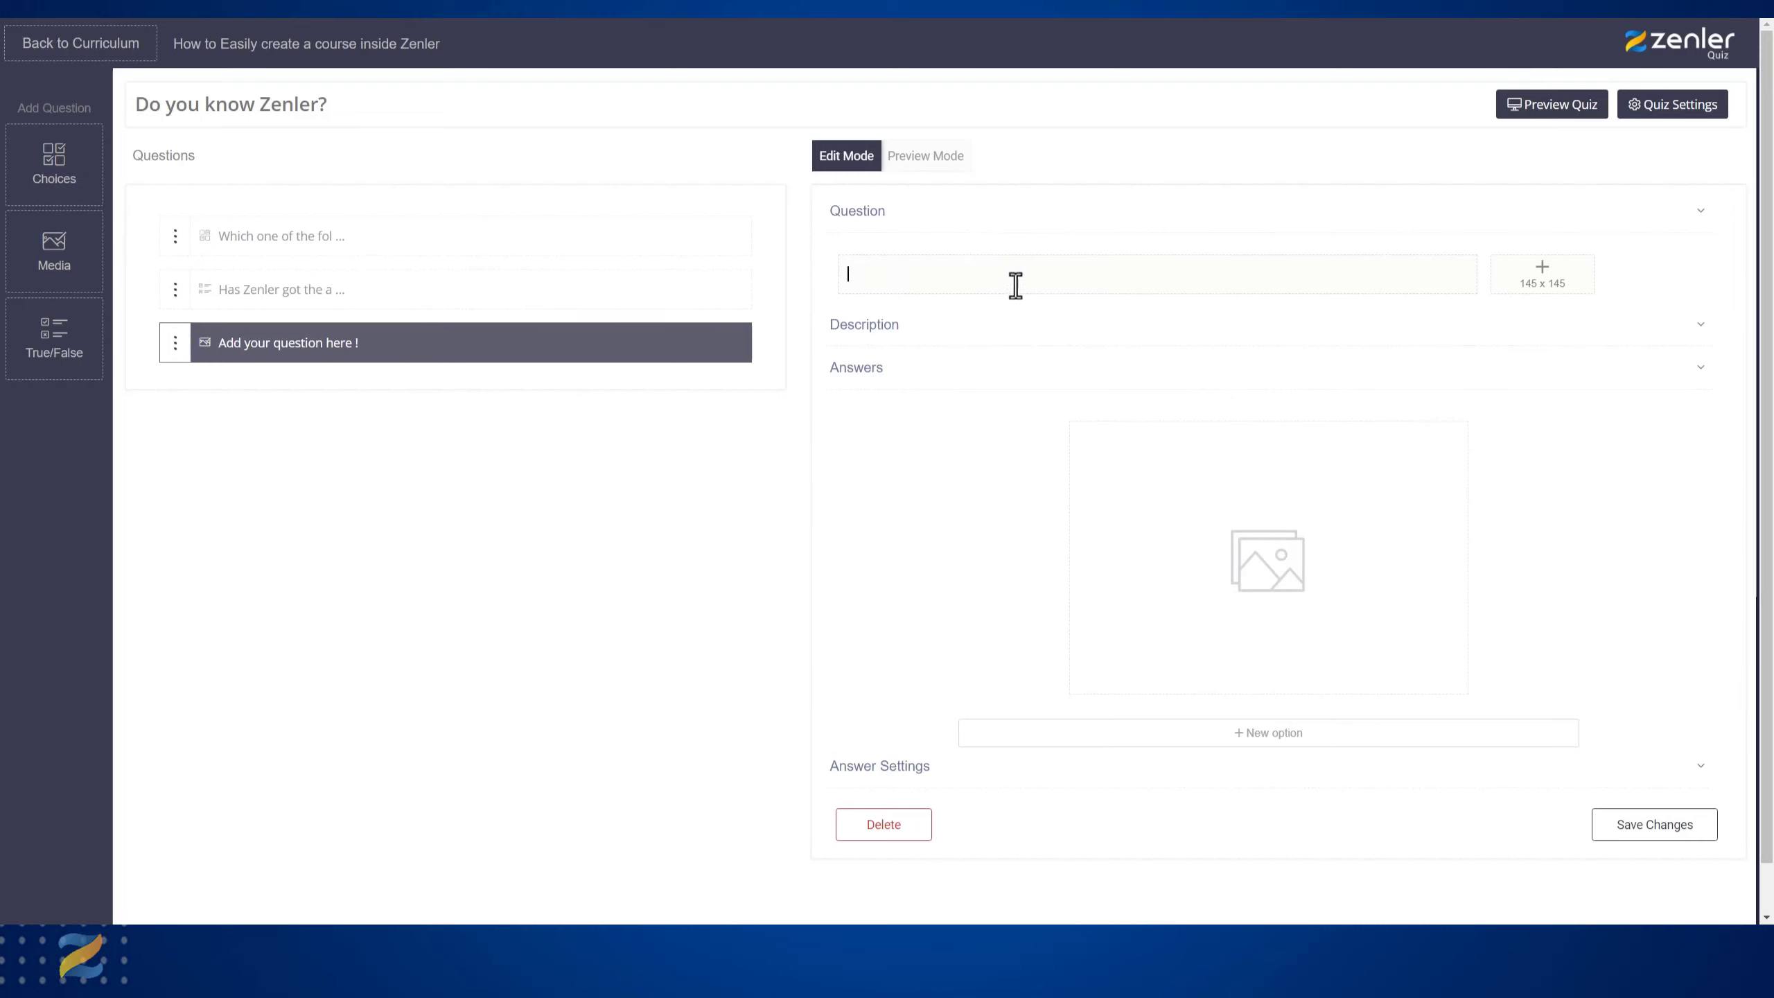
pyautogui.write('Which of these is a cat?')
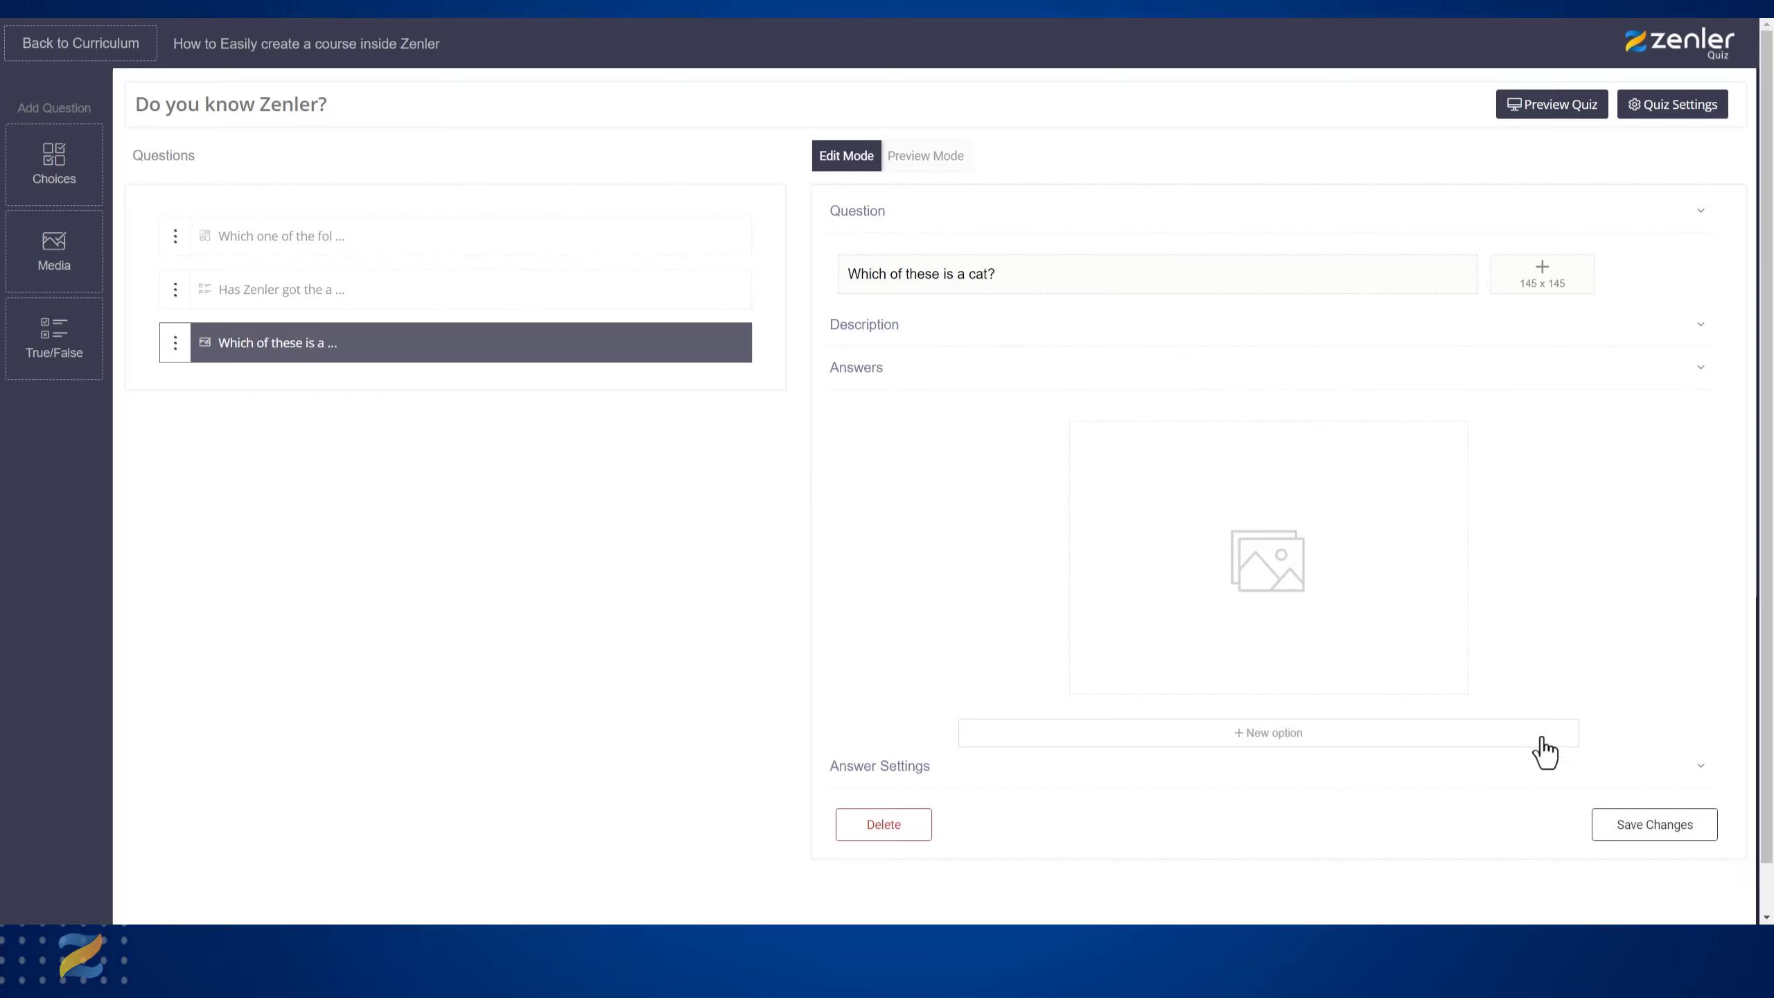
# - Upload cat.jpg from the Desktop as the image for the Media question's first answer
pyautogui.moveTo(1240, 582)
pyautogui.click(1263, 577)
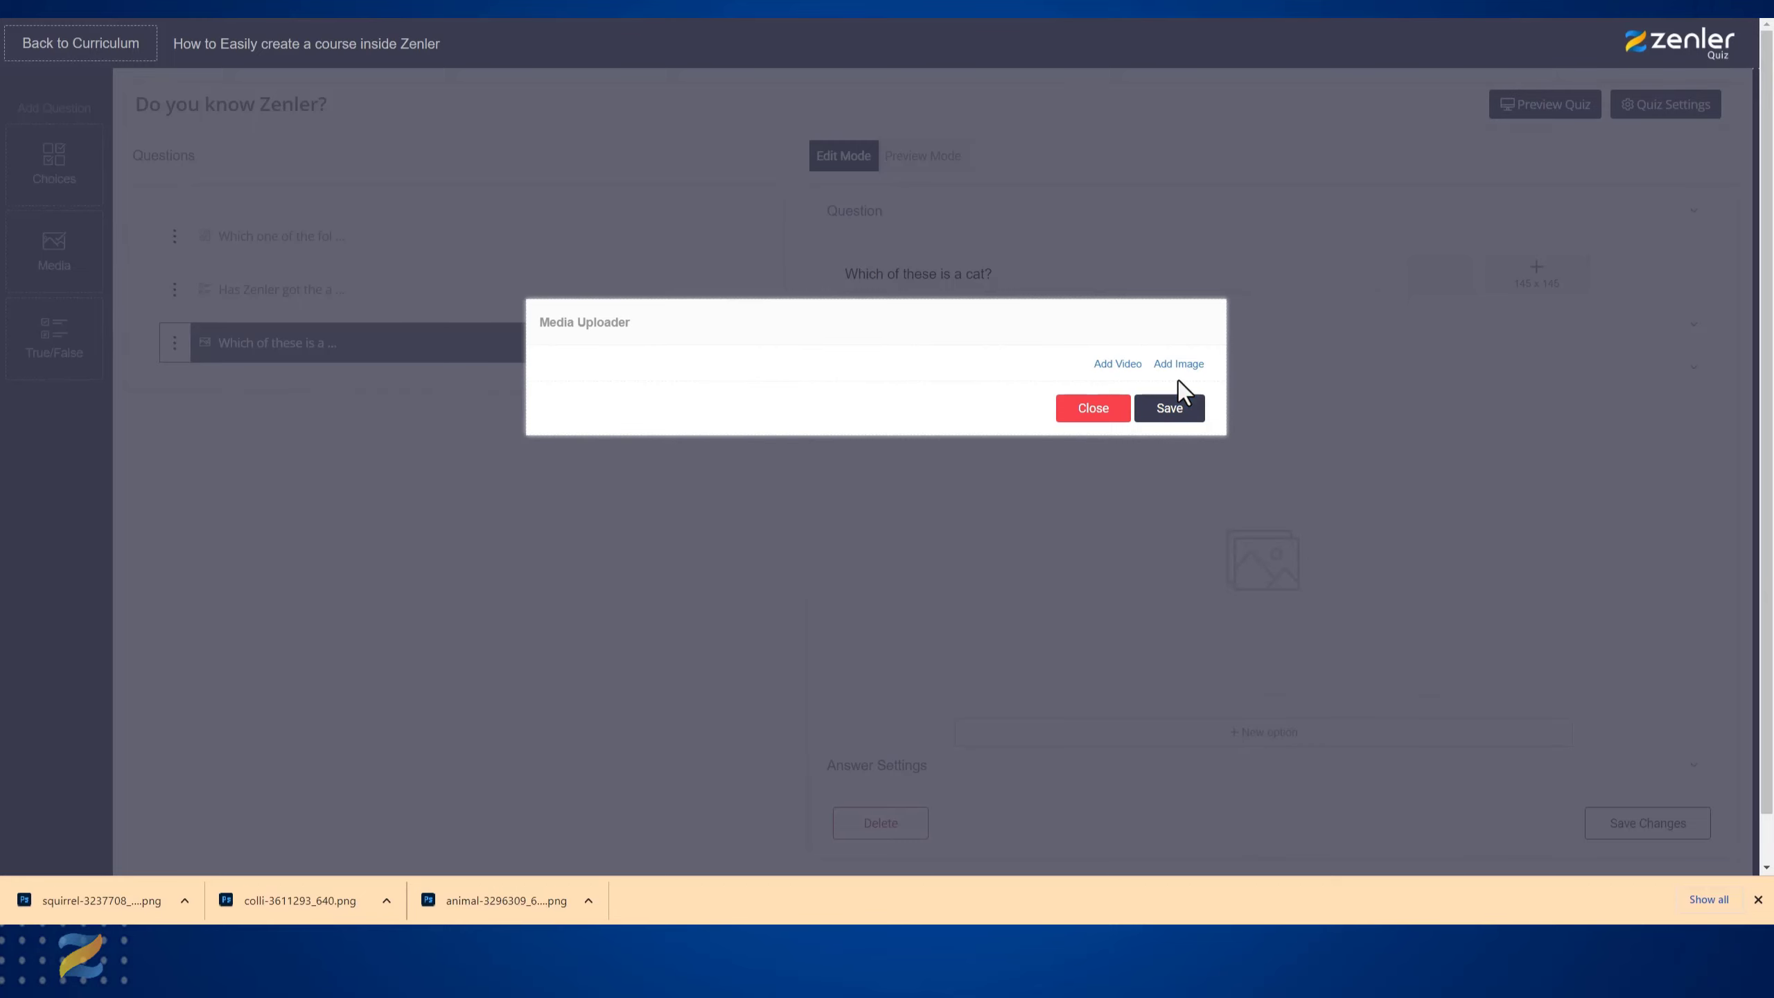
pyautogui.click(1176, 366)
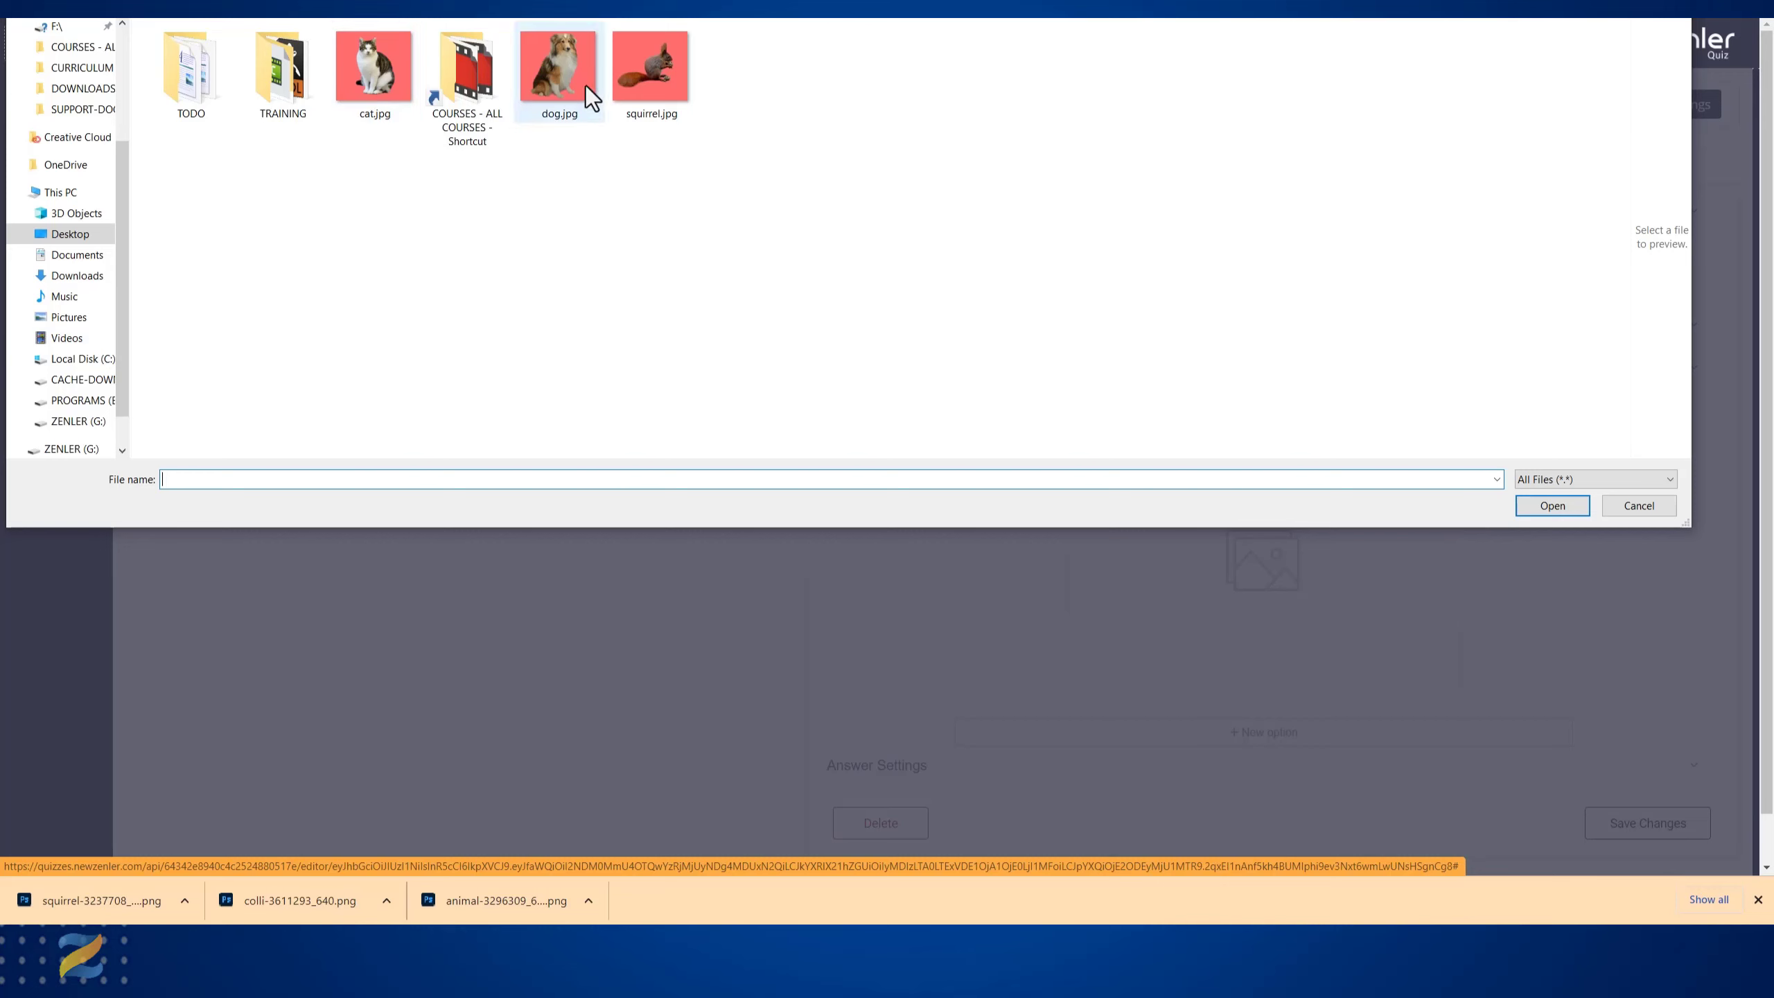
pyautogui.click(385, 73)
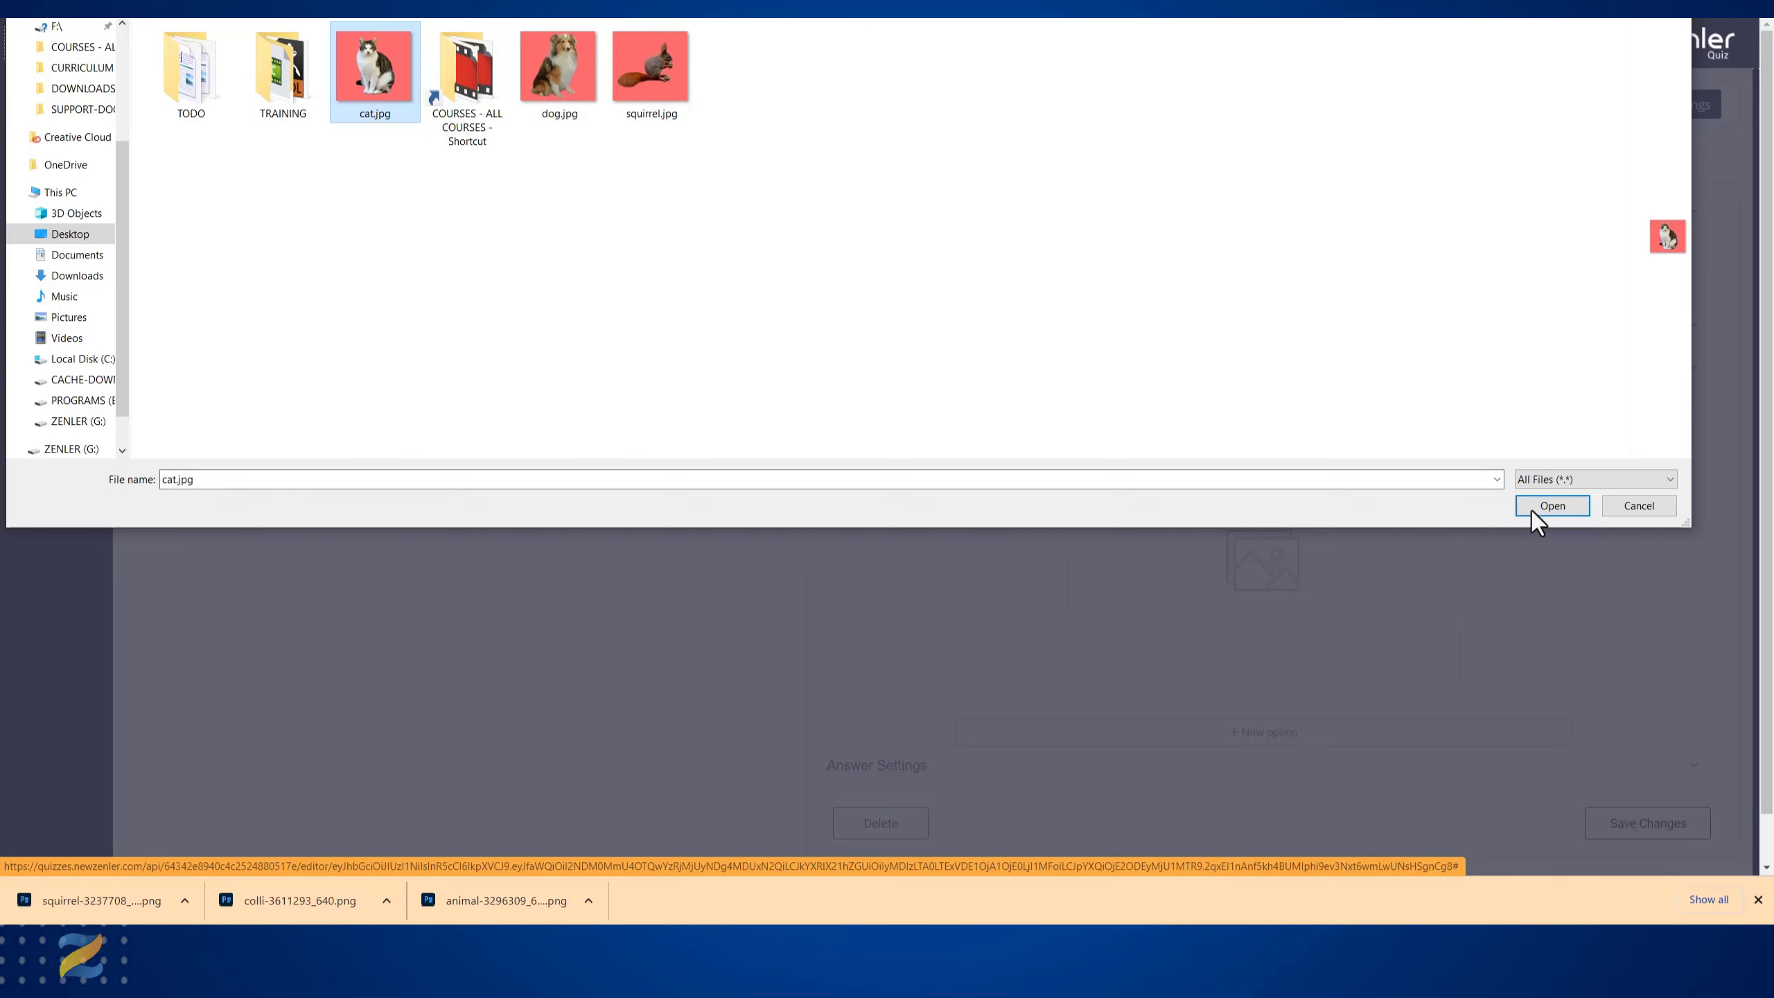
pyautogui.click(1552, 506)
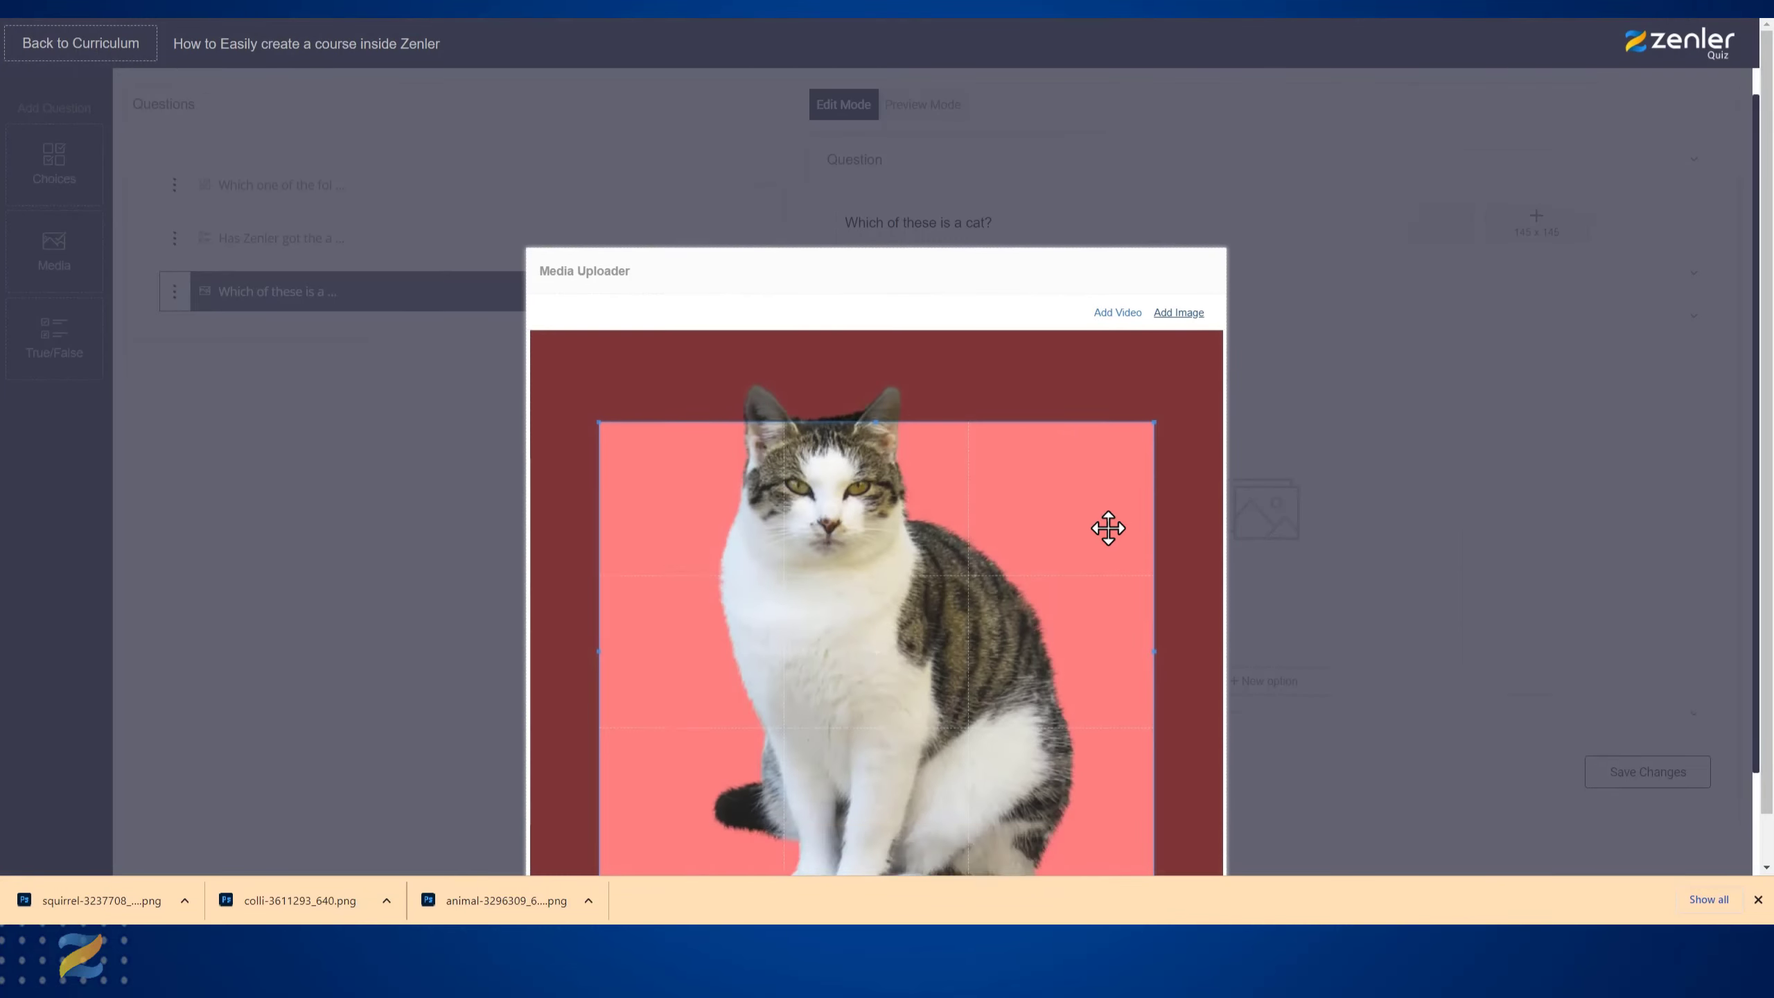
# - Enlarge and reposition the crop area to the full image width around the whole cat, and save the image
pyautogui.moveTo(998, 515); pyautogui.dragTo(951, 427)
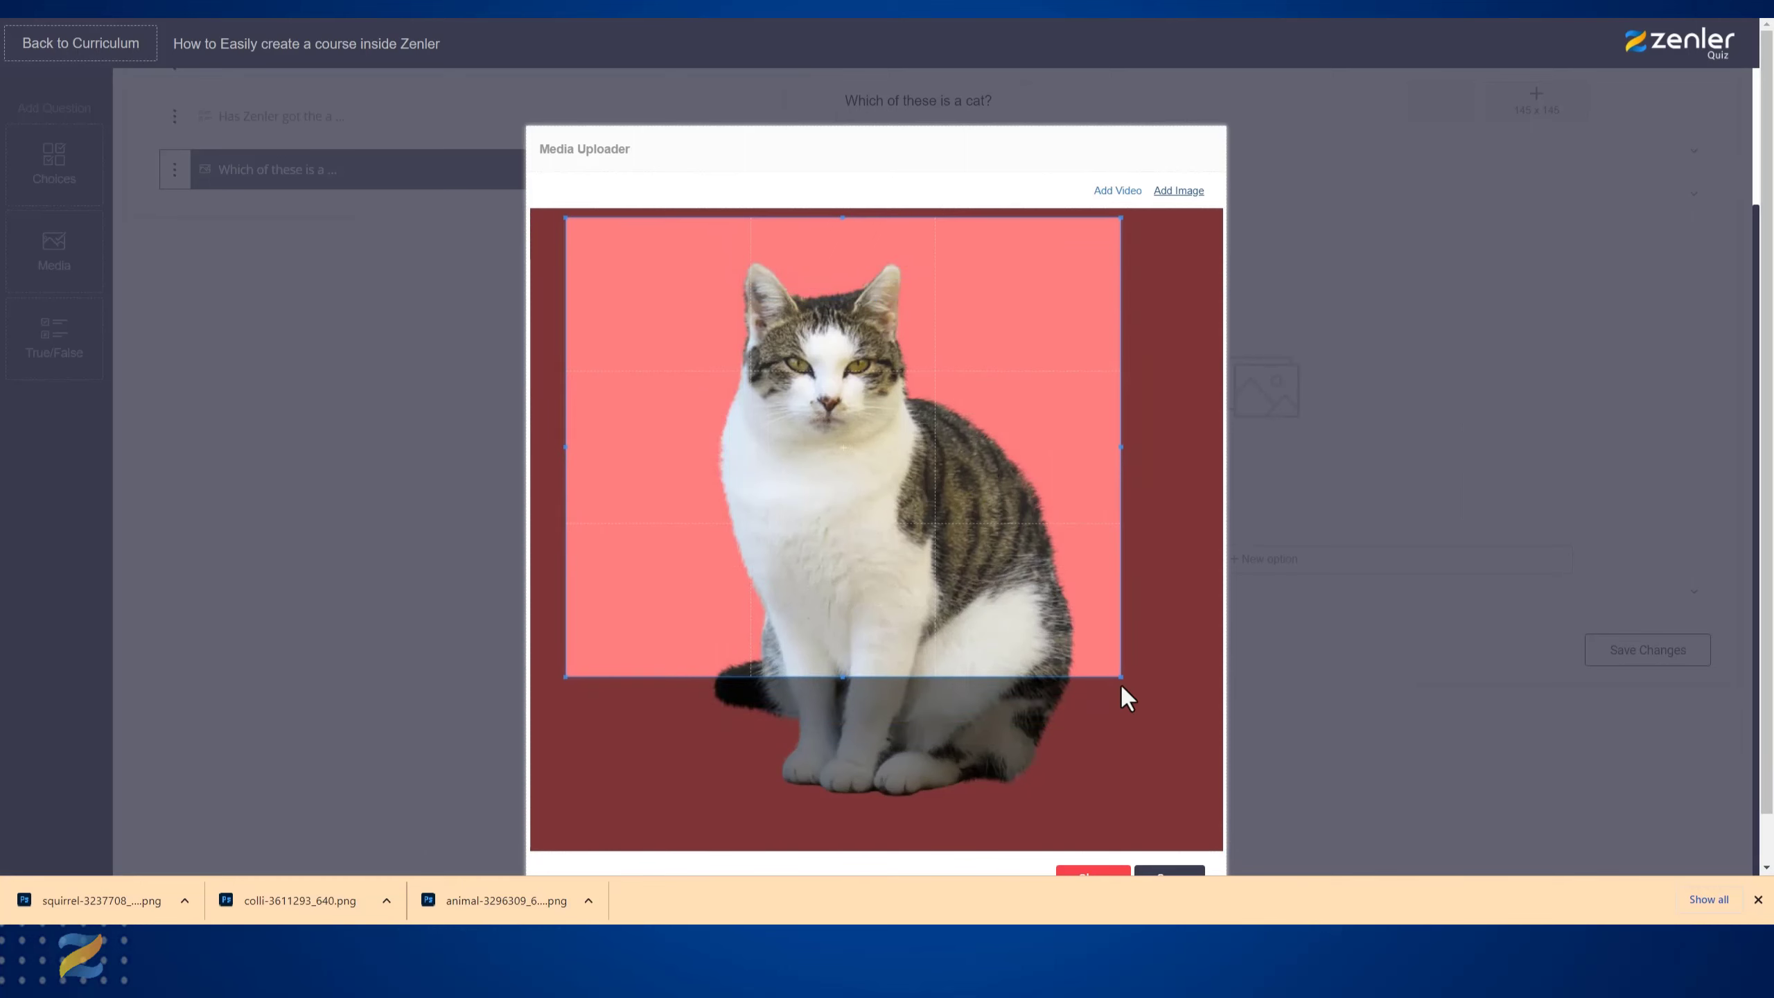
pyautogui.moveTo(1123, 680); pyautogui.dragTo(1291, 672)
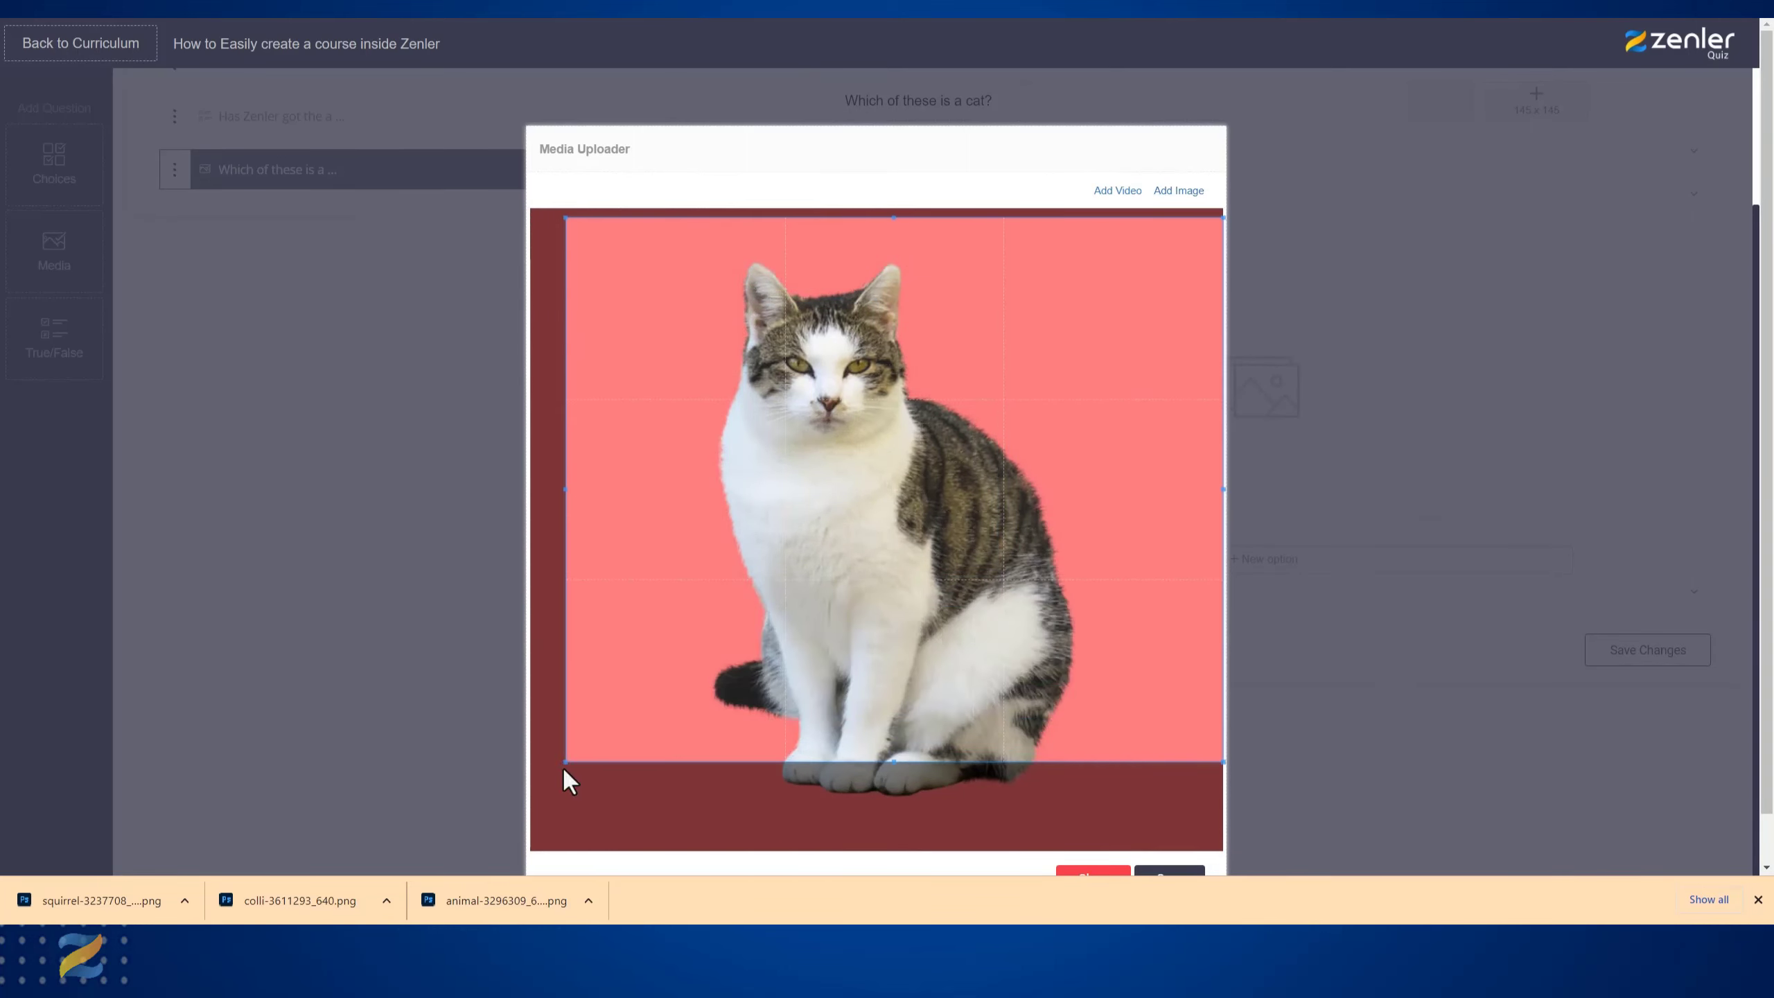
pyautogui.moveTo(562, 764); pyautogui.dragTo(527, 805)
pyautogui.moveTo(634, 665); pyautogui.dragTo(633, 681)
pyautogui.scroll(-1, 1138, 667)
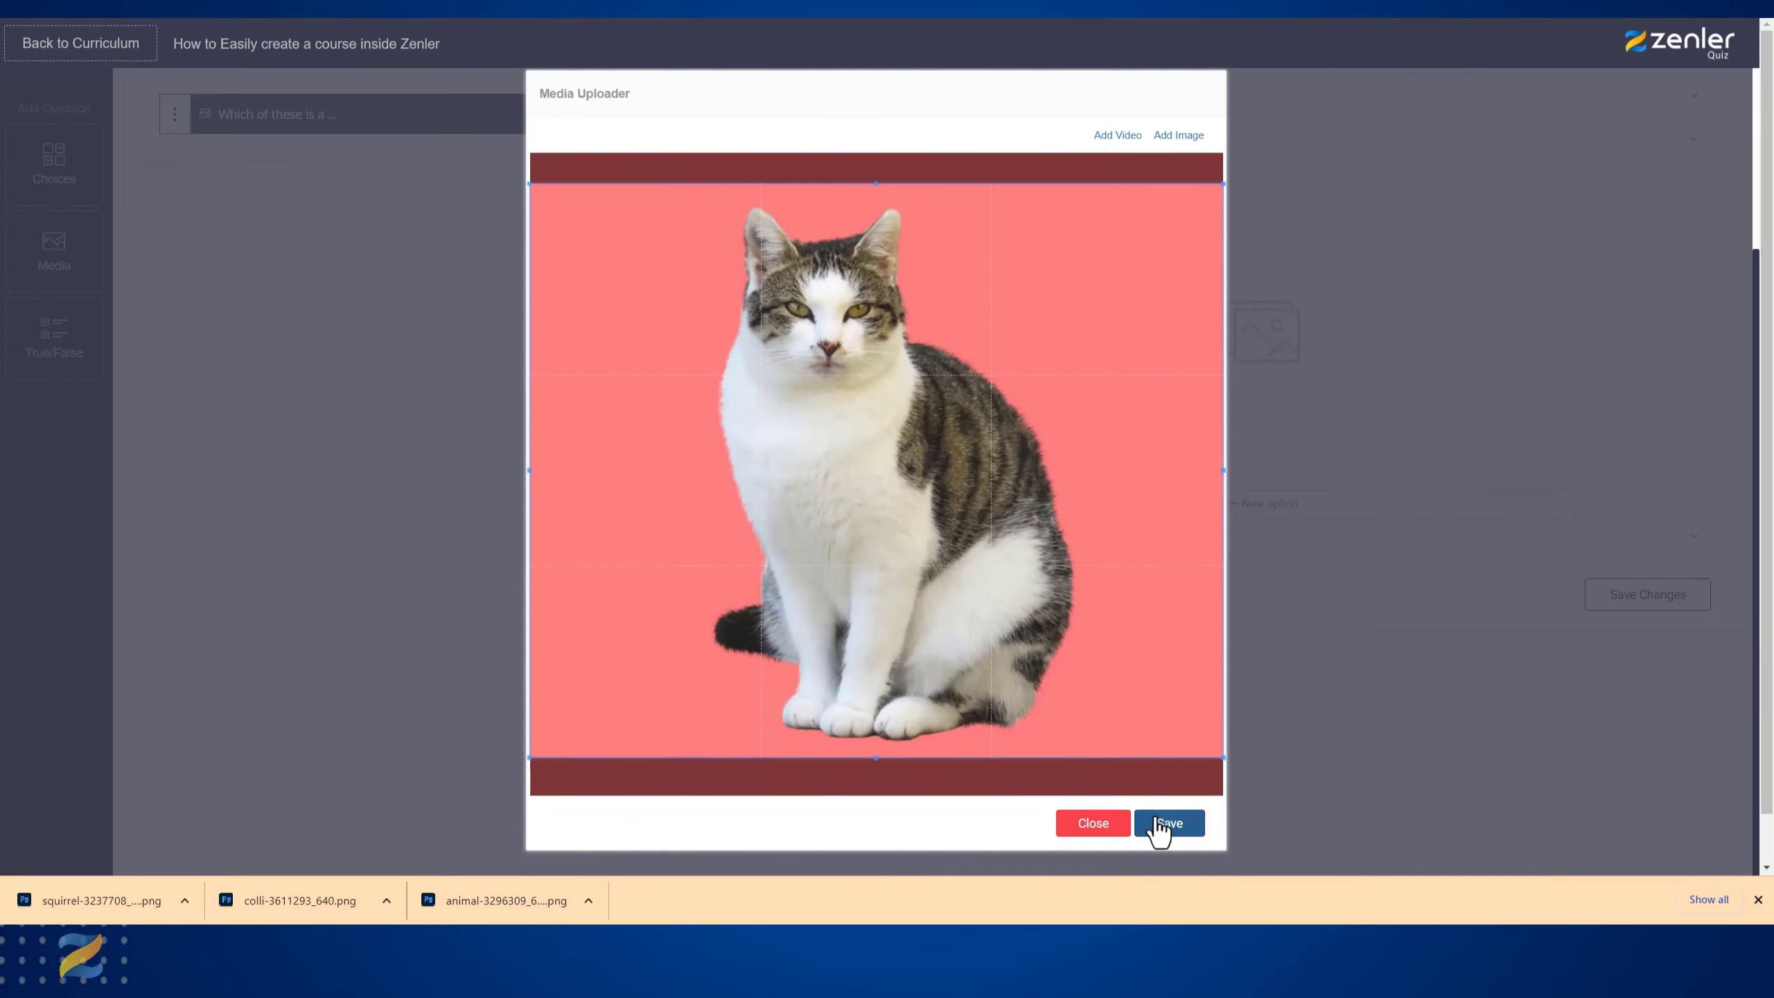
pyautogui.click(1159, 824)
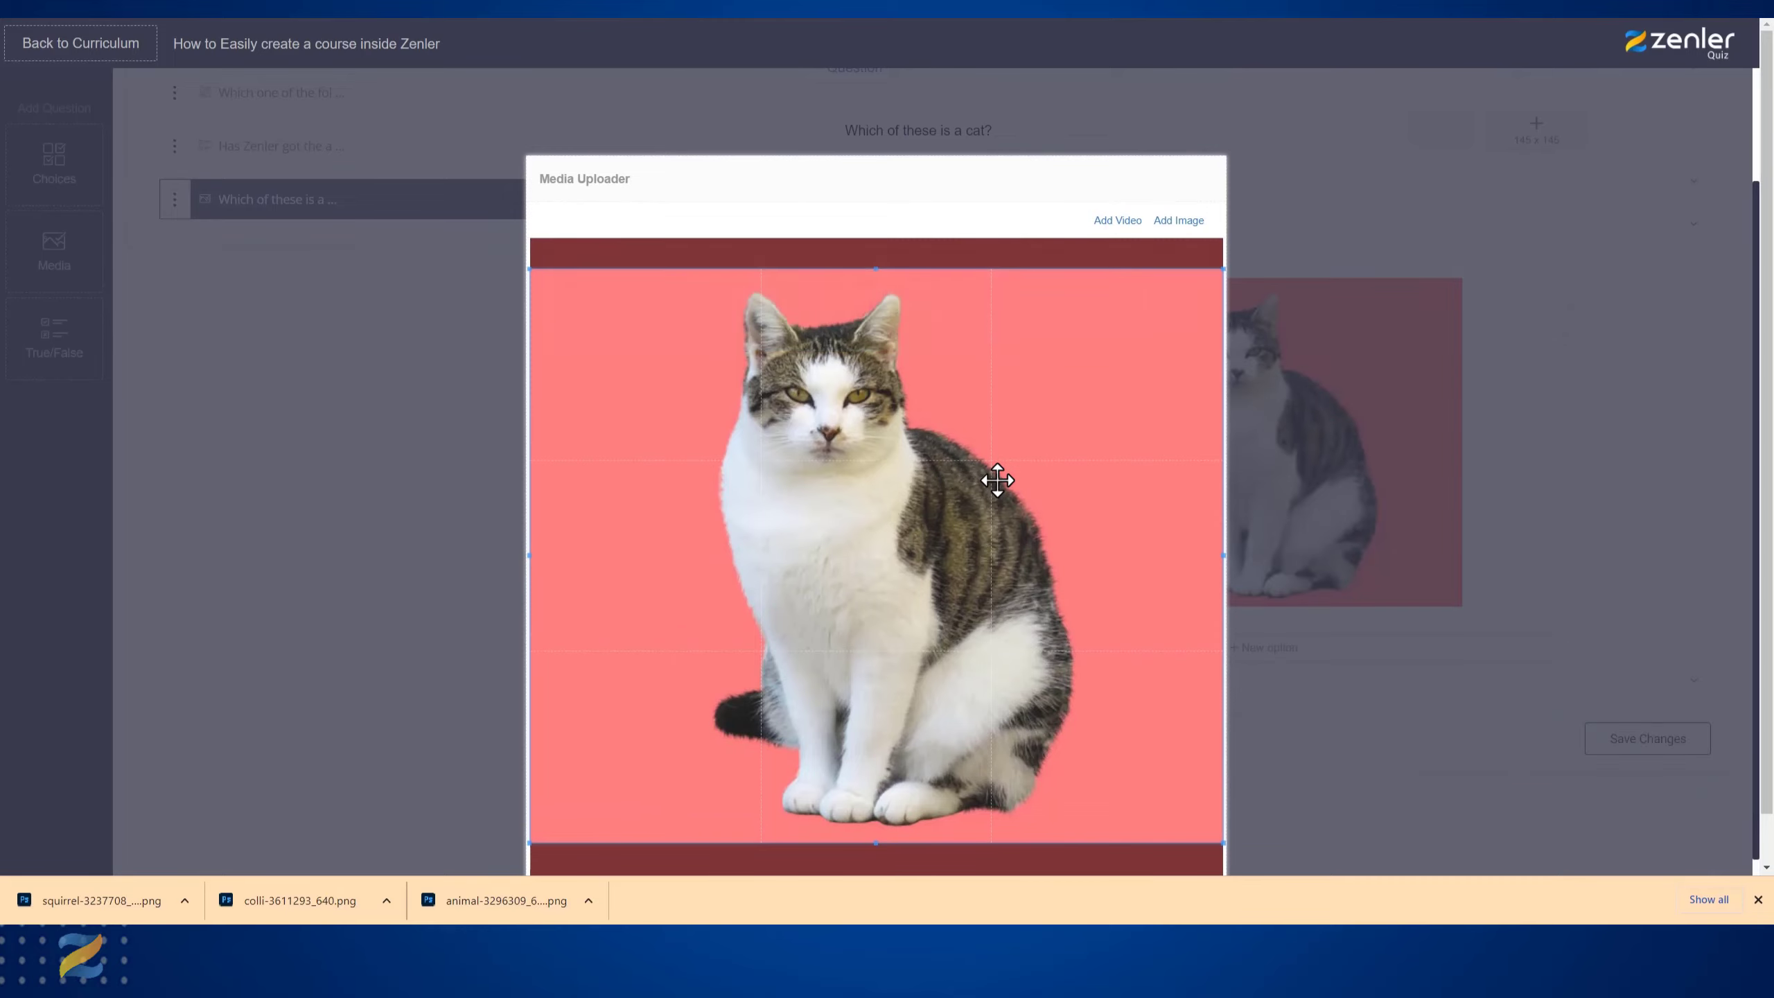
pyautogui.scroll(-1, 1152, 667)
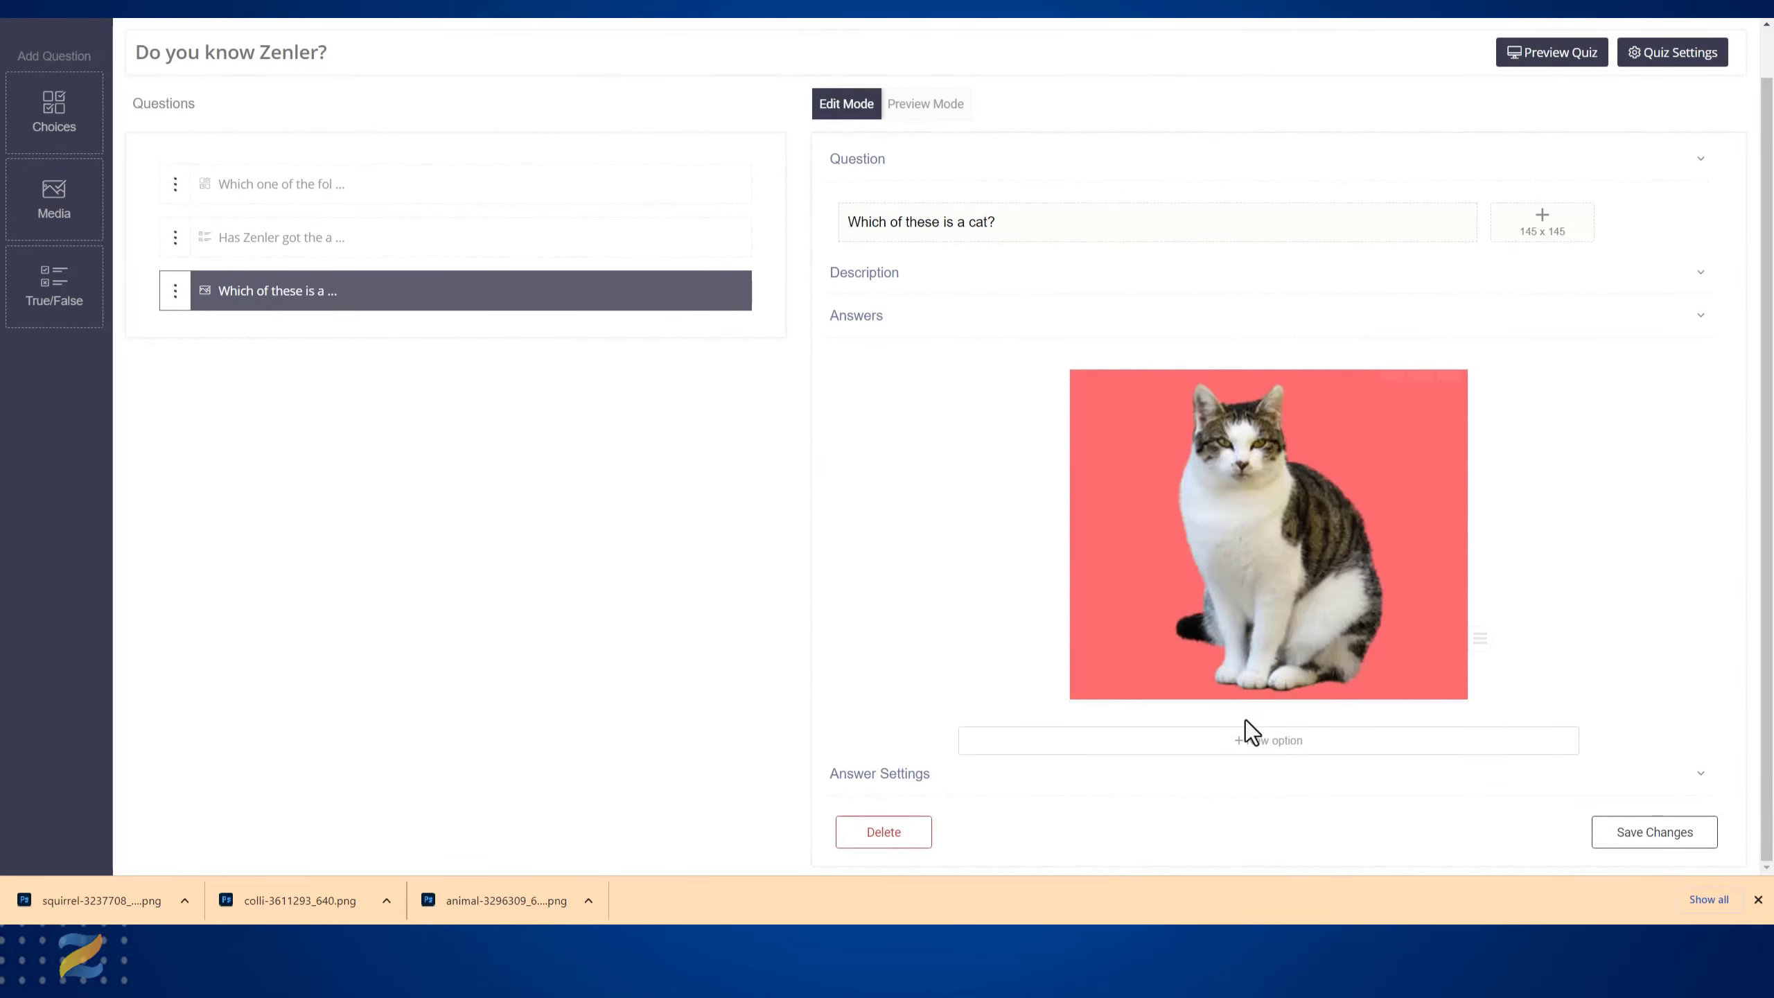
# - Add a second answer option to the Media question and upload dog.jpg as its image
pyautogui.click(1243, 739)
pyautogui.click(1450, 563)
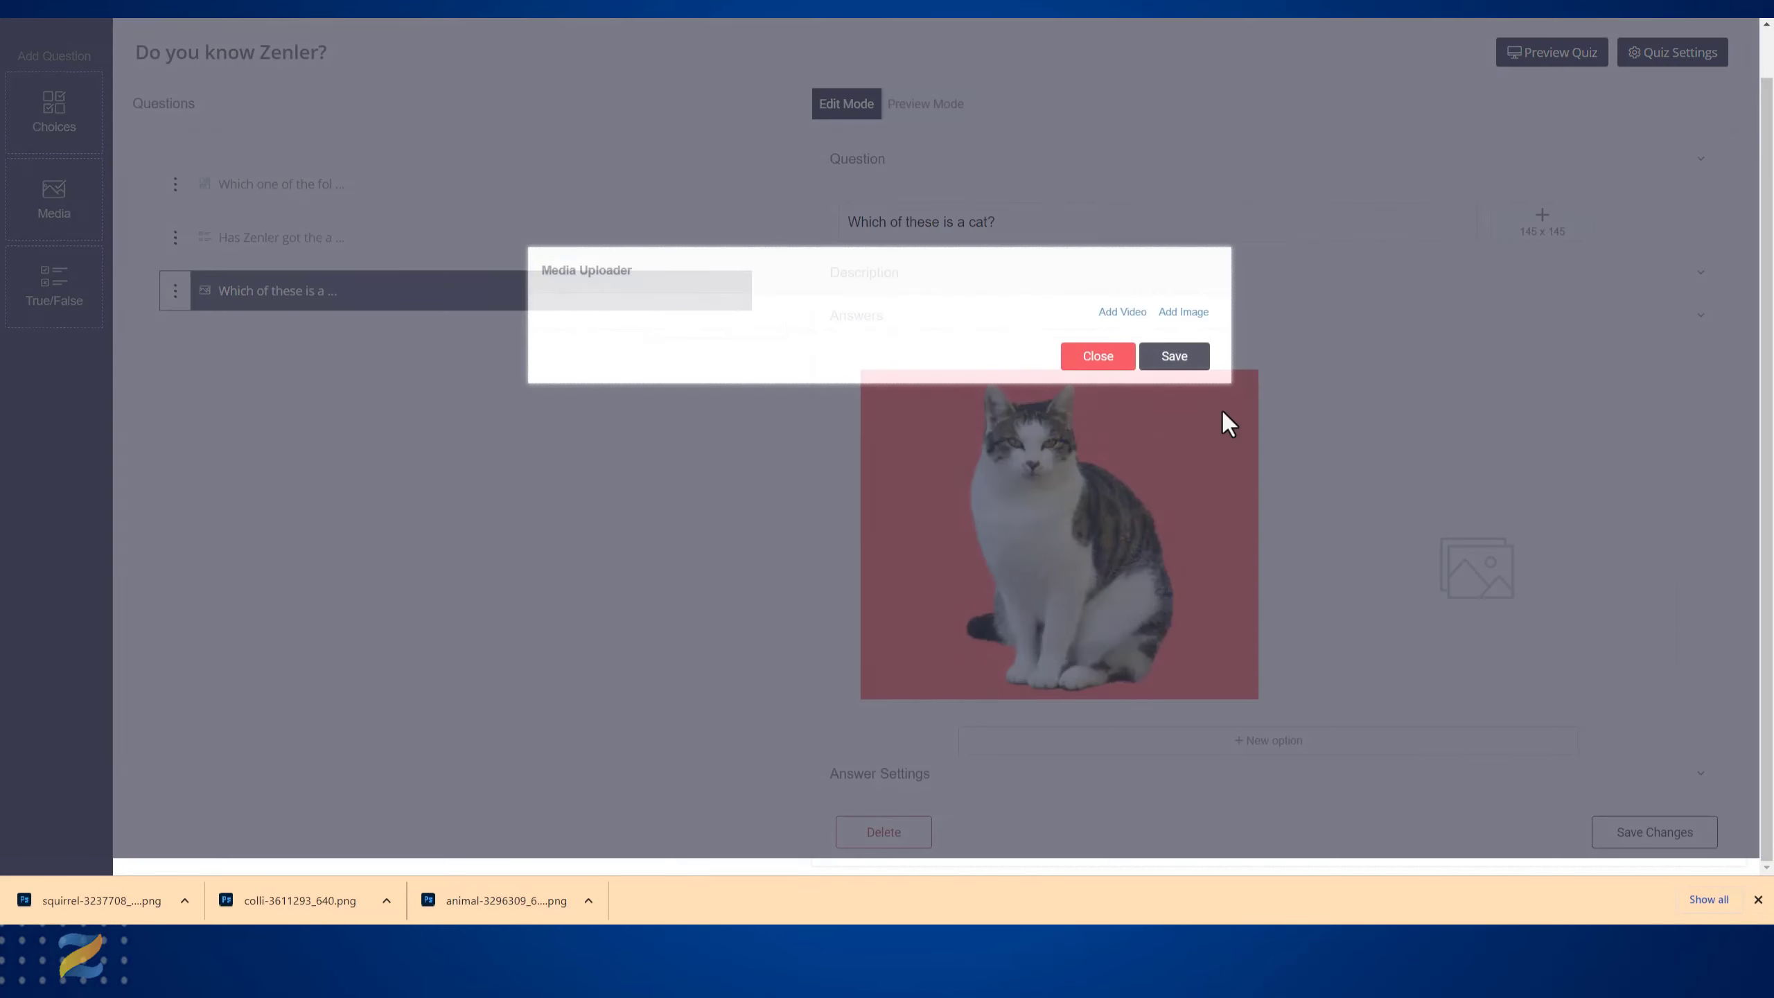
pyautogui.click(1163, 312)
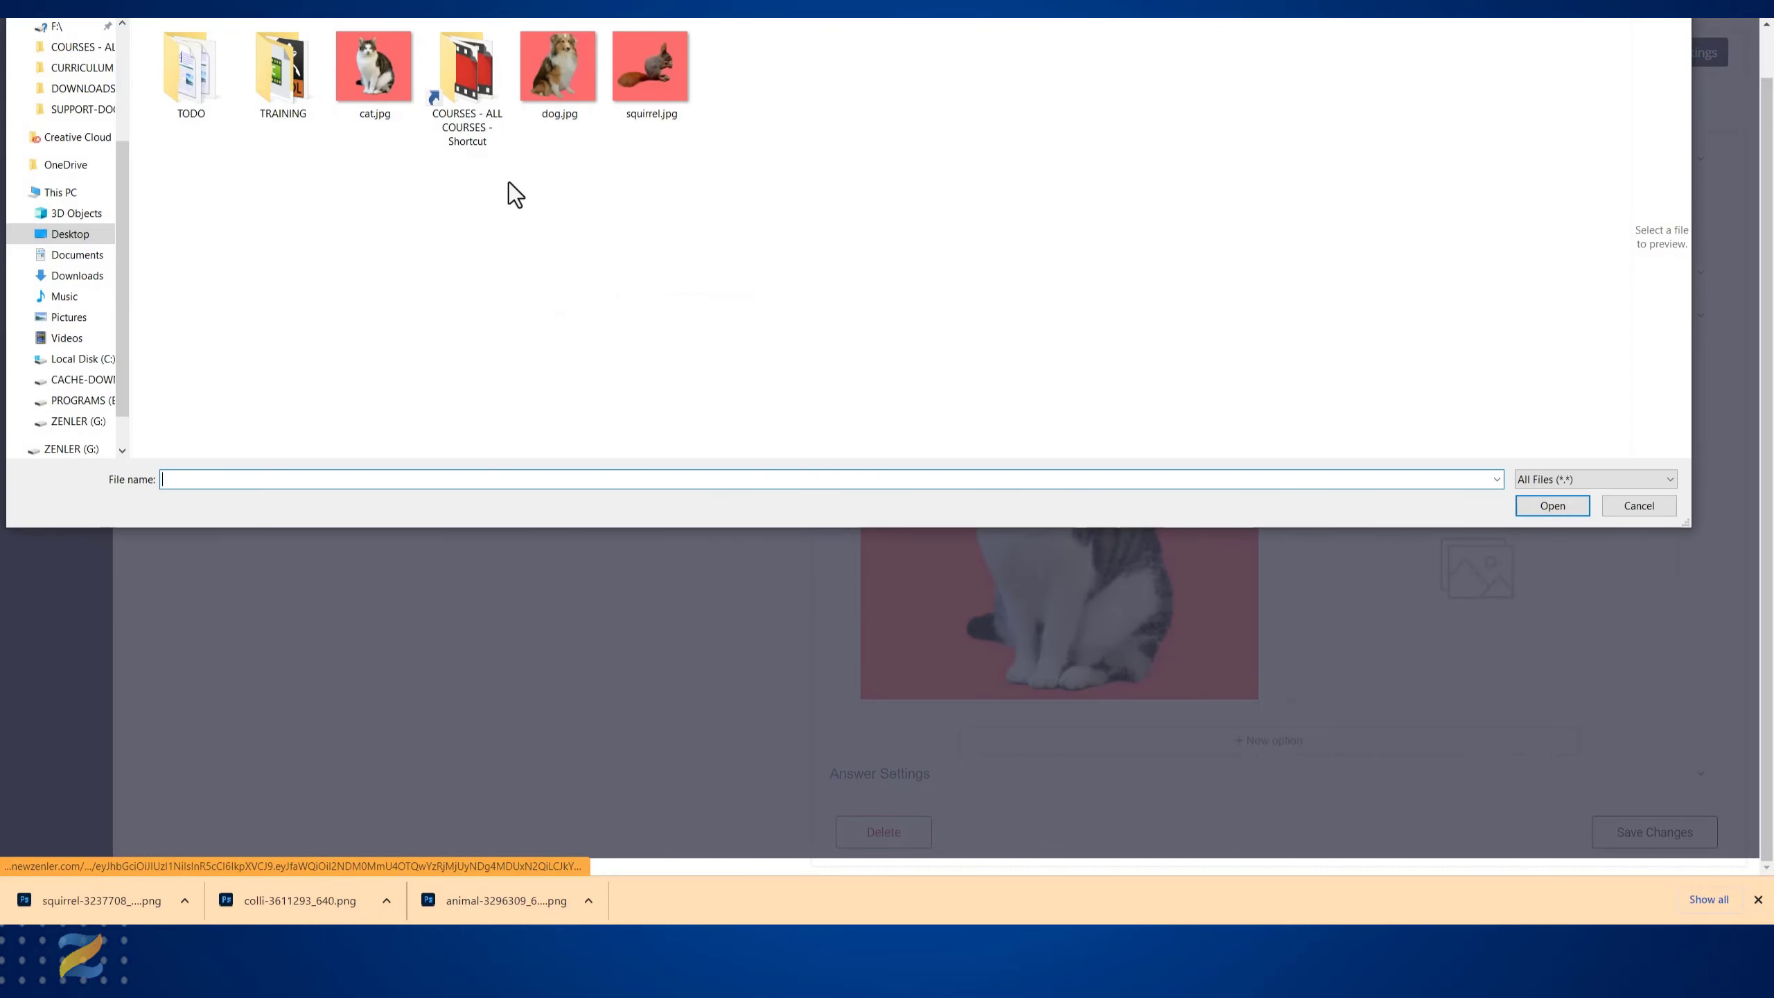
pyautogui.click(544, 71)
pyautogui.click(1547, 506)
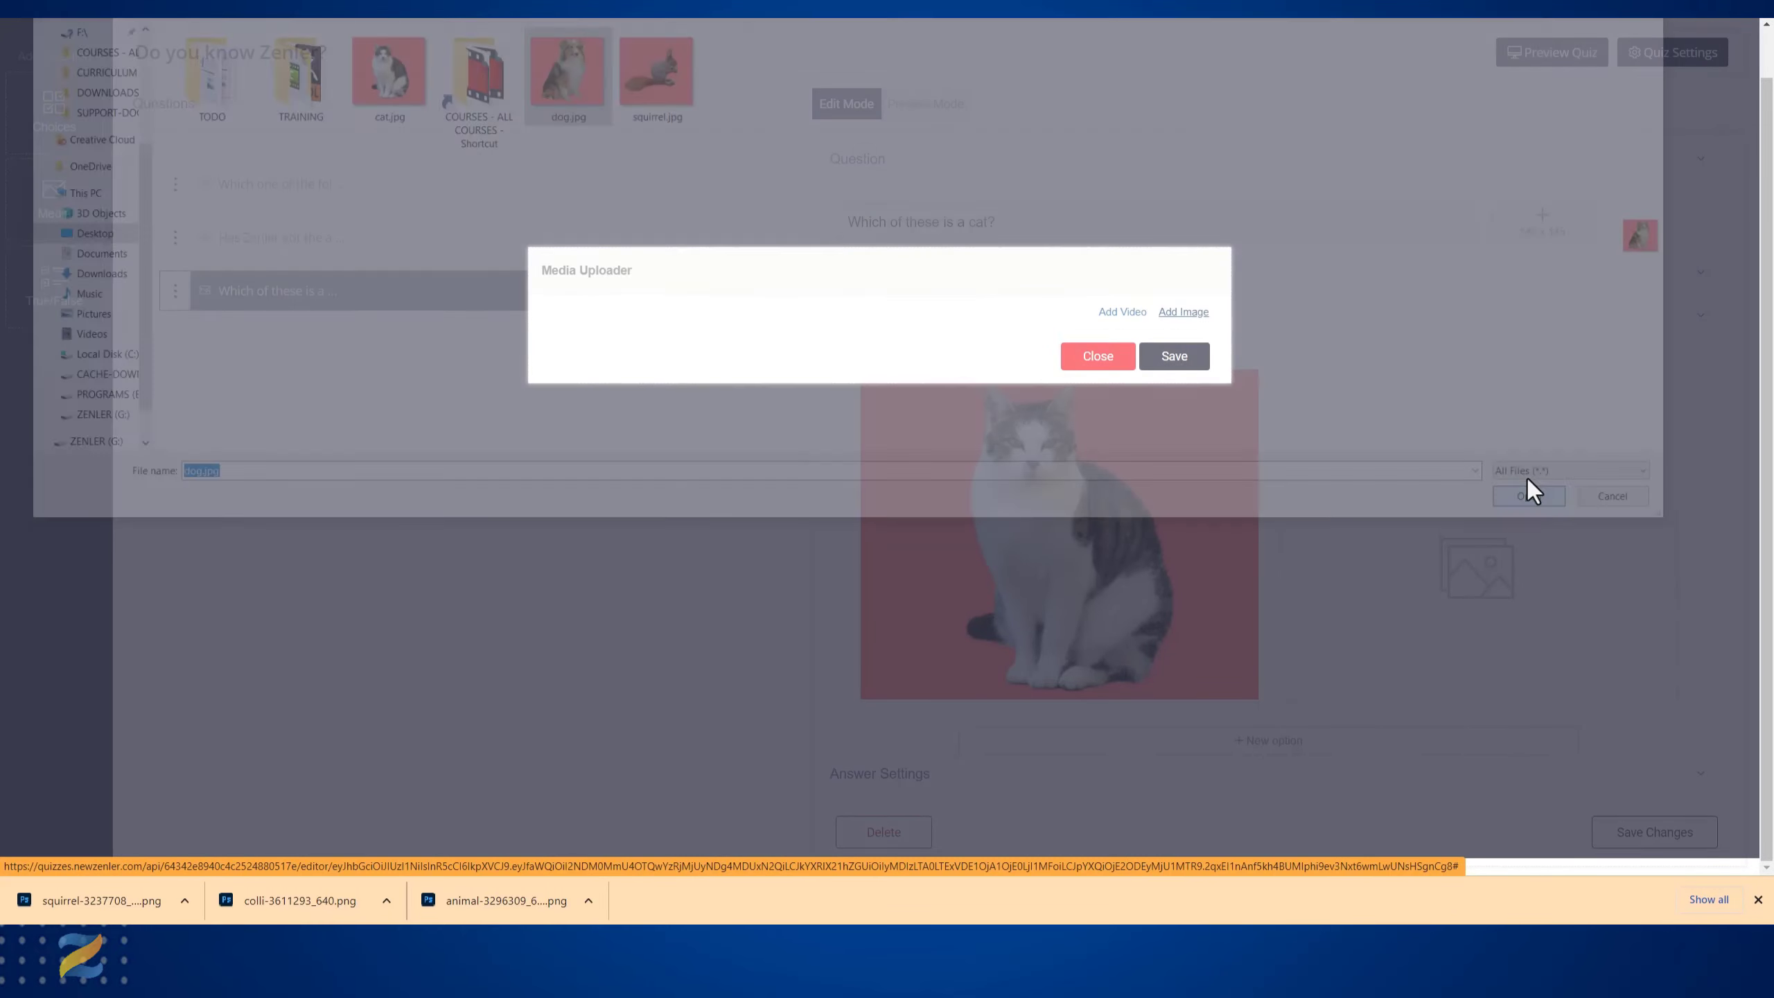
# - Move the dog image's crop area to the upper-left corner, enlarge it to nearly the full width, and save the image
pyautogui.moveTo(1004, 574); pyautogui.dragTo(945, 474)
pyautogui.scroll(-3, 1093, 514)
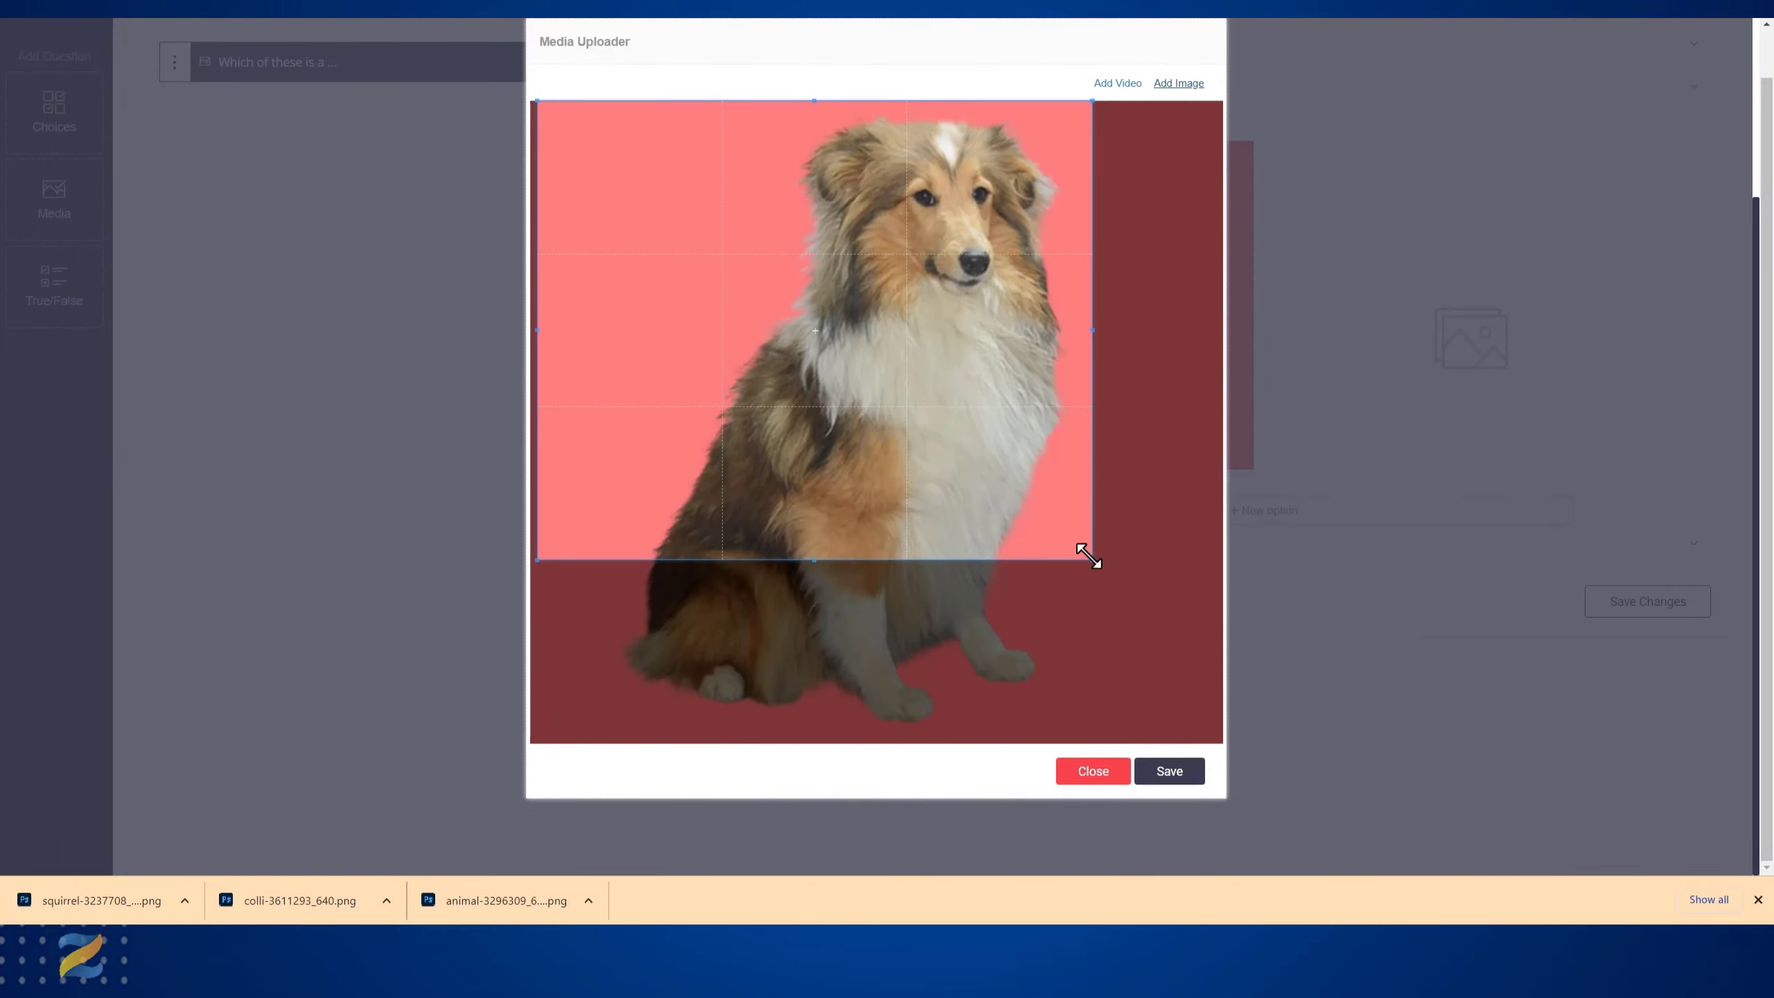
pyautogui.moveTo(1087, 556); pyautogui.dragTo(1275, 833)
pyautogui.moveTo(1085, 563); pyautogui.dragTo(1088, 563)
pyautogui.click(1168, 771)
pyautogui.scroll(1, 1096, 622)
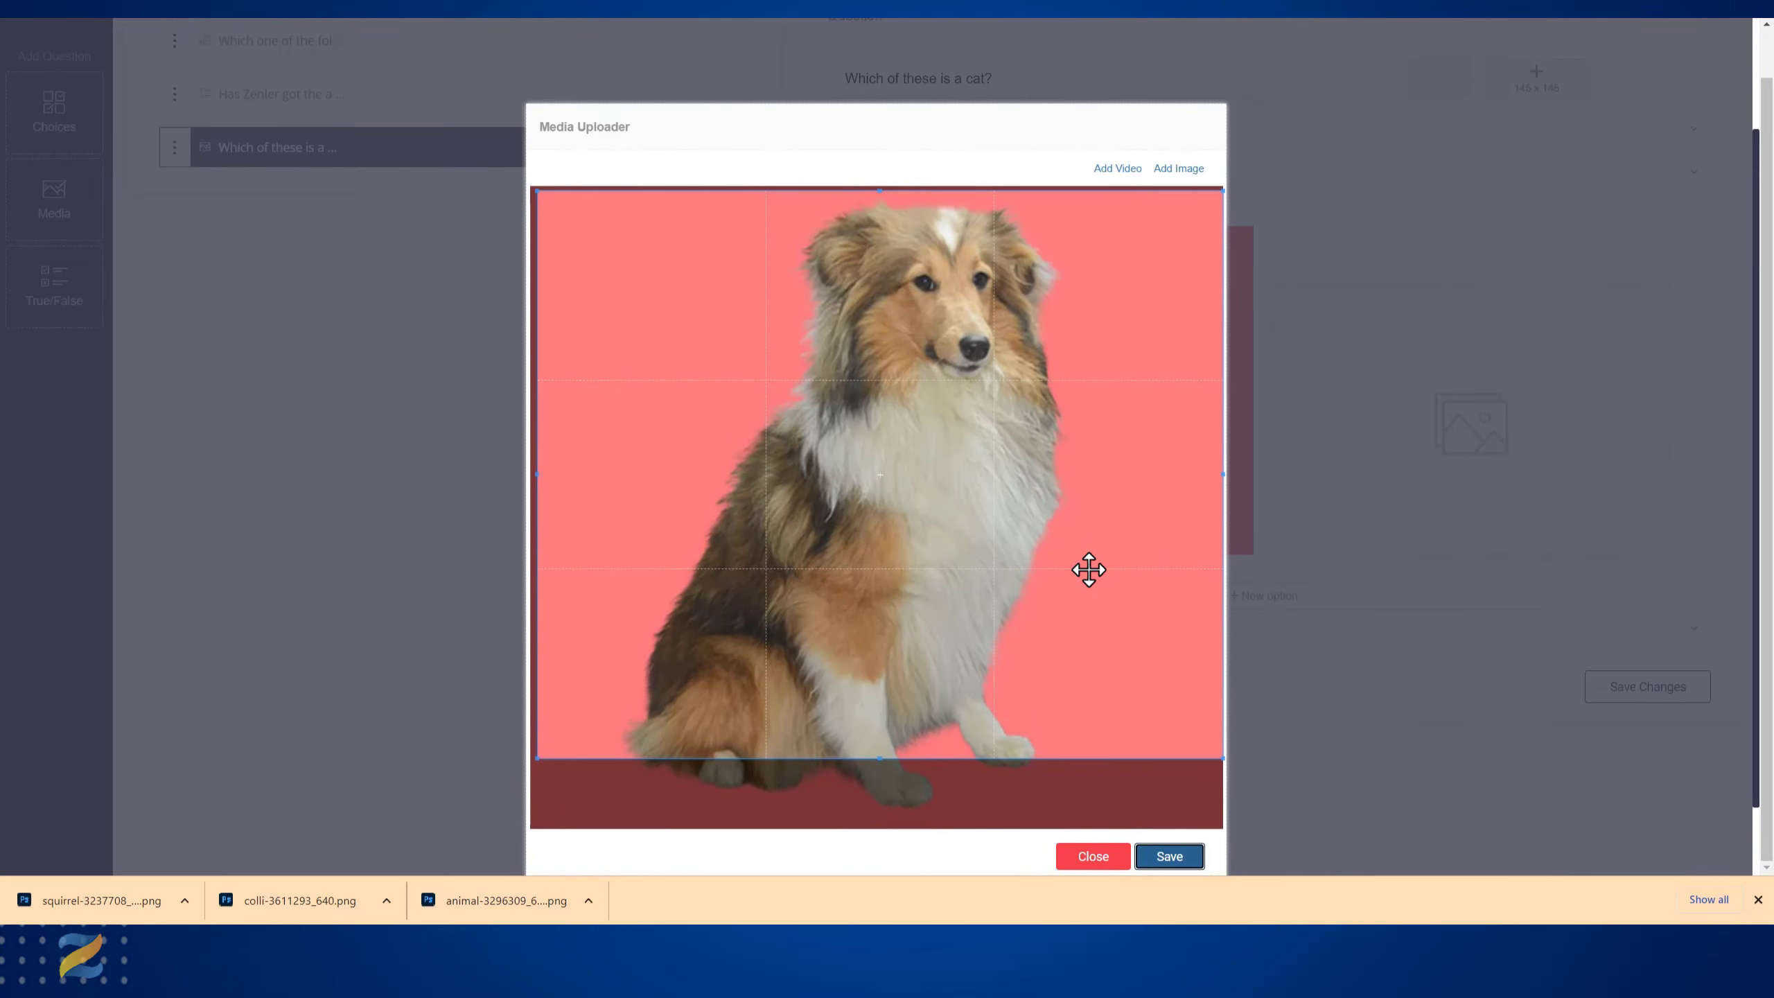
# - Save the dog image, and add a third answer option to the Media question with squirrel.jpg as its image
pyautogui.click(1169, 856)
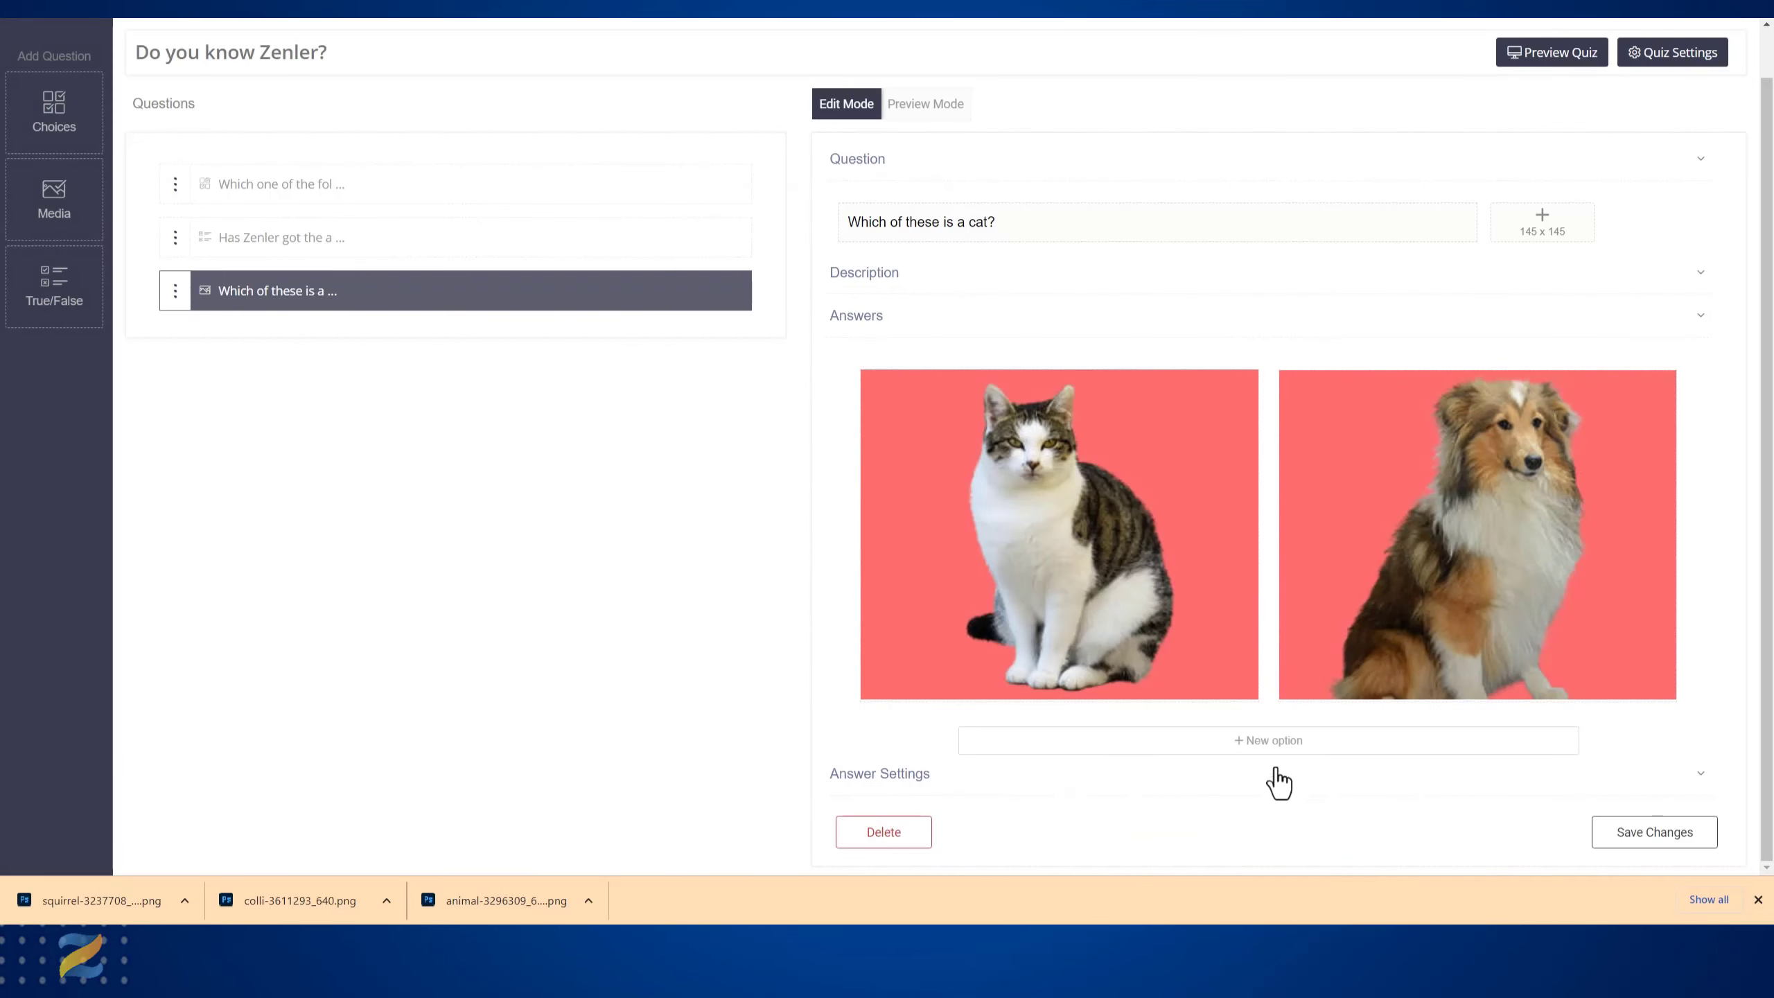
pyautogui.click(1266, 745)
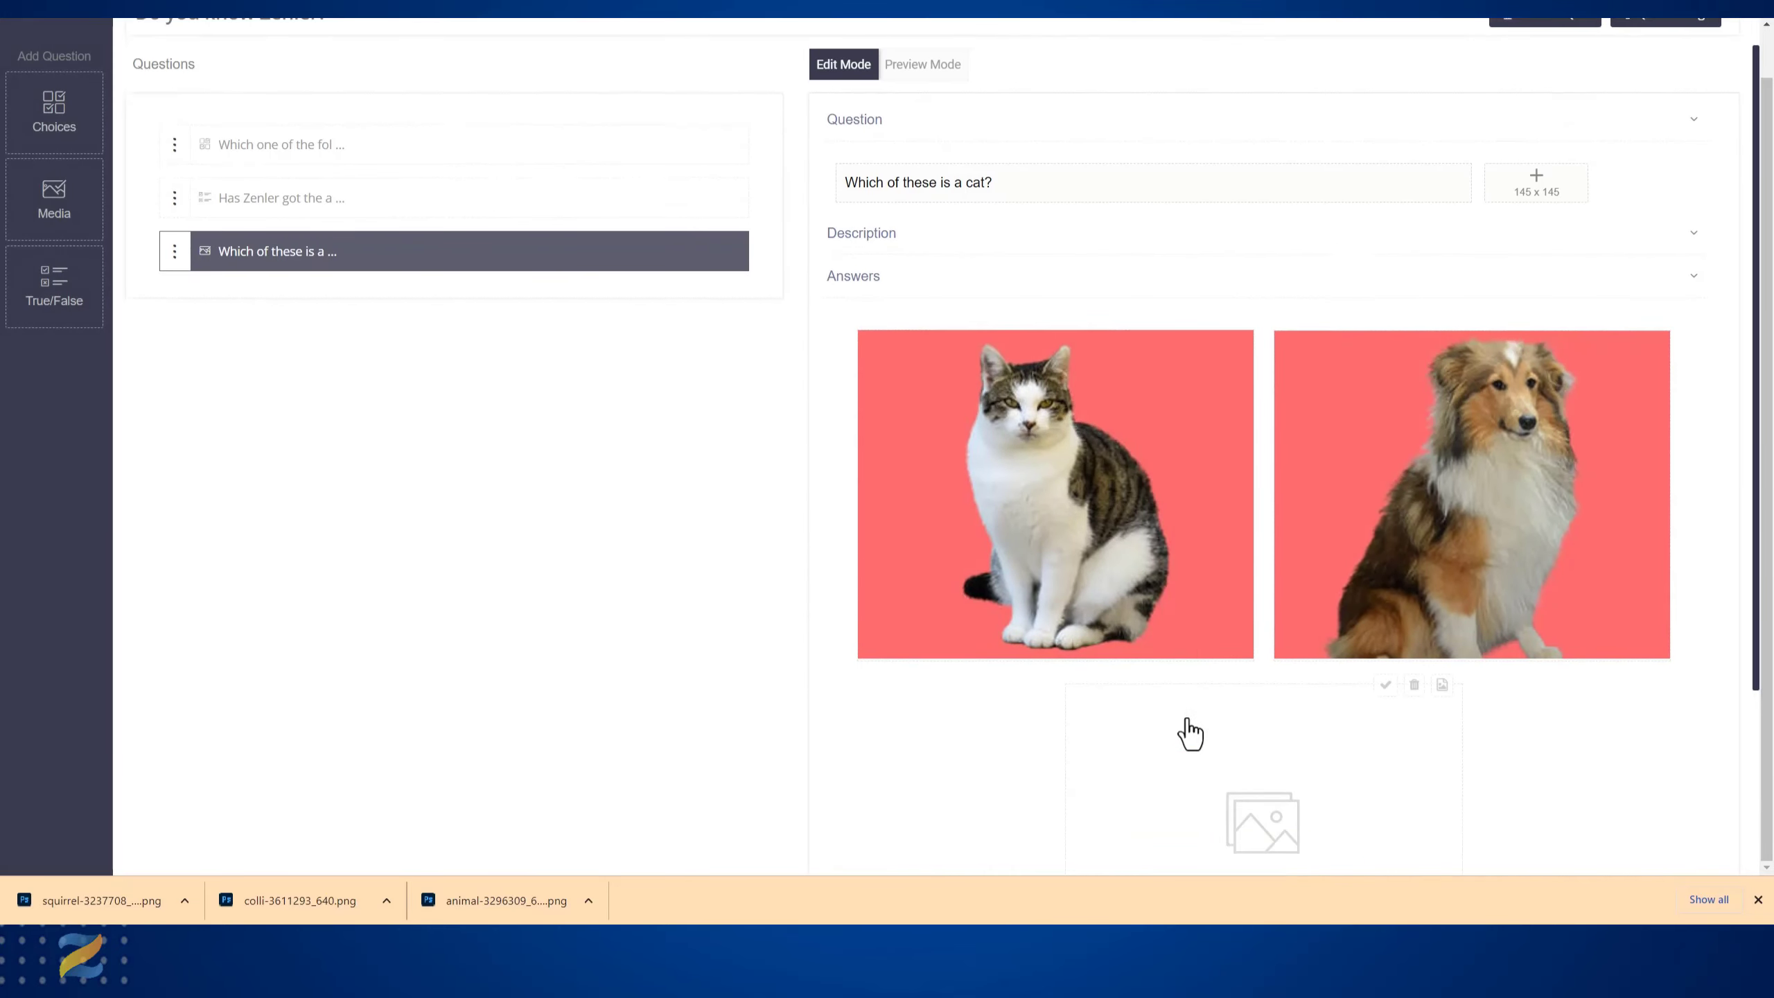
pyautogui.scroll(-3, 1190, 734)
pyautogui.click(1212, 588)
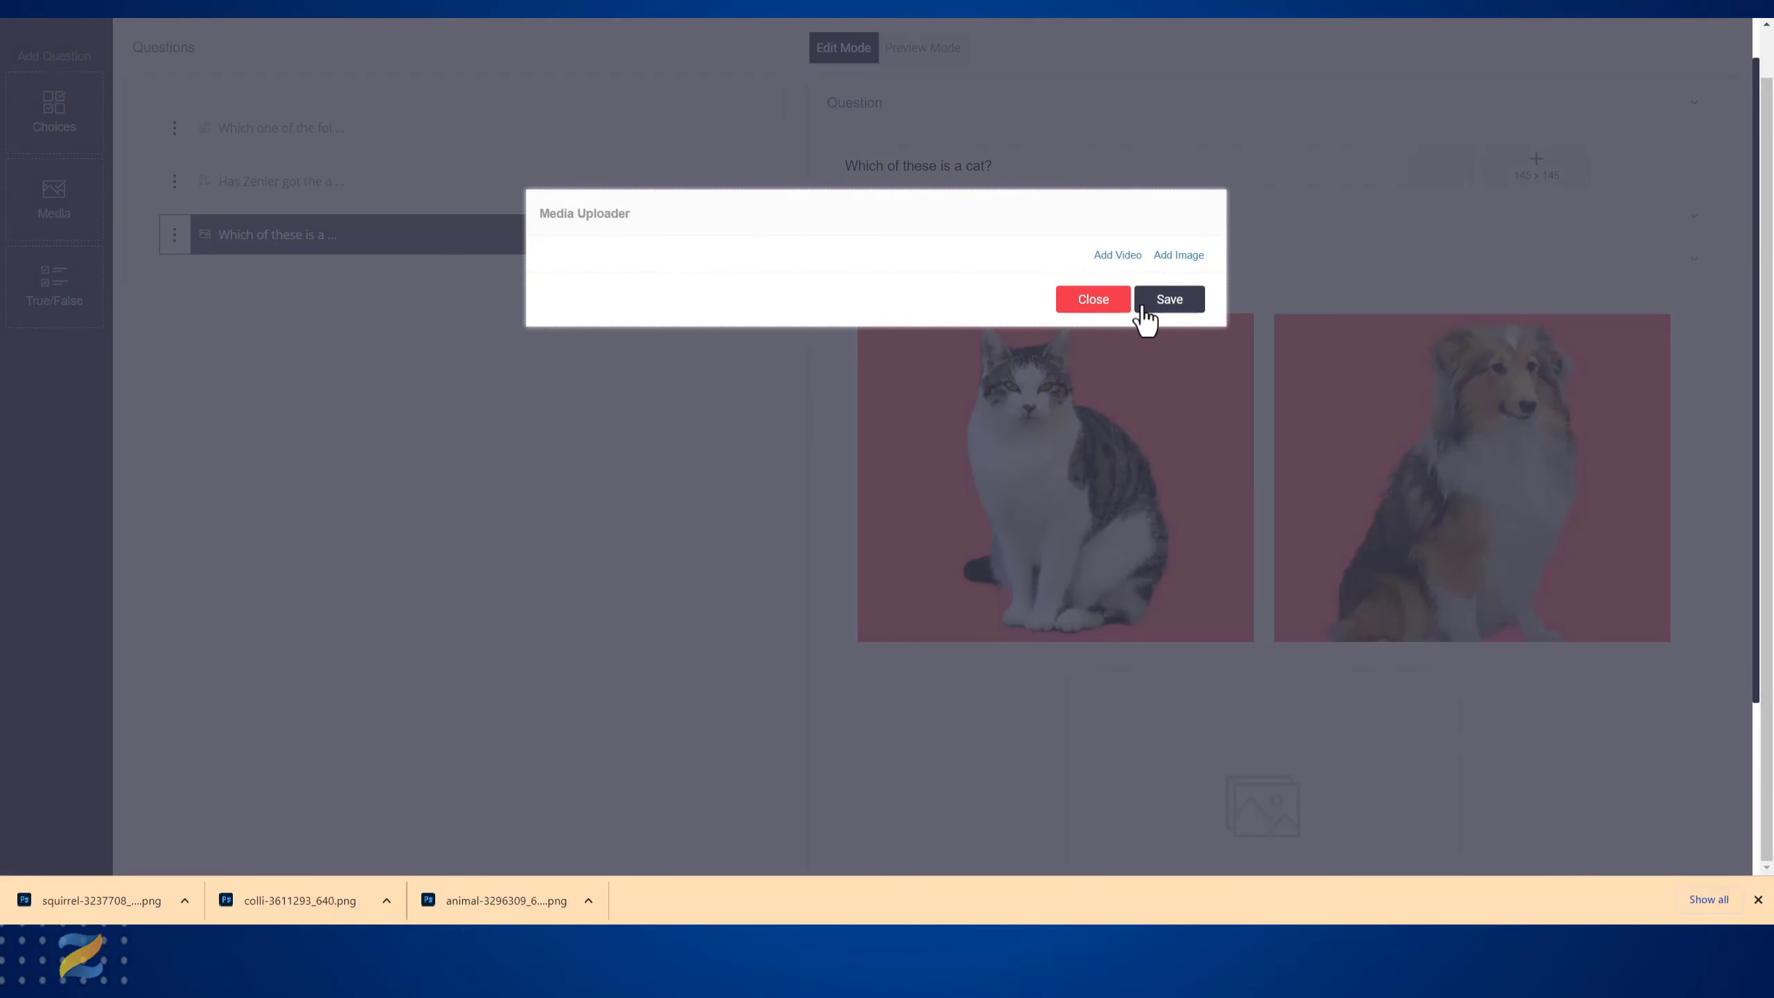
pyautogui.click(1176, 256)
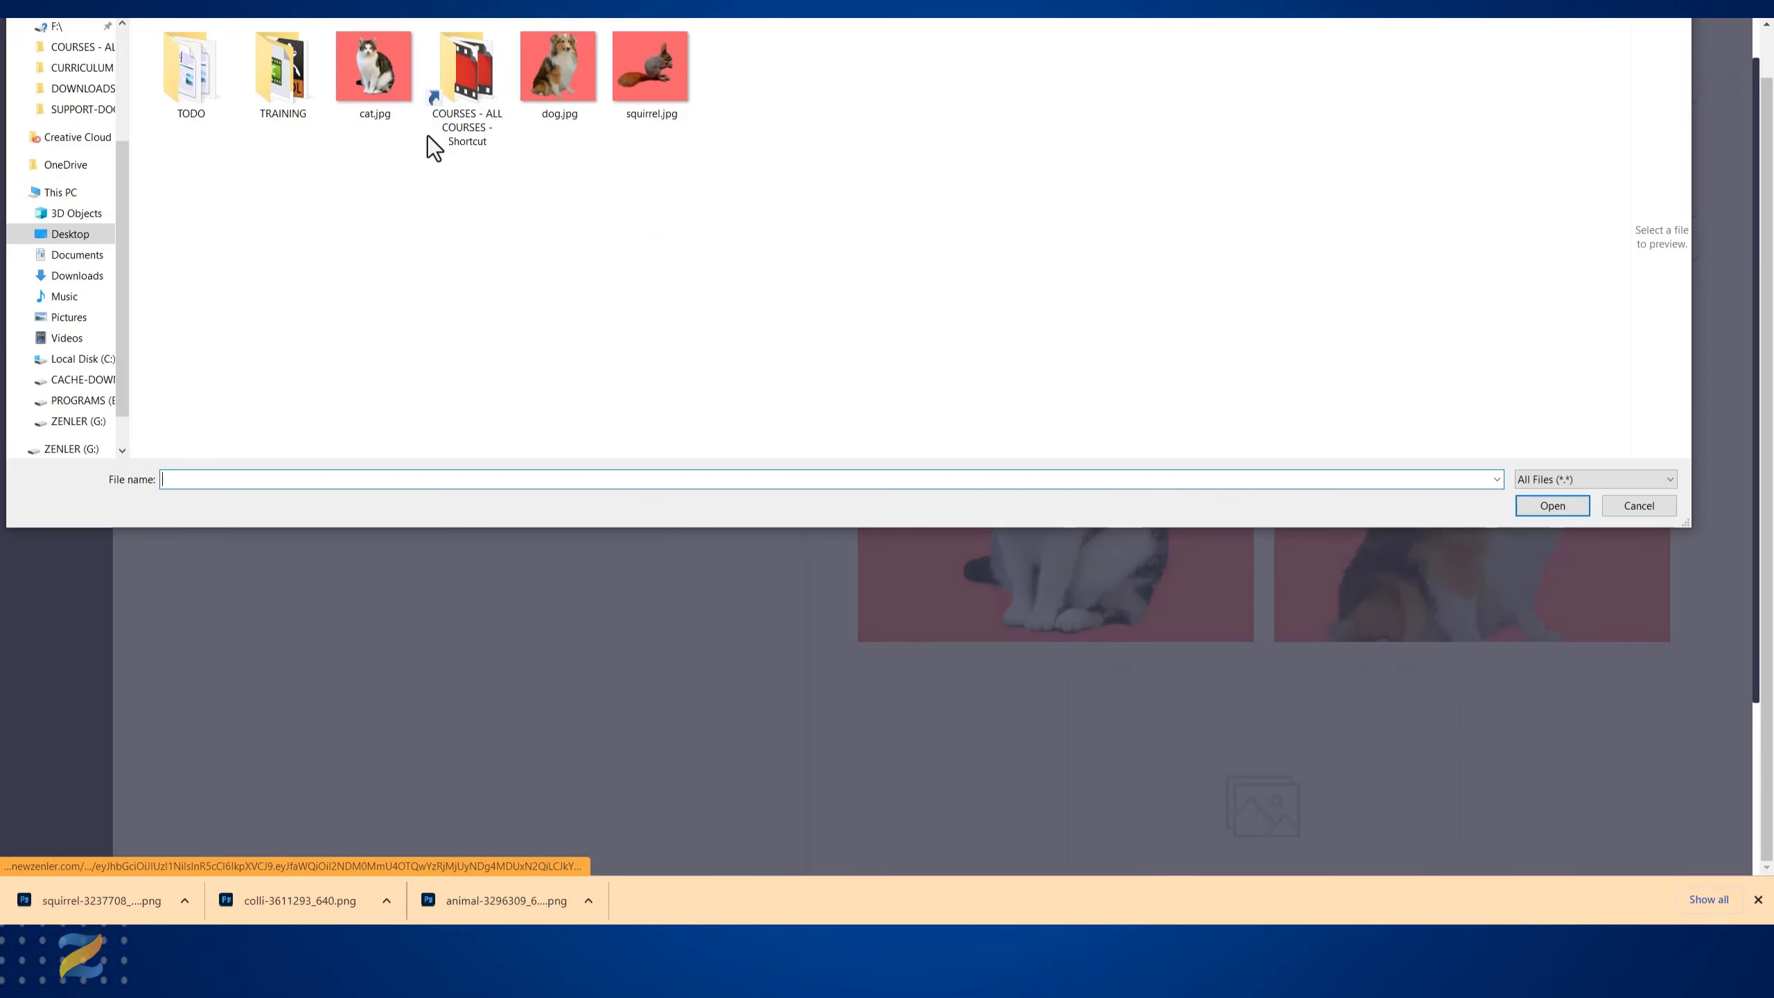
pyautogui.click(638, 83)
pyautogui.click(1557, 508)
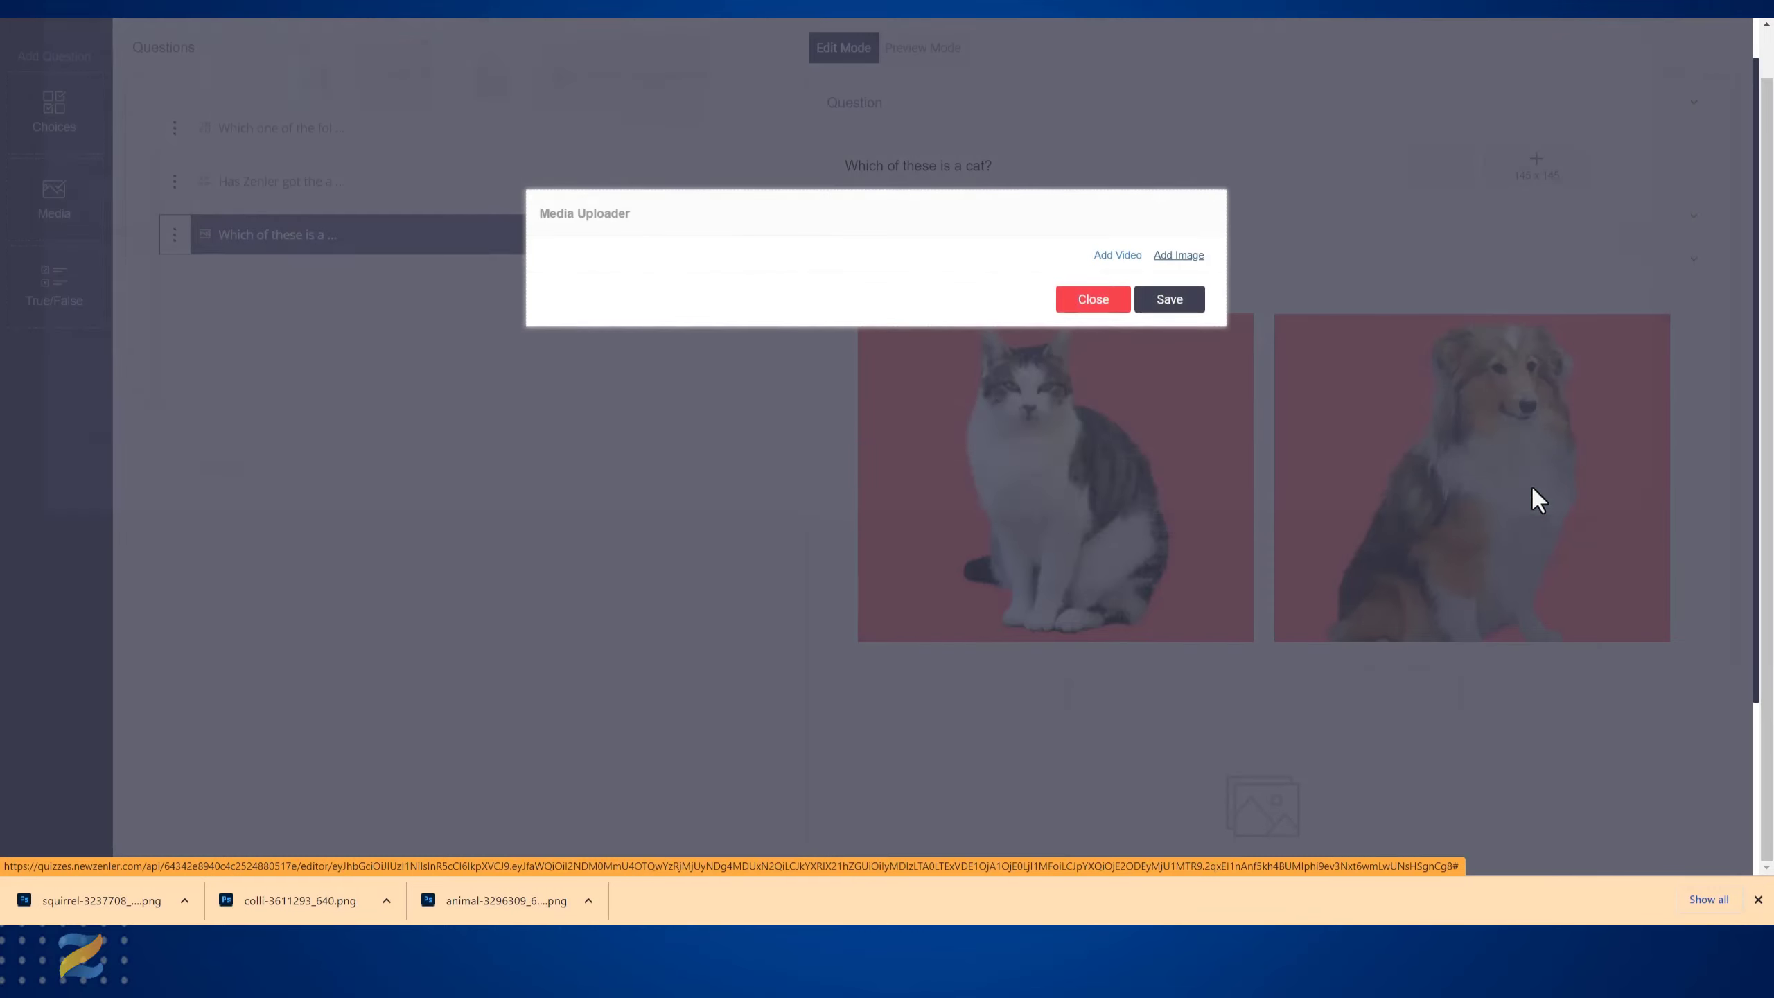
# - Move the squirrel image's crop area to the left edge, enlarge it to the full image width, and save the image
pyautogui.moveTo(906, 447); pyautogui.dragTo(754, 378)
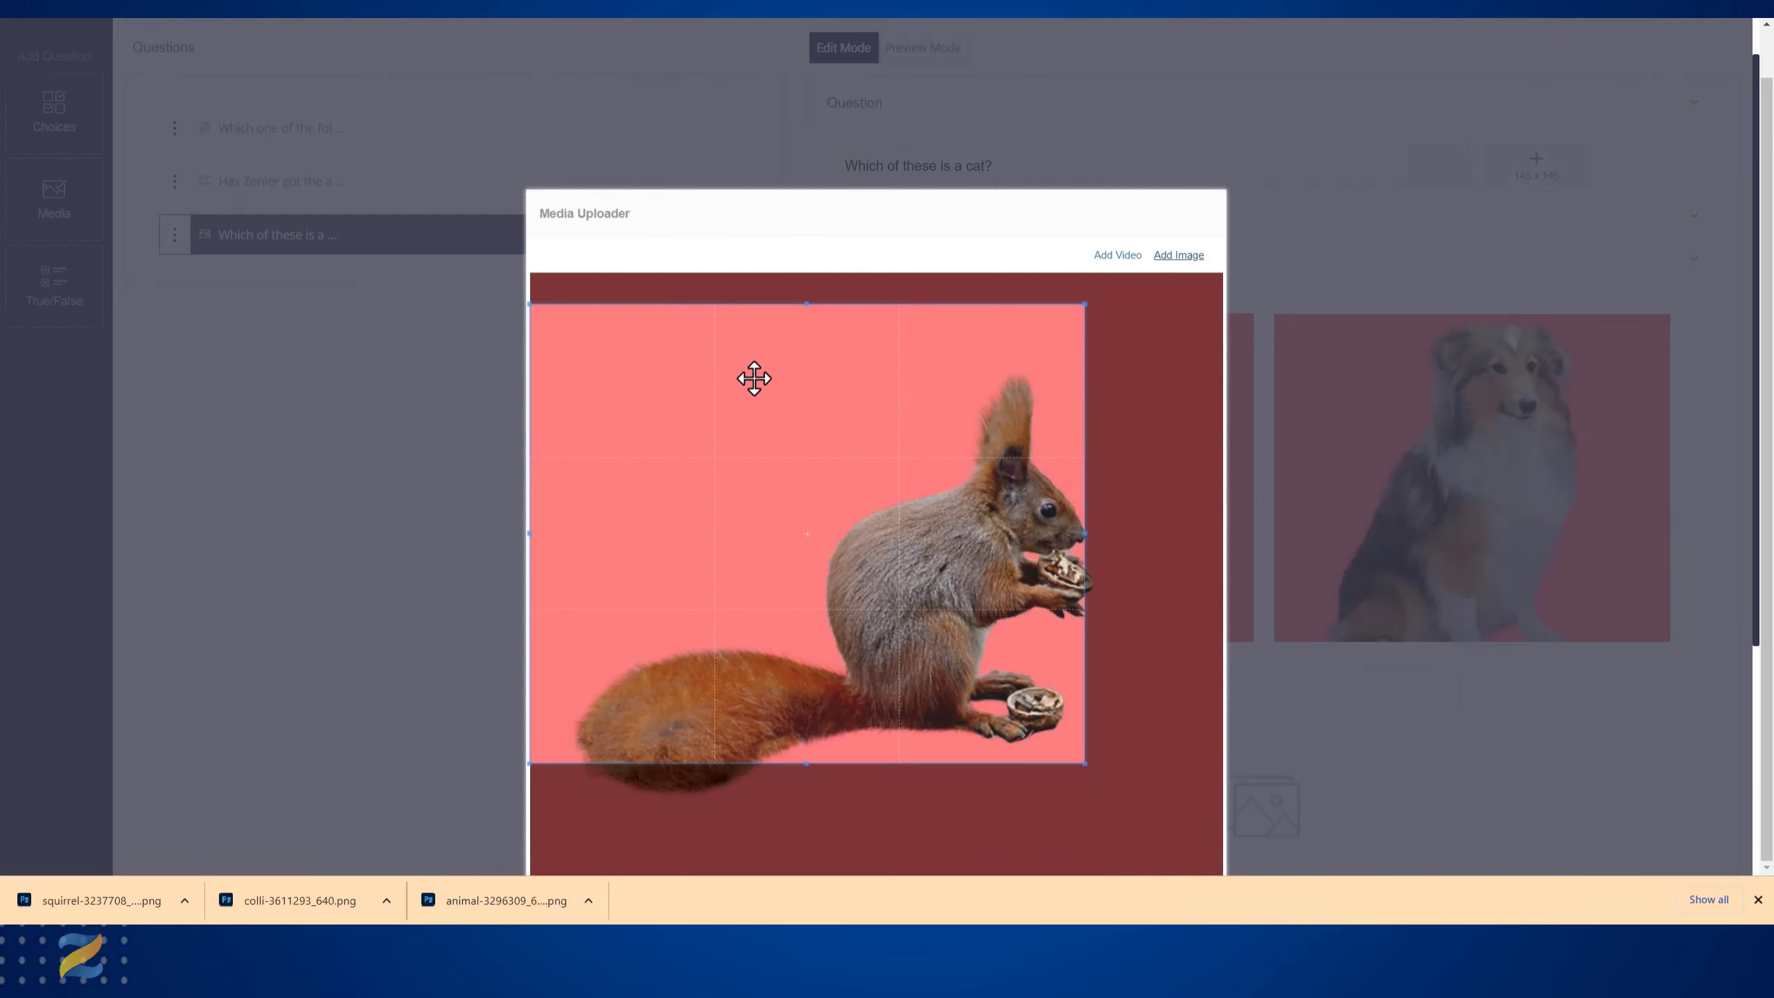
pyautogui.moveTo(1082, 763); pyautogui.dragTo(1228, 880)
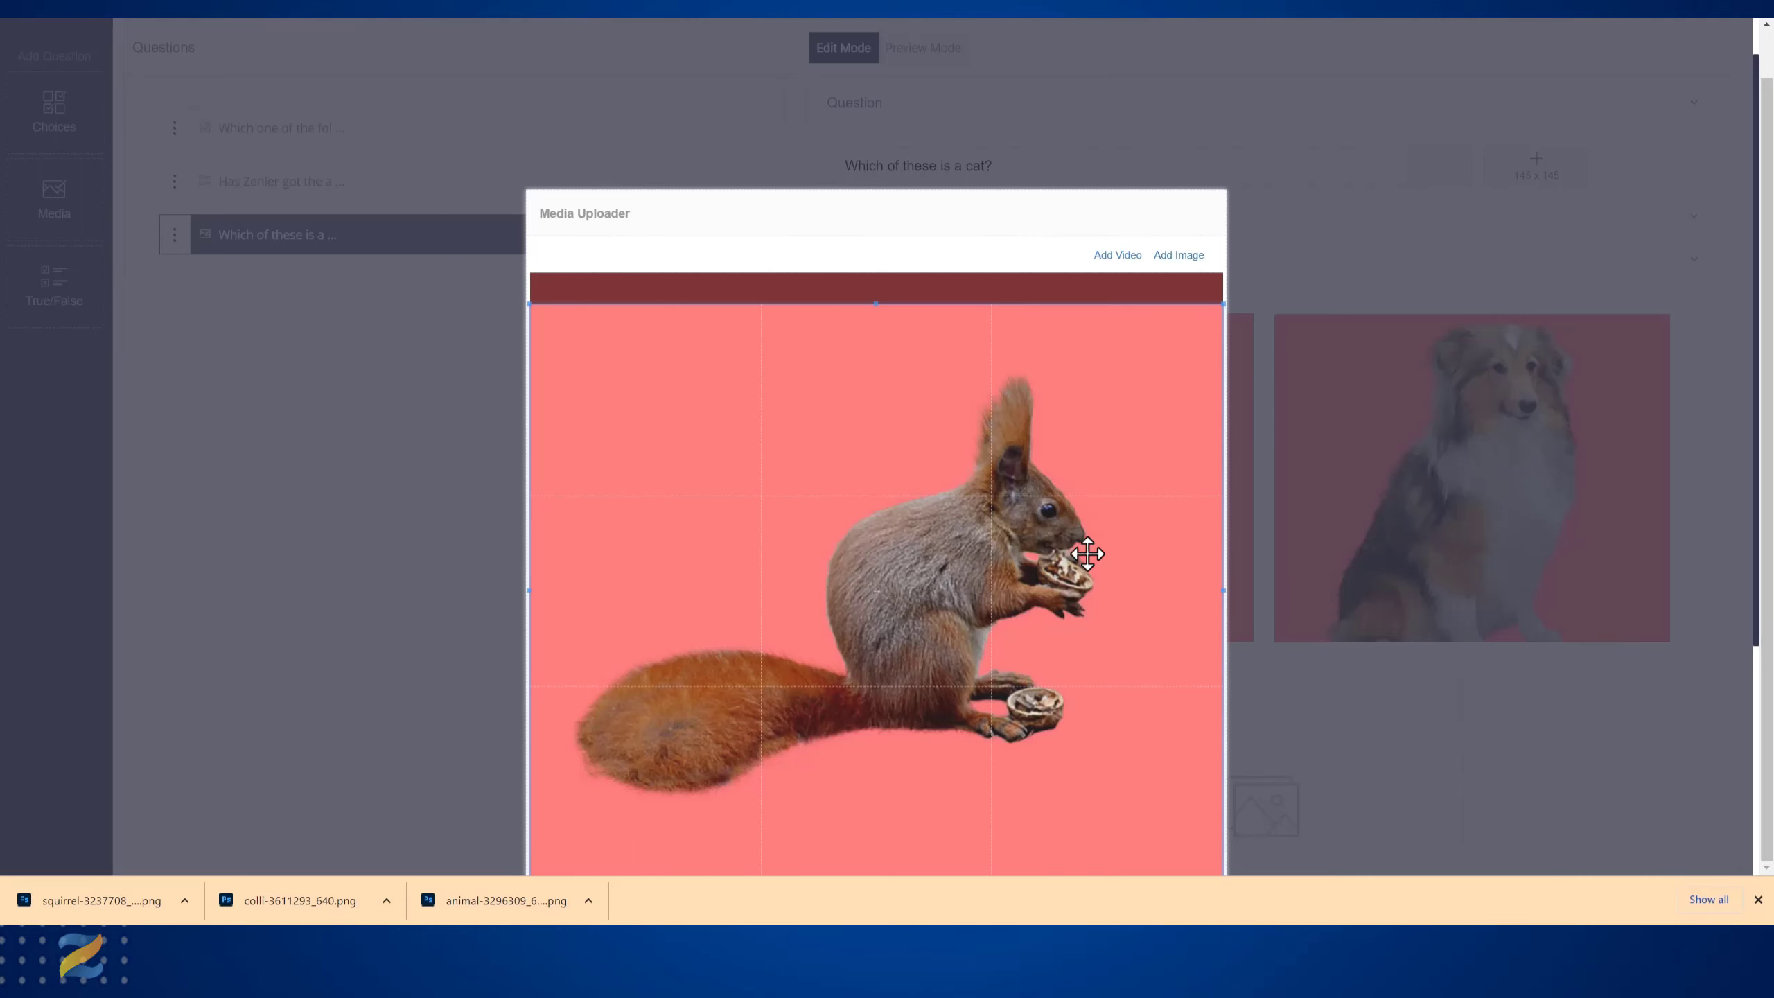
pyautogui.scroll(-5, 1087, 553)
pyautogui.click(1173, 614)
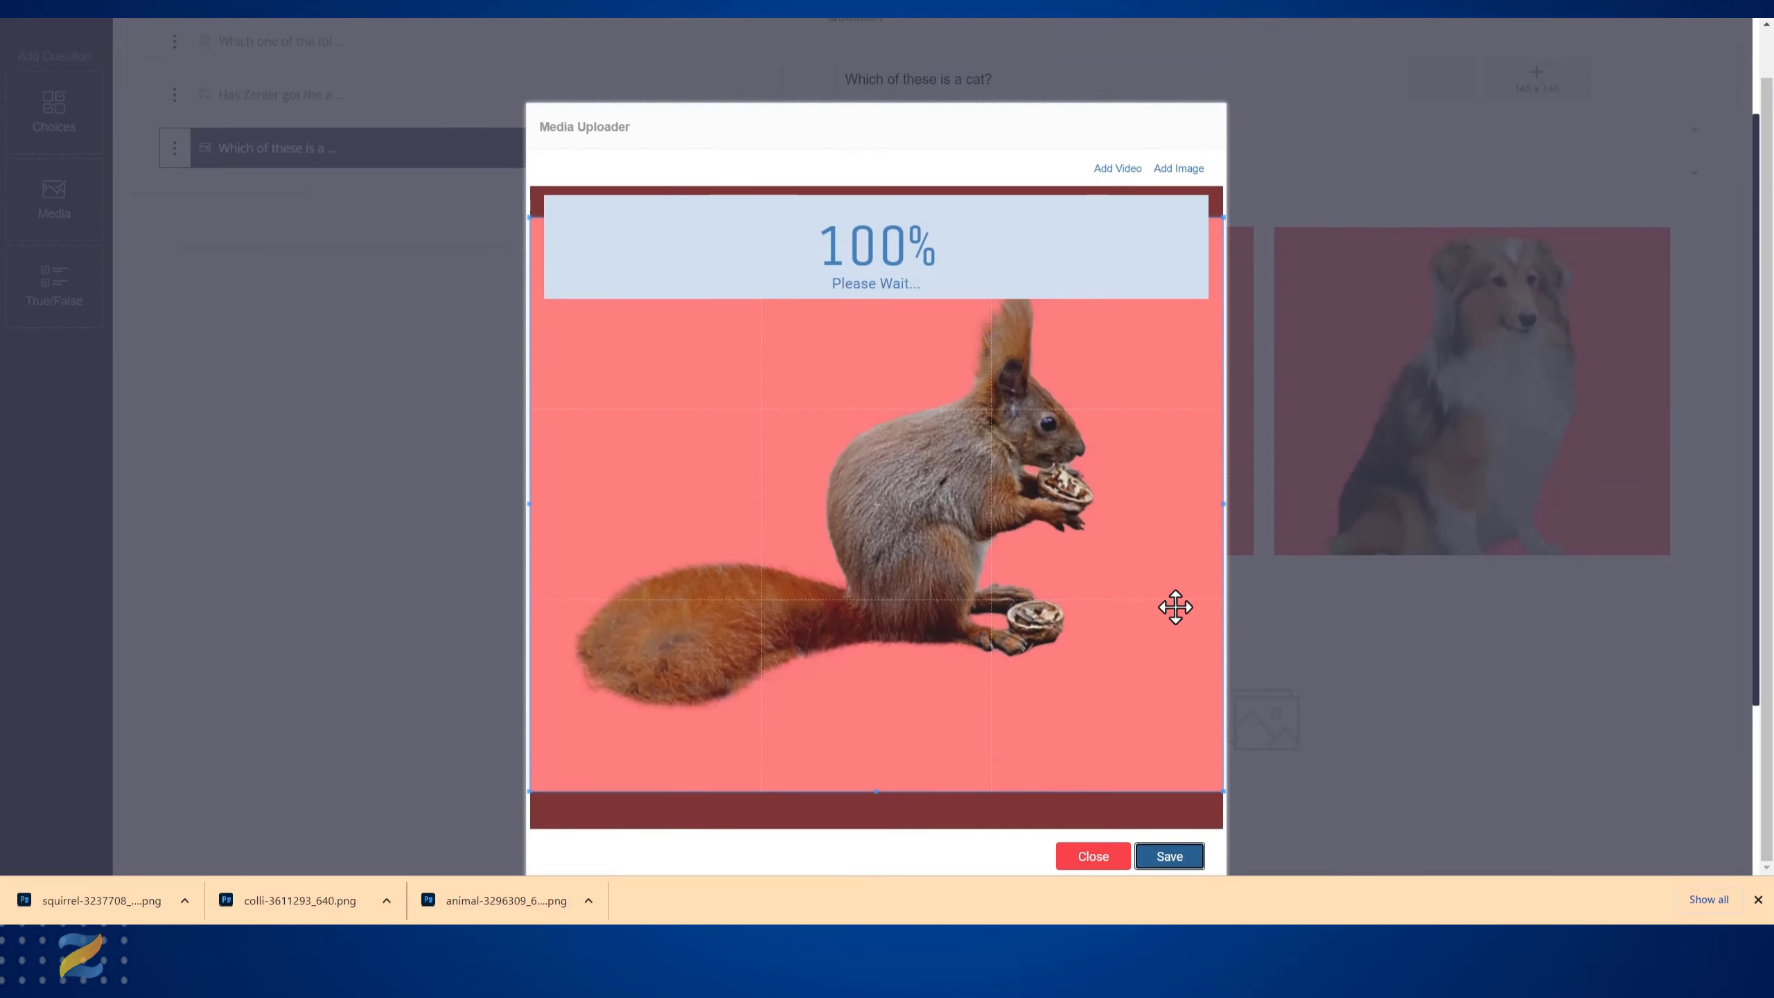
pyautogui.click(1167, 858)
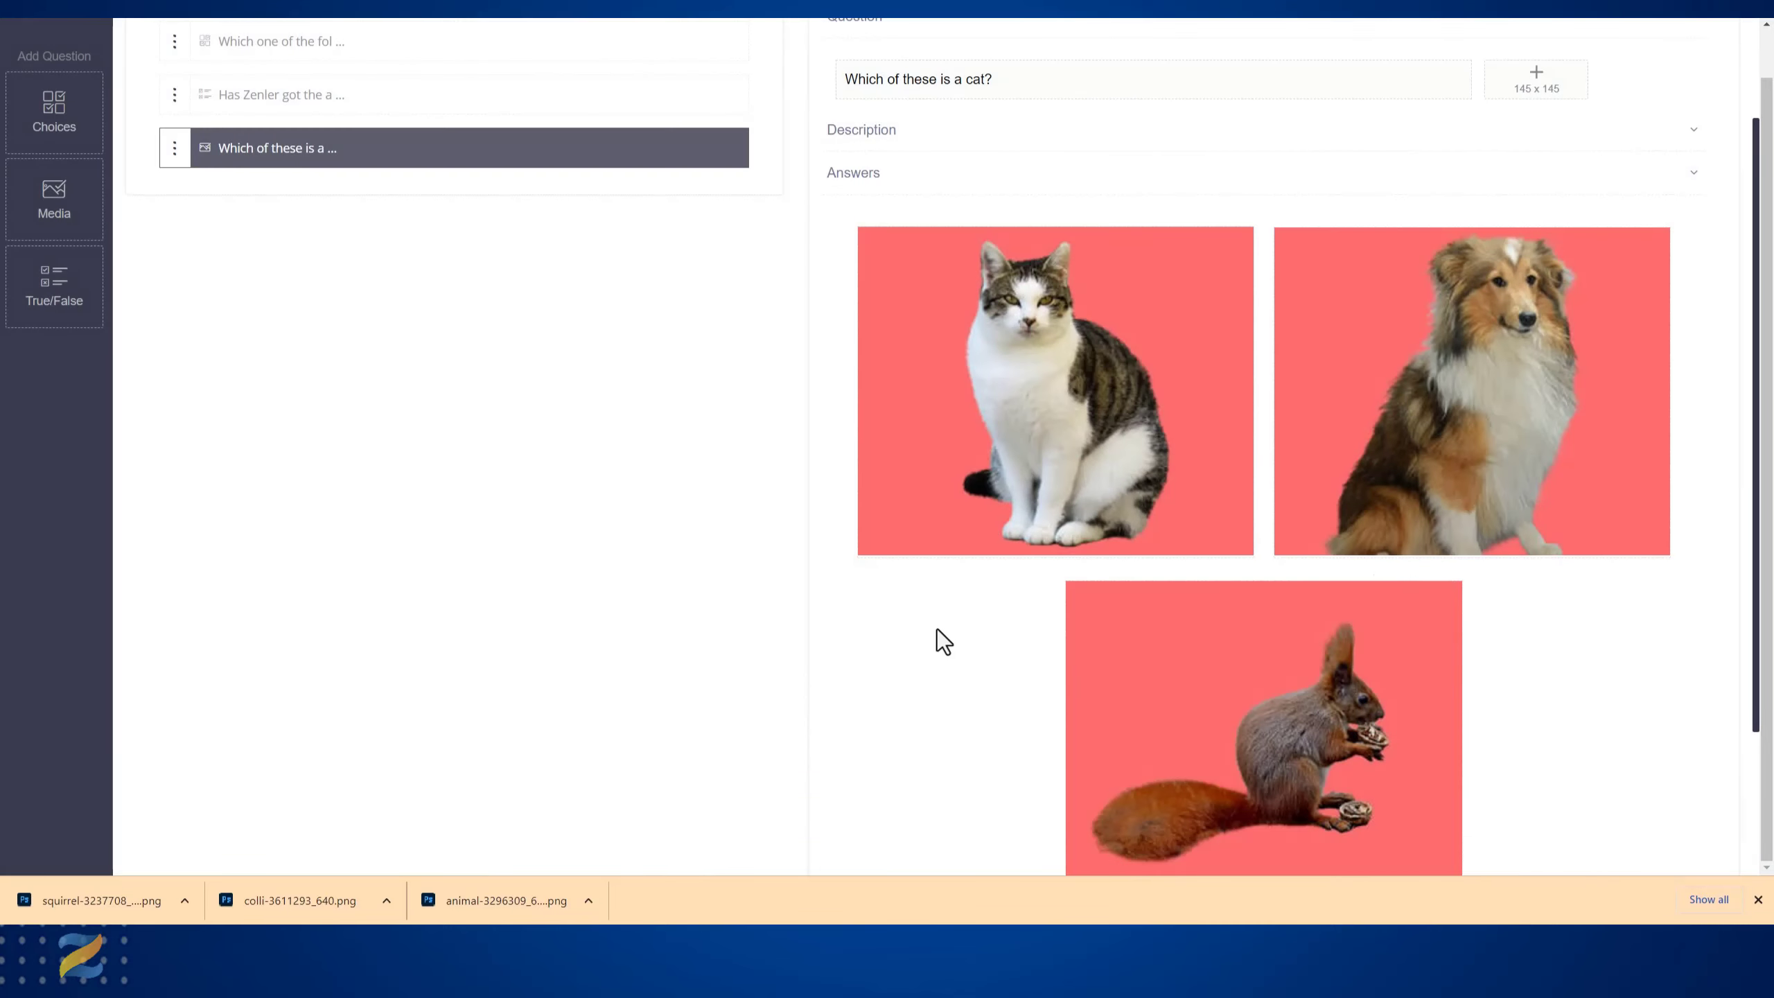
# - Mark the cat image as the correct answer to the Media question
pyautogui.scroll(-3, 944, 641)
pyautogui.moveTo(1279, 422)
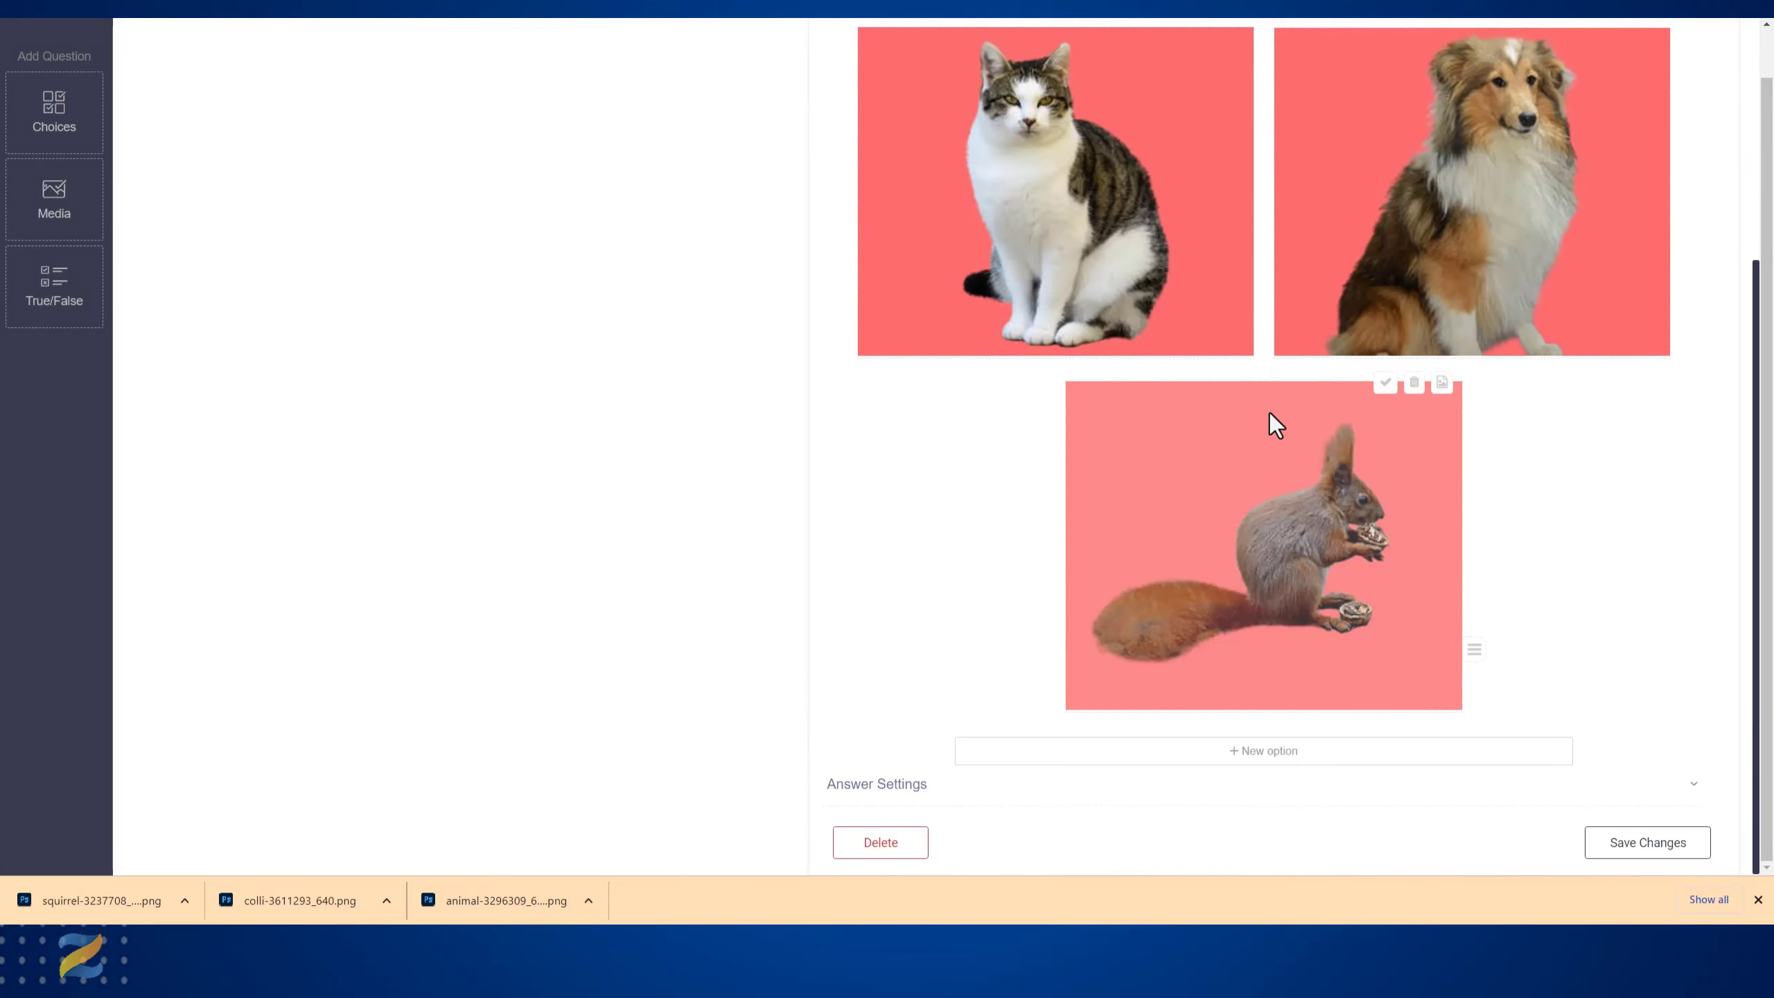
pyautogui.scroll(3, 1270, 413)
pyautogui.click(1177, 201)
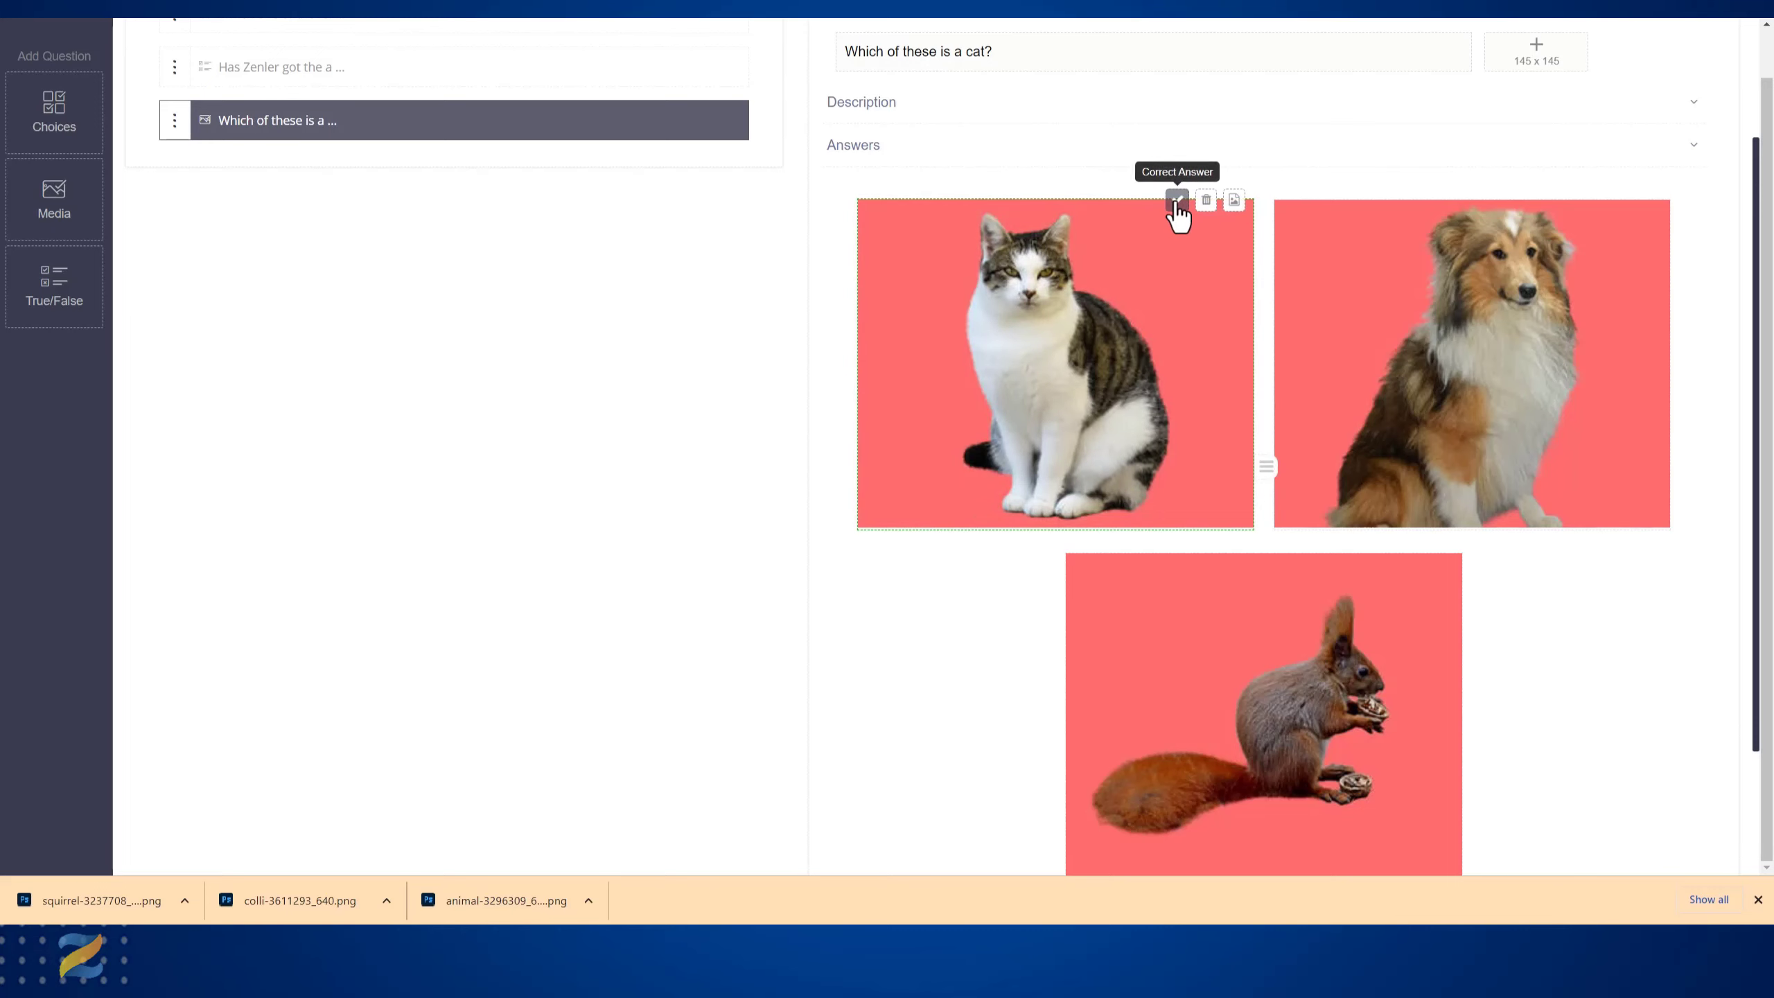
# - Review the Media question's answer settings, keeping Single Response enabled, and save the question's changes
pyautogui.scroll(-3, 724, 500)
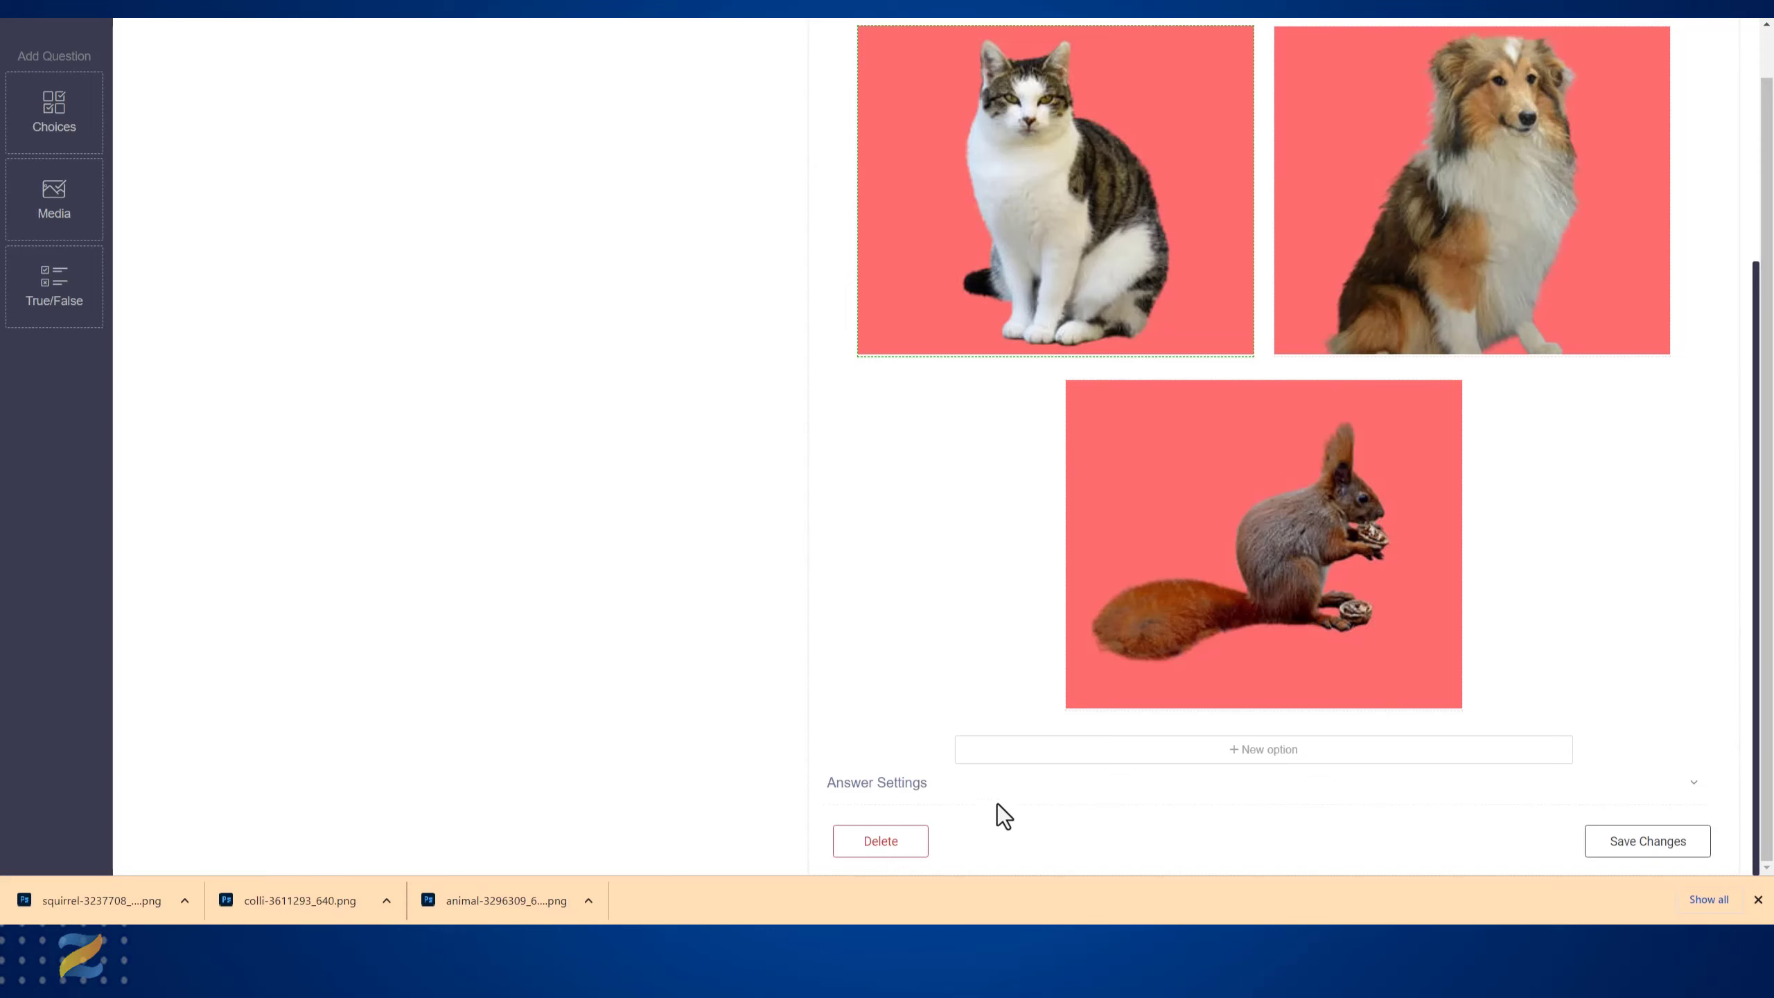
pyautogui.click(906, 797)
pyautogui.scroll(-3, 879, 603)
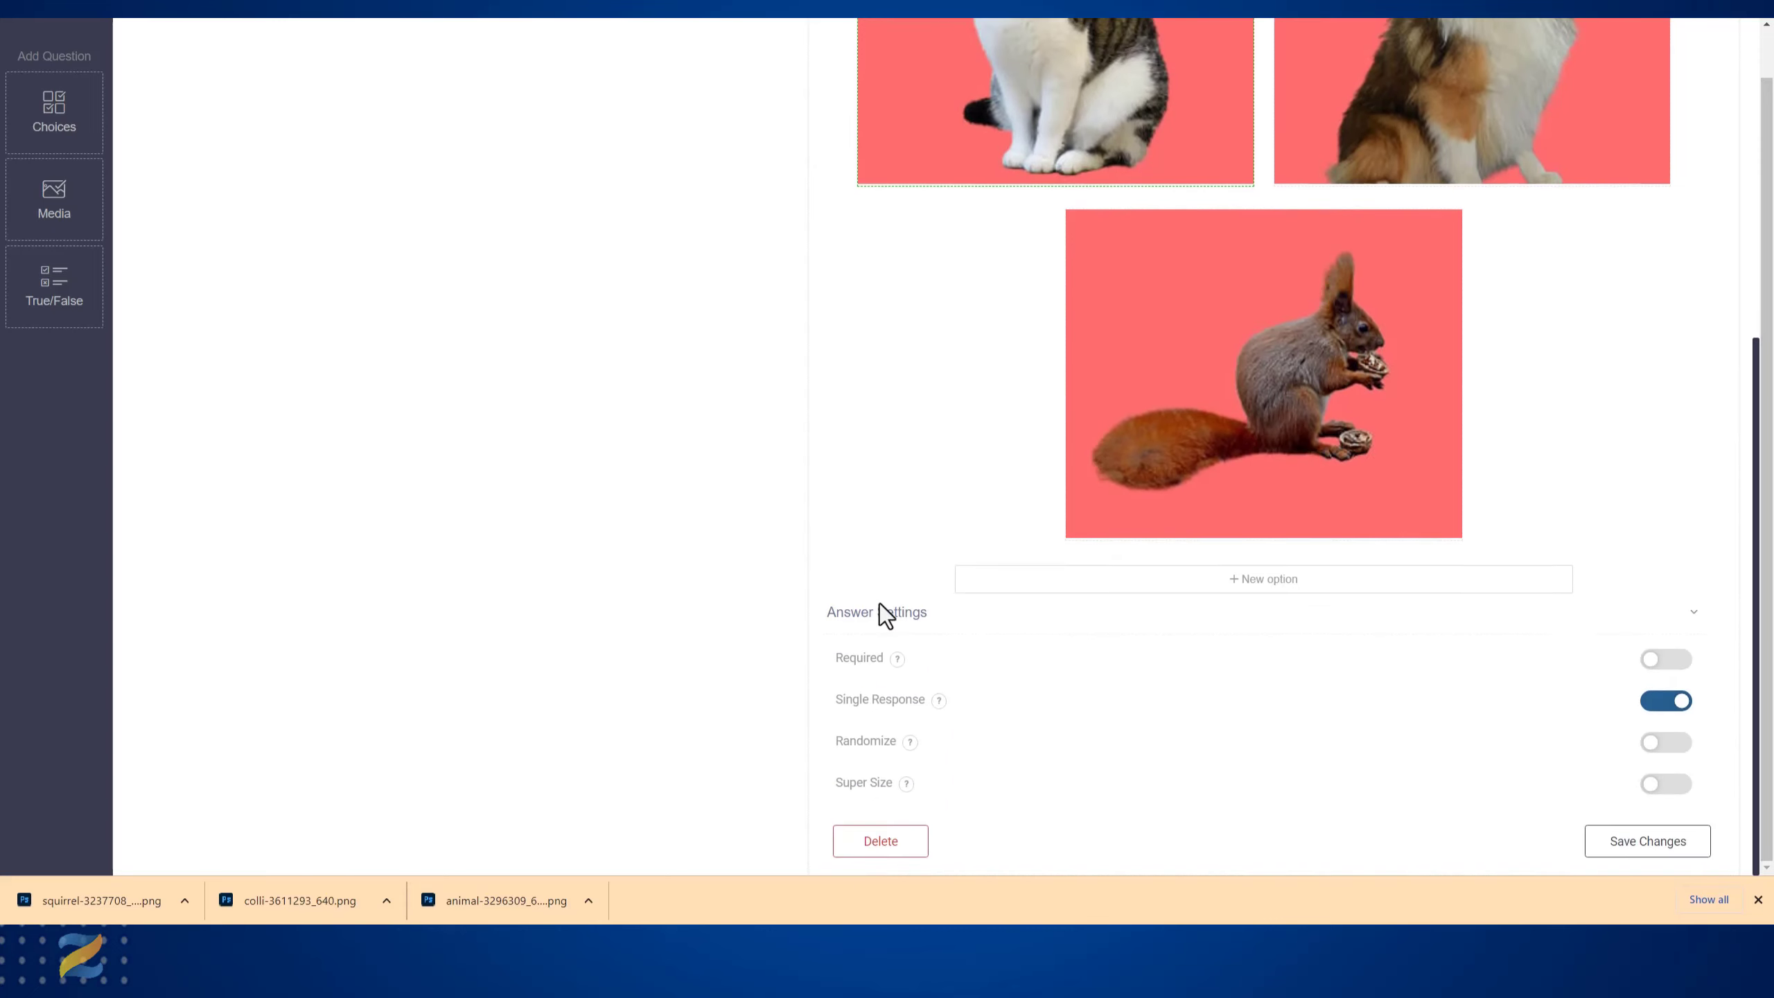
pyautogui.moveTo(845, 657)
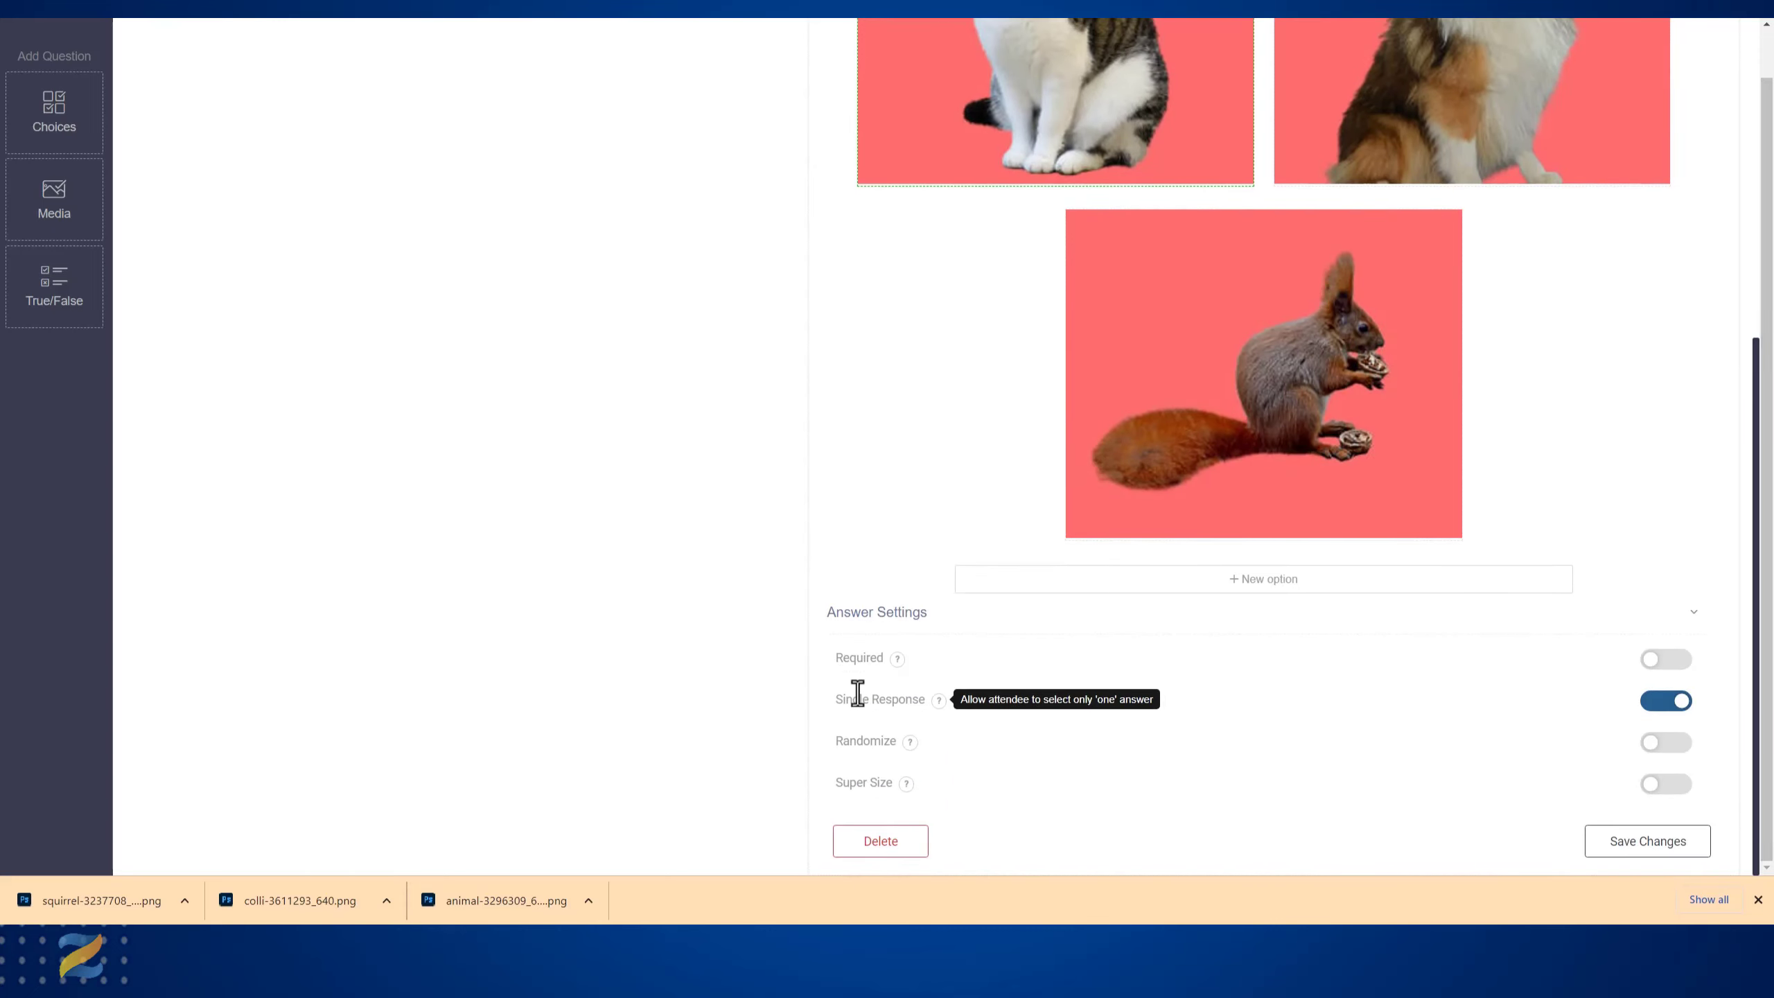
pyautogui.moveTo(849, 742)
pyautogui.moveTo(851, 784)
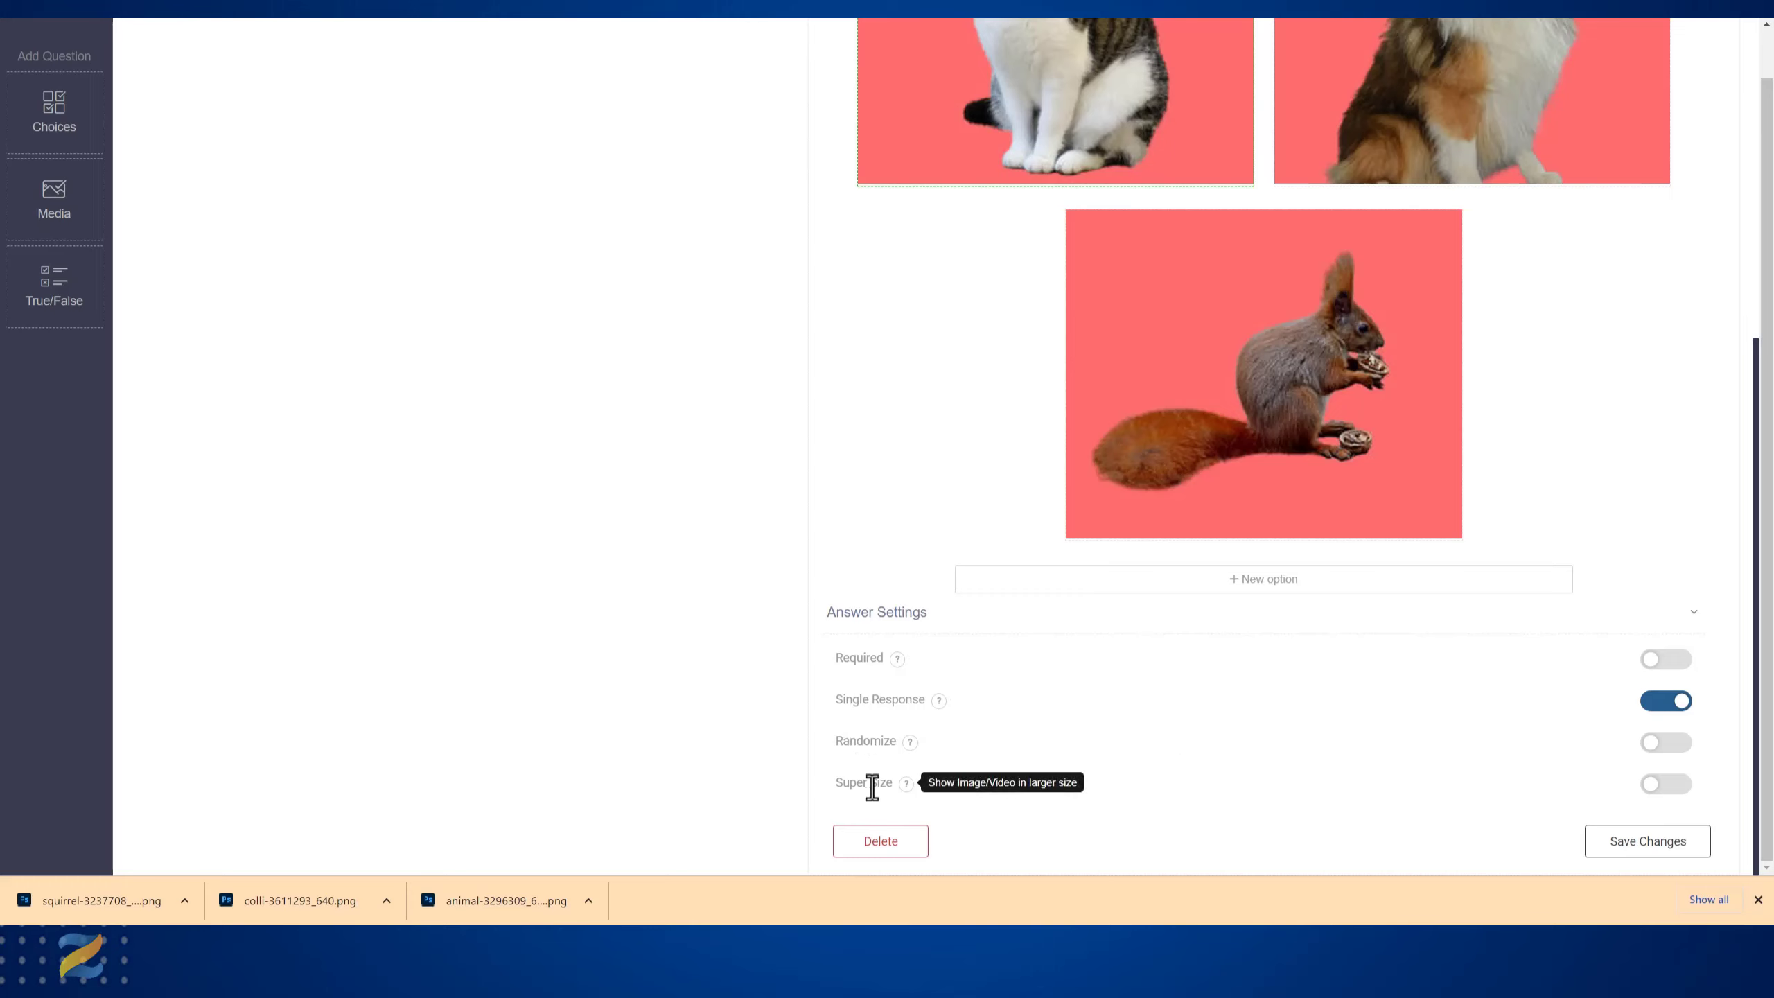
pyautogui.click(1649, 842)
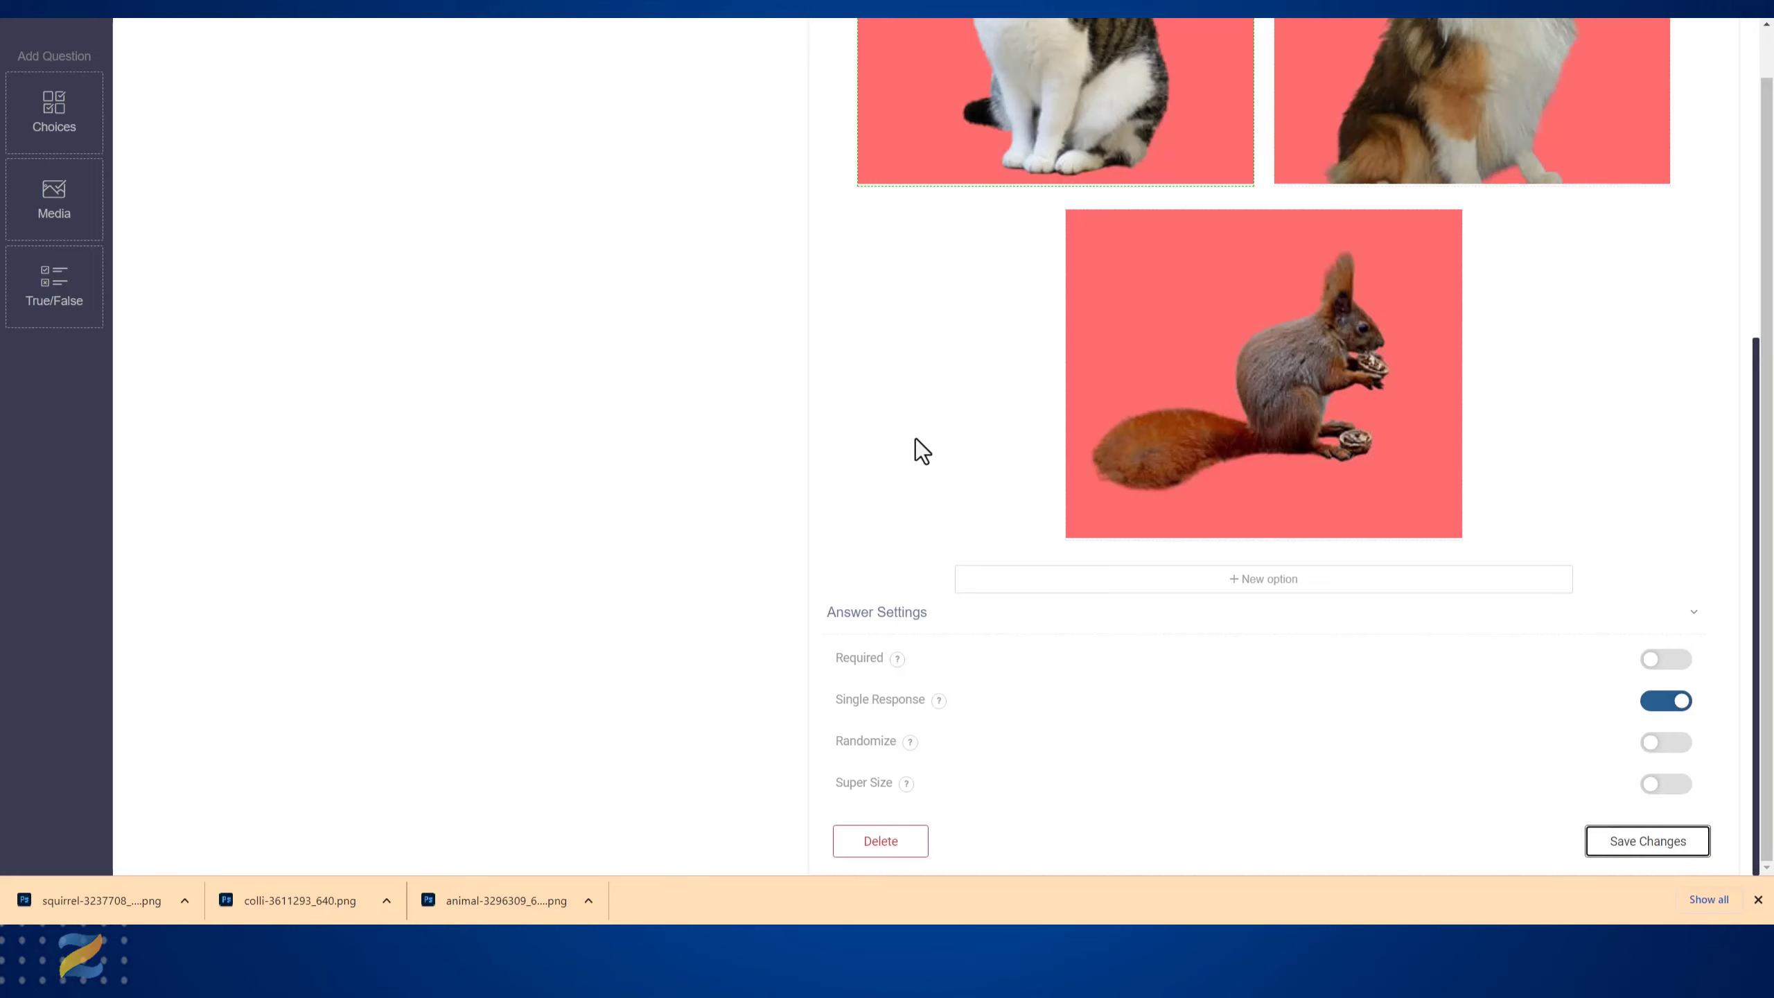
# - Preview the multiple-choice, true/false and Media questions as quiz takers will see them
pyautogui.scroll(7, 916, 438)
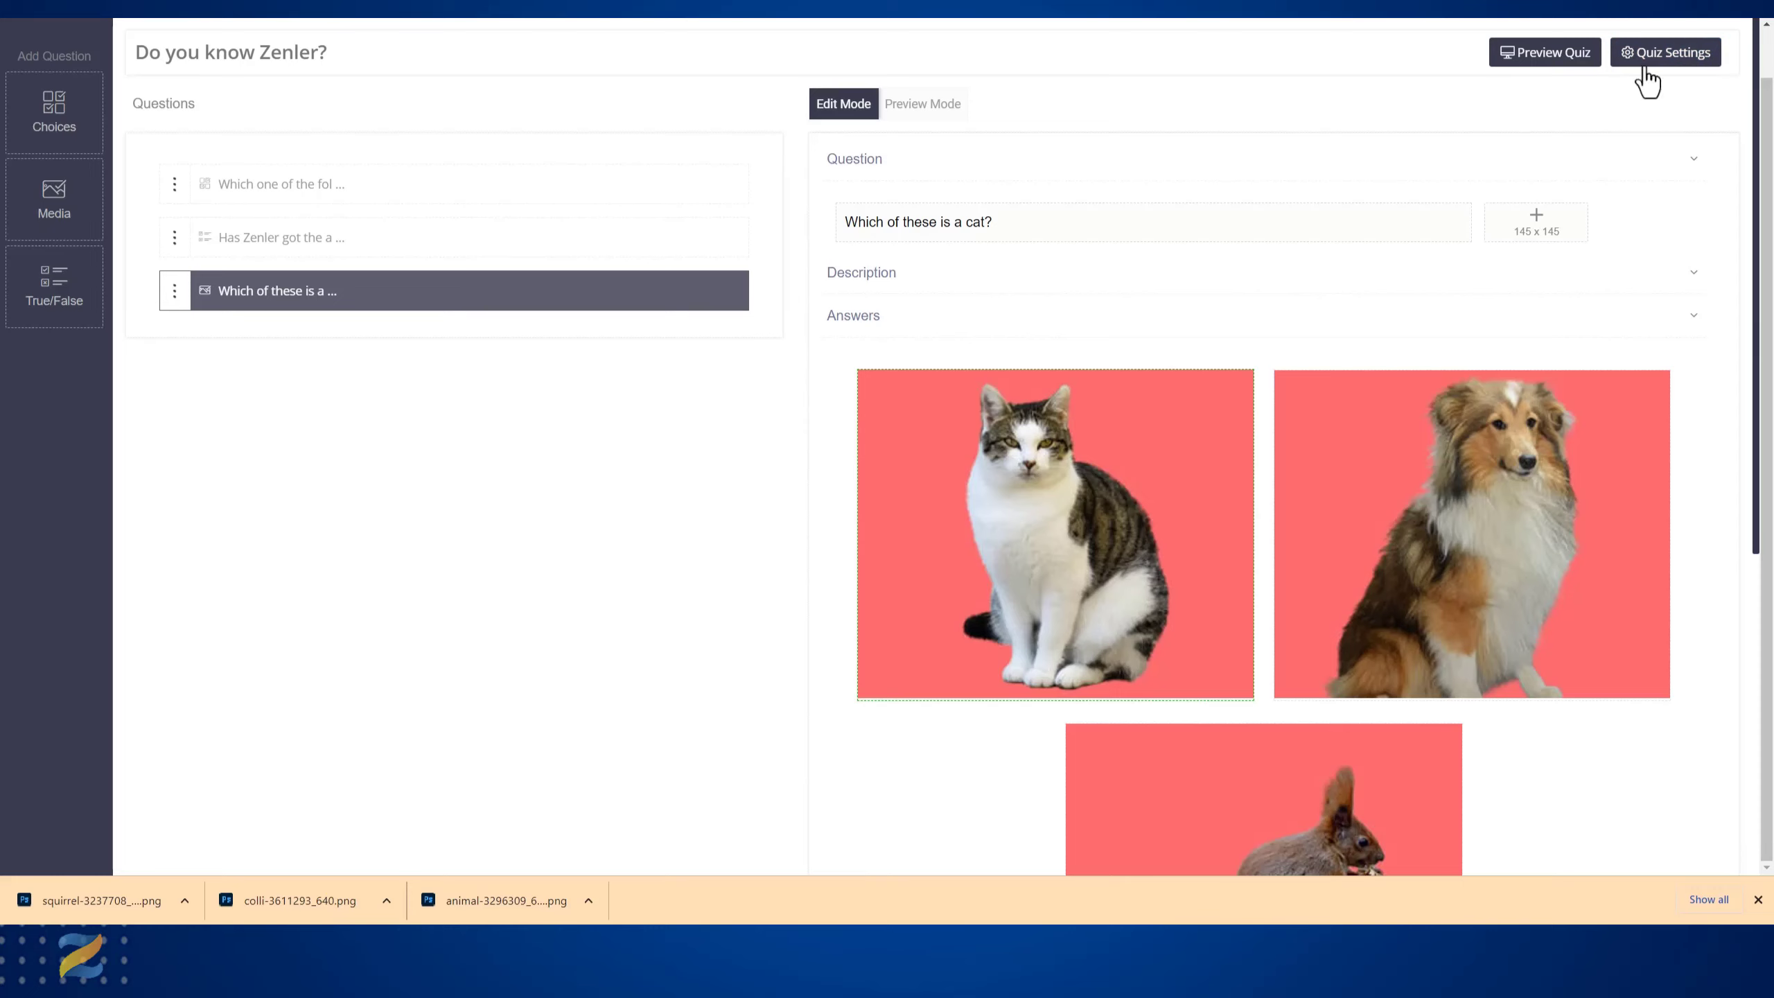
pyautogui.click(918, 106)
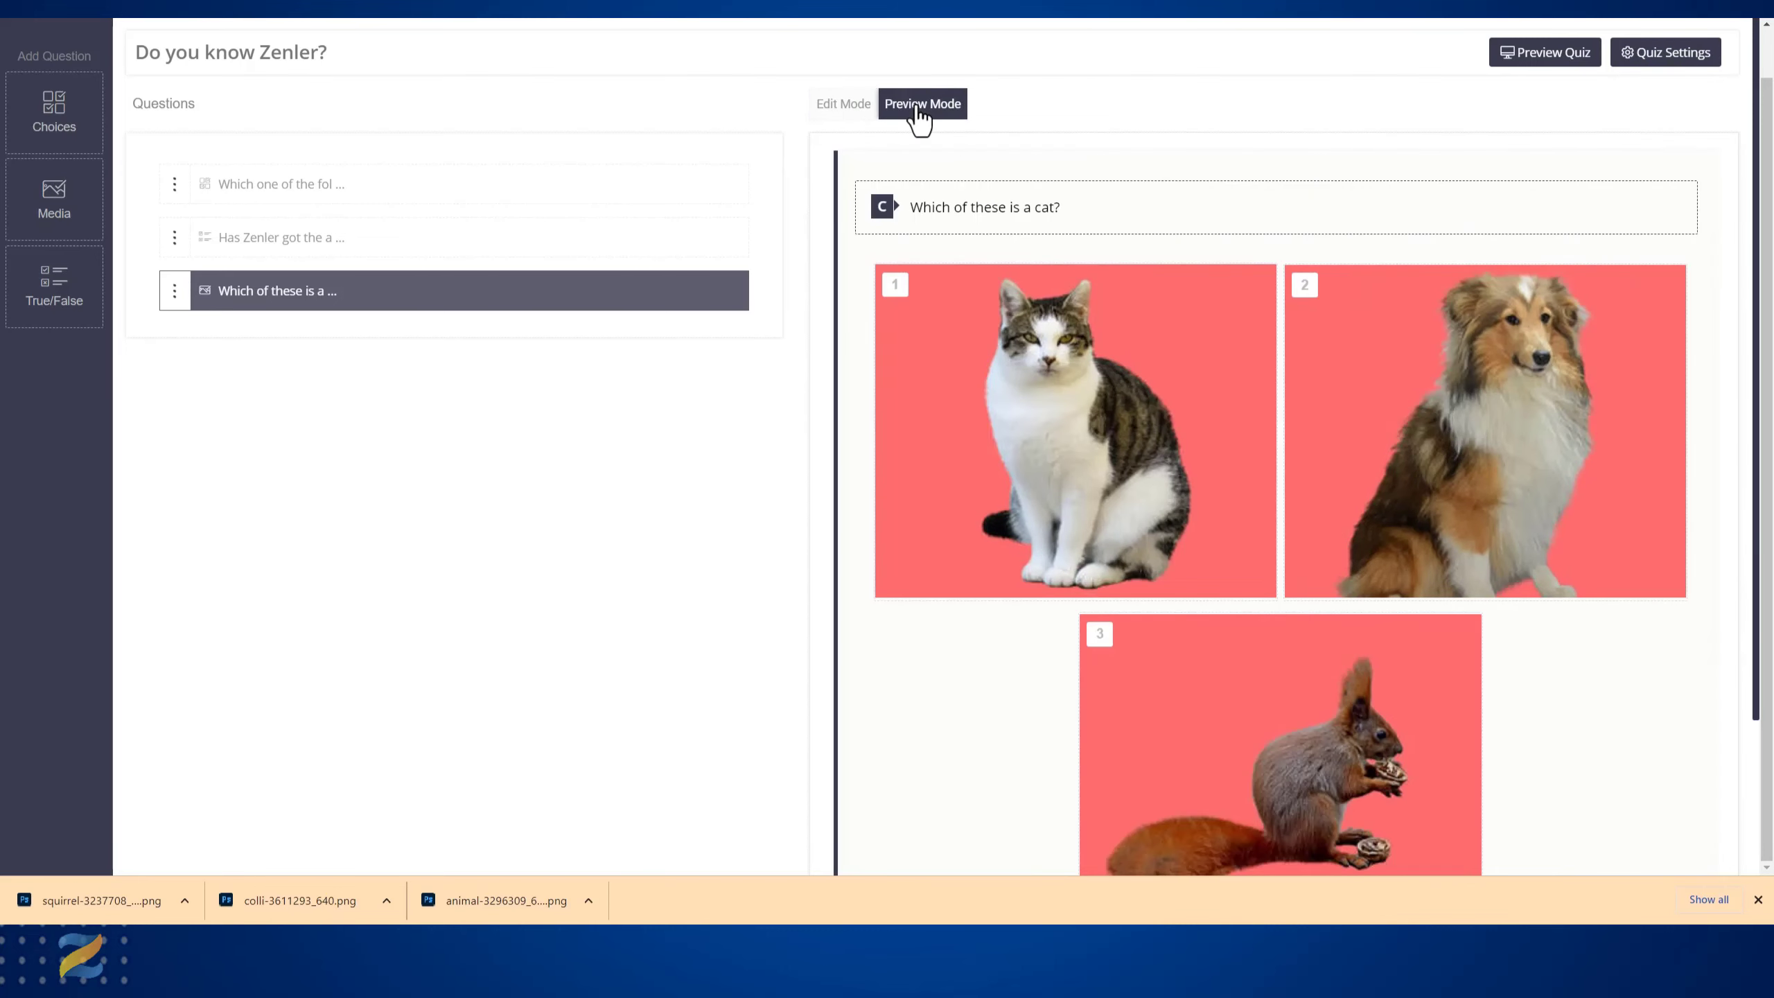
pyautogui.click(346, 189)
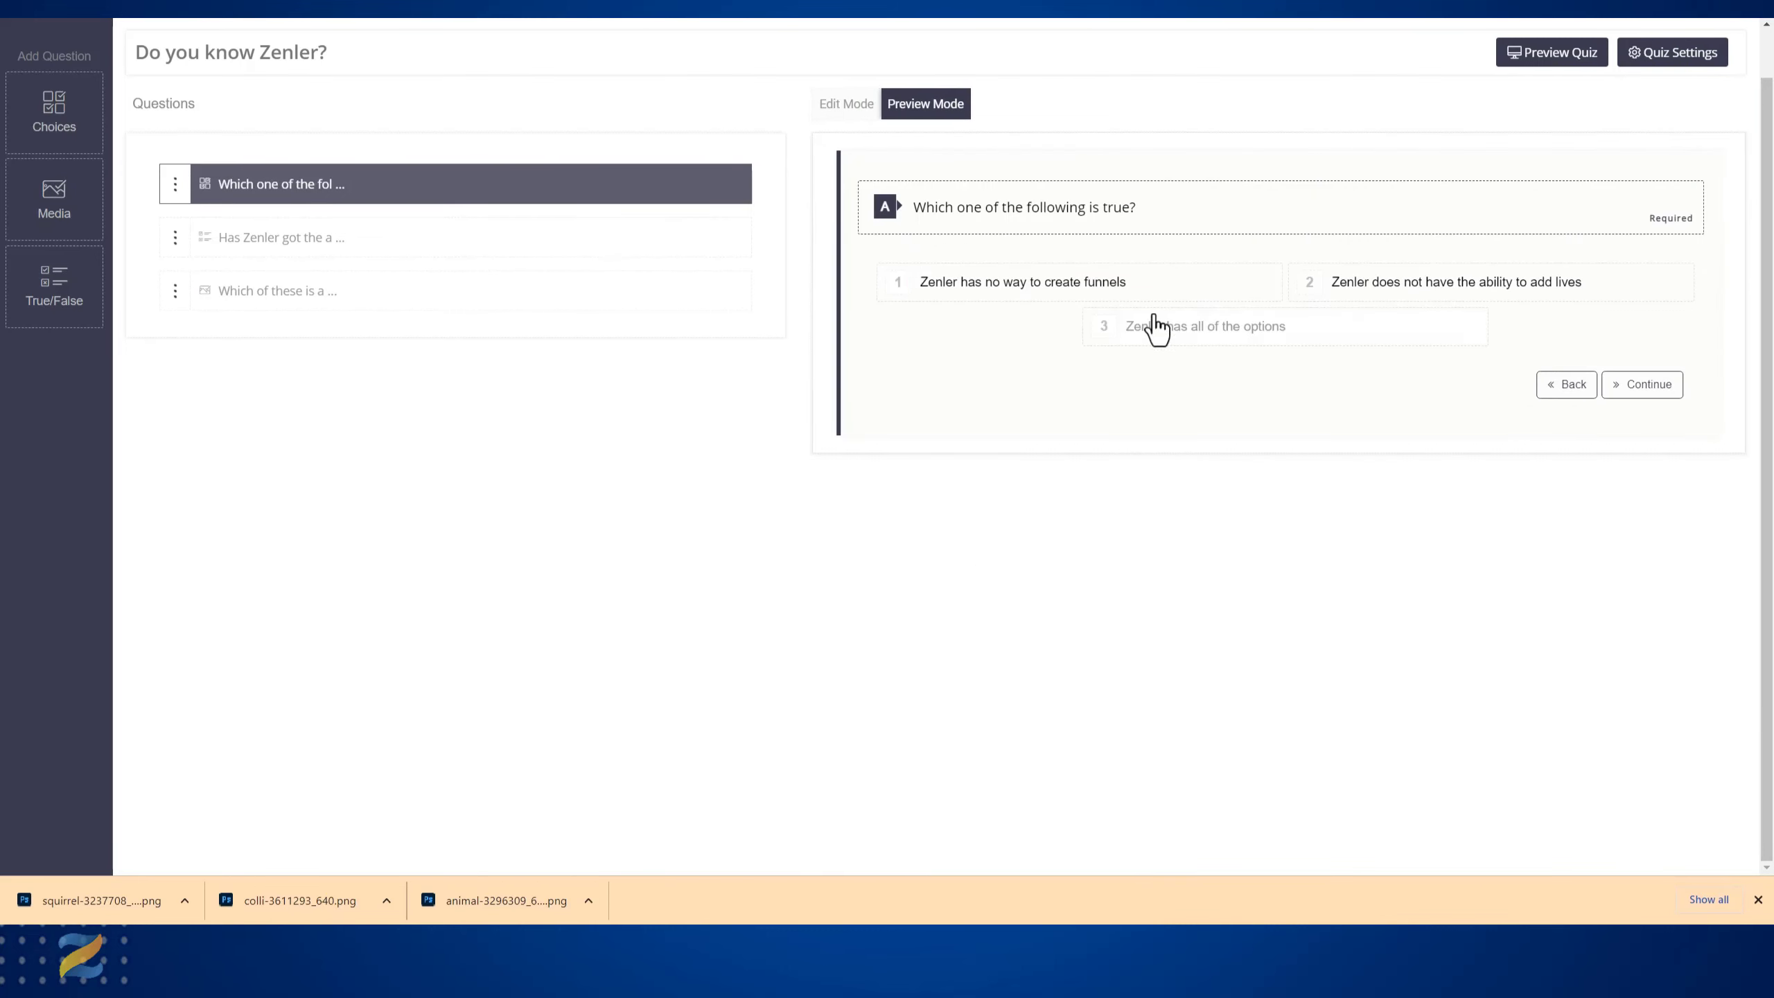
pyautogui.click(393, 245)
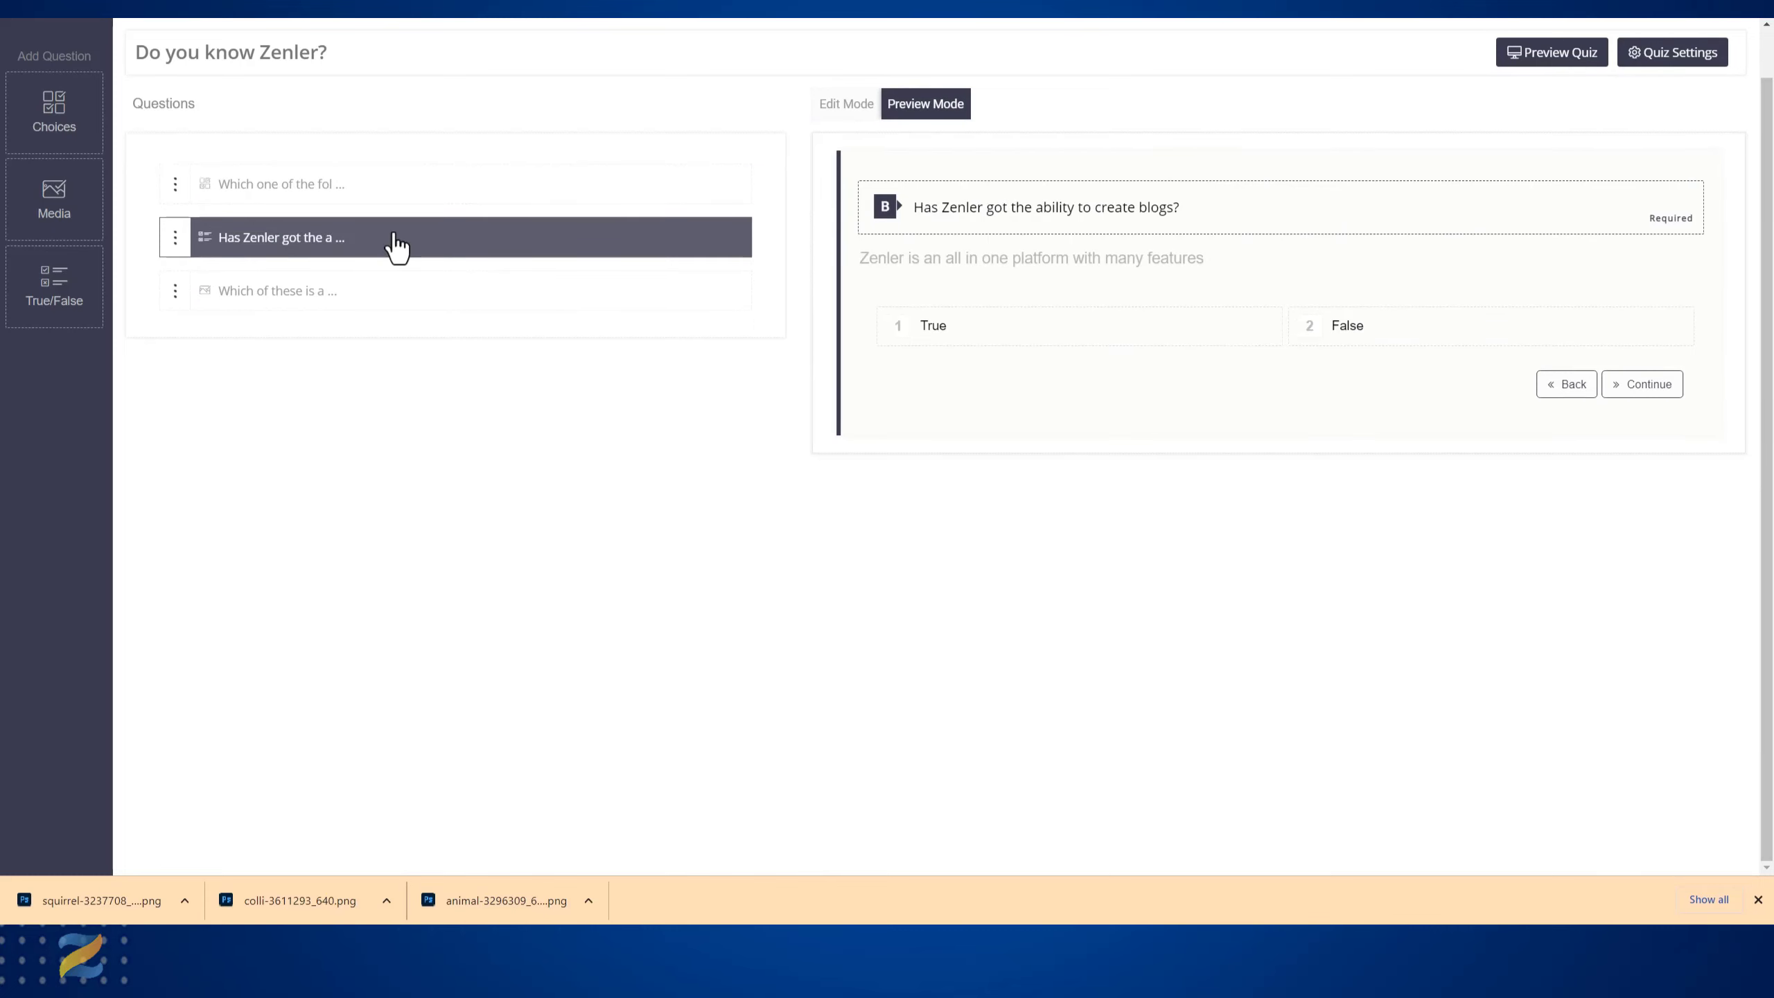
pyautogui.click(393, 314)
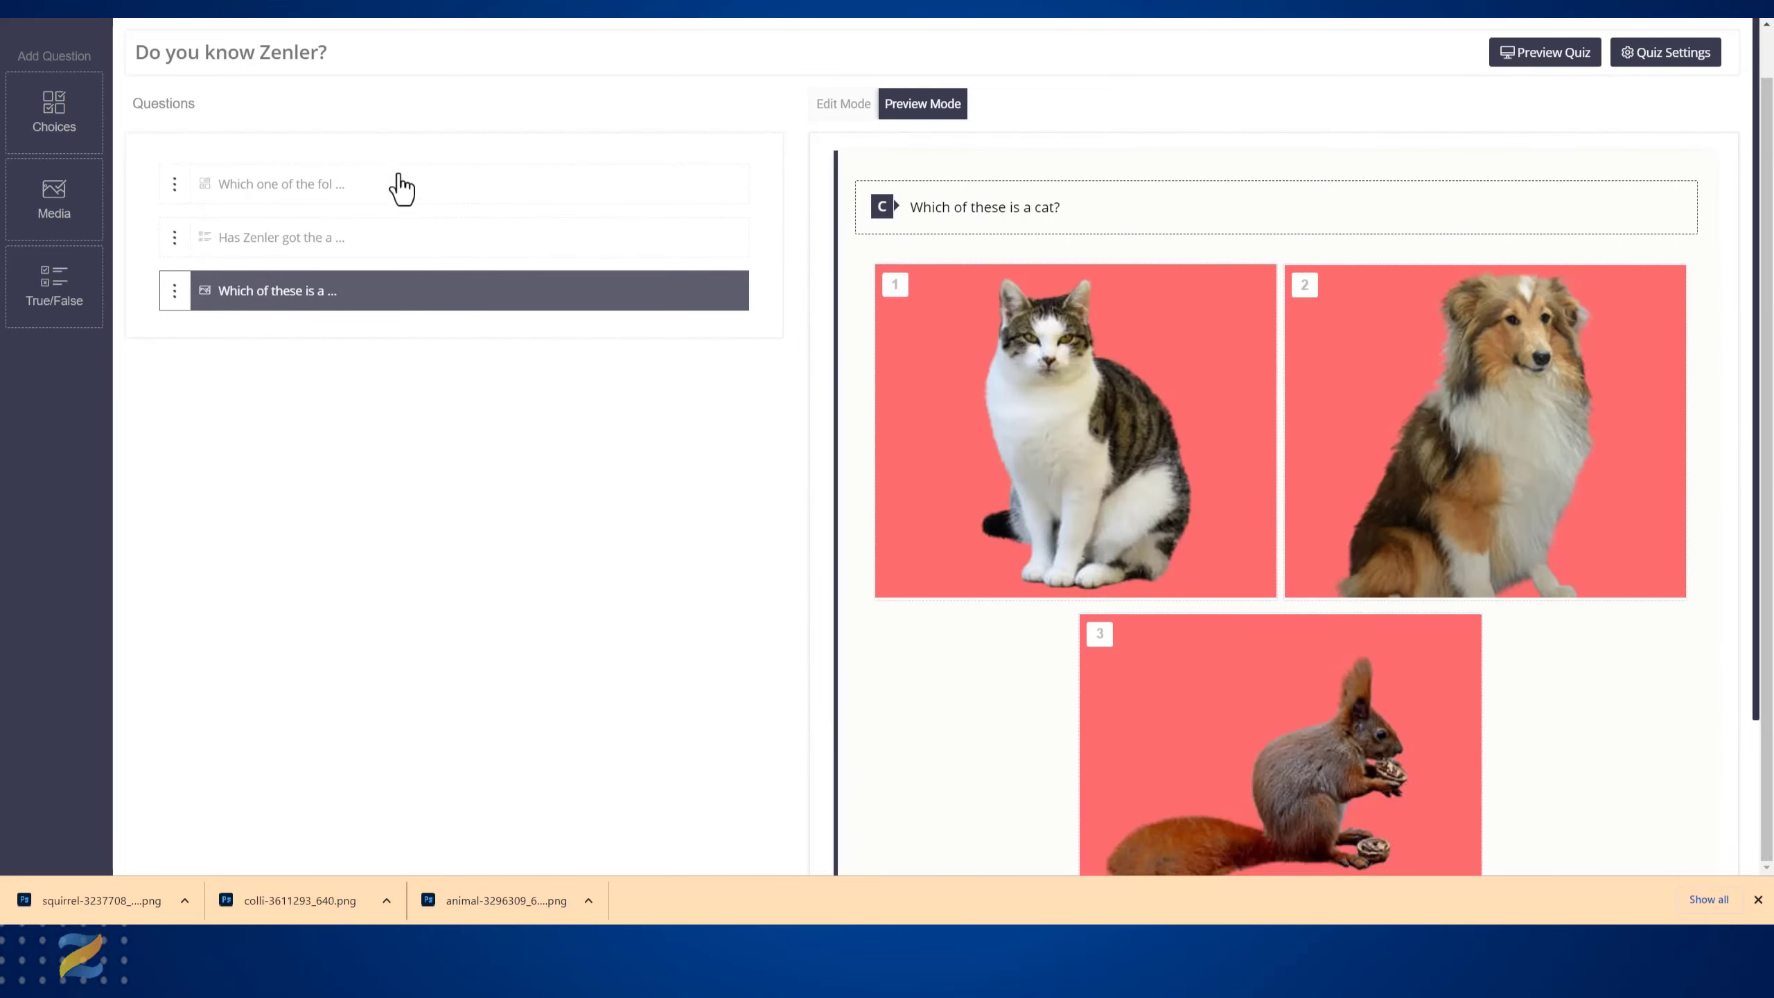
pyautogui.click(400, 183)
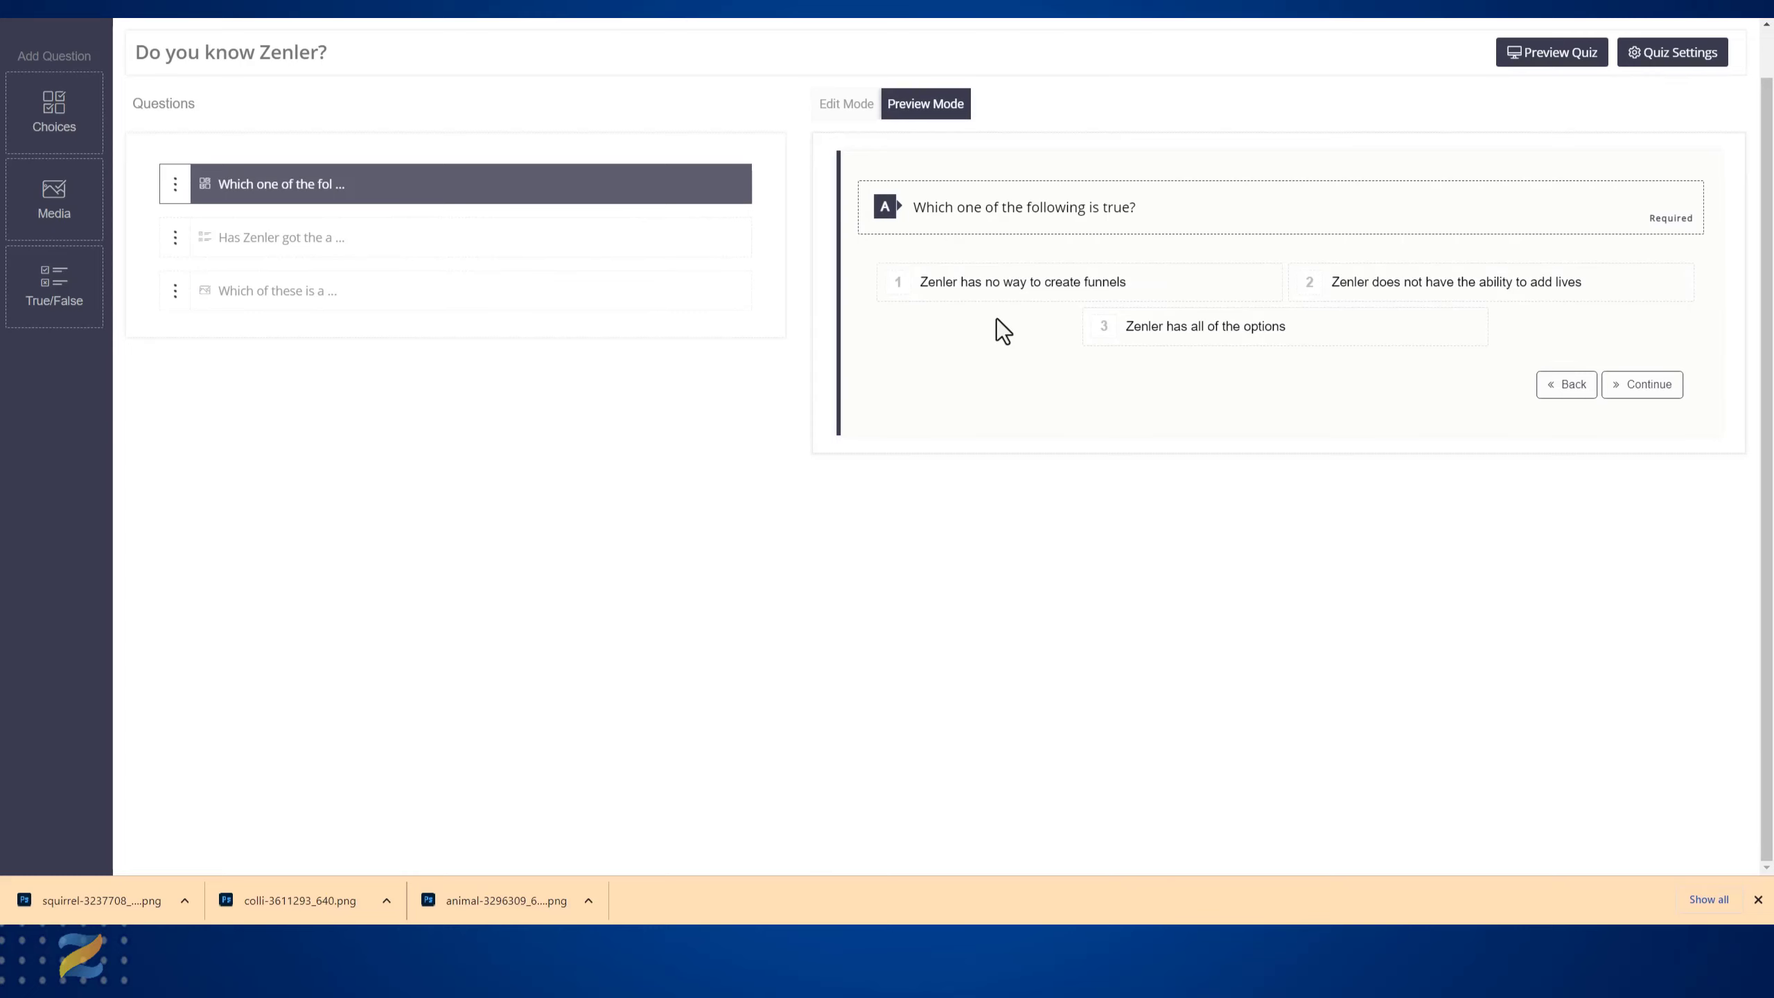
# - Enable Touch & Slide on Mobile in the quiz's general settings
pyautogui.click(1676, 60)
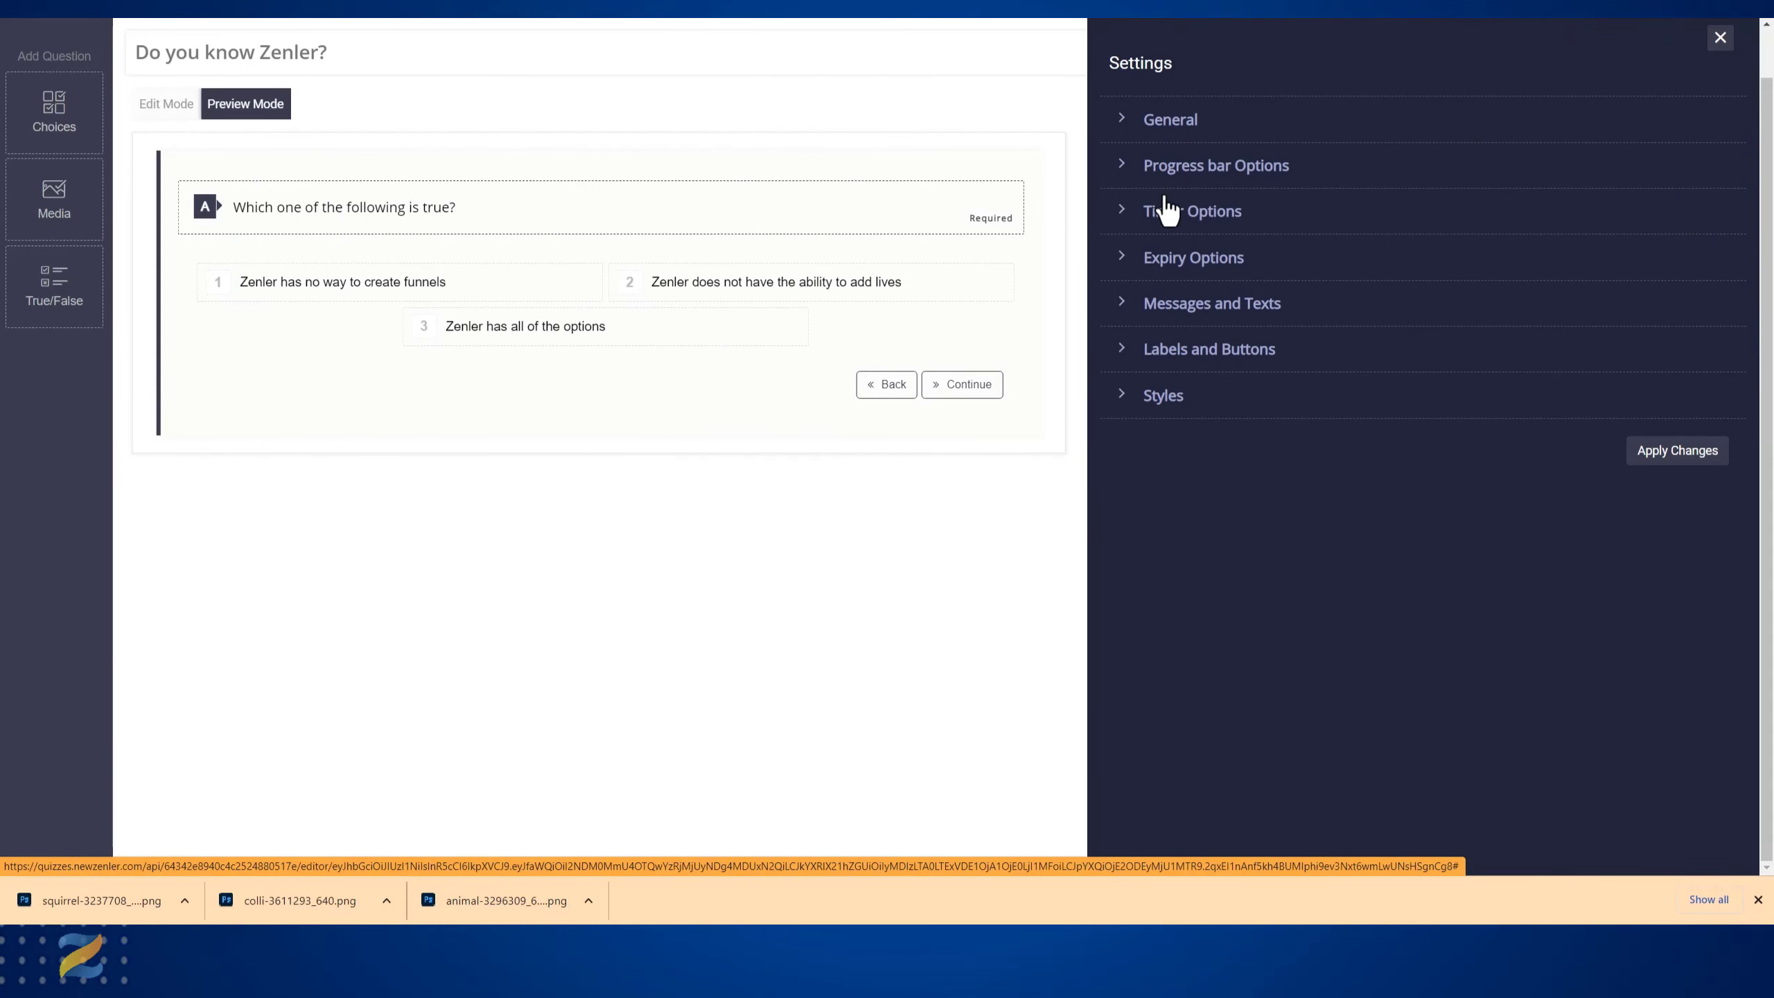
pyautogui.click(1123, 120)
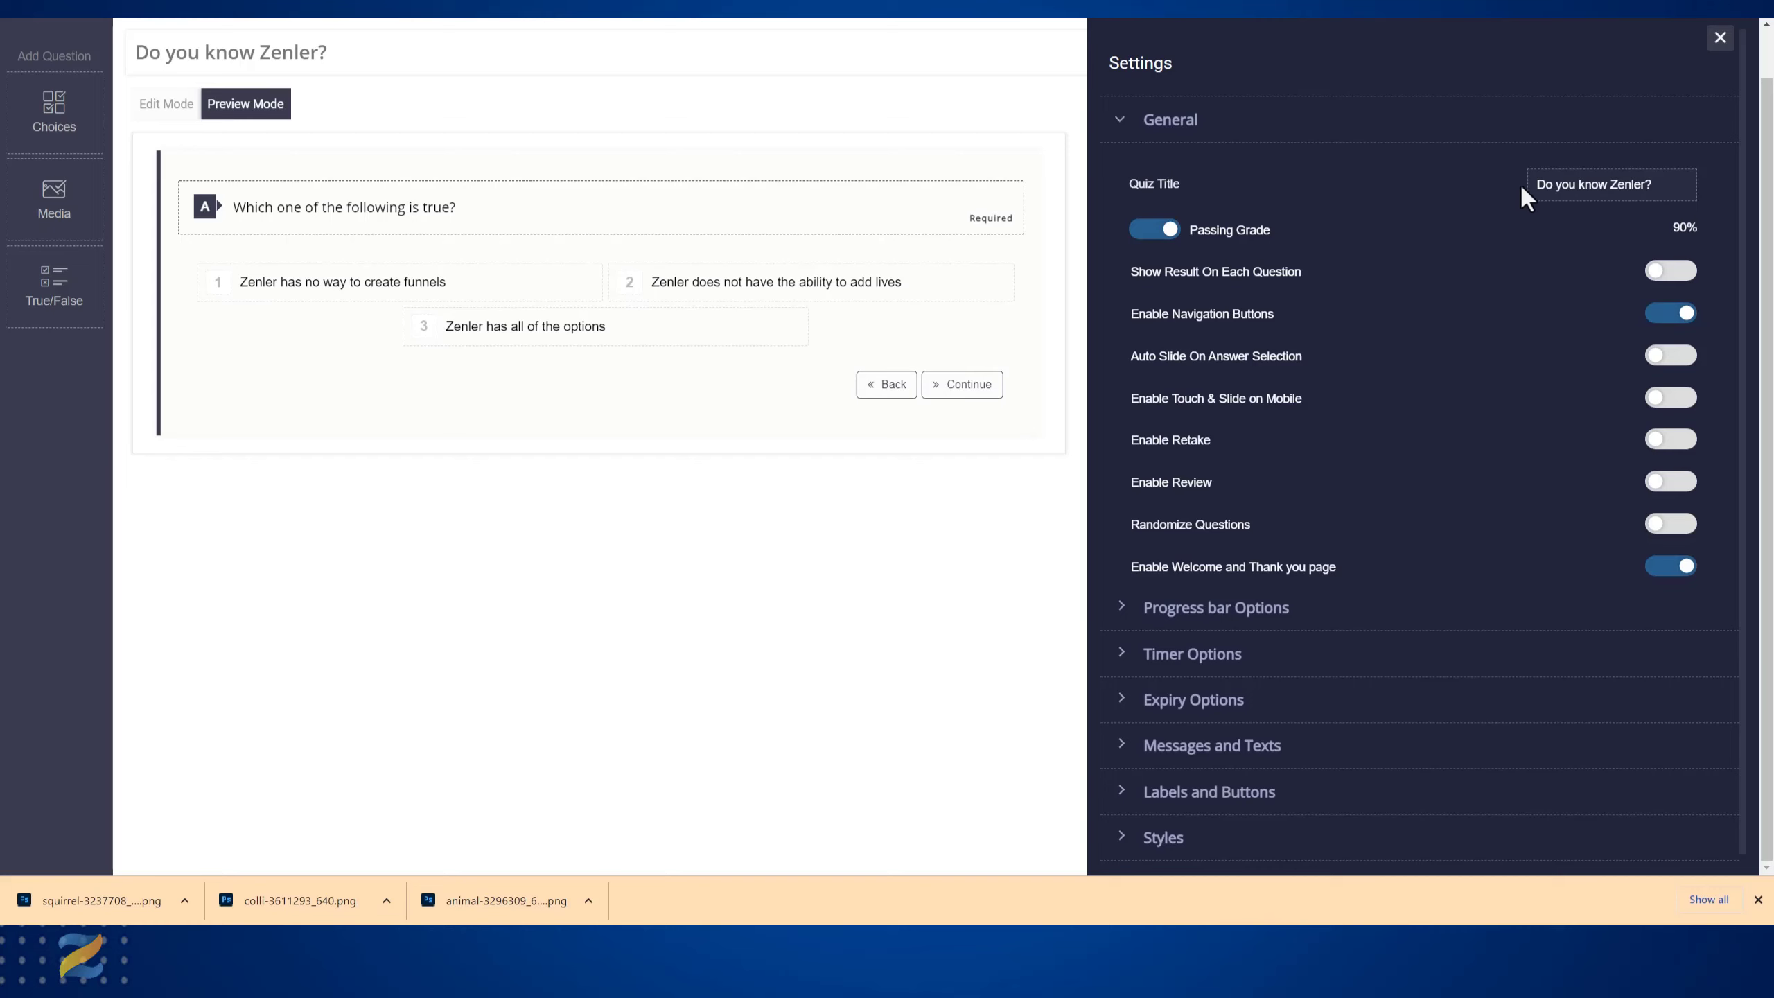
pyautogui.scroll(-1, 1509, 370)
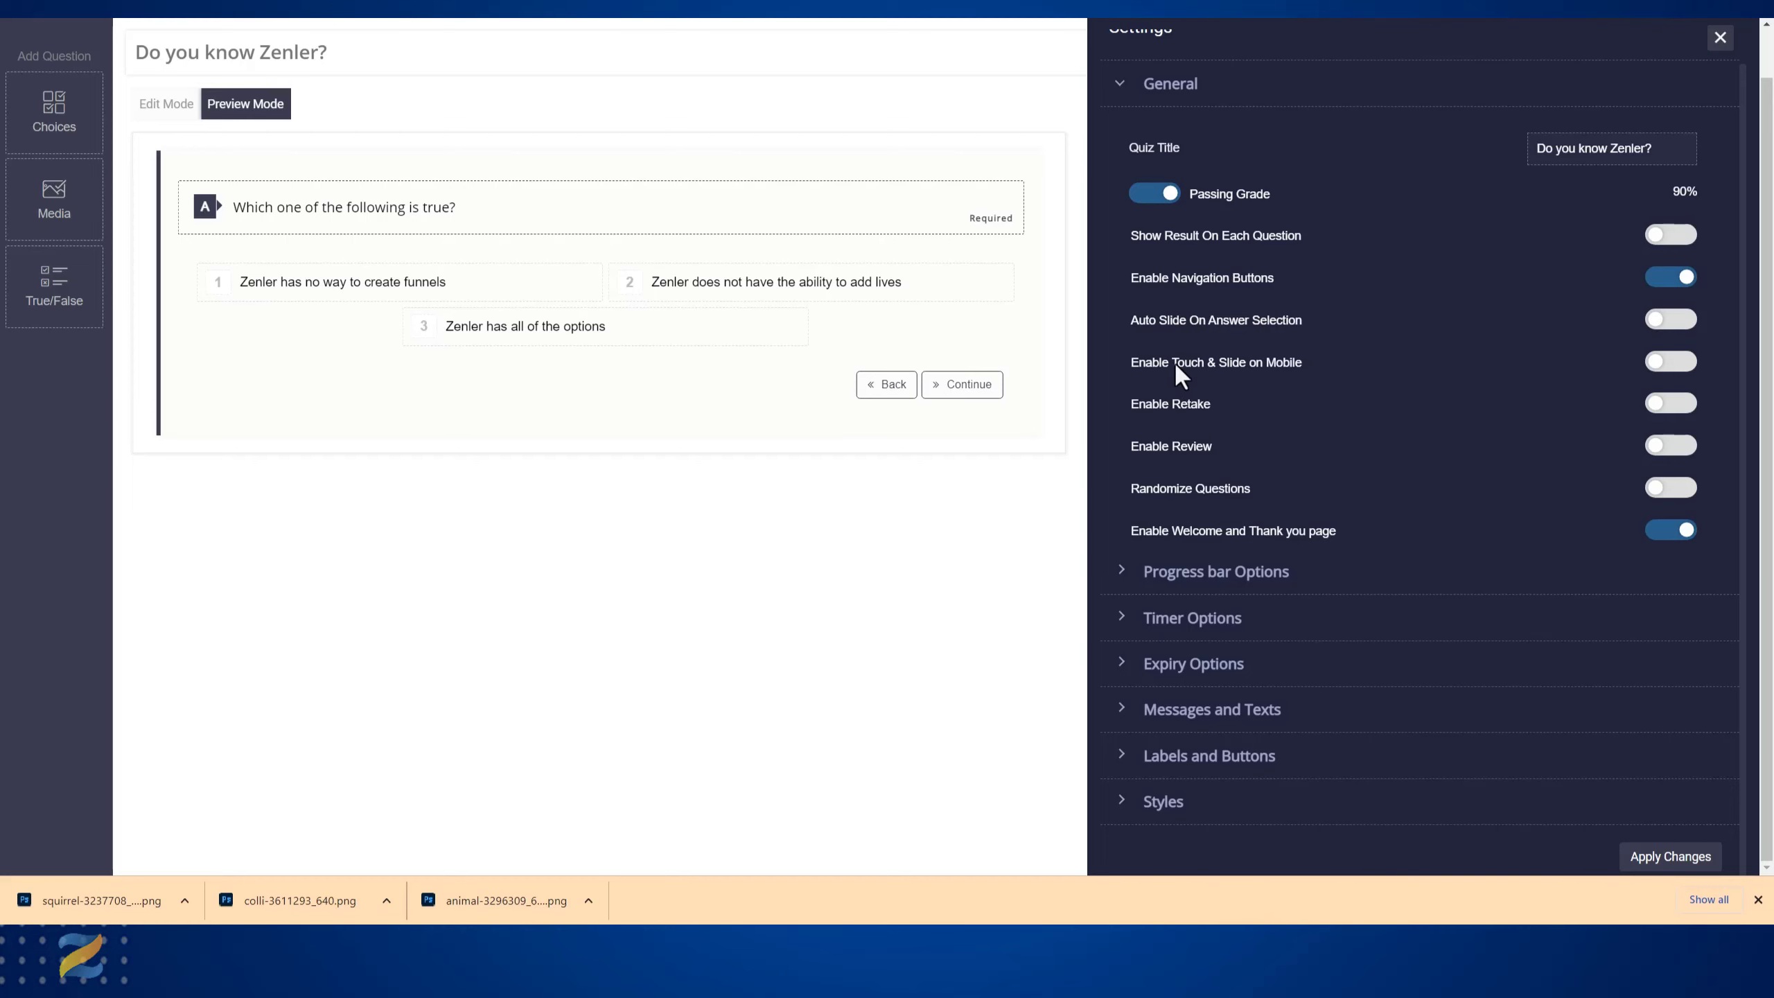
pyautogui.click(1675, 361)
# - Enable the quiz timer, keeping its display style, and enable the quiz's expiry system
pyautogui.click(1122, 579)
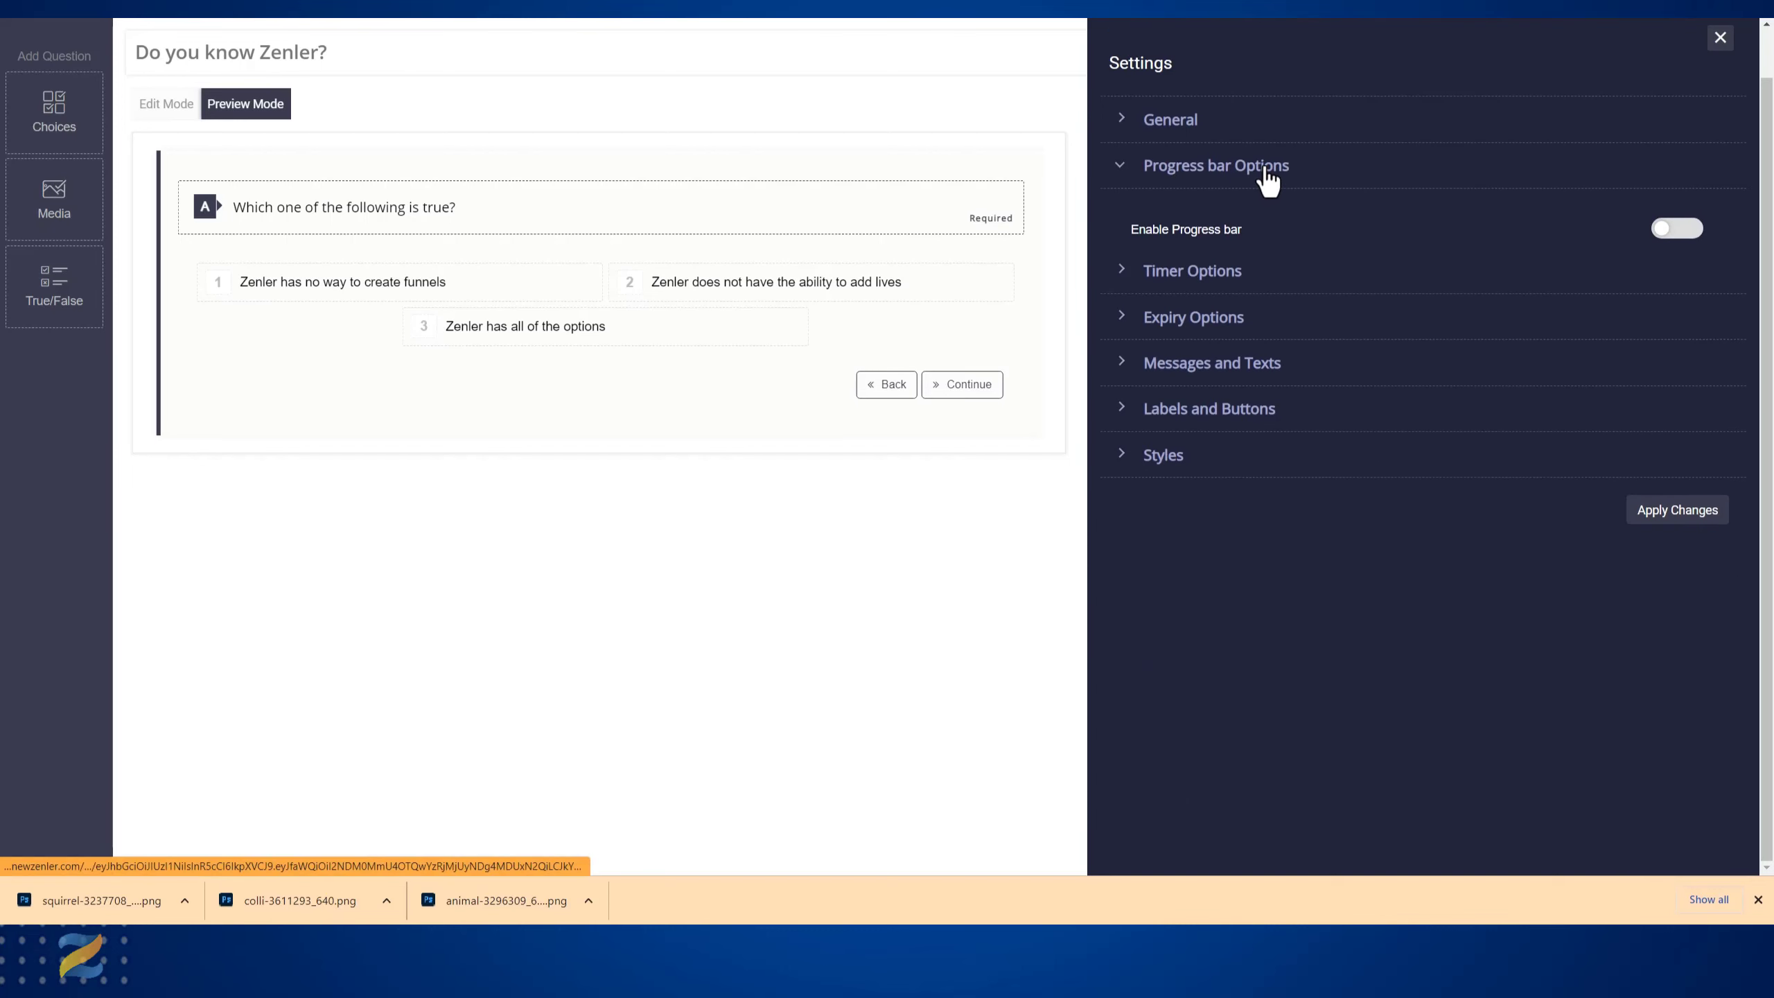
pyautogui.click(1123, 276)
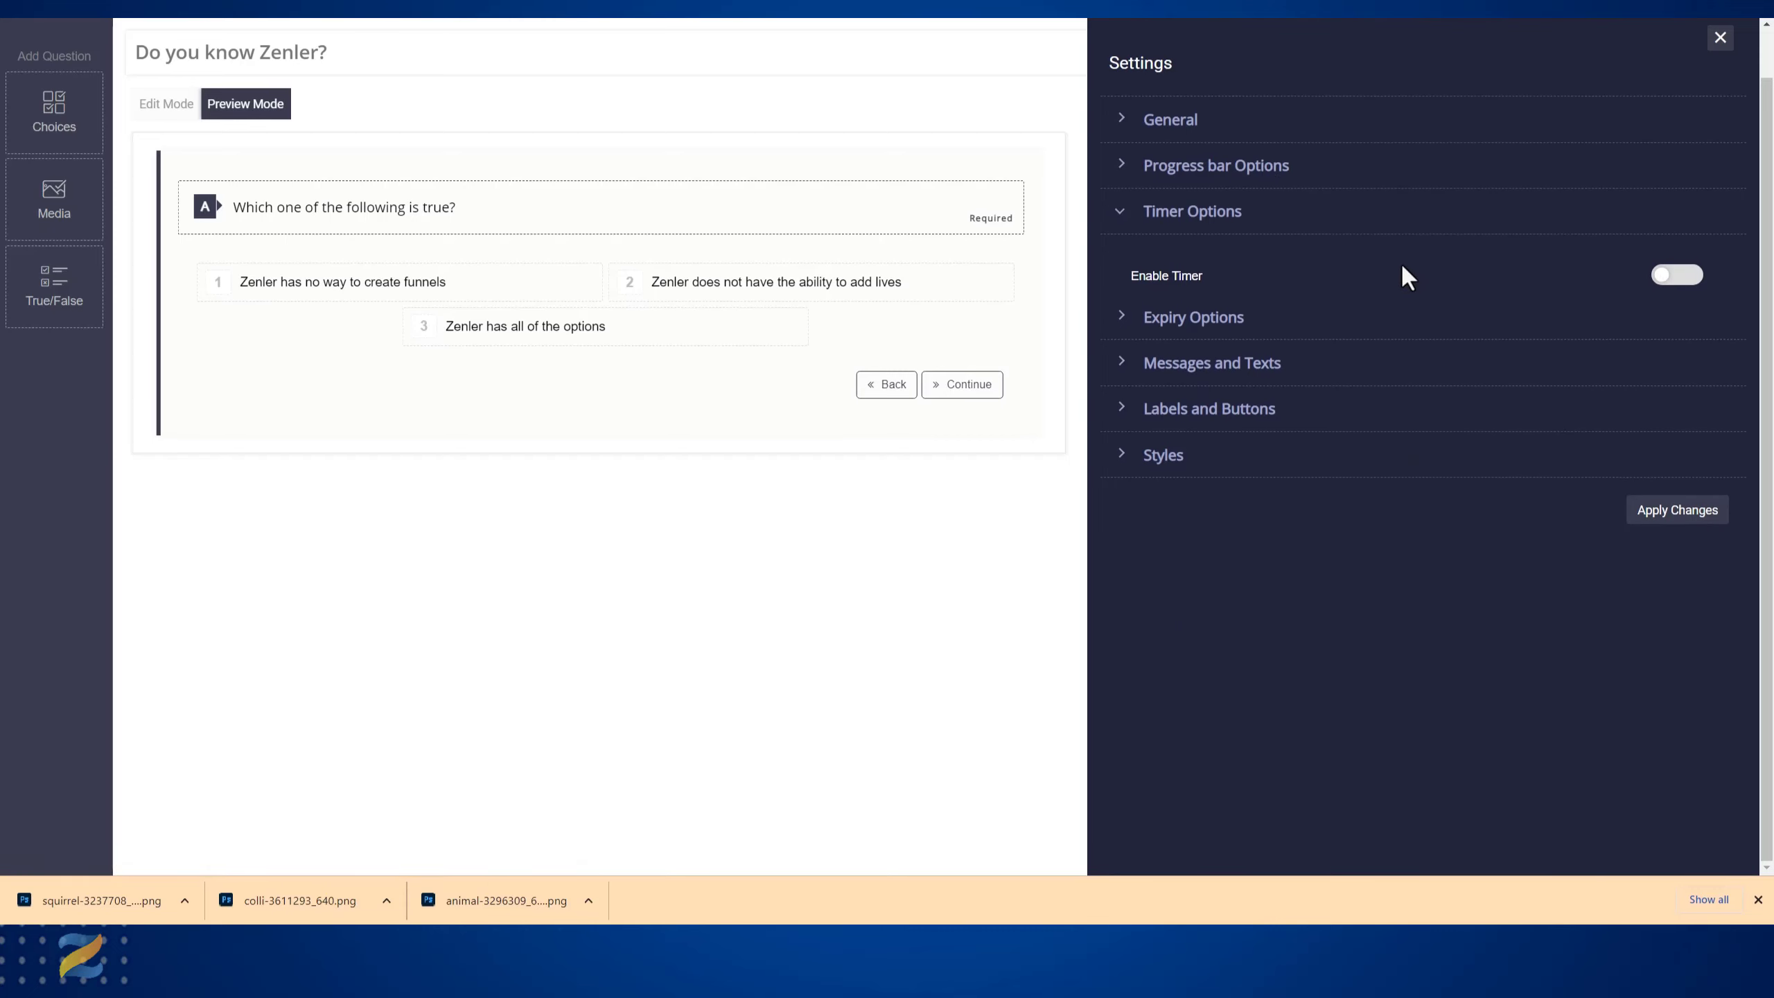
pyautogui.click(1673, 276)
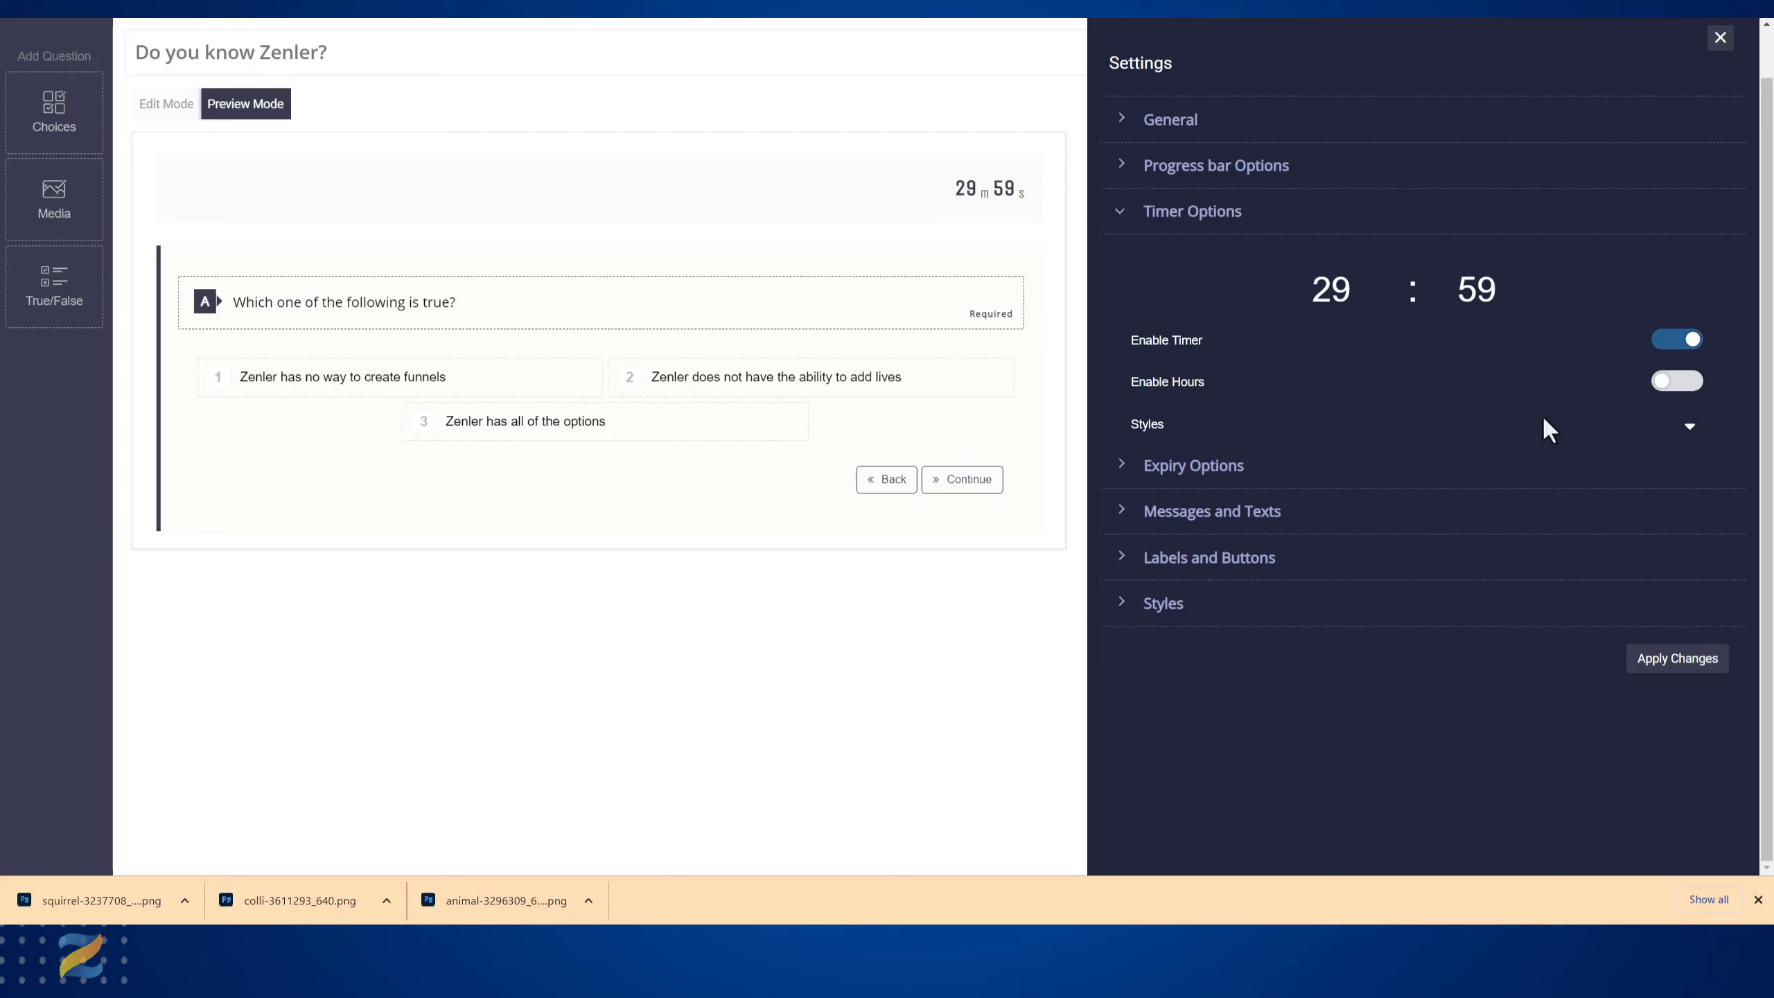
pyautogui.click(1690, 427)
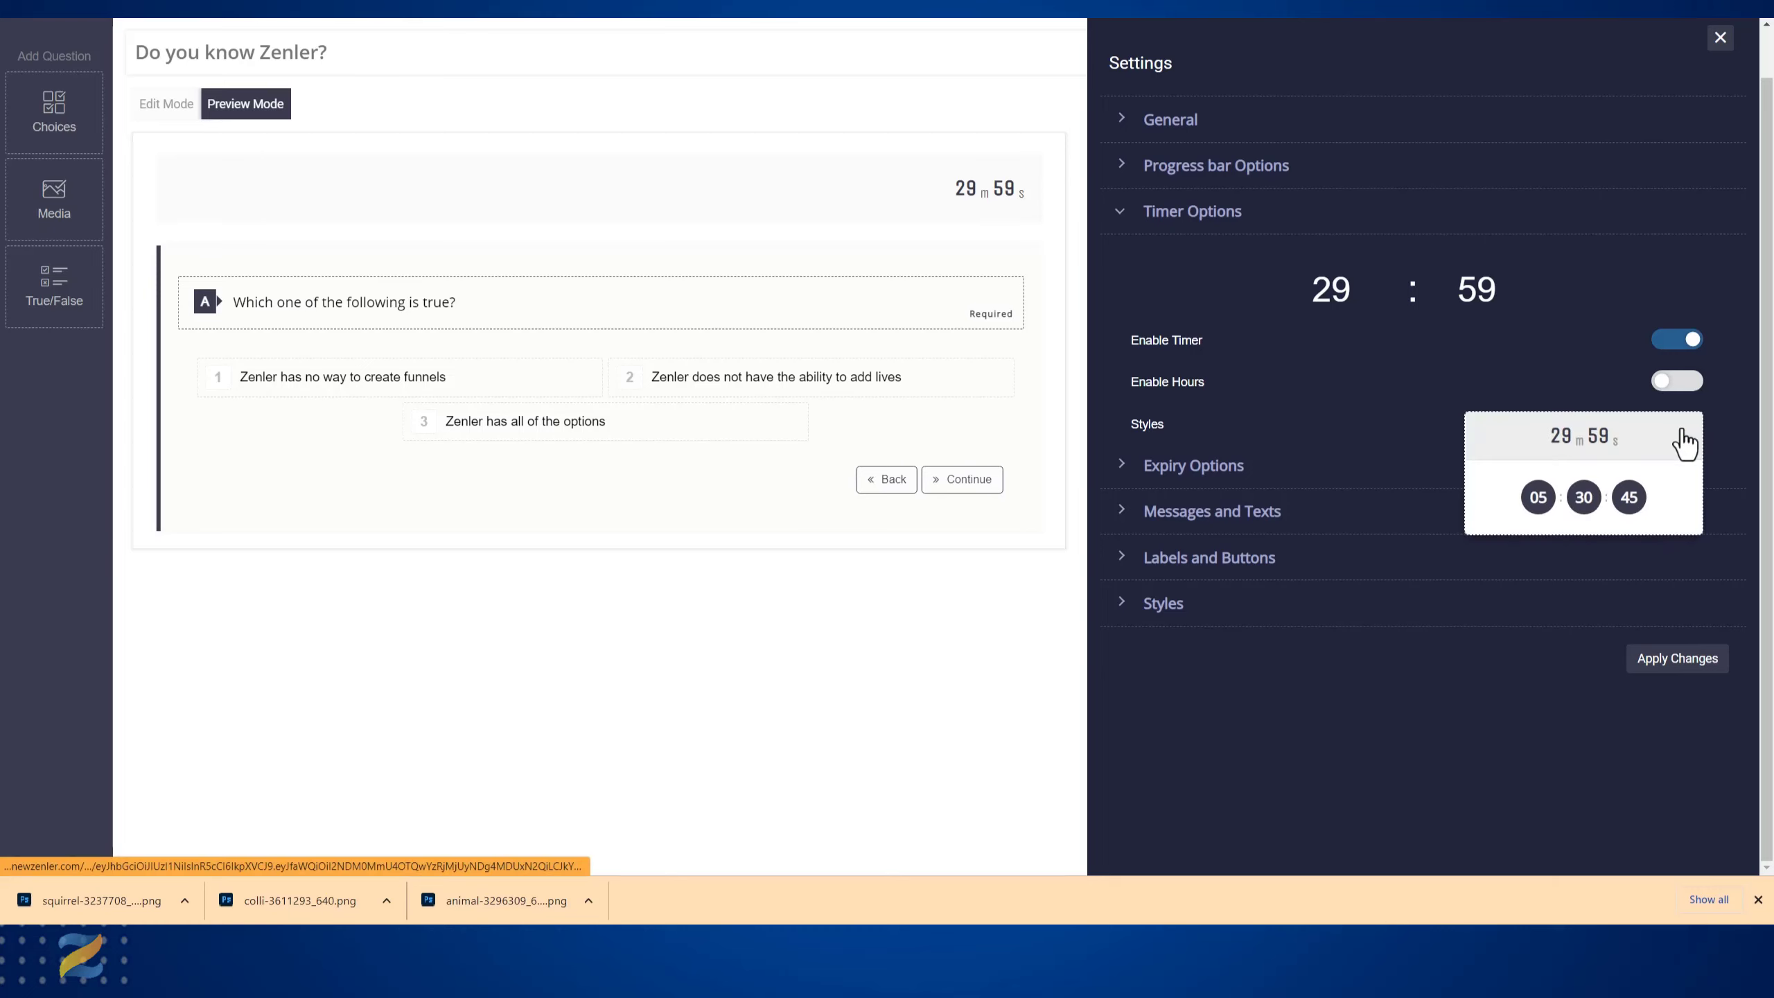
pyautogui.click(1289, 419)
pyautogui.click(1142, 475)
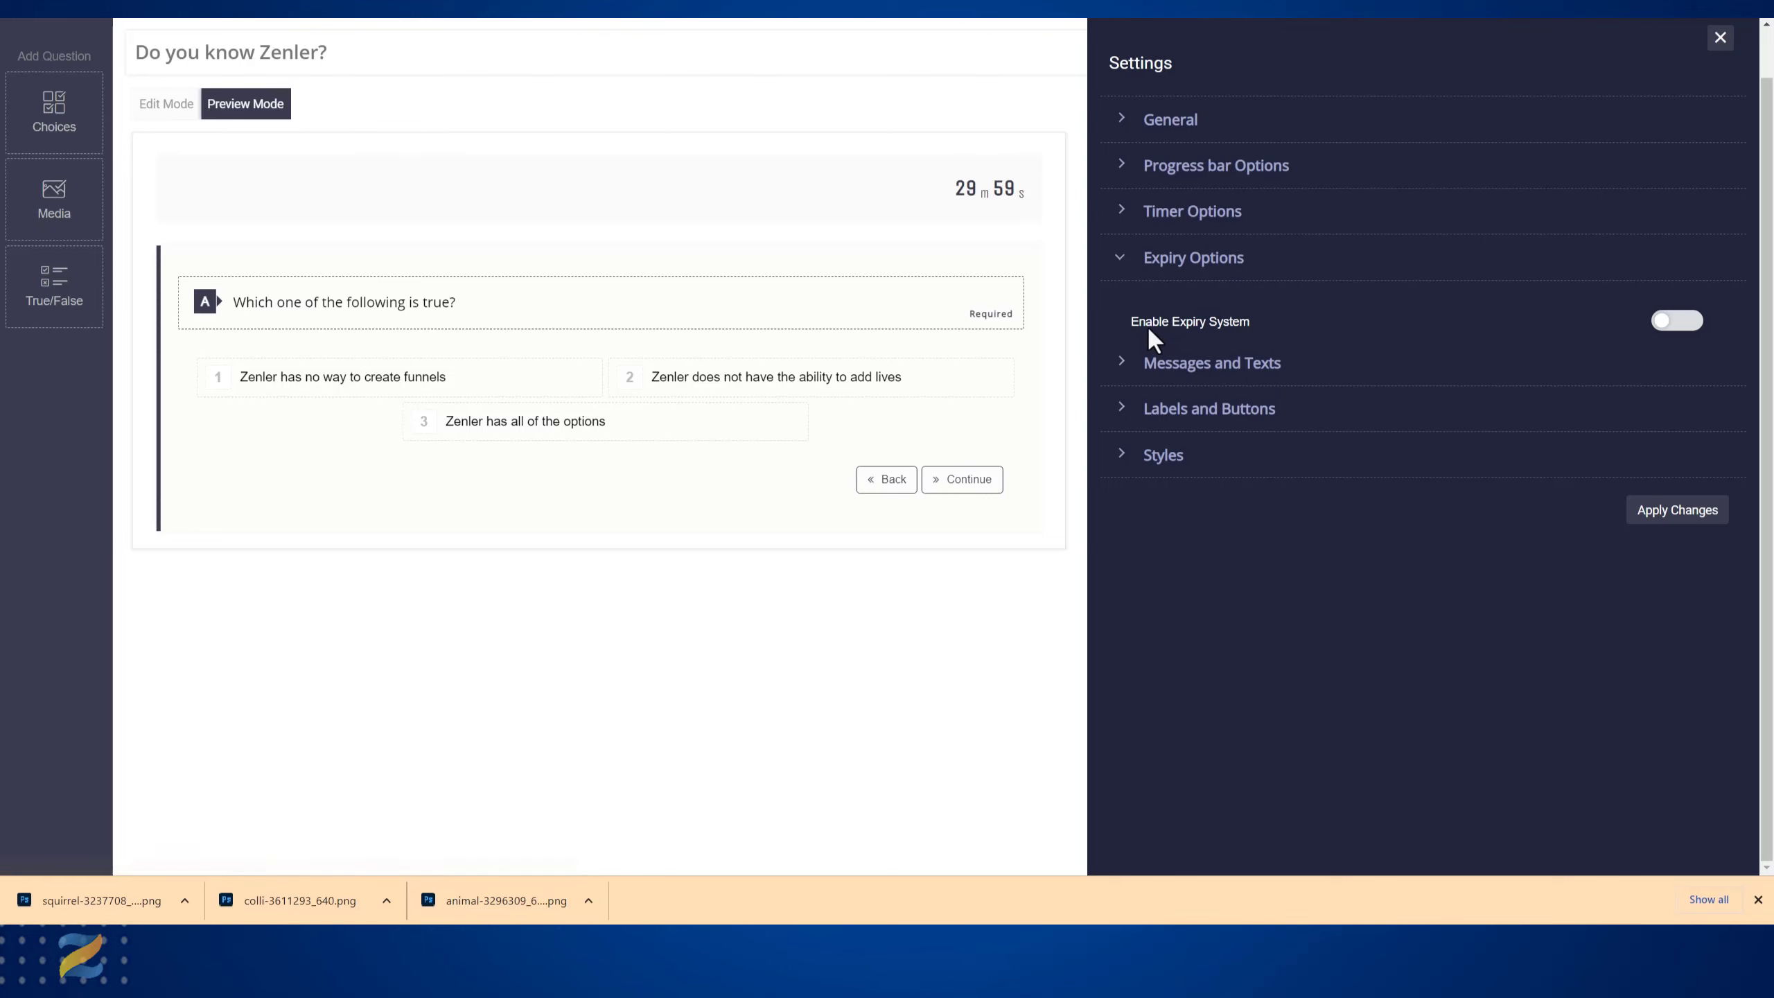
pyautogui.click(1680, 323)
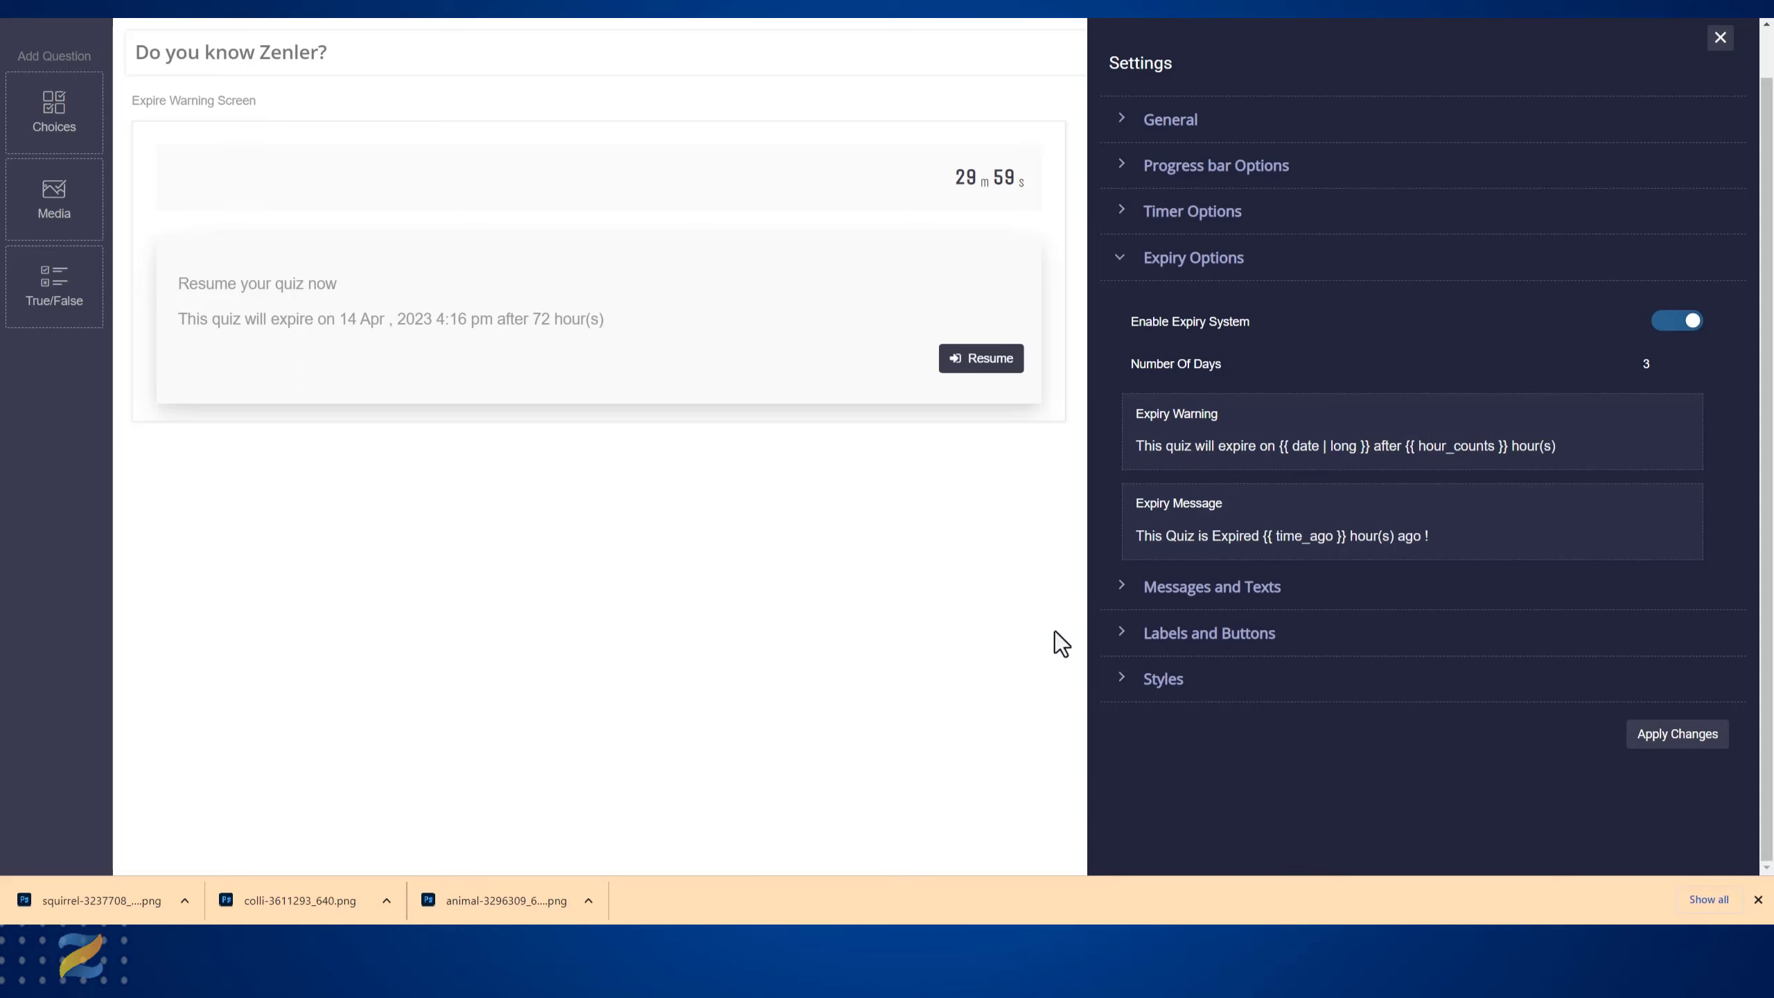
# - Review the editable quiz message texts for the Welcome, Thank you and Quiz Fail pages
pyautogui.click(1121, 589)
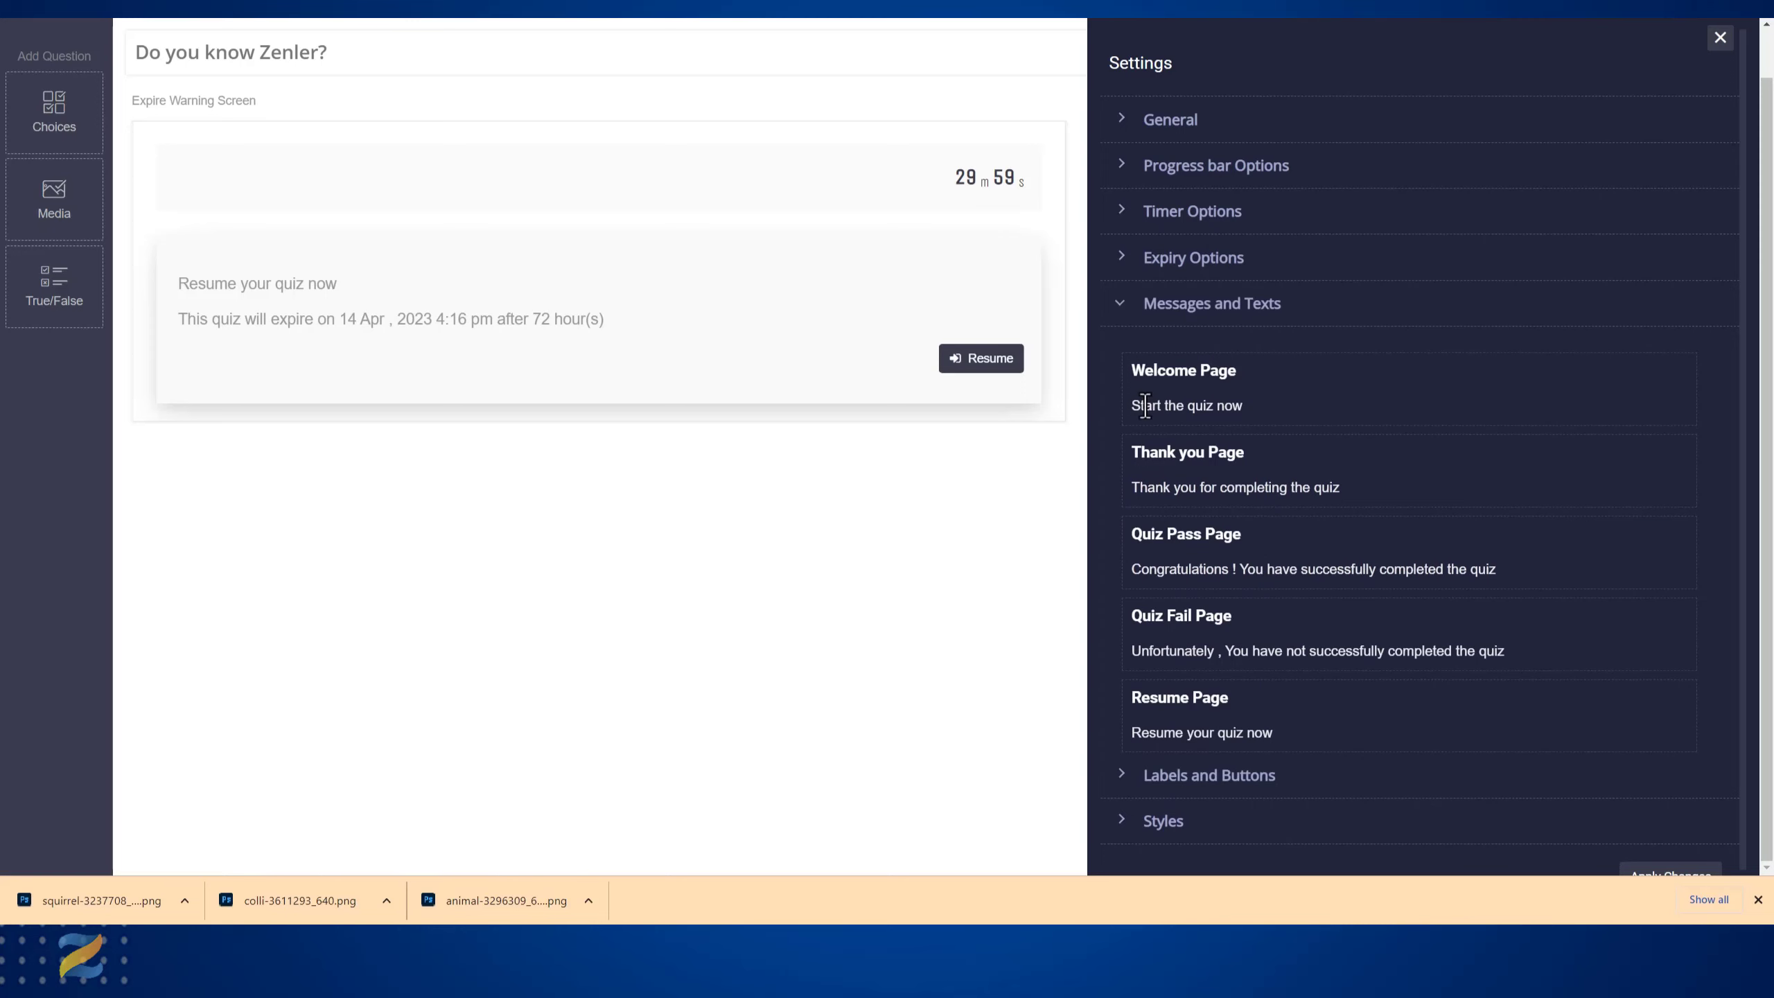
pyautogui.moveTo(1145, 405); pyautogui.dragTo(1267, 404)
pyautogui.click(1197, 491)
pyautogui.click(1192, 650)
# - Switch the quiz's question labels to the numeric 123 style
pyautogui.click(1123, 777)
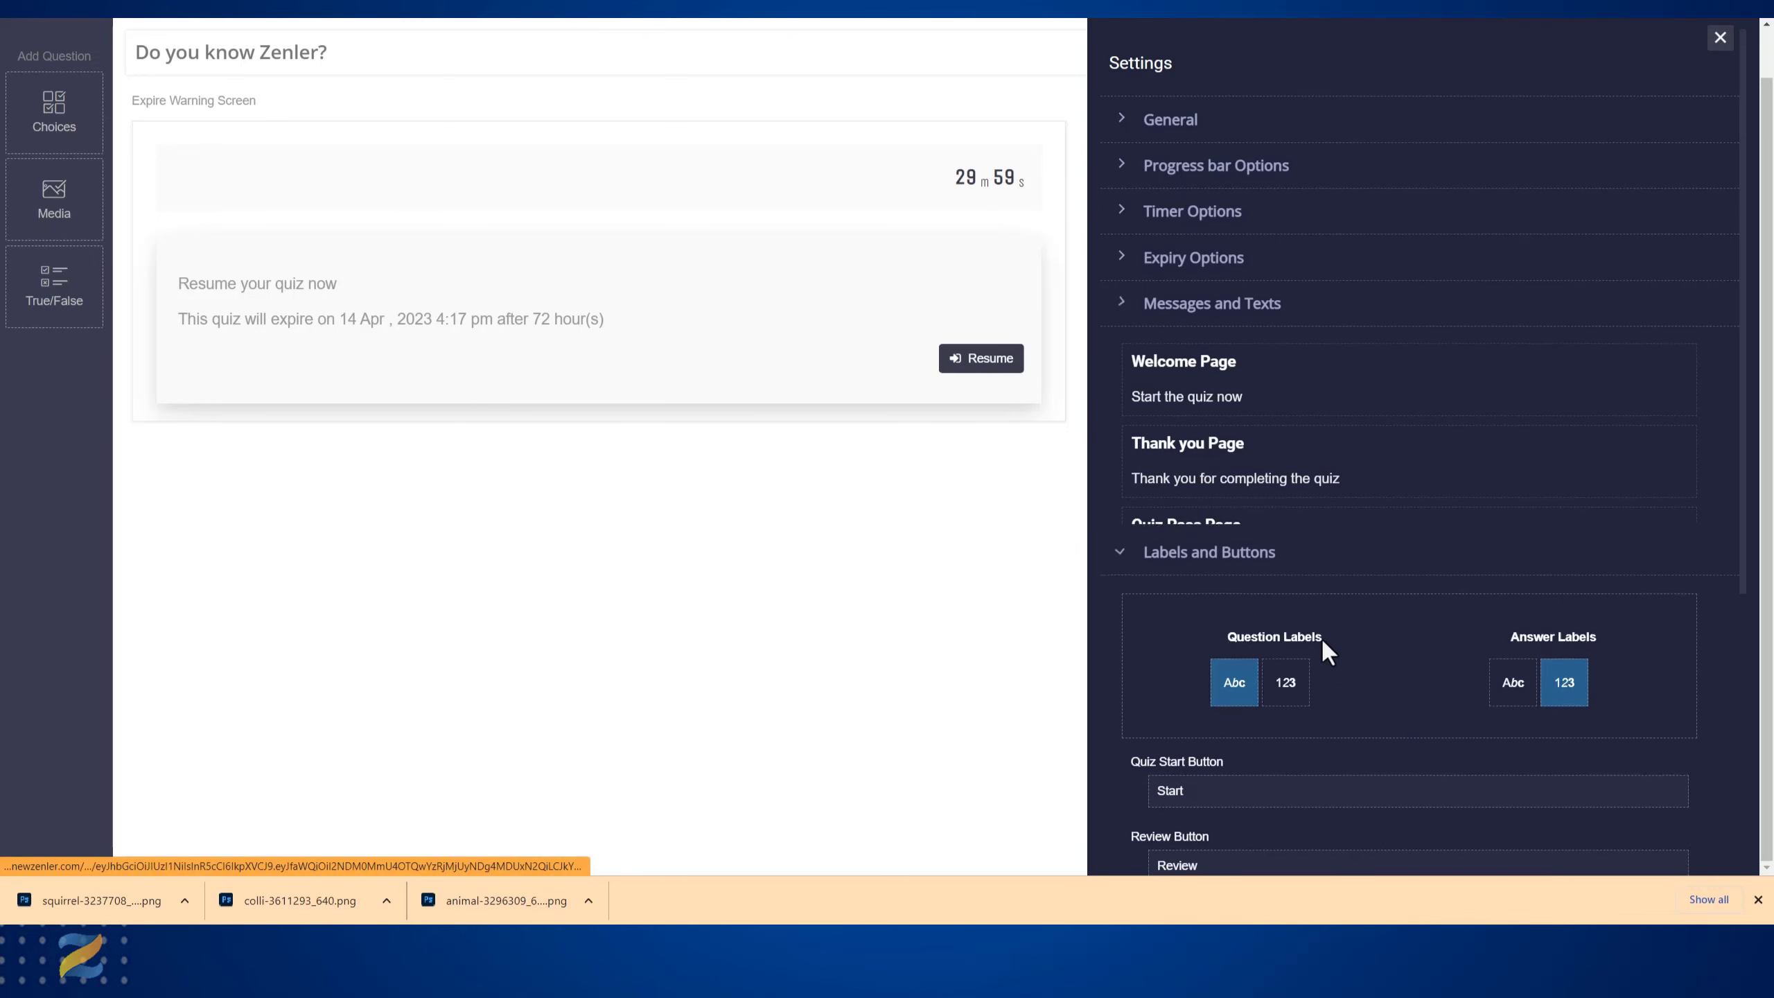
pyautogui.scroll(-3, 1337, 515)
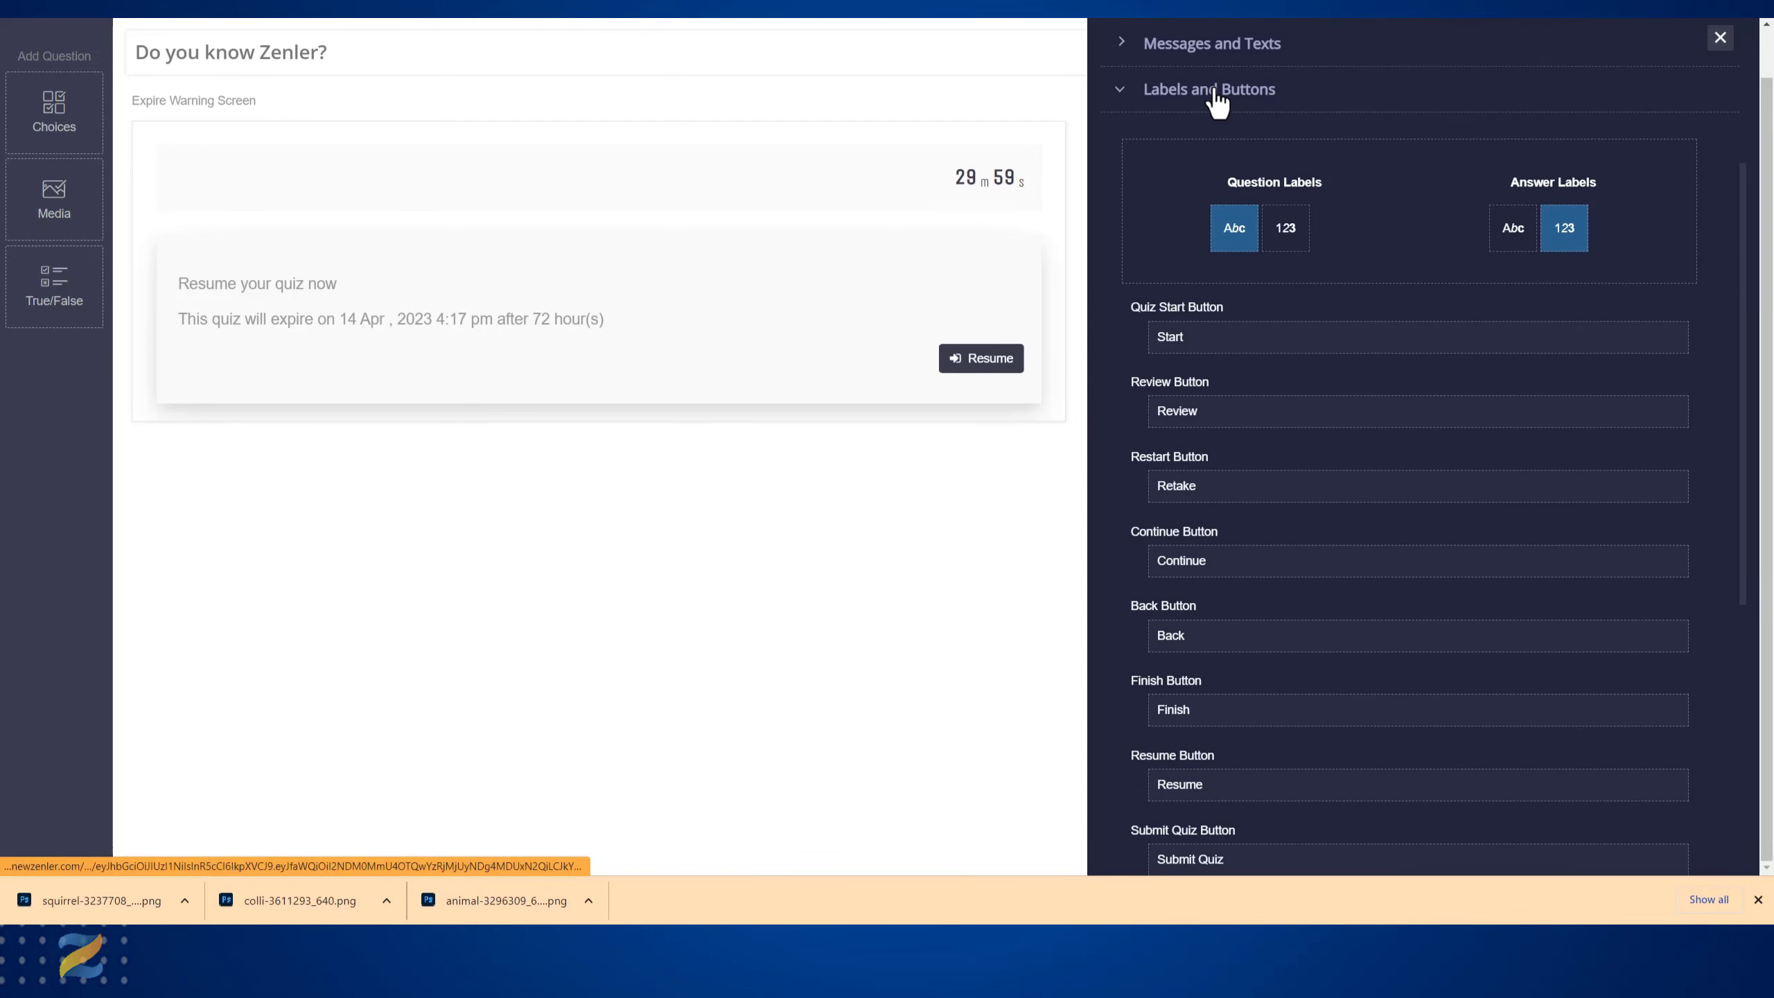
pyautogui.click(1291, 233)
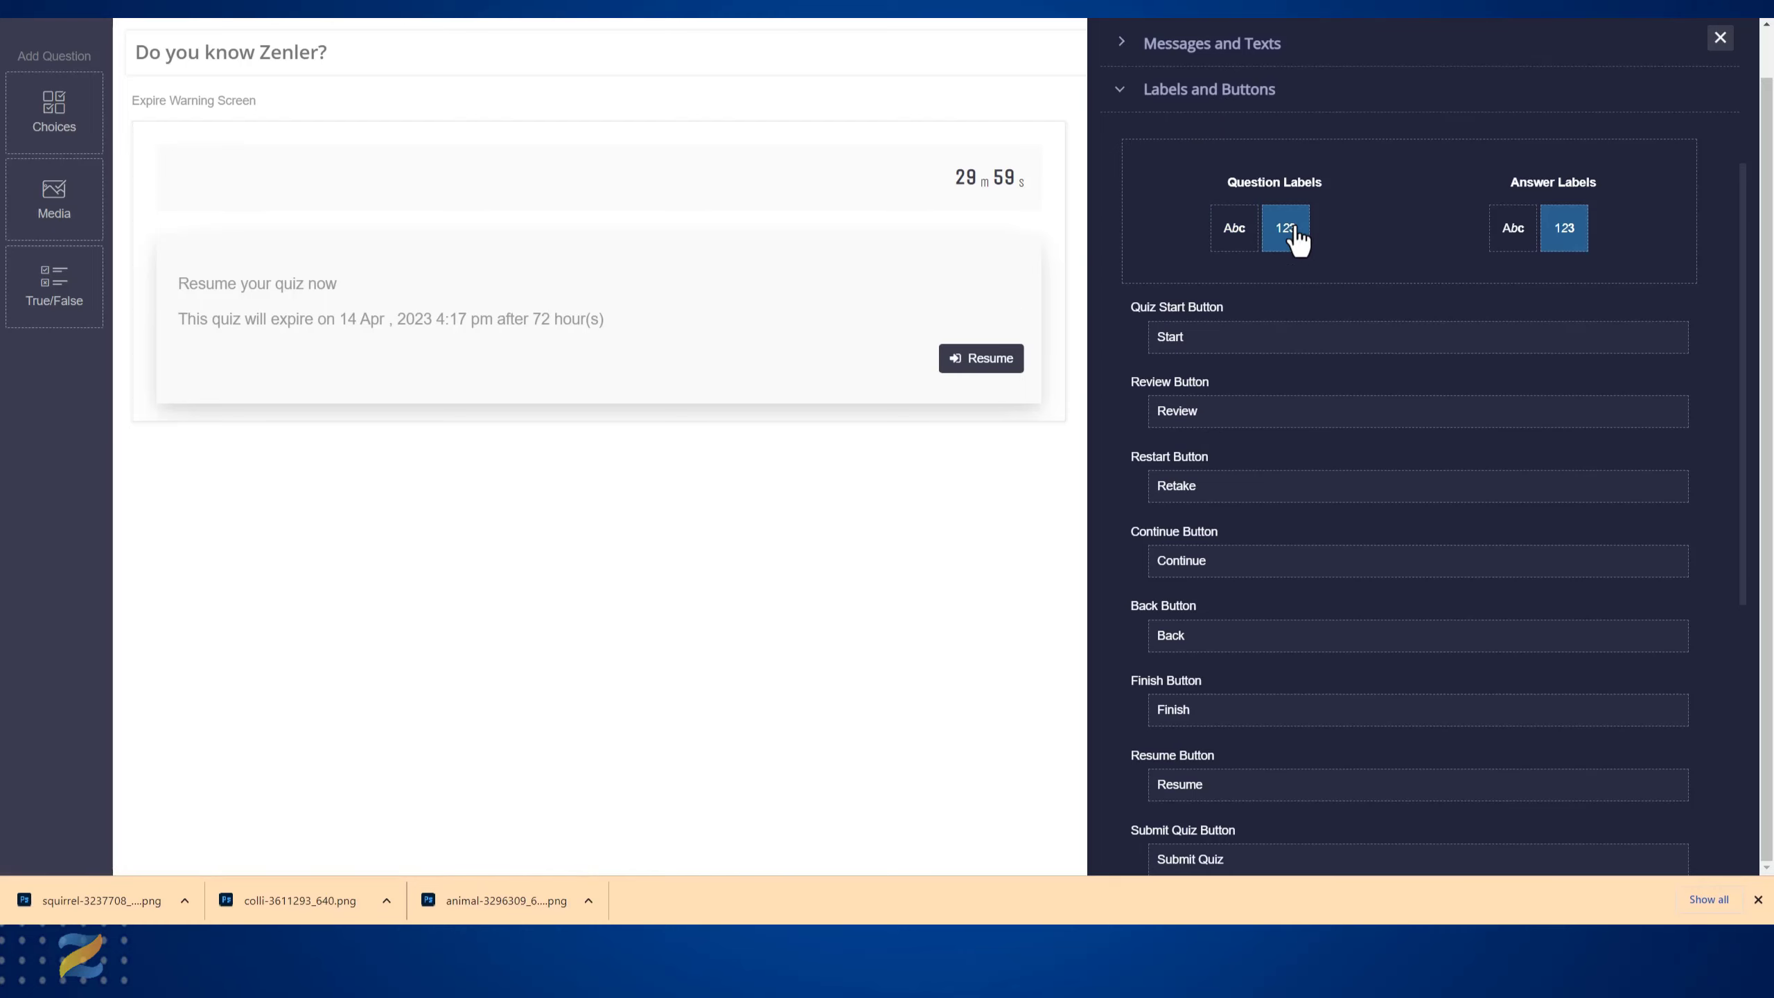
# - Set the quiz's question labels to the alphabetic Abc style and save the changed settings
pyautogui.click(1234, 233)
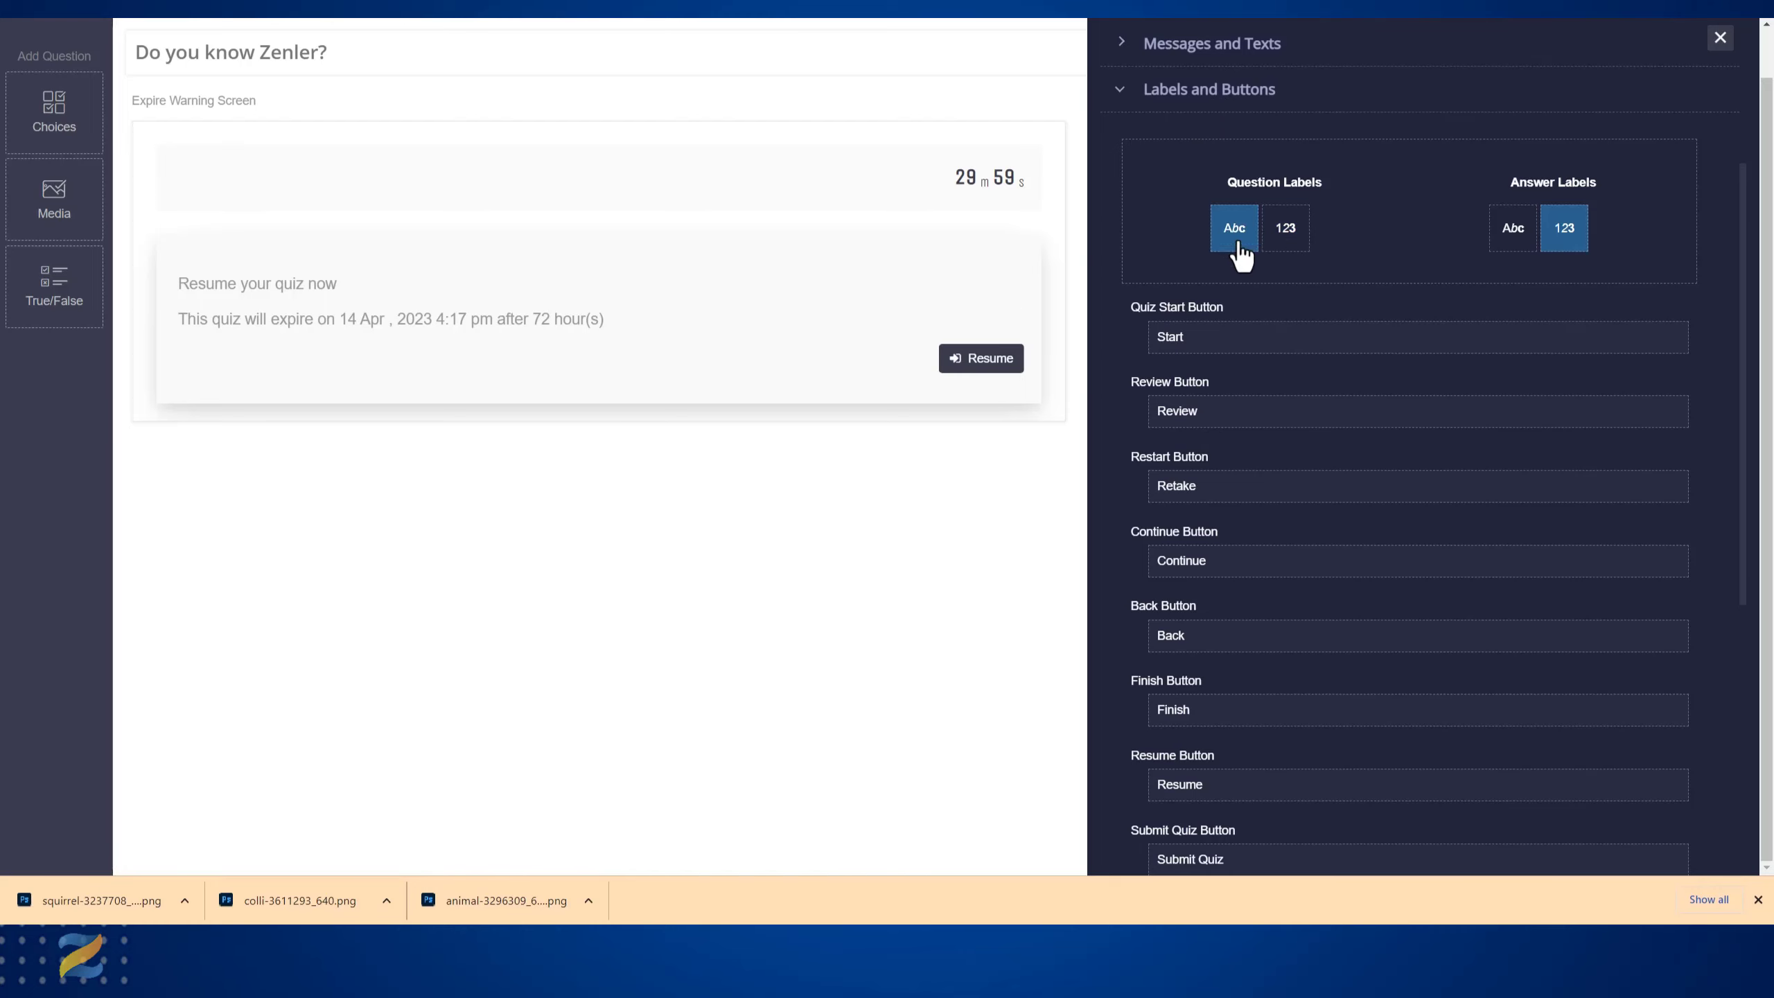
pyautogui.scroll(1, 671, 323)
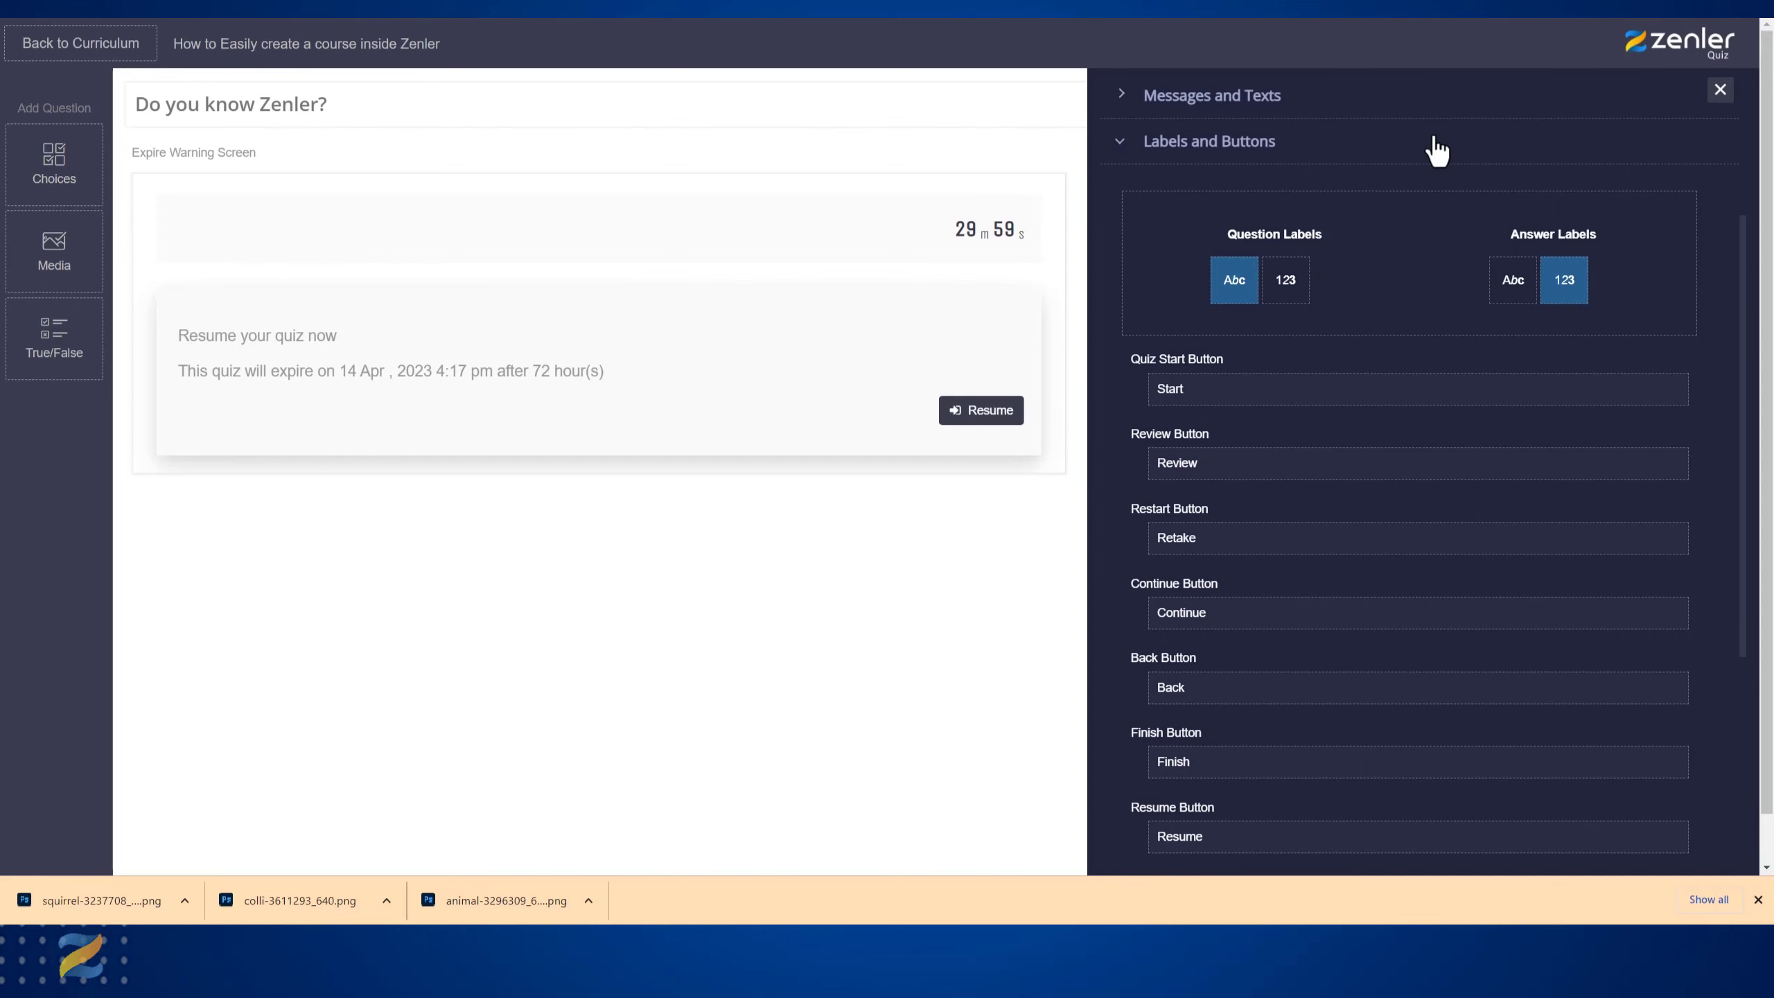
pyautogui.click(1720, 89)
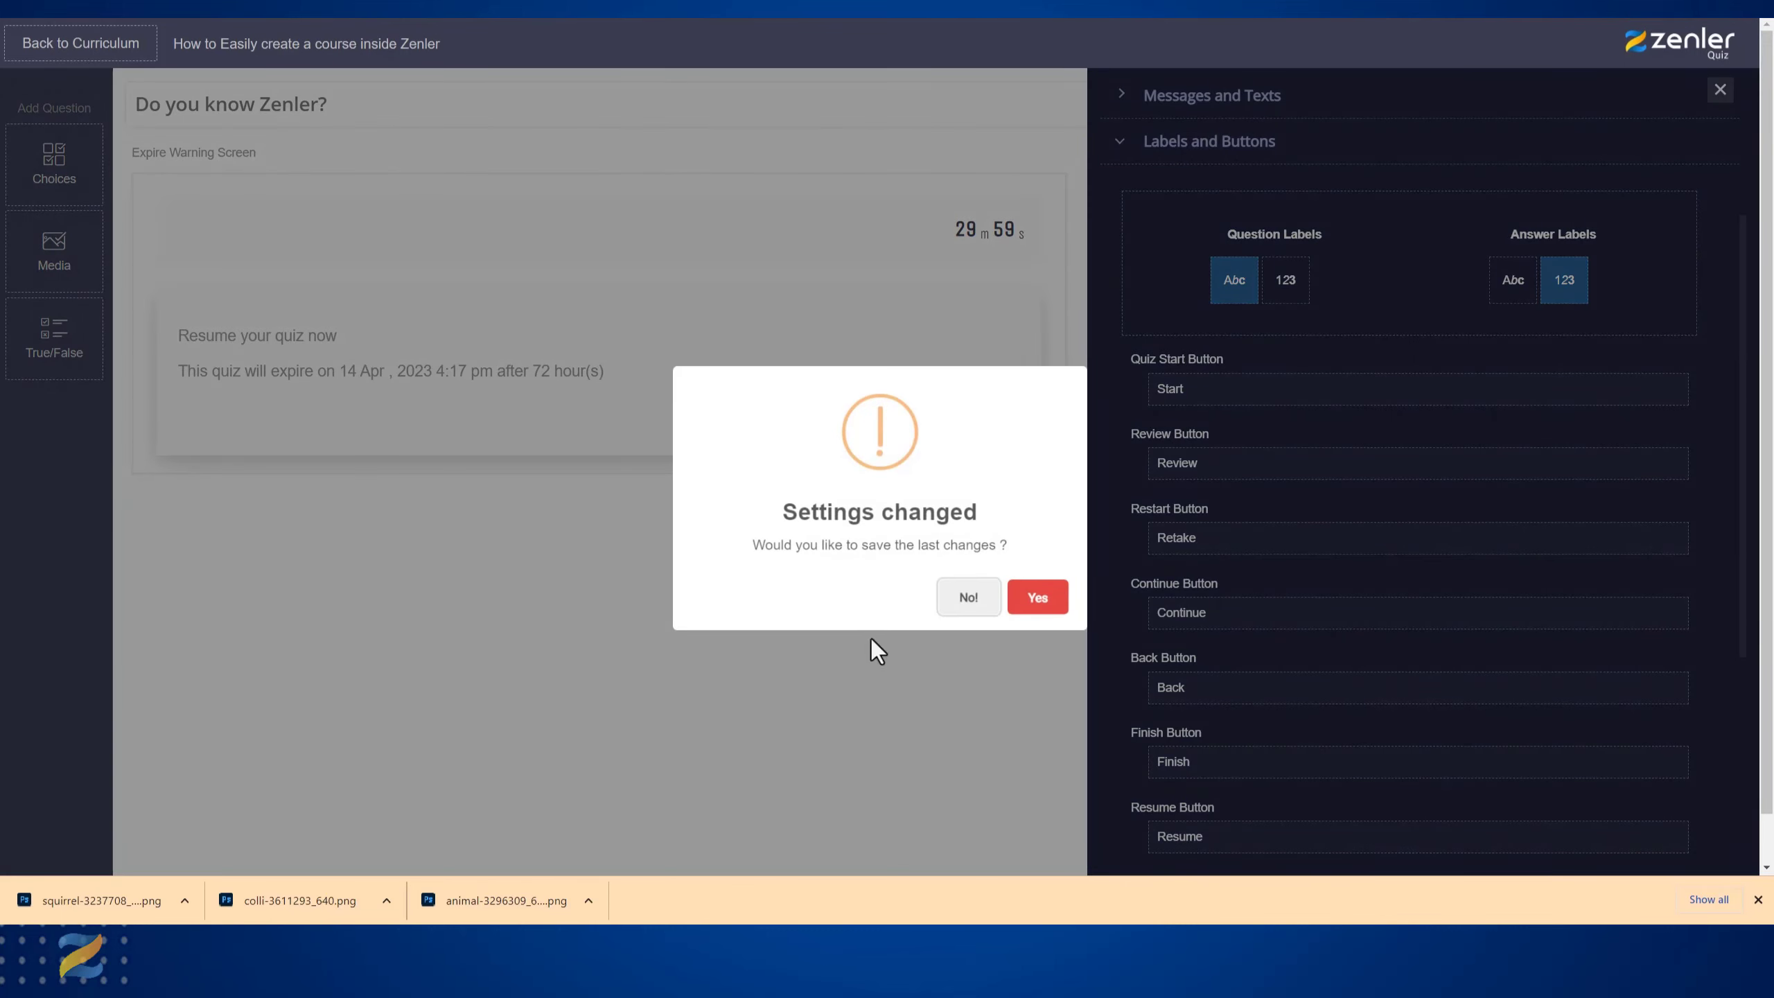
pyautogui.click(1011, 599)
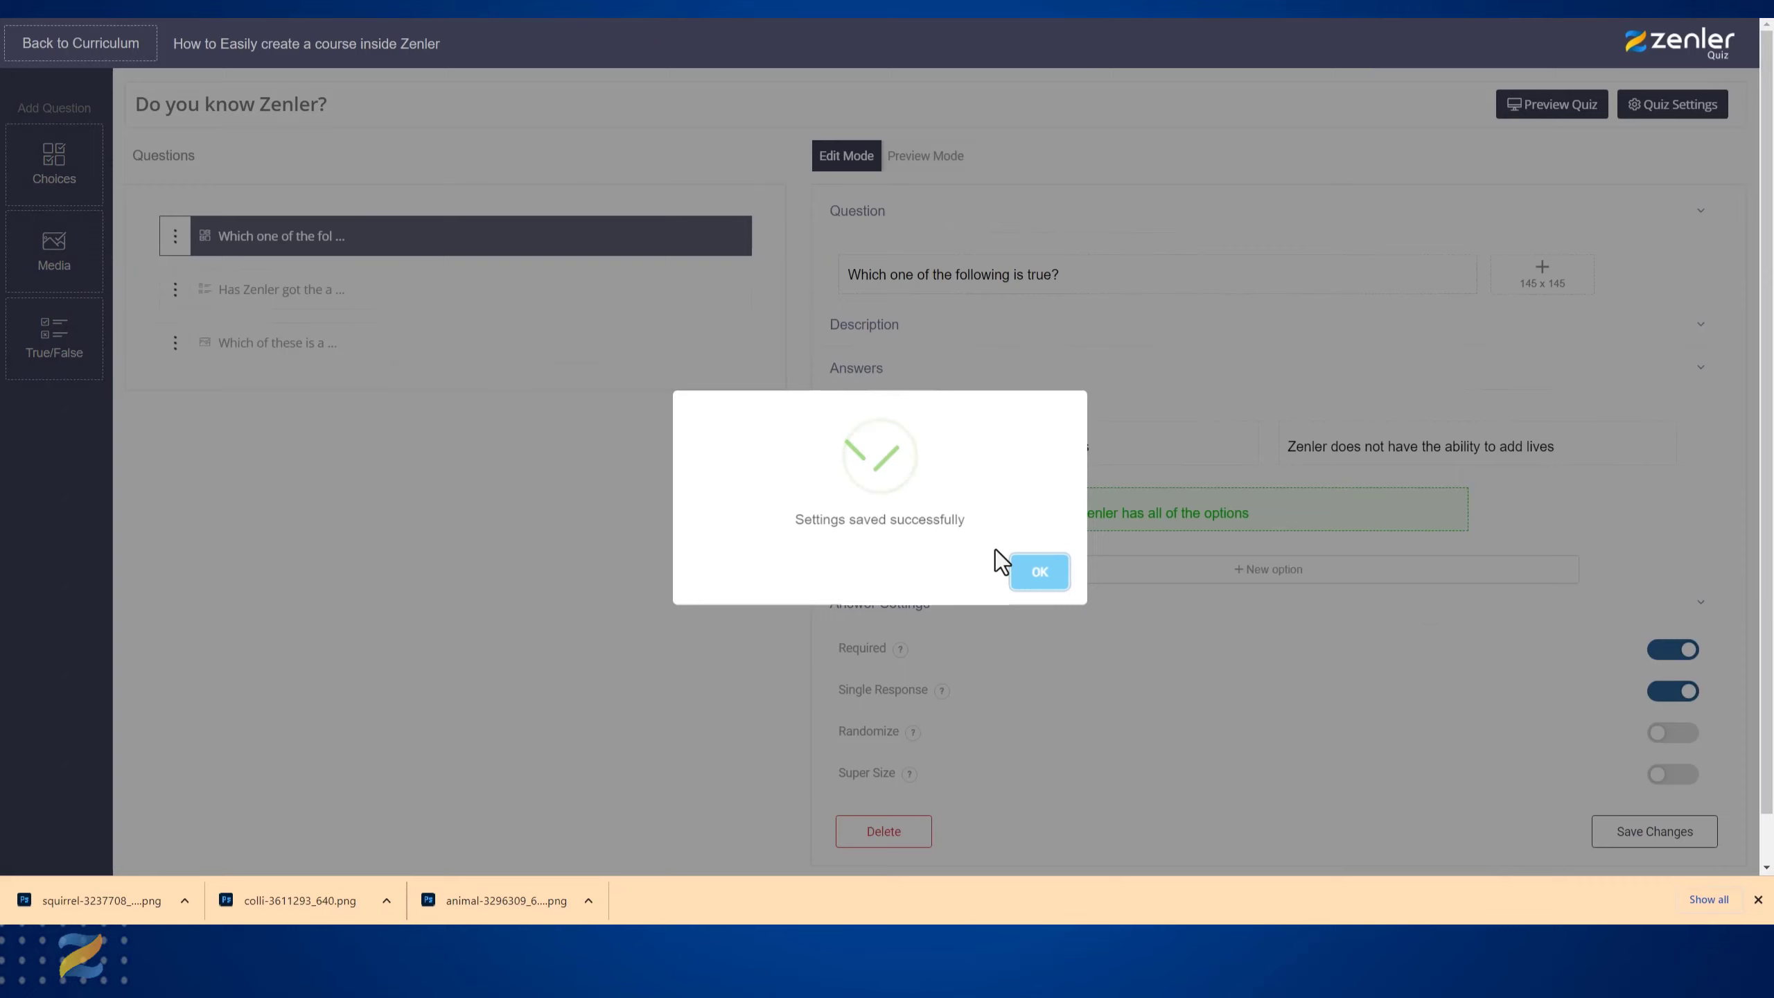
pyautogui.click(1036, 584)
# - Show the first question in preview and turn on Styles Edit Mode in the quiz settings
pyautogui.click(922, 162)
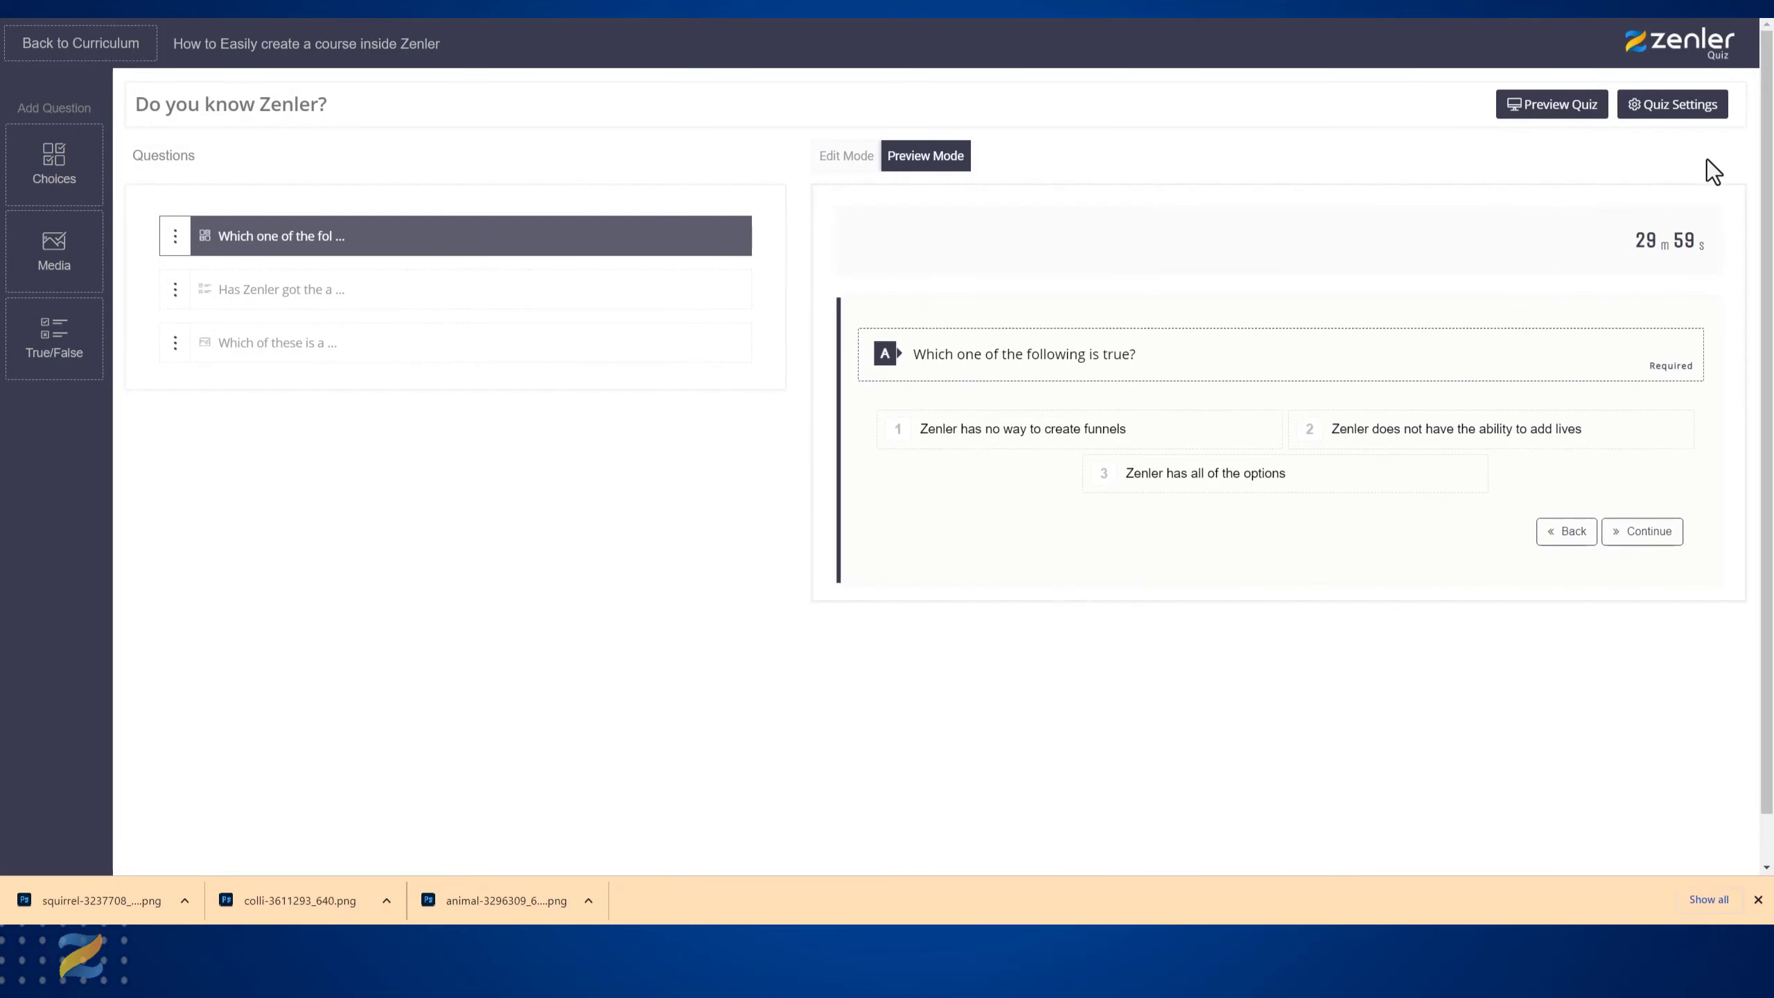
pyautogui.click(1664, 112)
pyautogui.scroll(-8, 1243, 611)
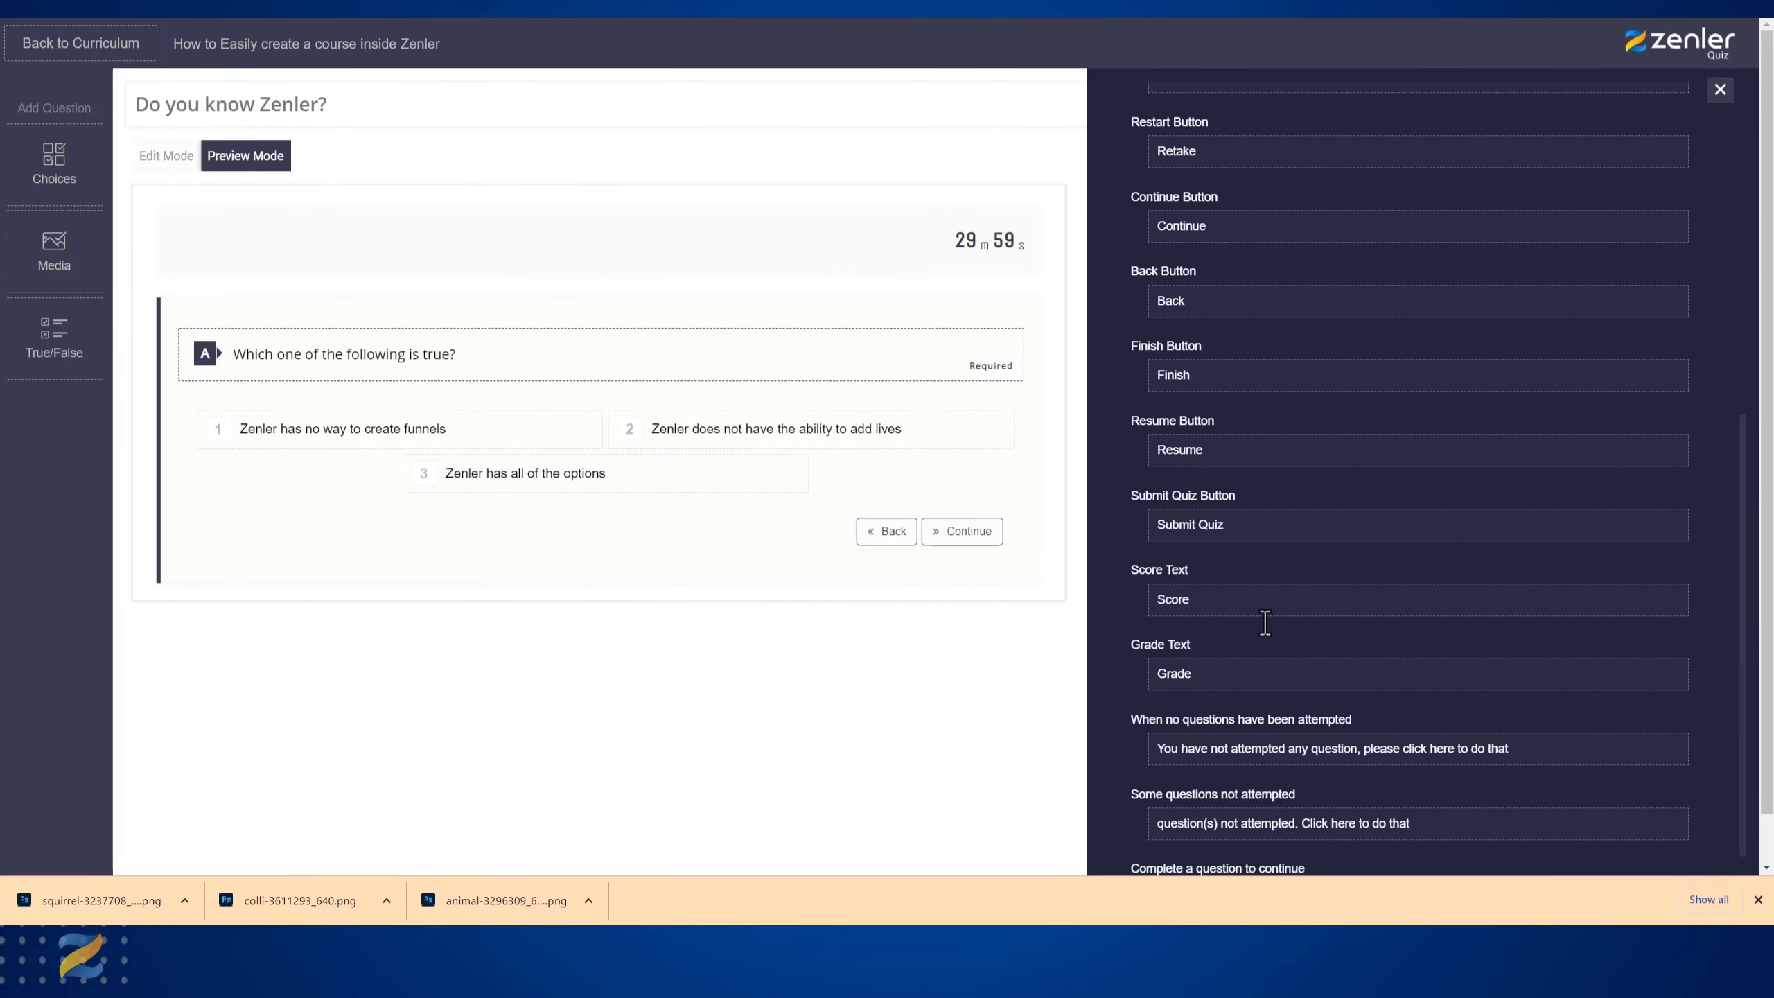
pyautogui.click(1124, 853)
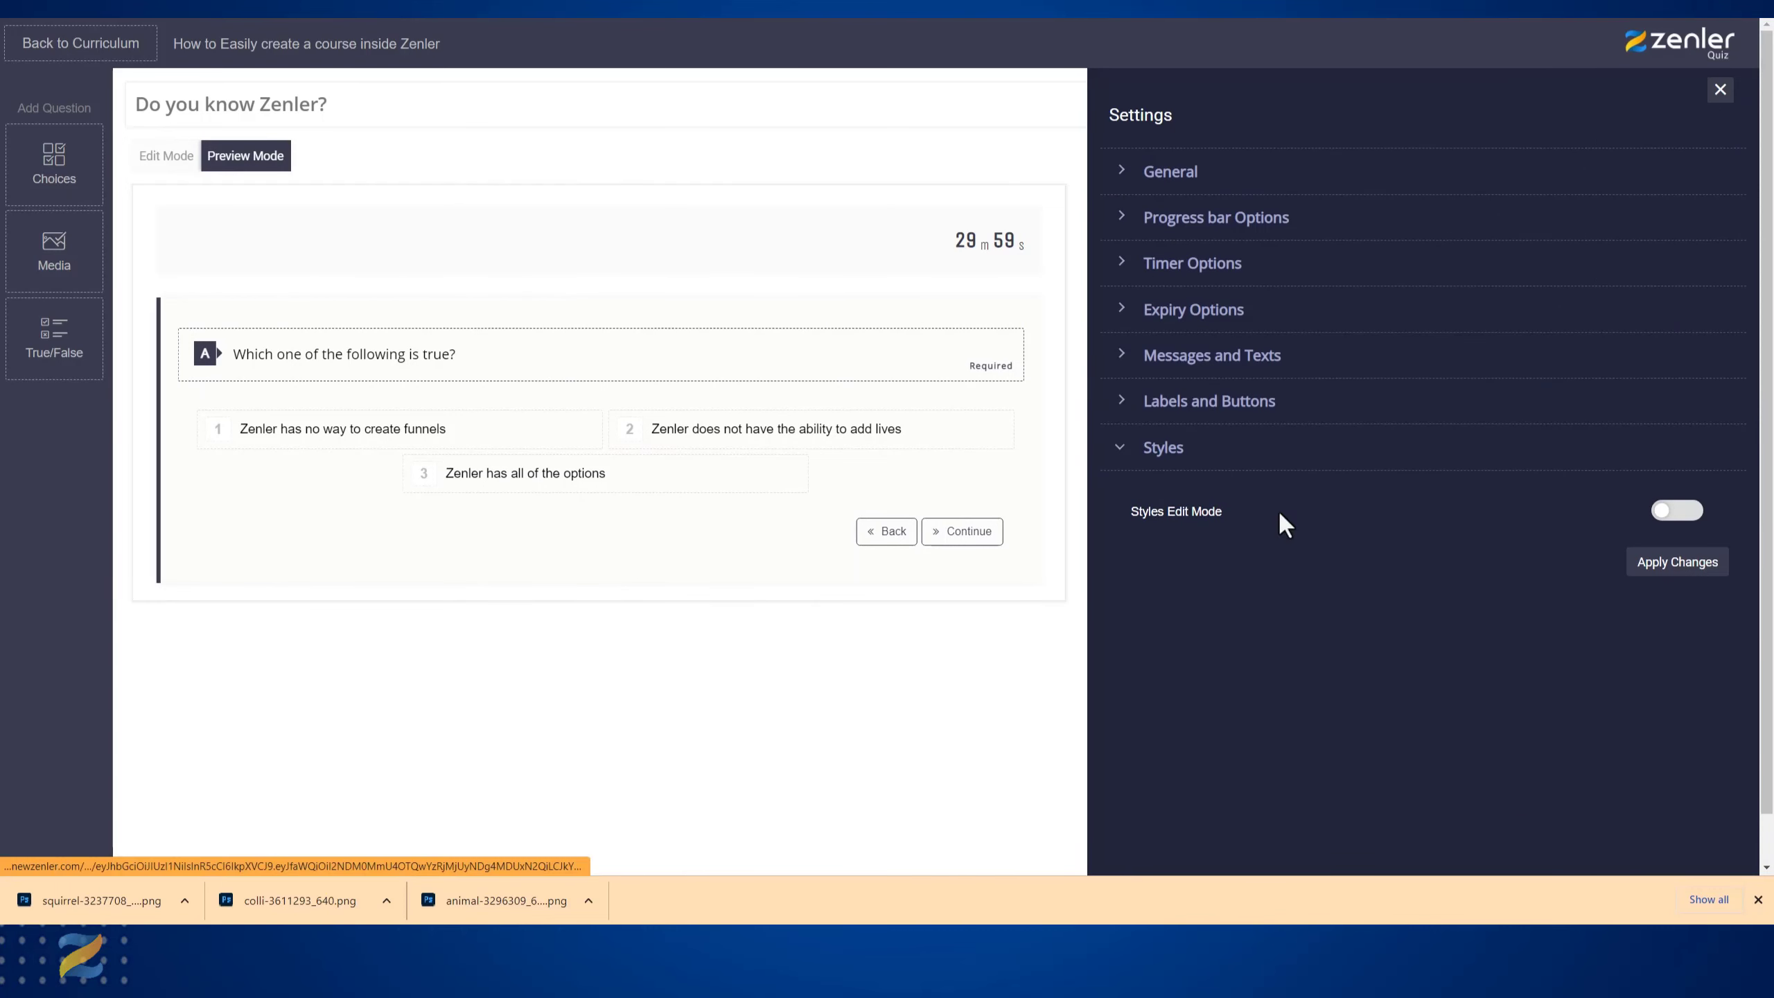
pyautogui.click(1699, 510)
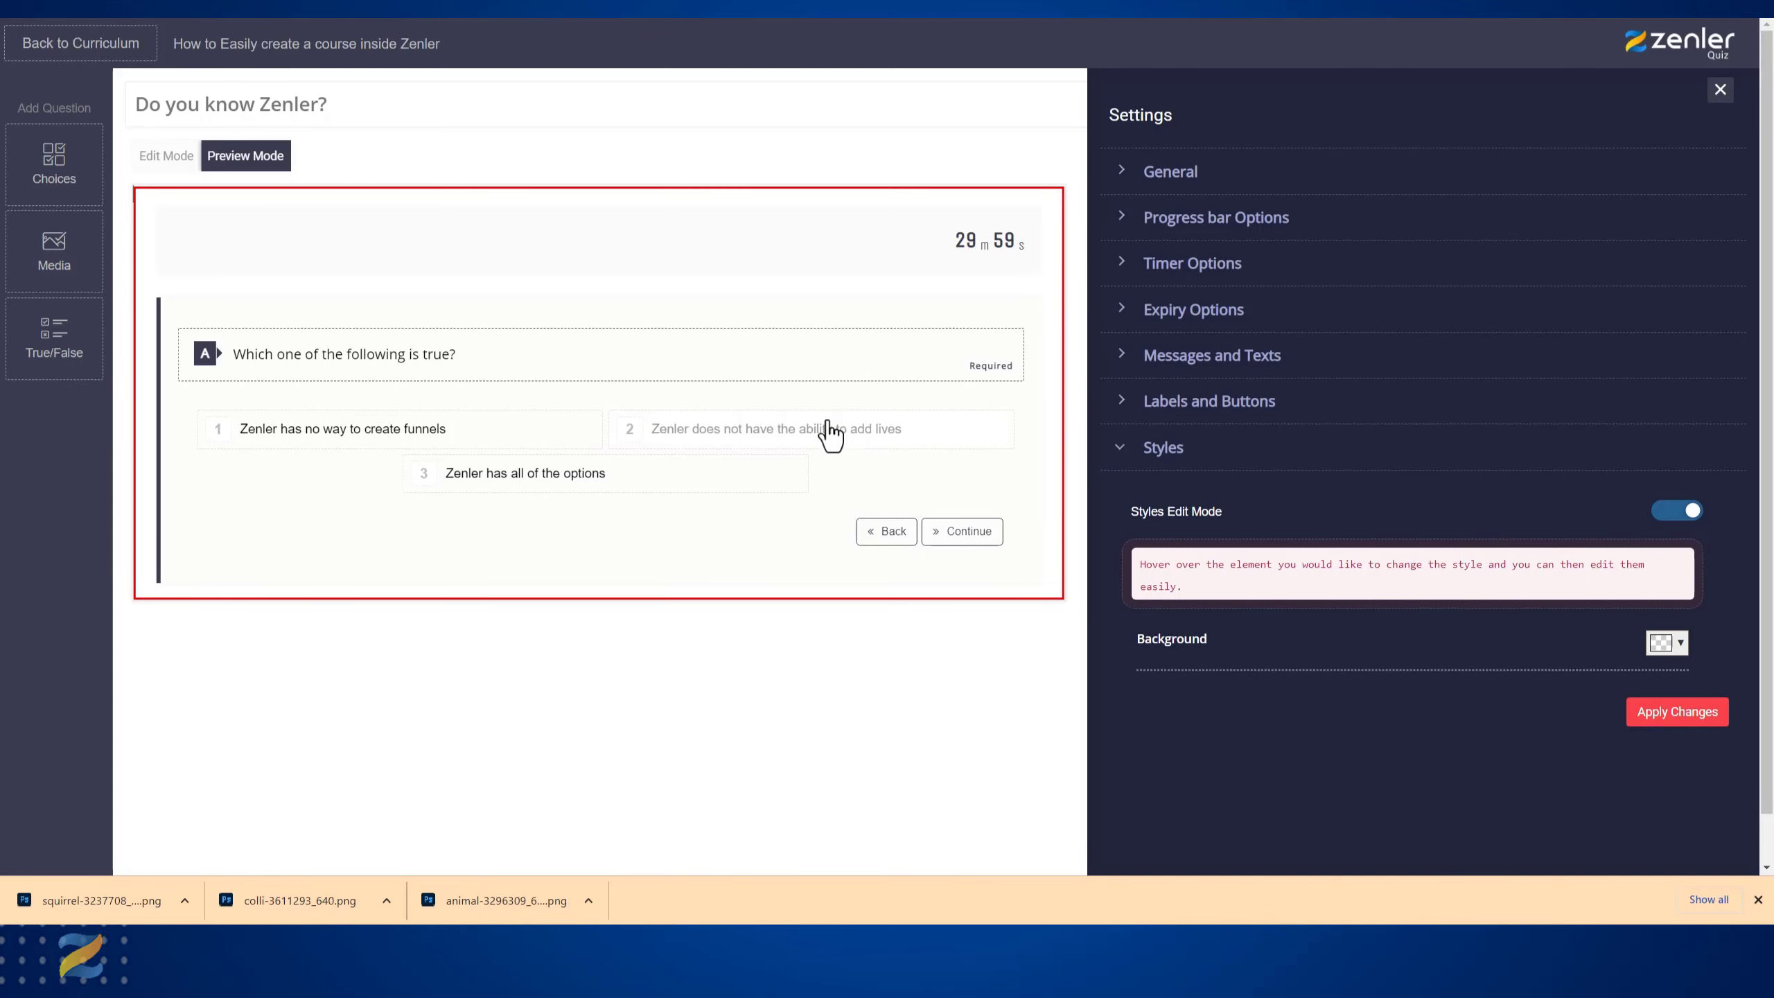
# - Give the question text box a red border colour and a very light grey background
pyautogui.click(777, 378)
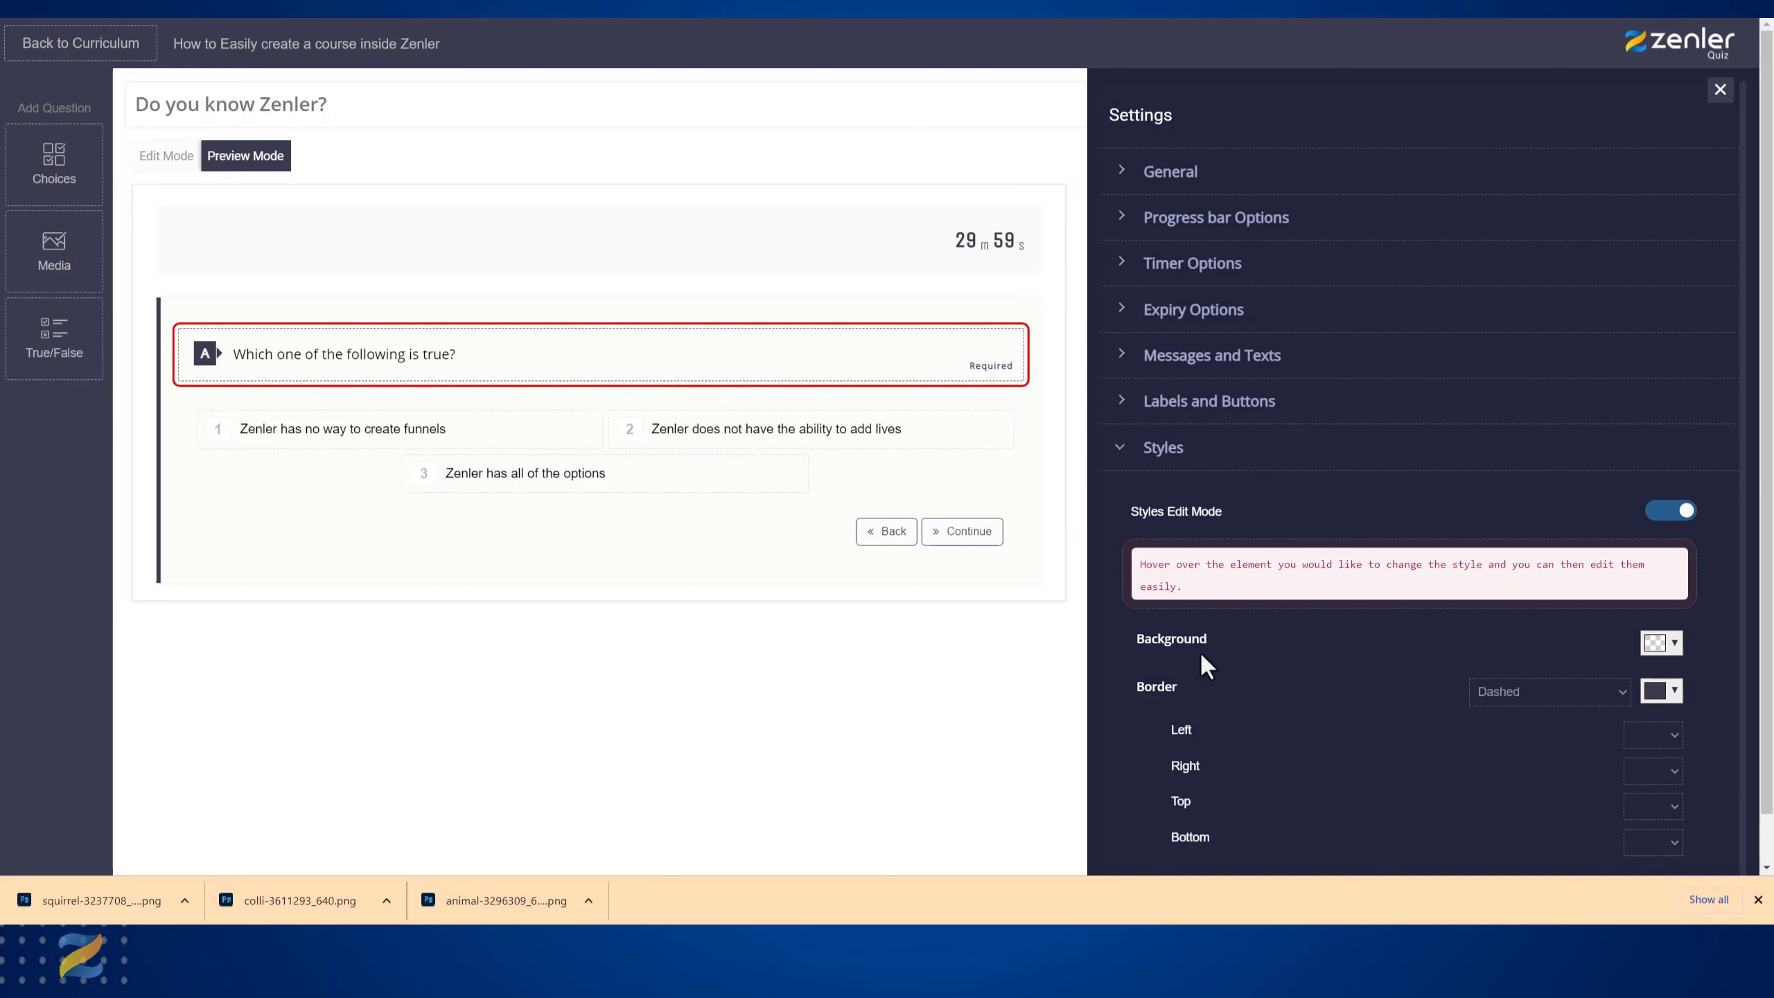
pyautogui.click(1674, 693)
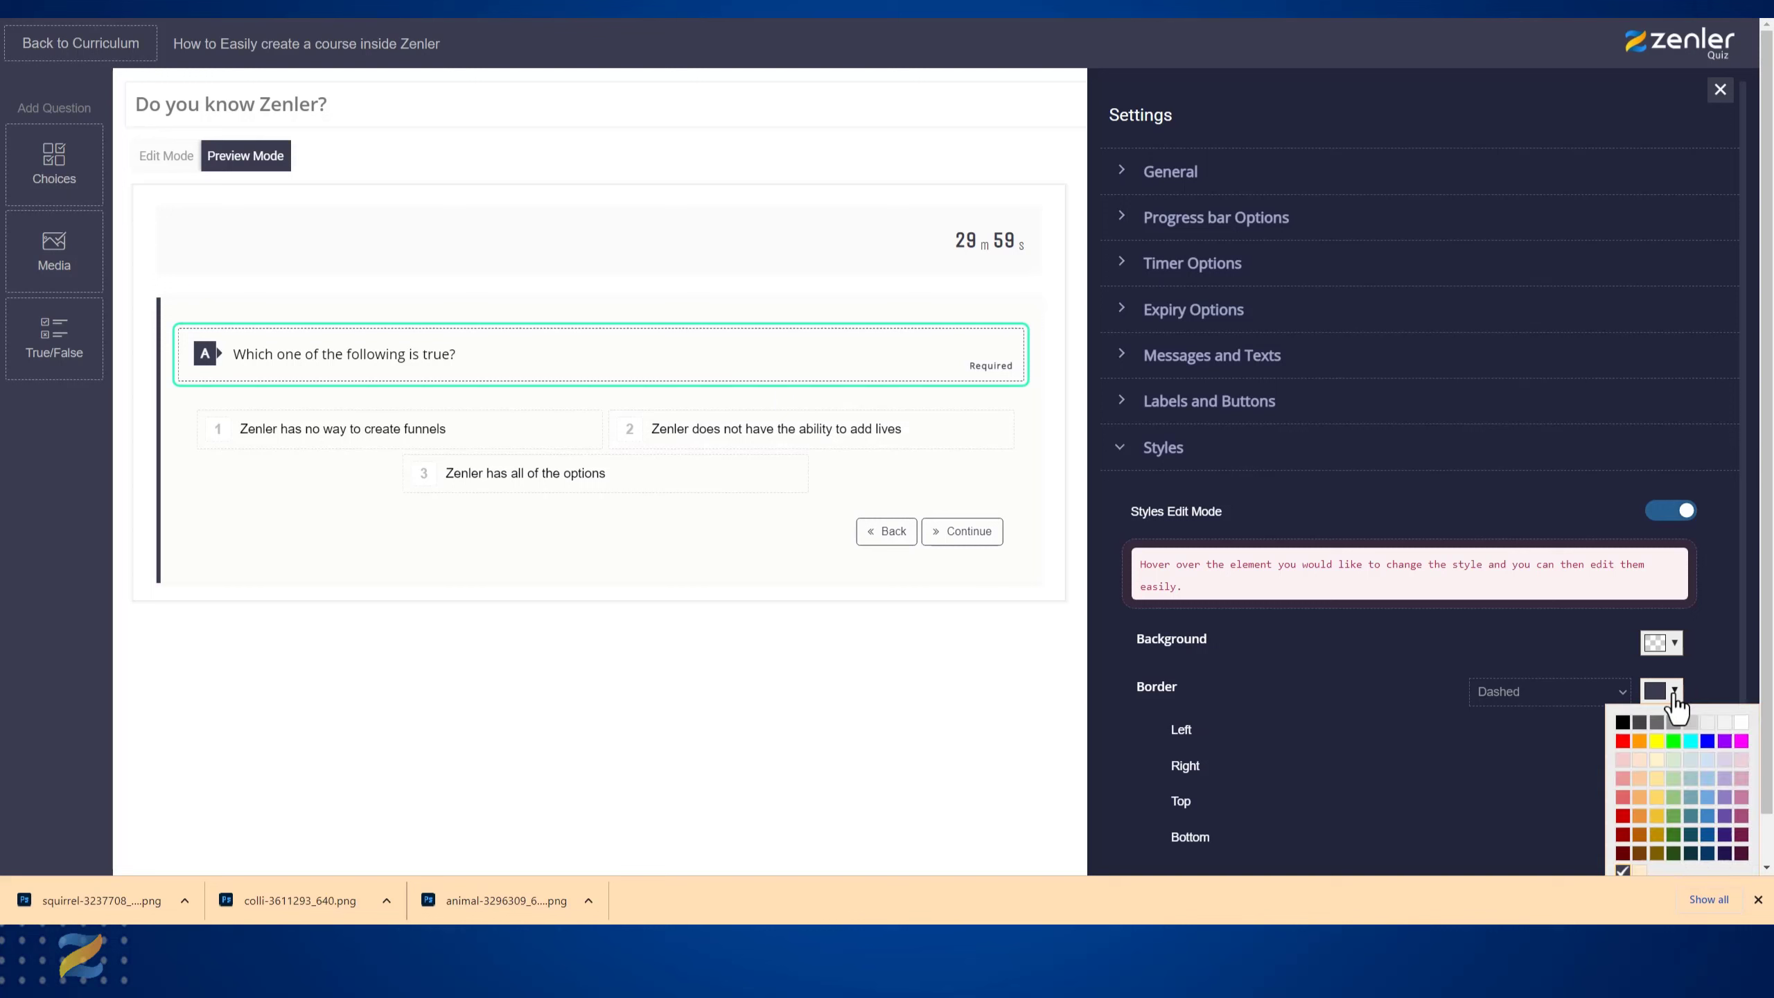
pyautogui.click(1621, 741)
pyautogui.click(1680, 645)
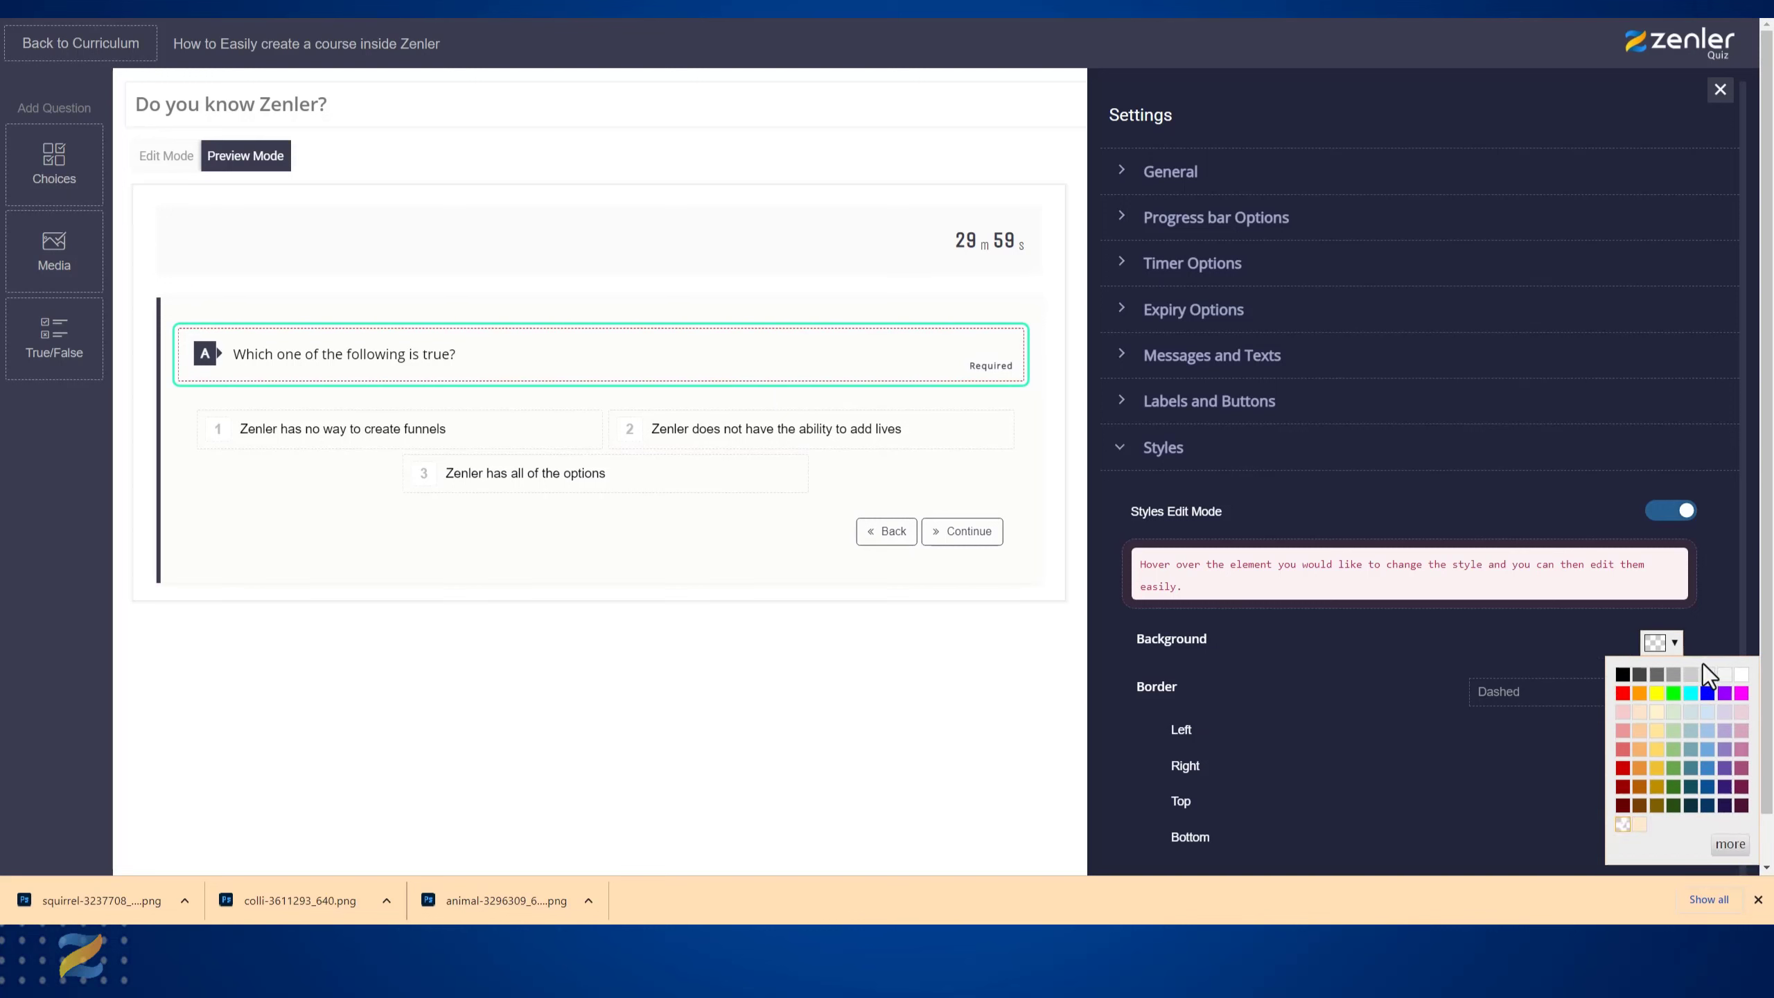
pyautogui.click(1723, 674)
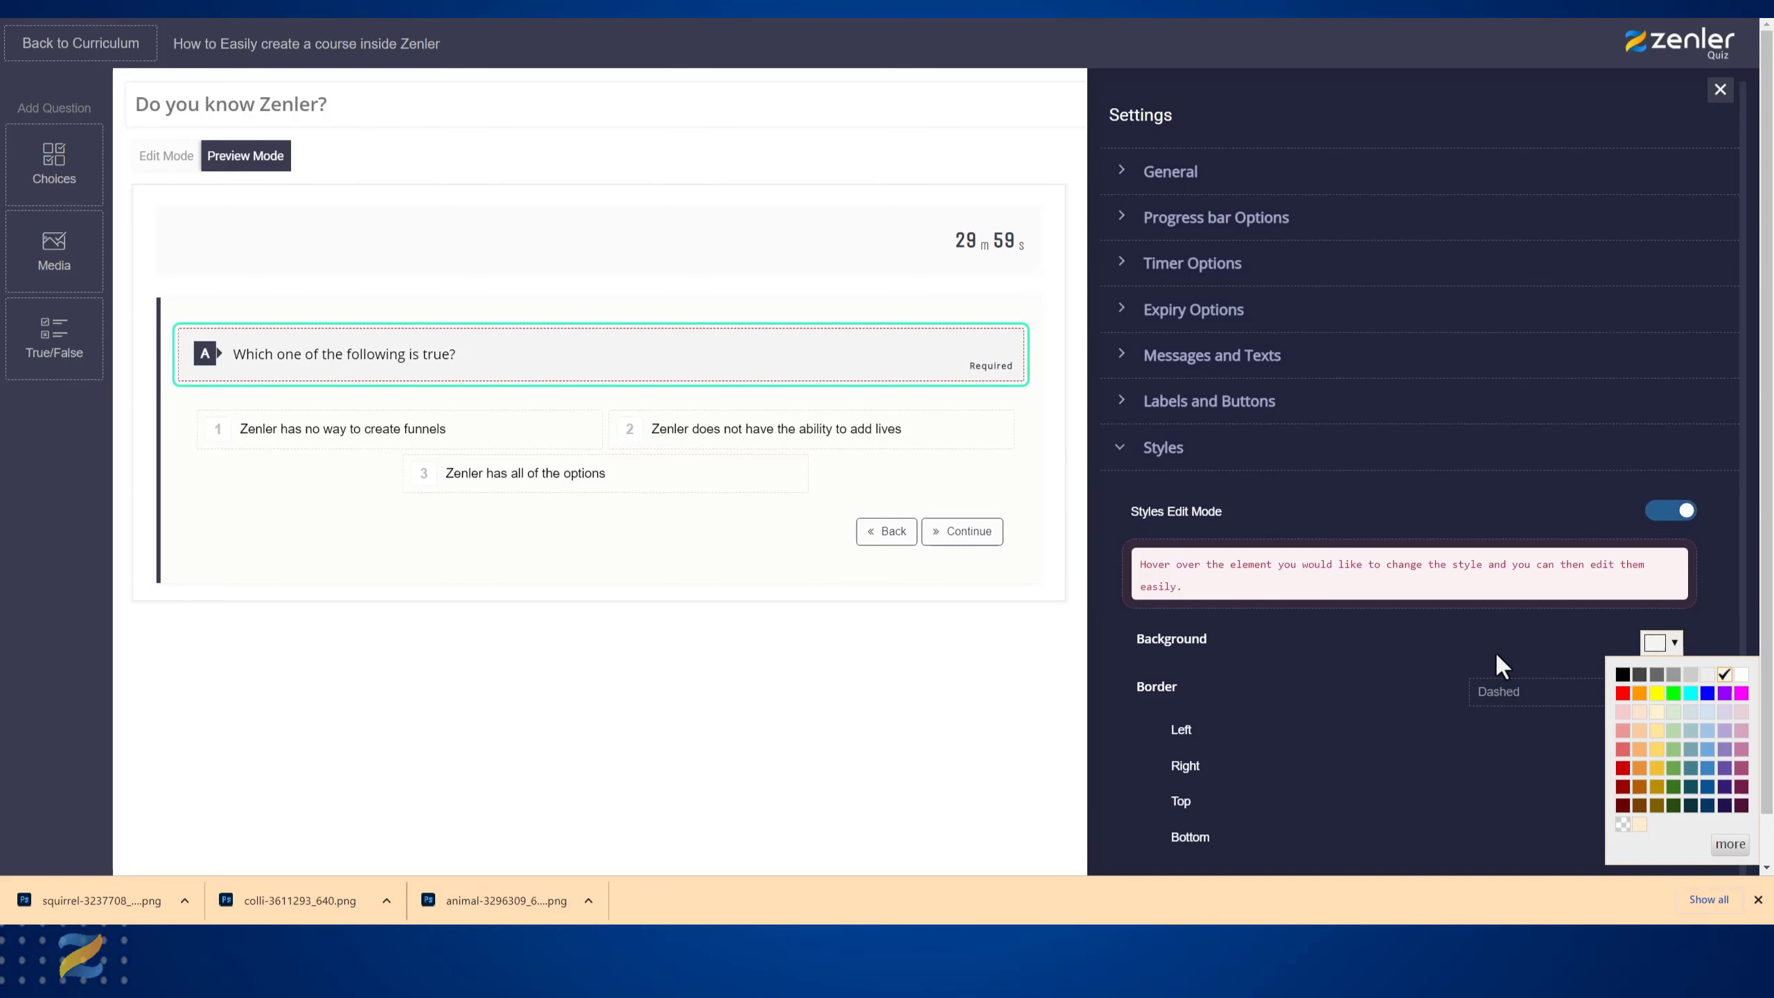
pyautogui.scroll(-1, 1456, 649)
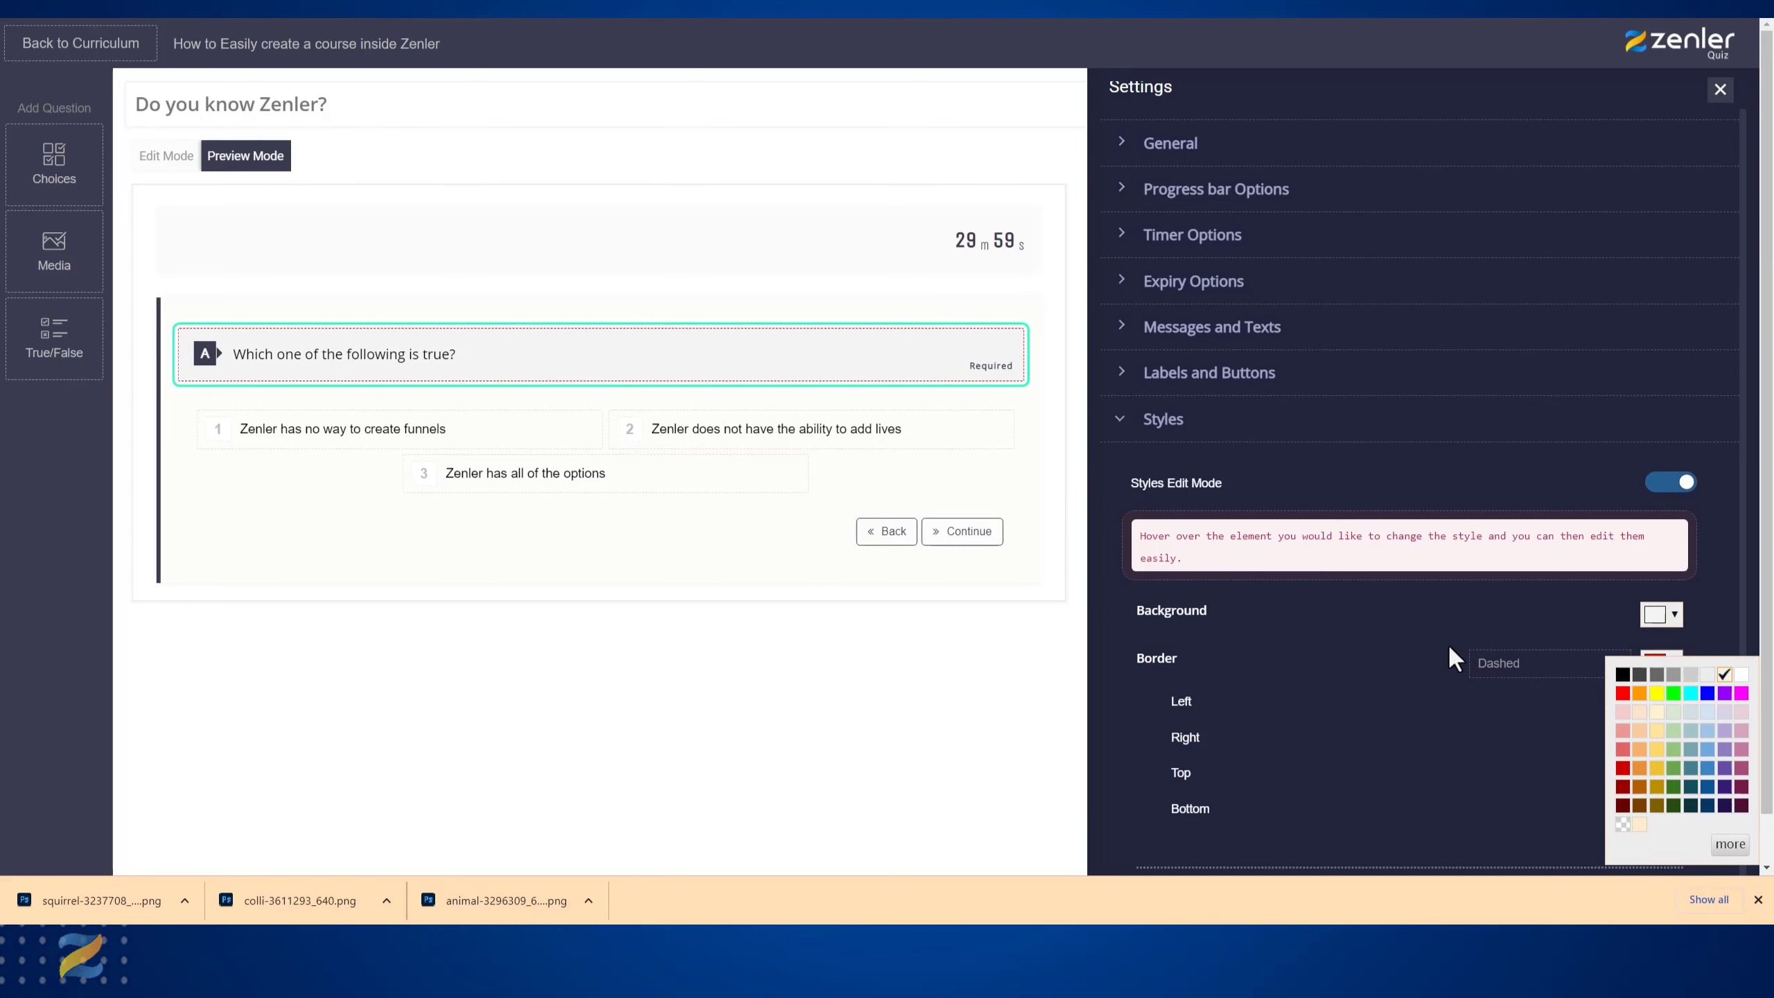
pyautogui.click(1350, 688)
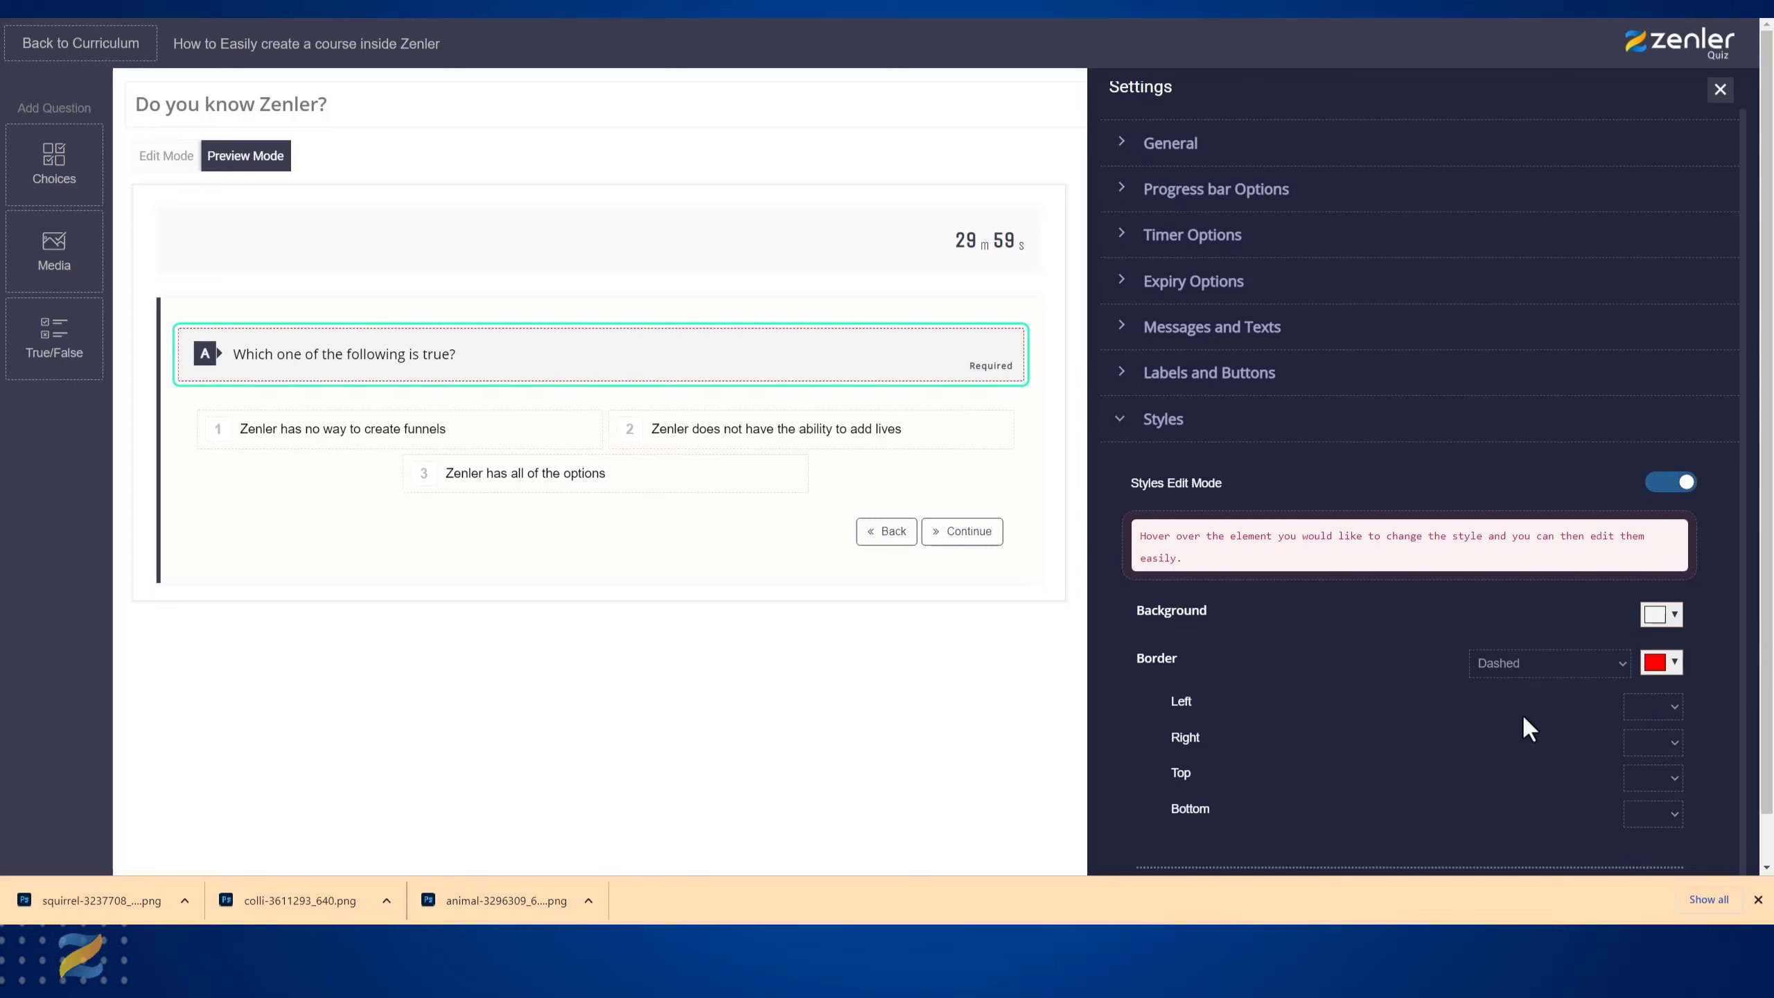
# - Set the background colour of the question's letter label to red
pyautogui.click(211, 363)
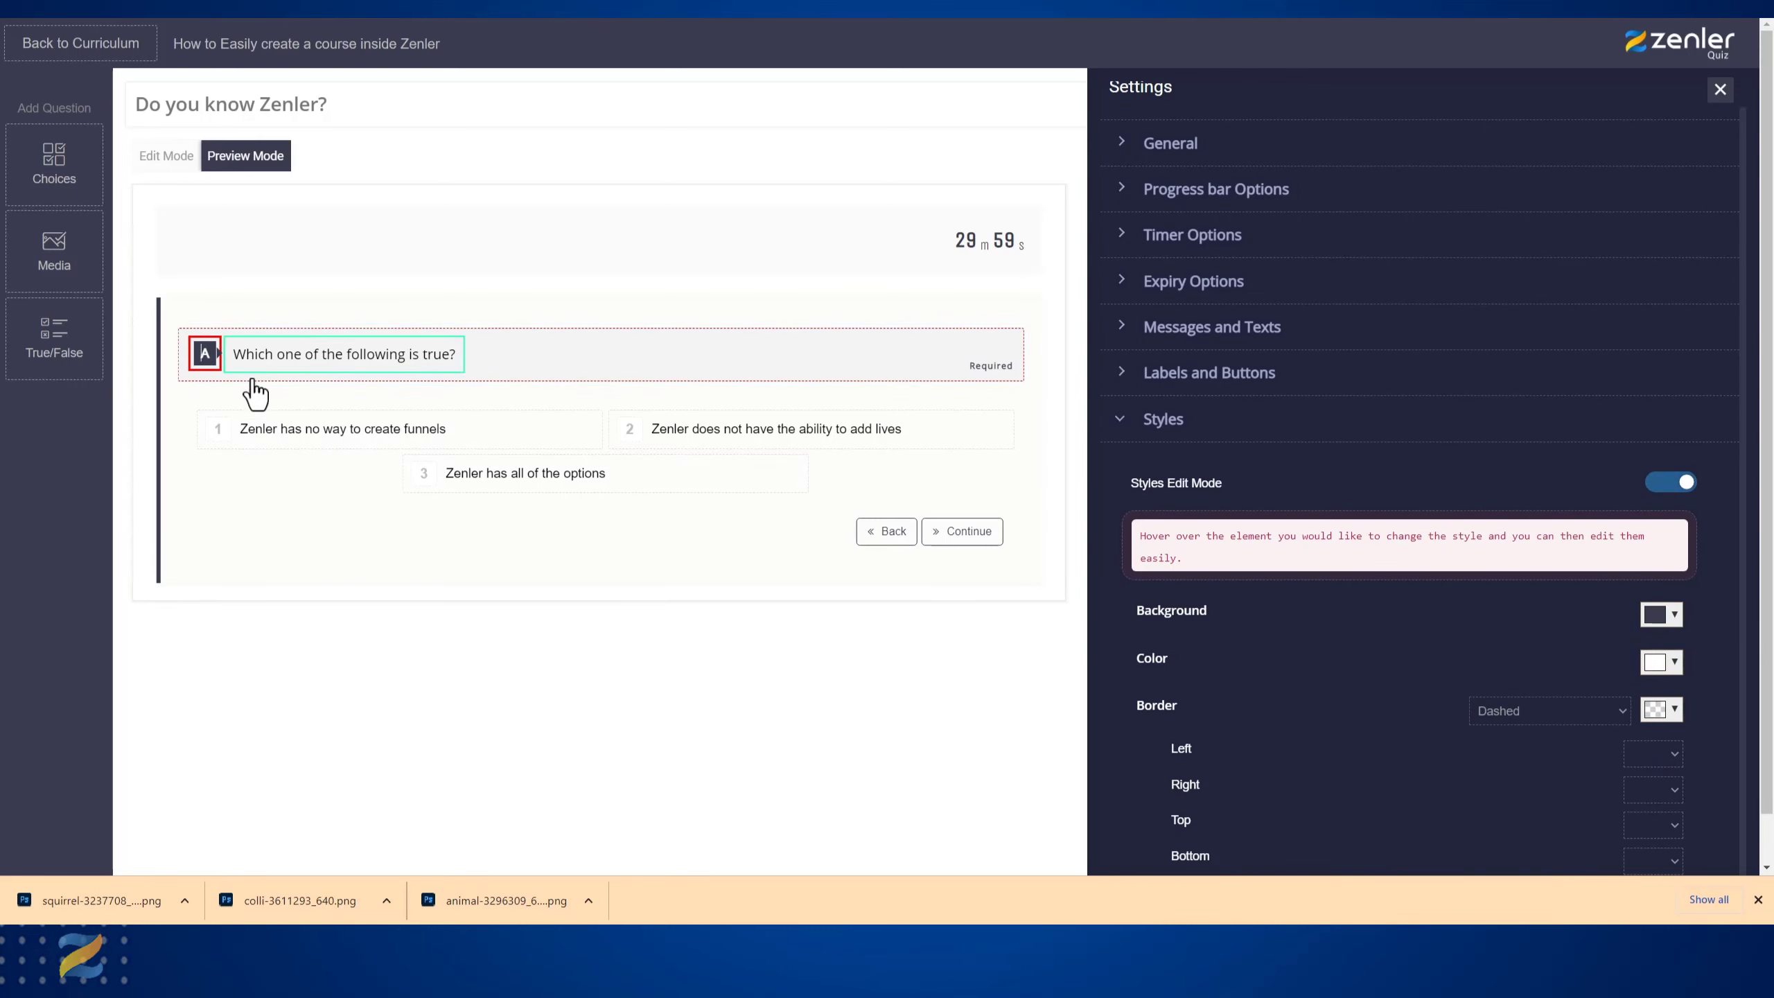
pyautogui.click(1675, 615)
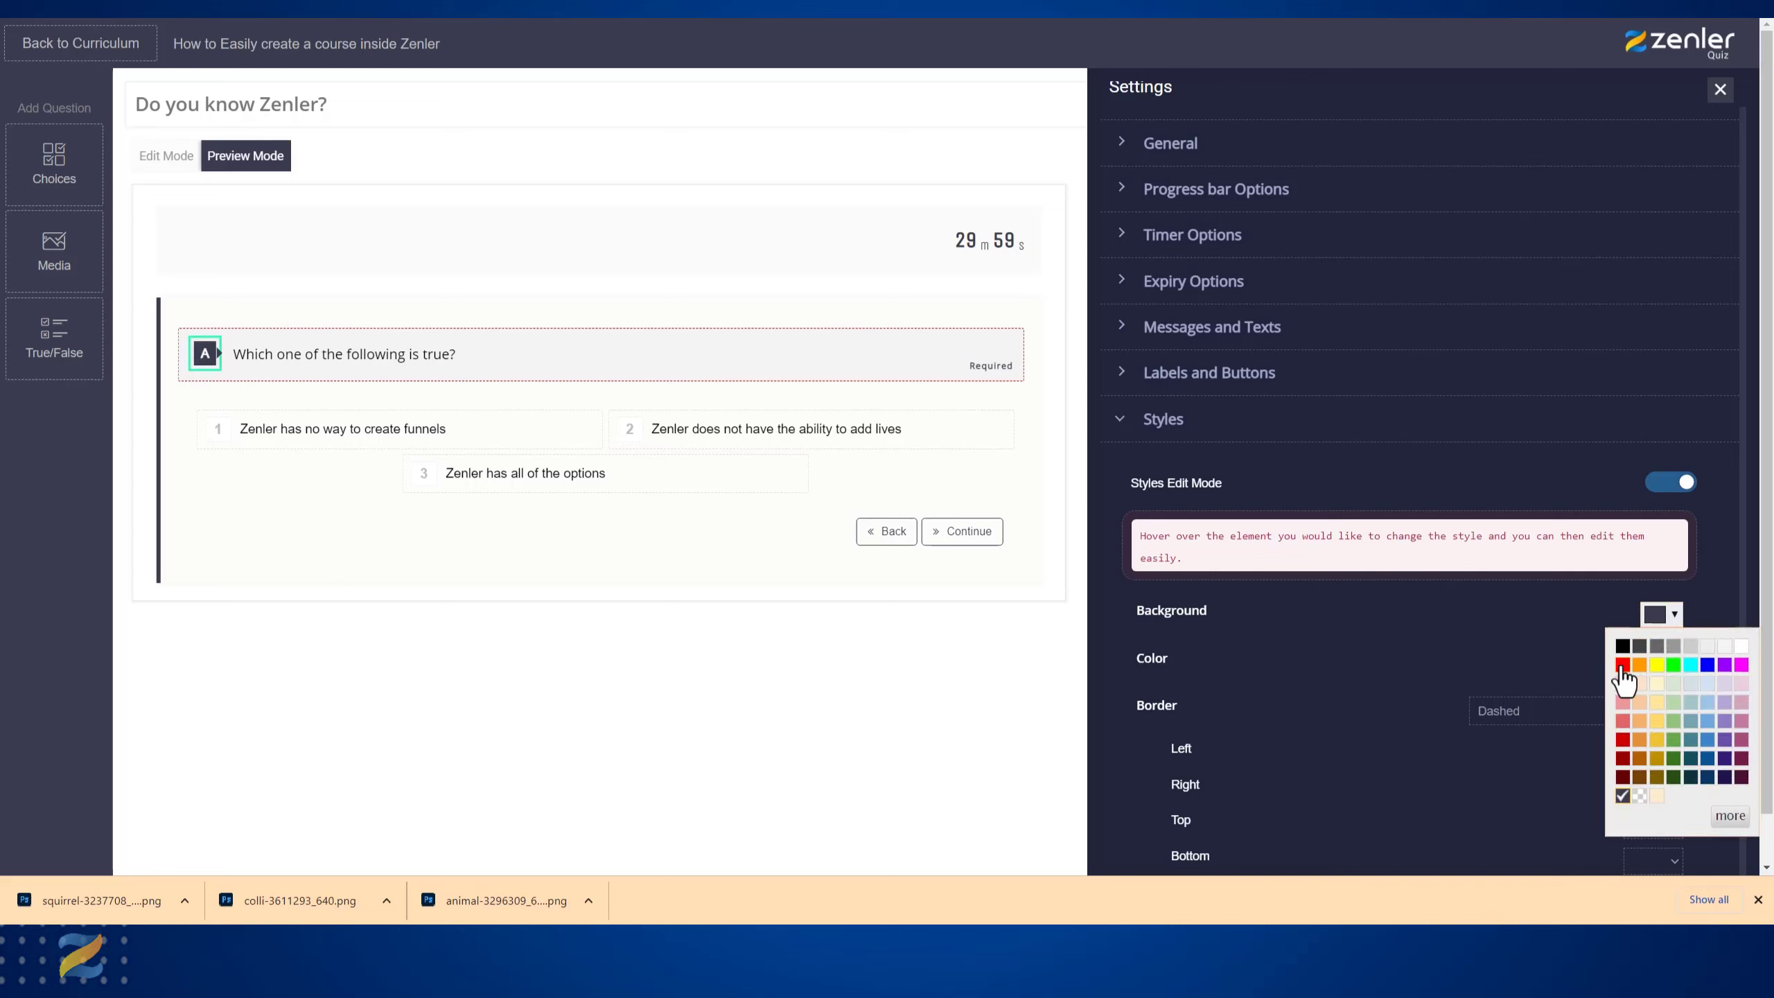
pyautogui.click(1622, 665)
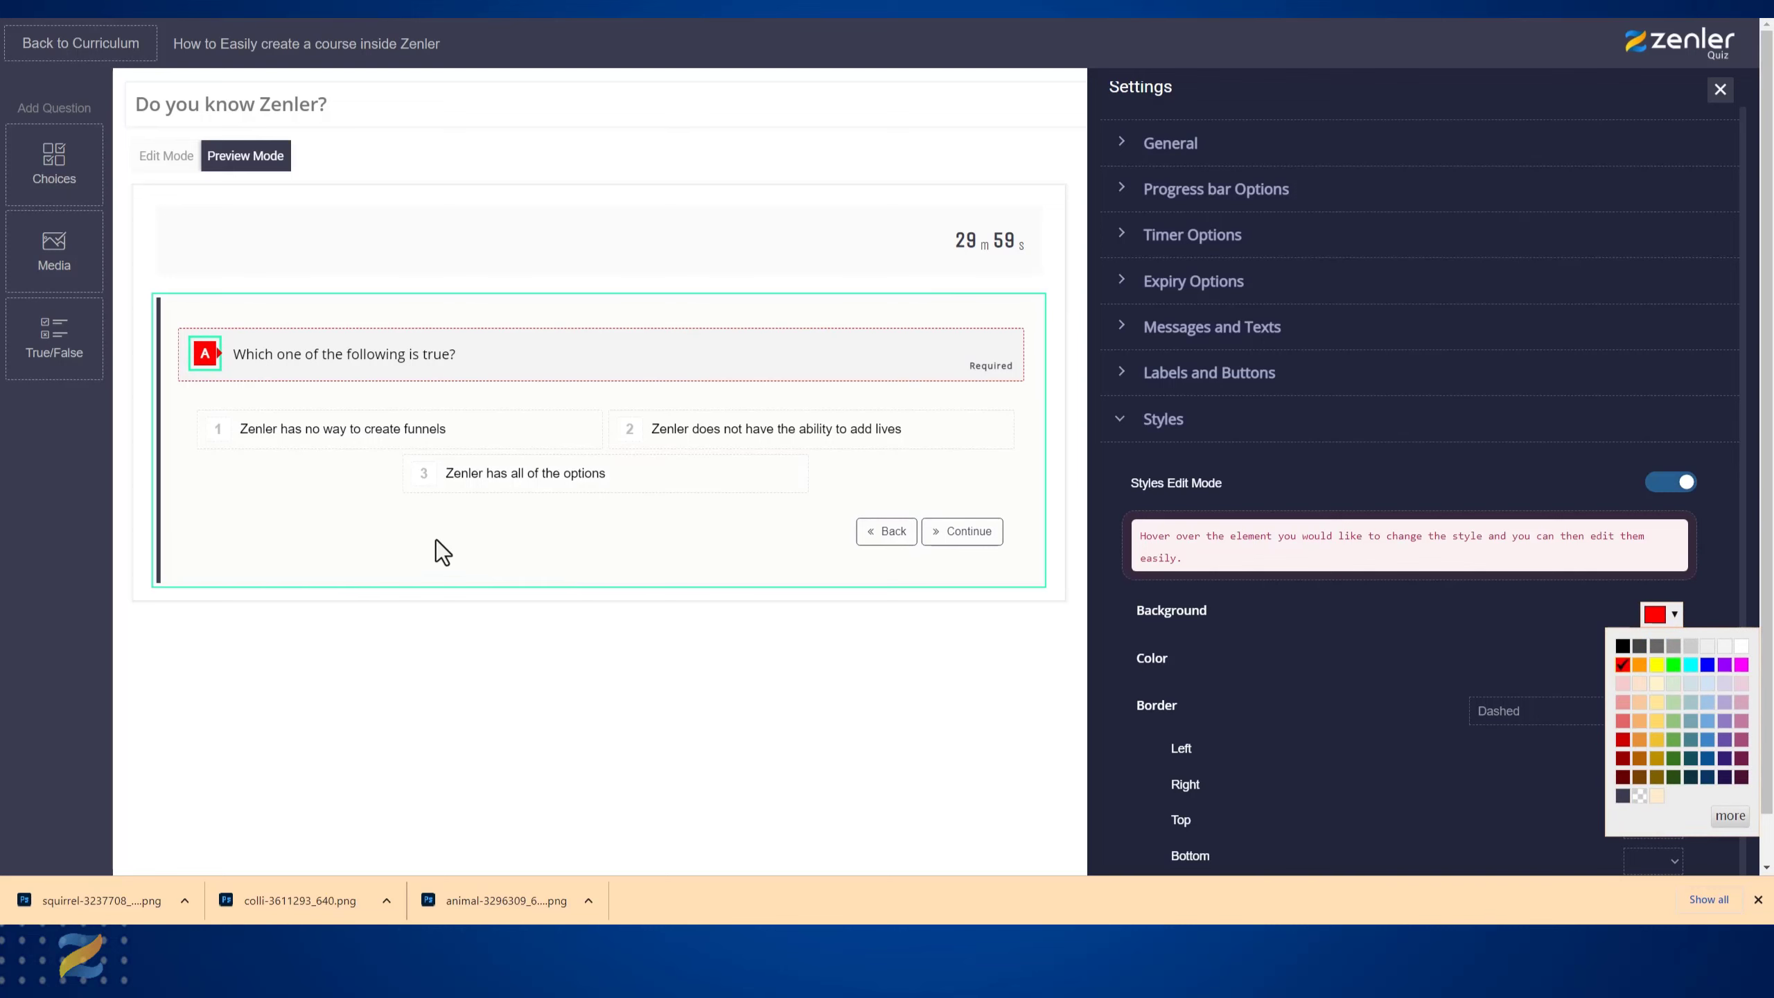
# - Try to change the border colour of the whole question slide to red
pyautogui.click(184, 532)
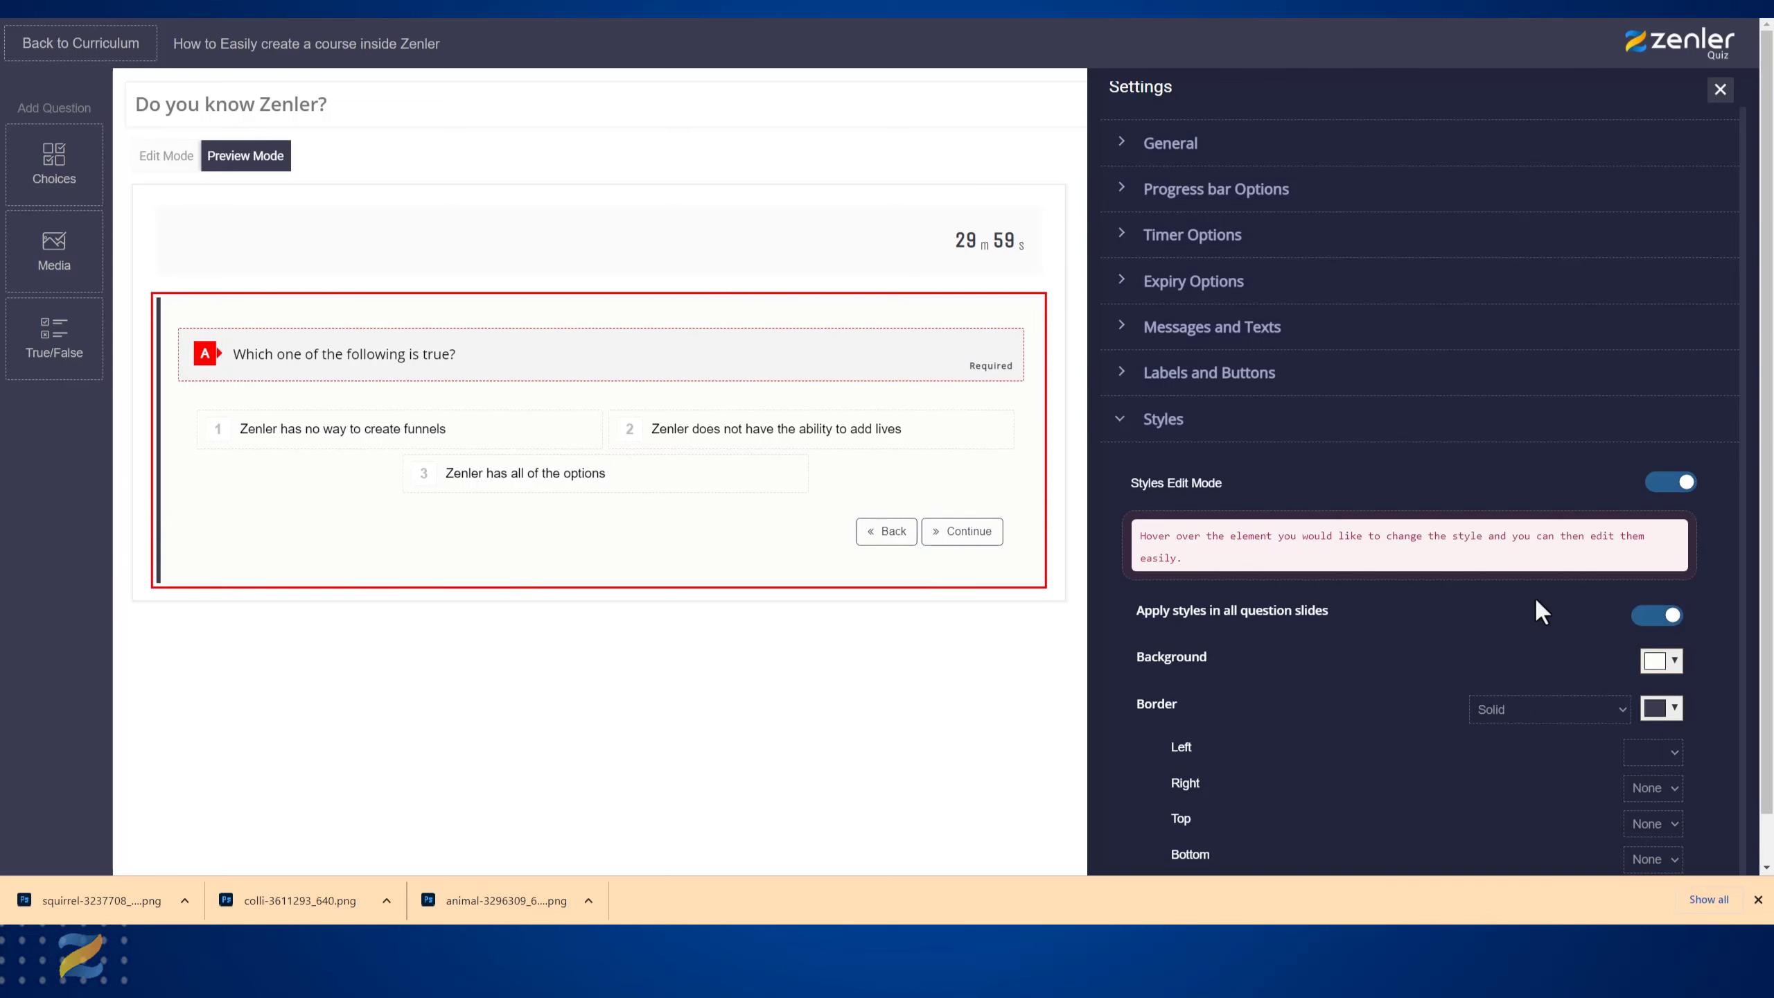
pyautogui.click(1675, 709)
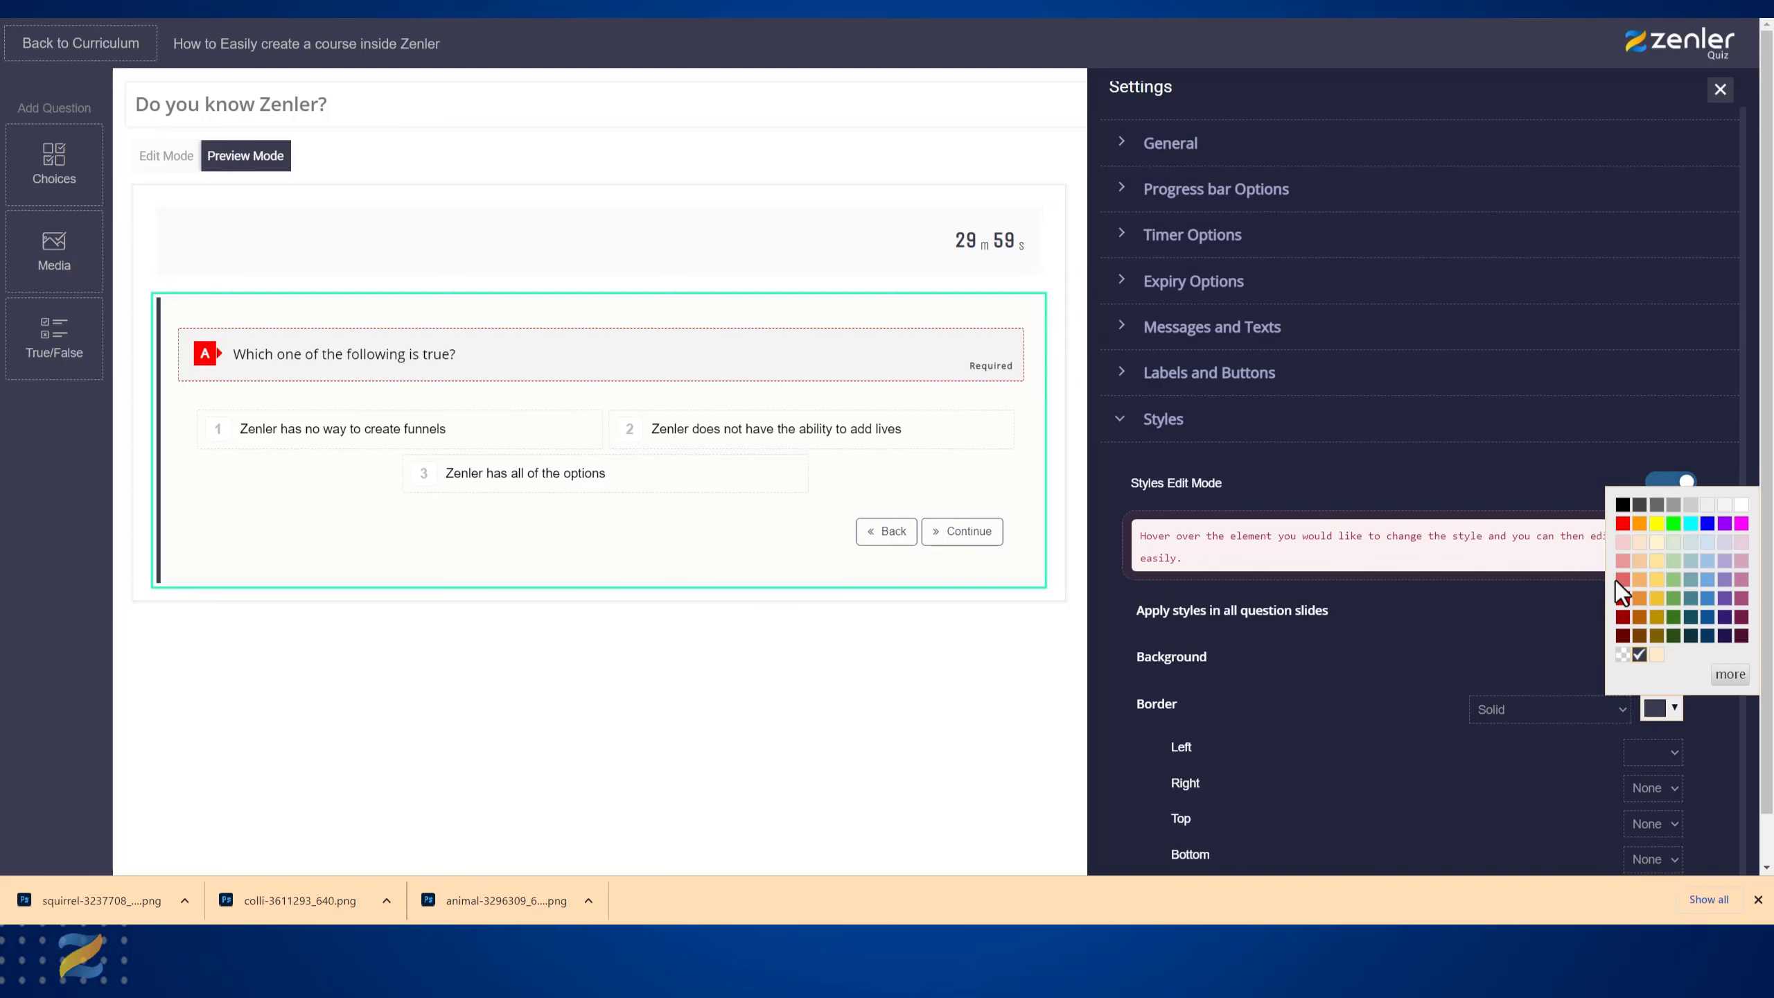
pyautogui.click(1622, 524)
pyautogui.click(1438, 699)
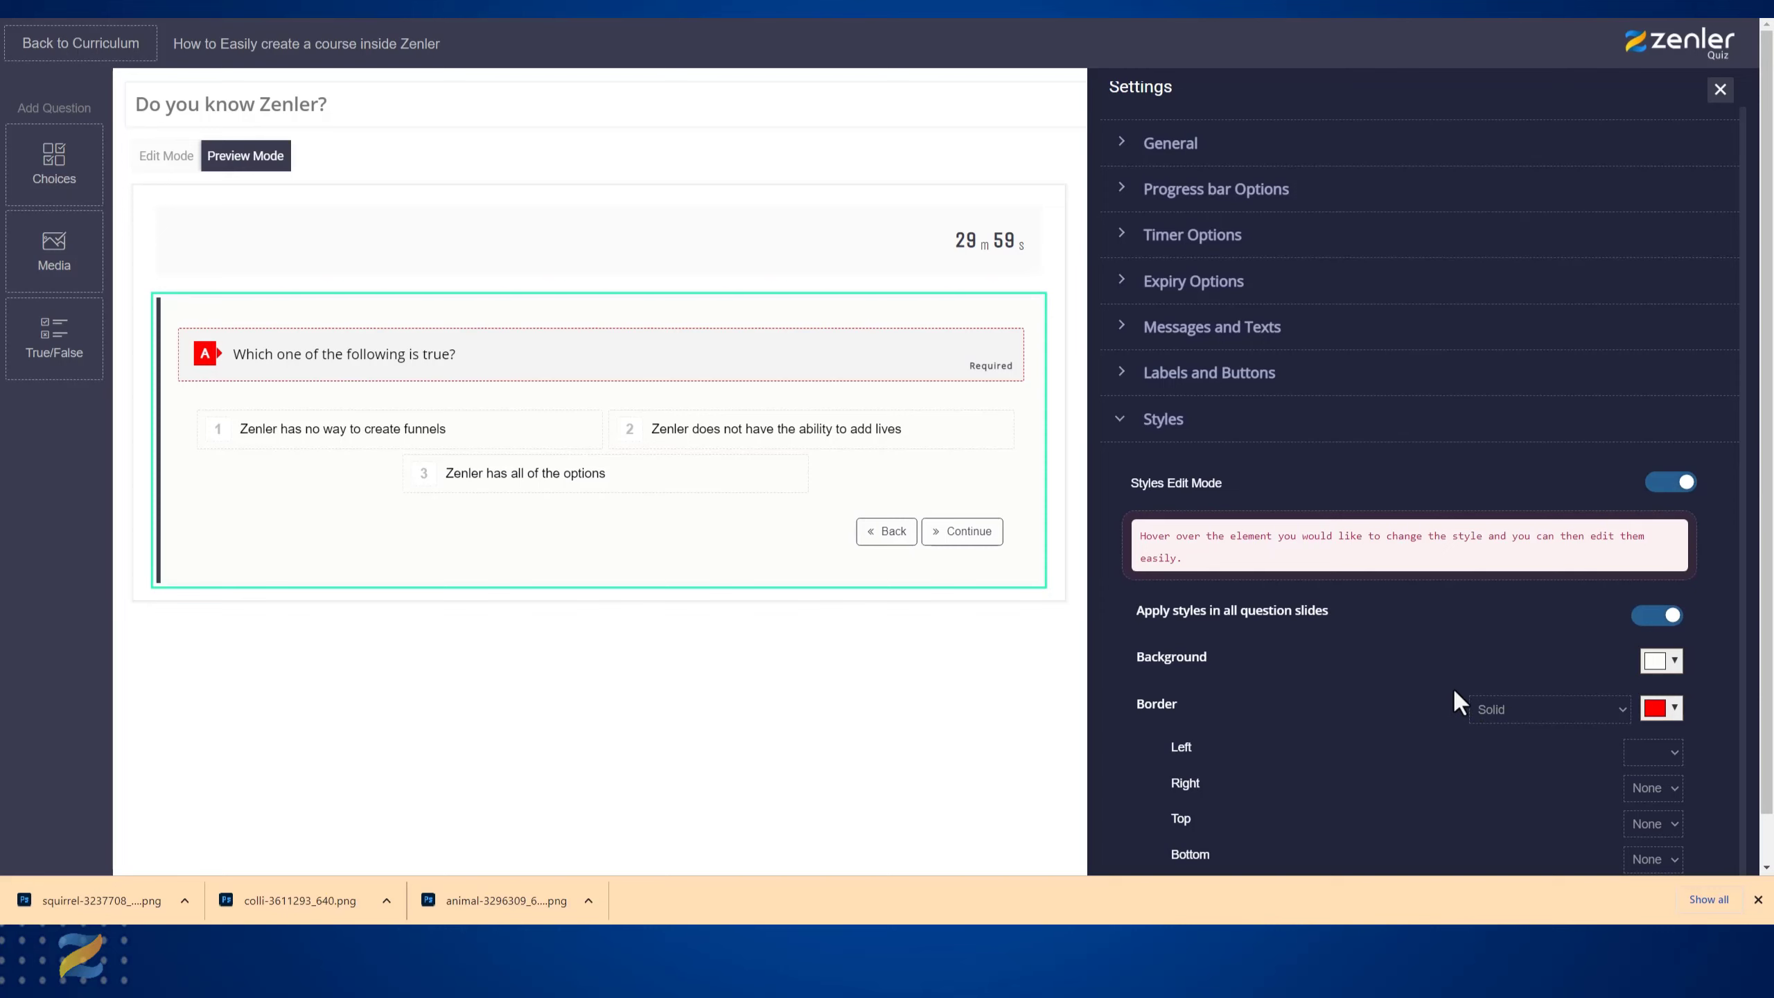
pyautogui.scroll(-1, 1449, 691)
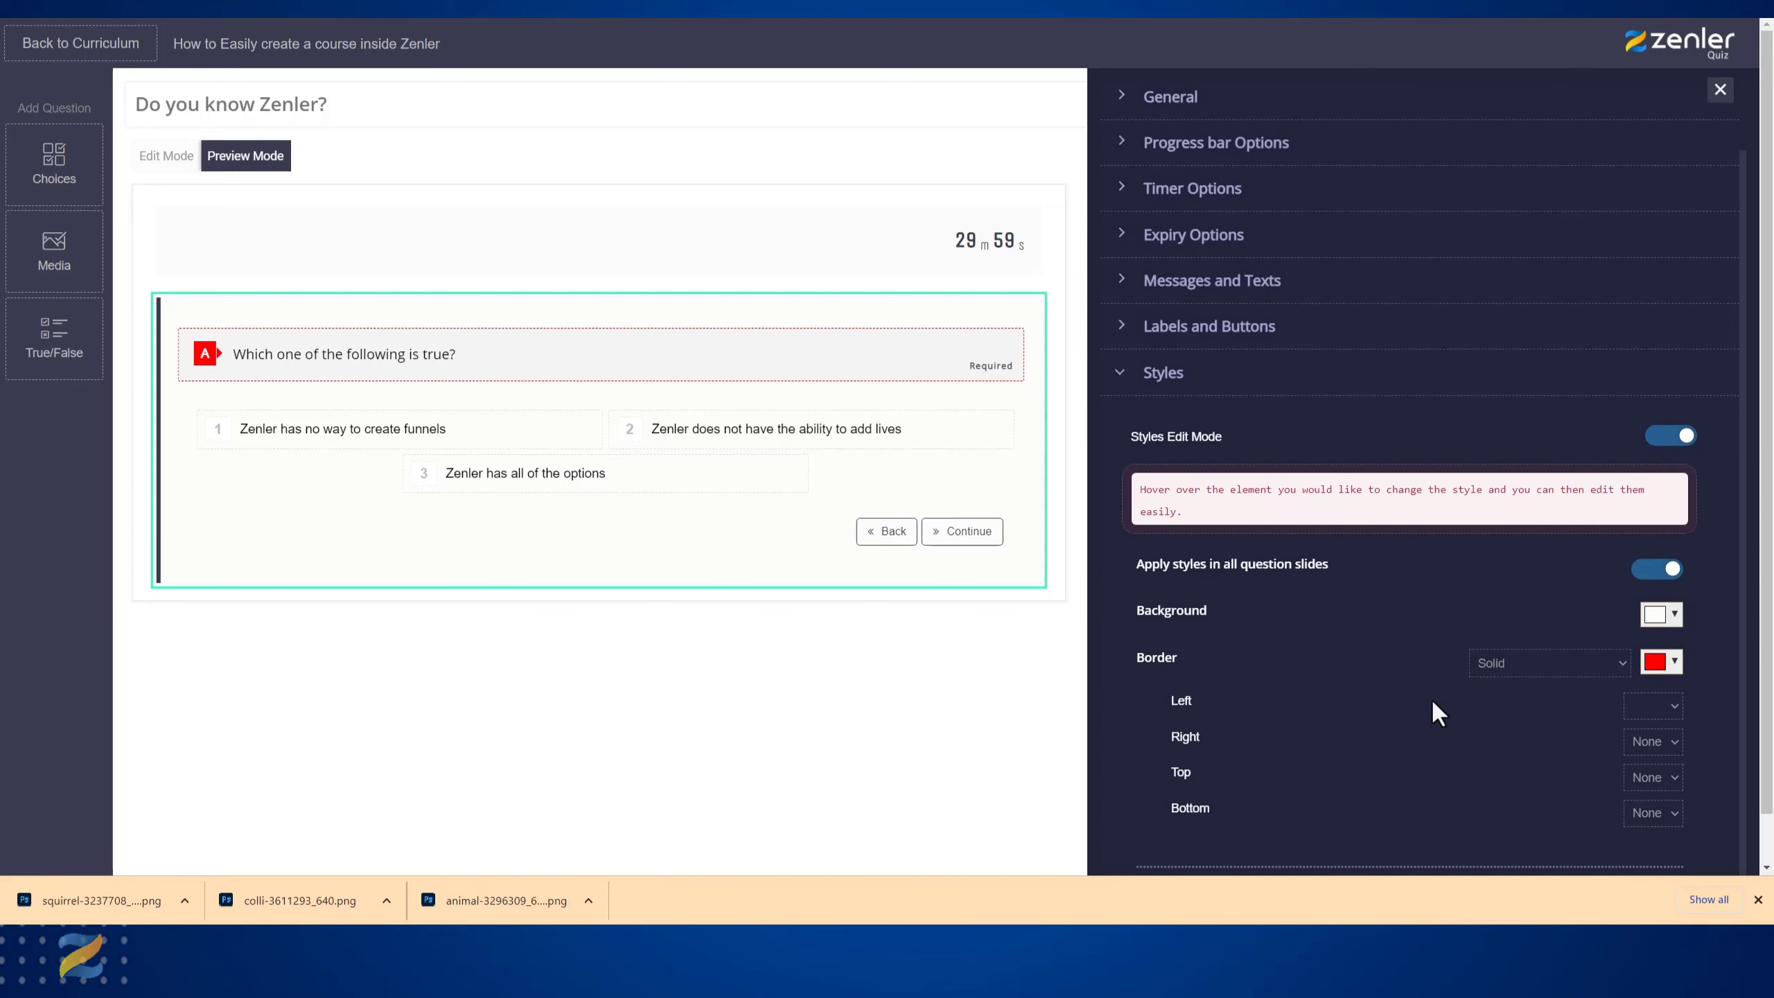
# - Set the background of the quiz's outer container to light grey
pyautogui.click(140, 497)
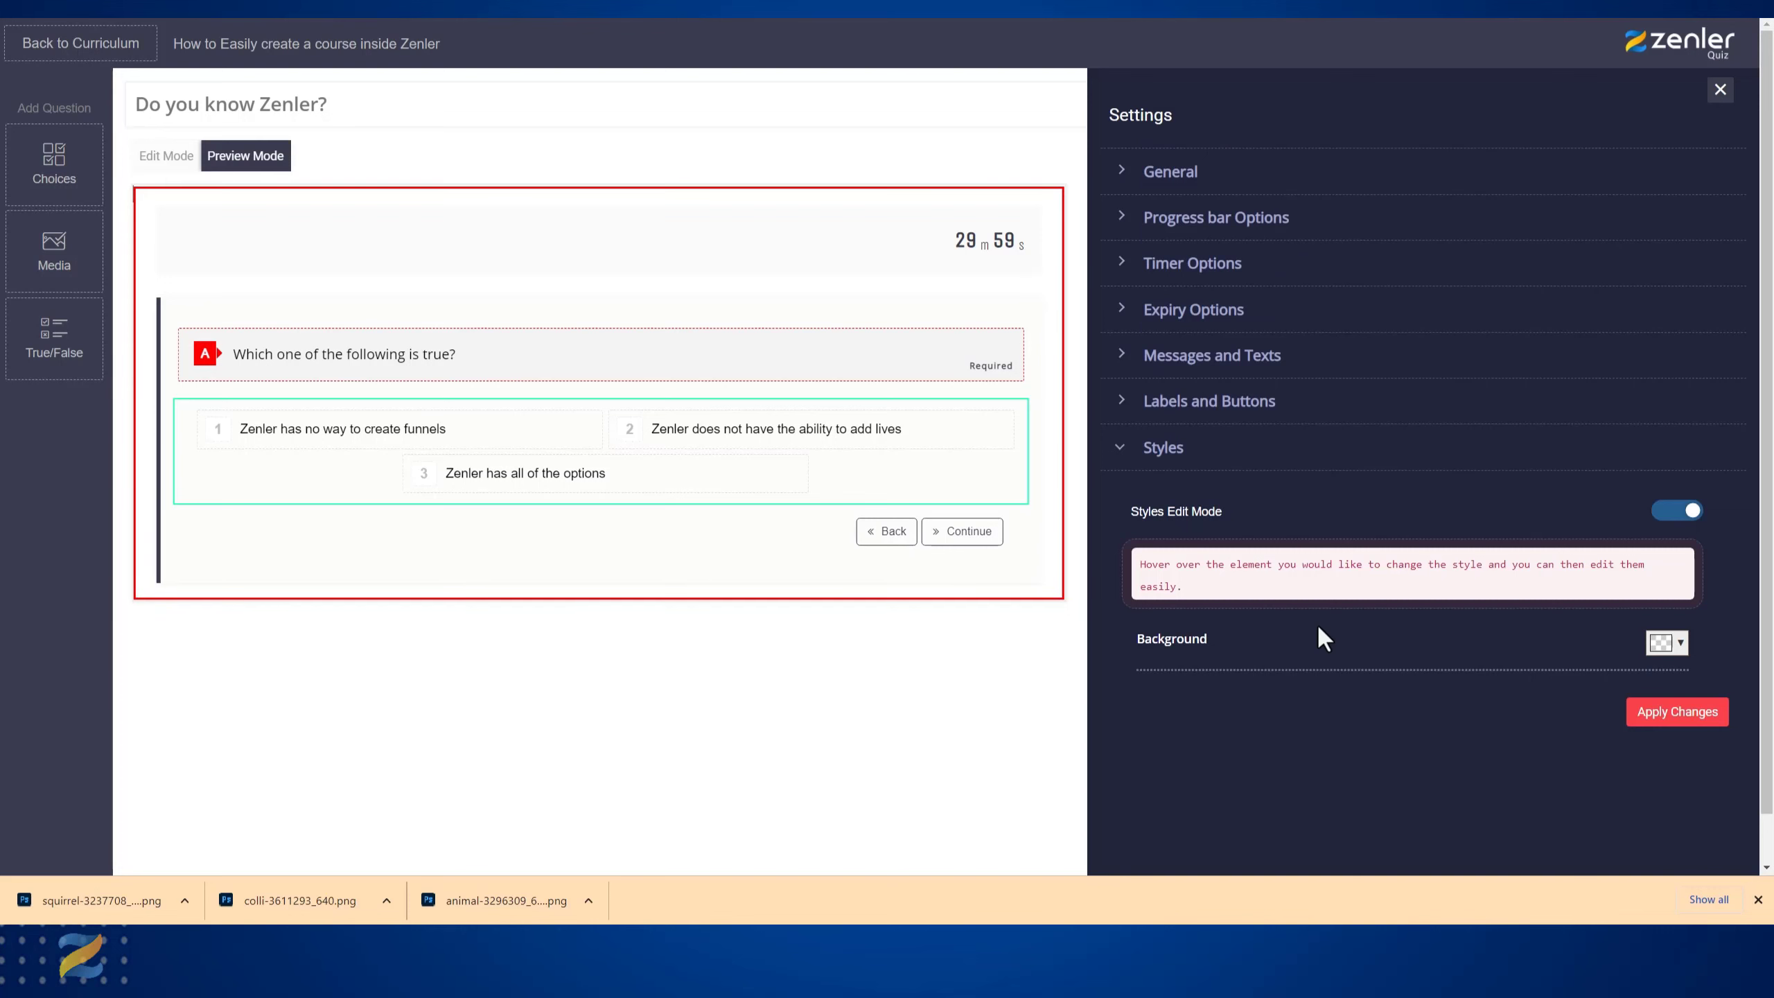
pyautogui.click(1678, 655)
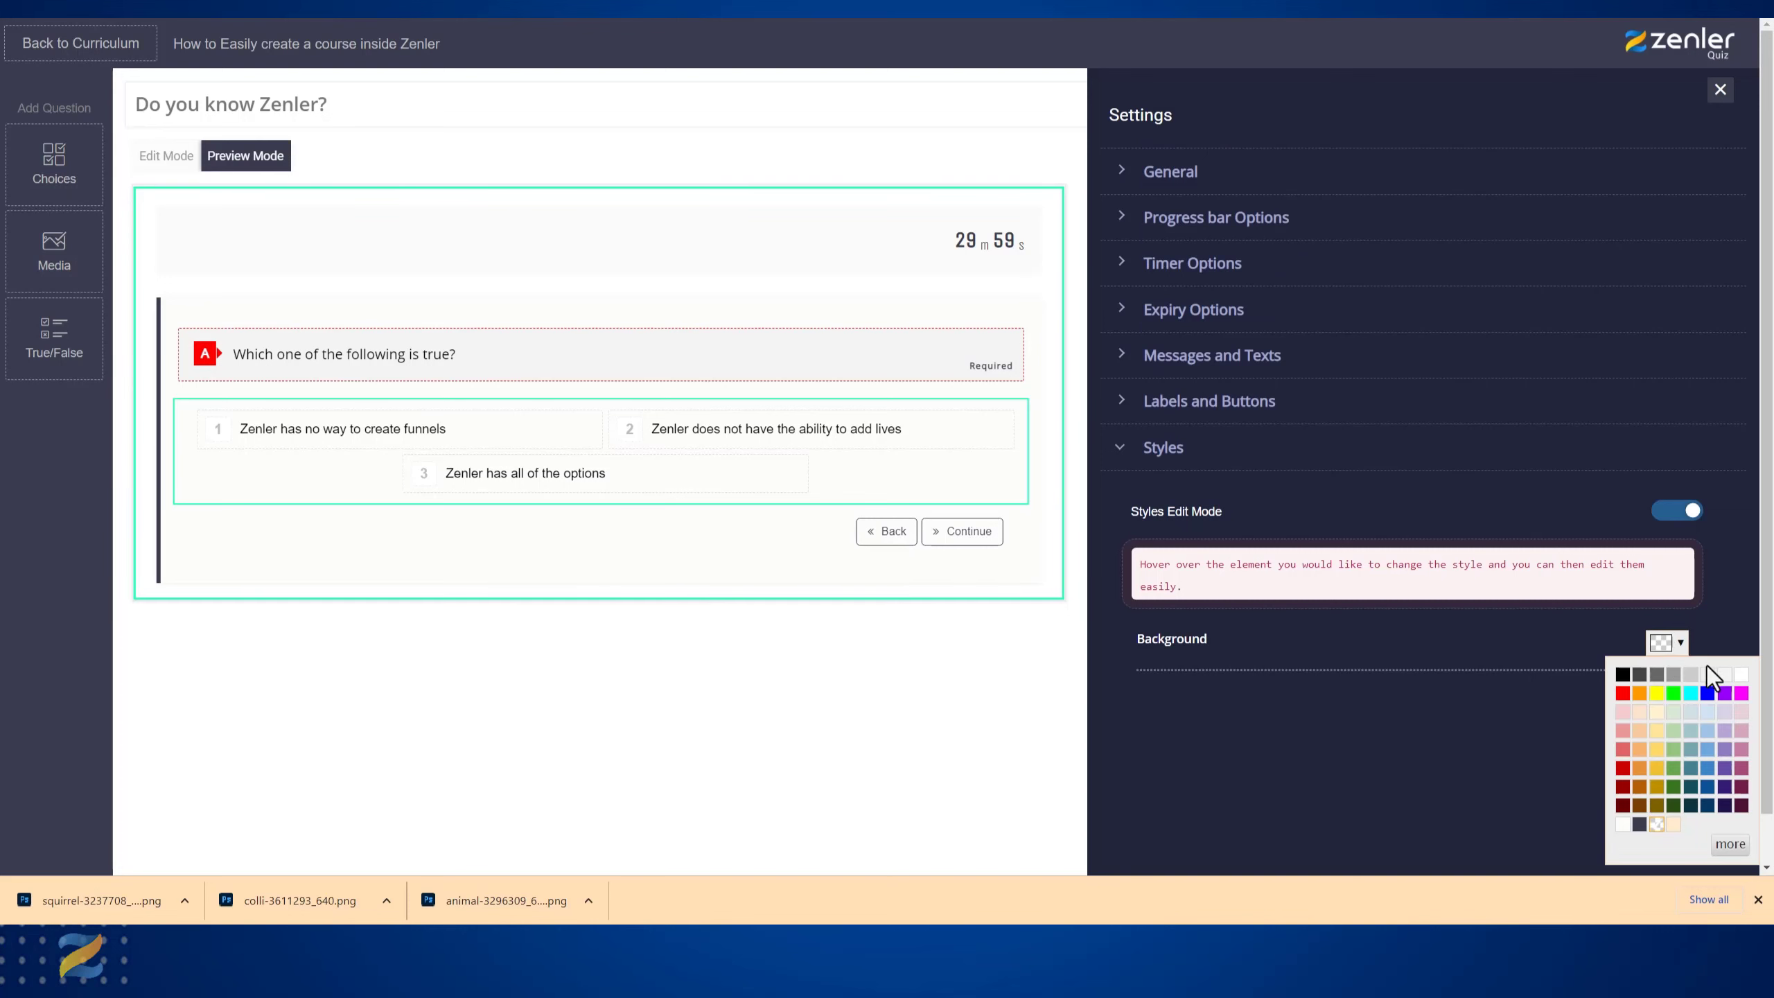
pyautogui.click(1707, 675)
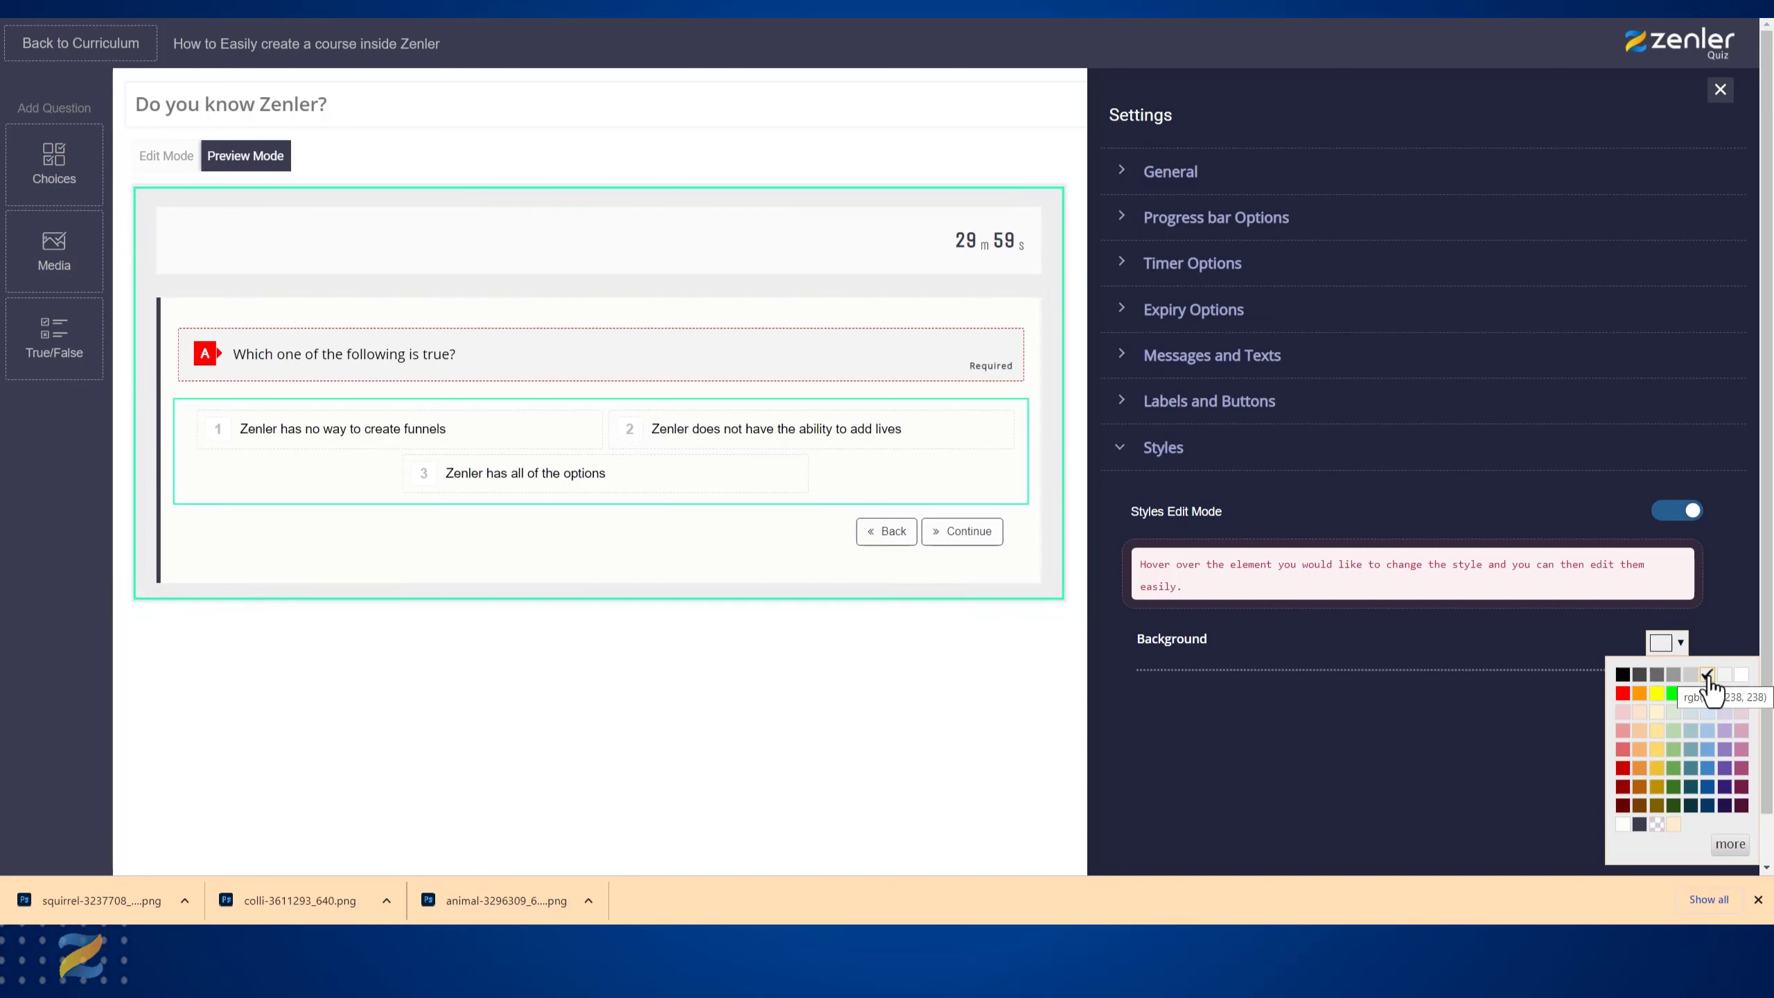
pyautogui.click(858, 678)
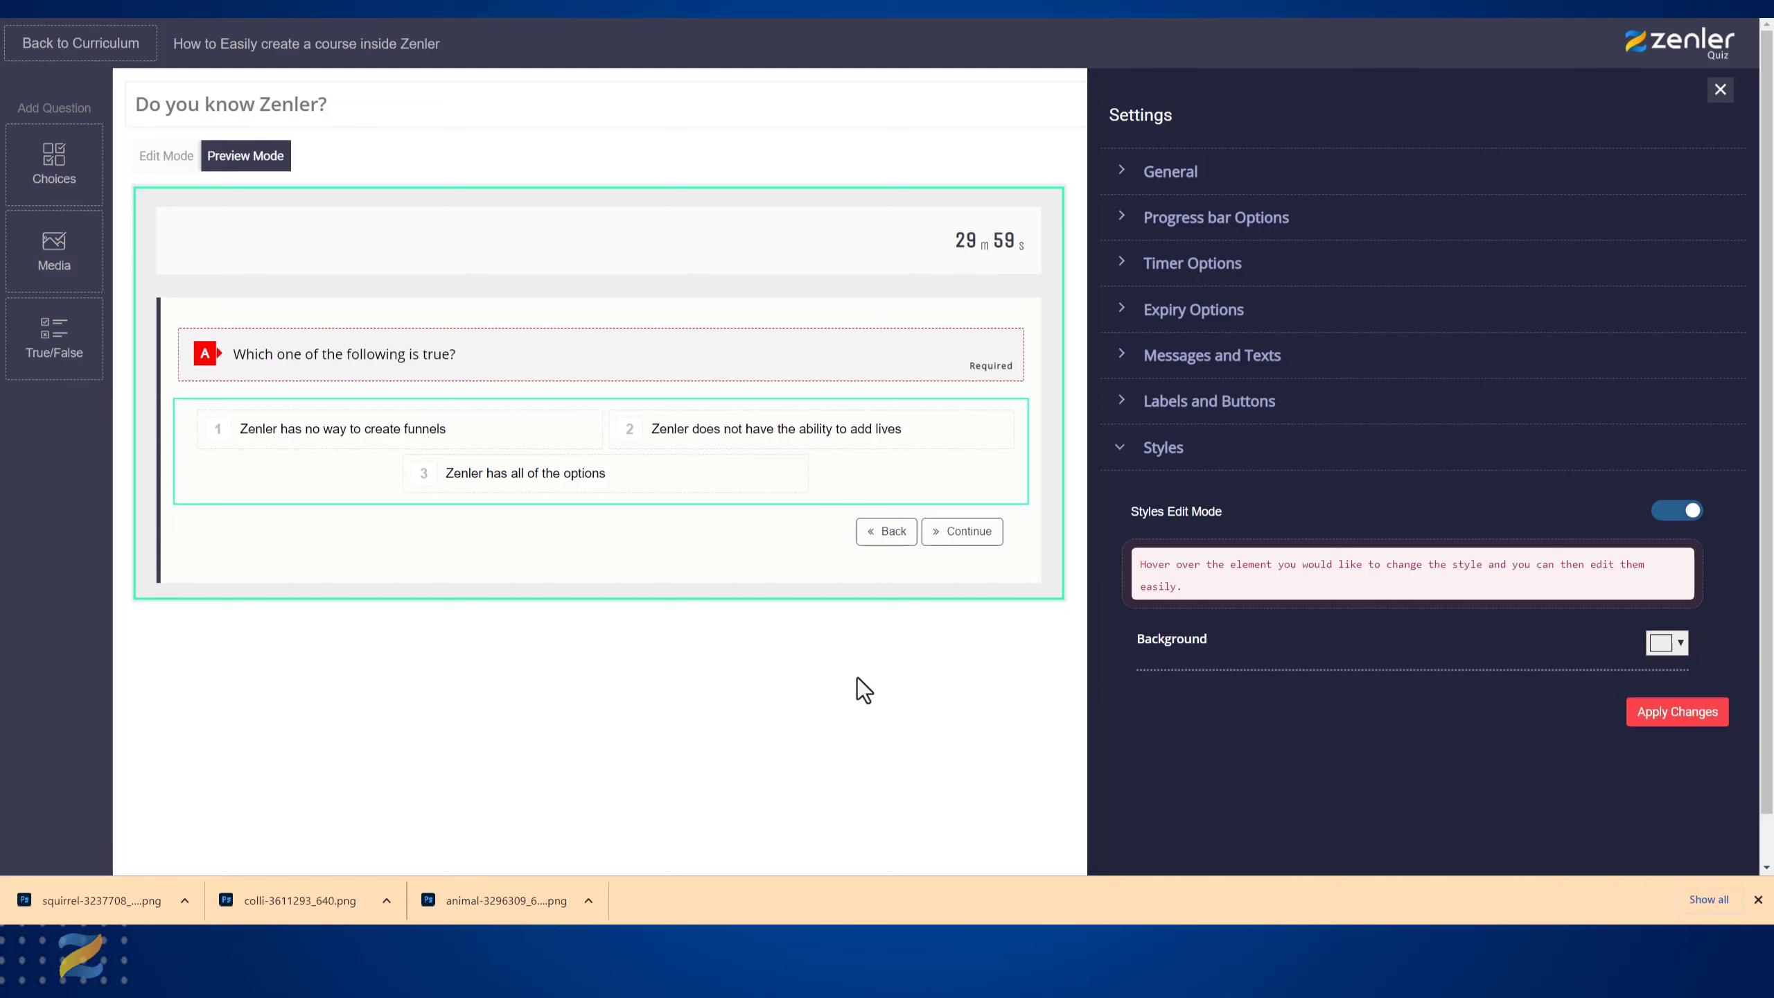
# - Set the question slide's border colour to red and its border style to None
pyautogui.click(166, 418)
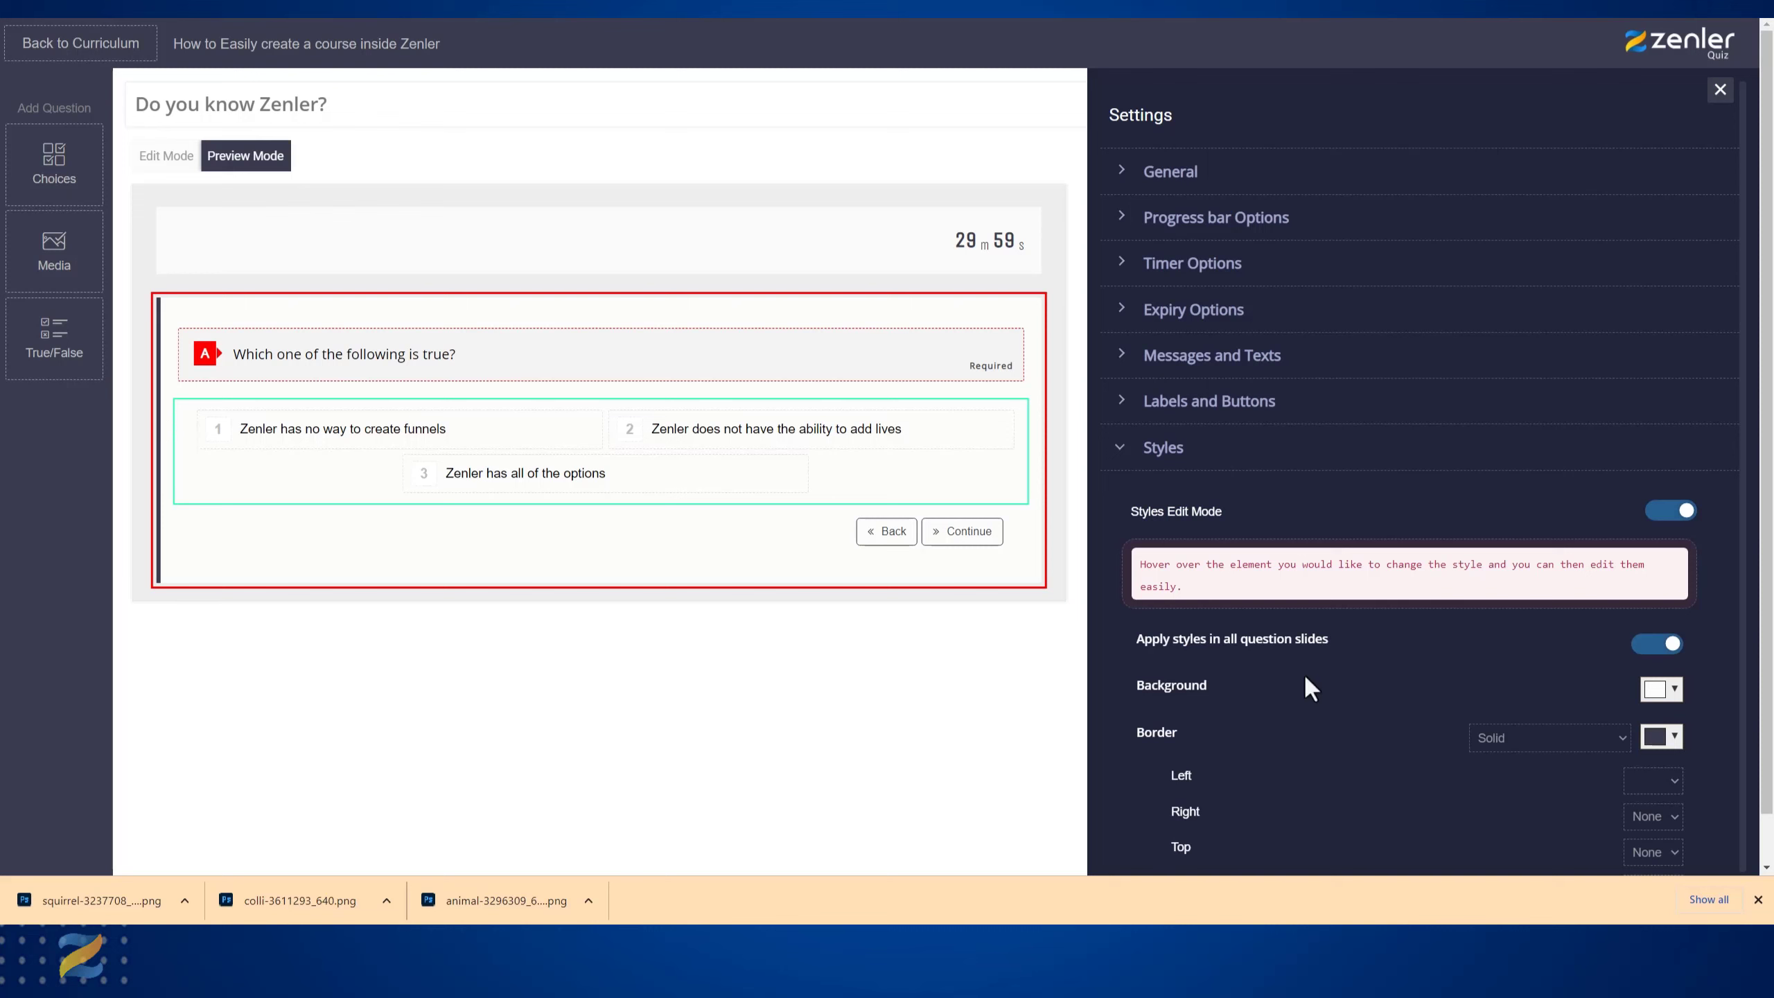
pyautogui.click(1657, 738)
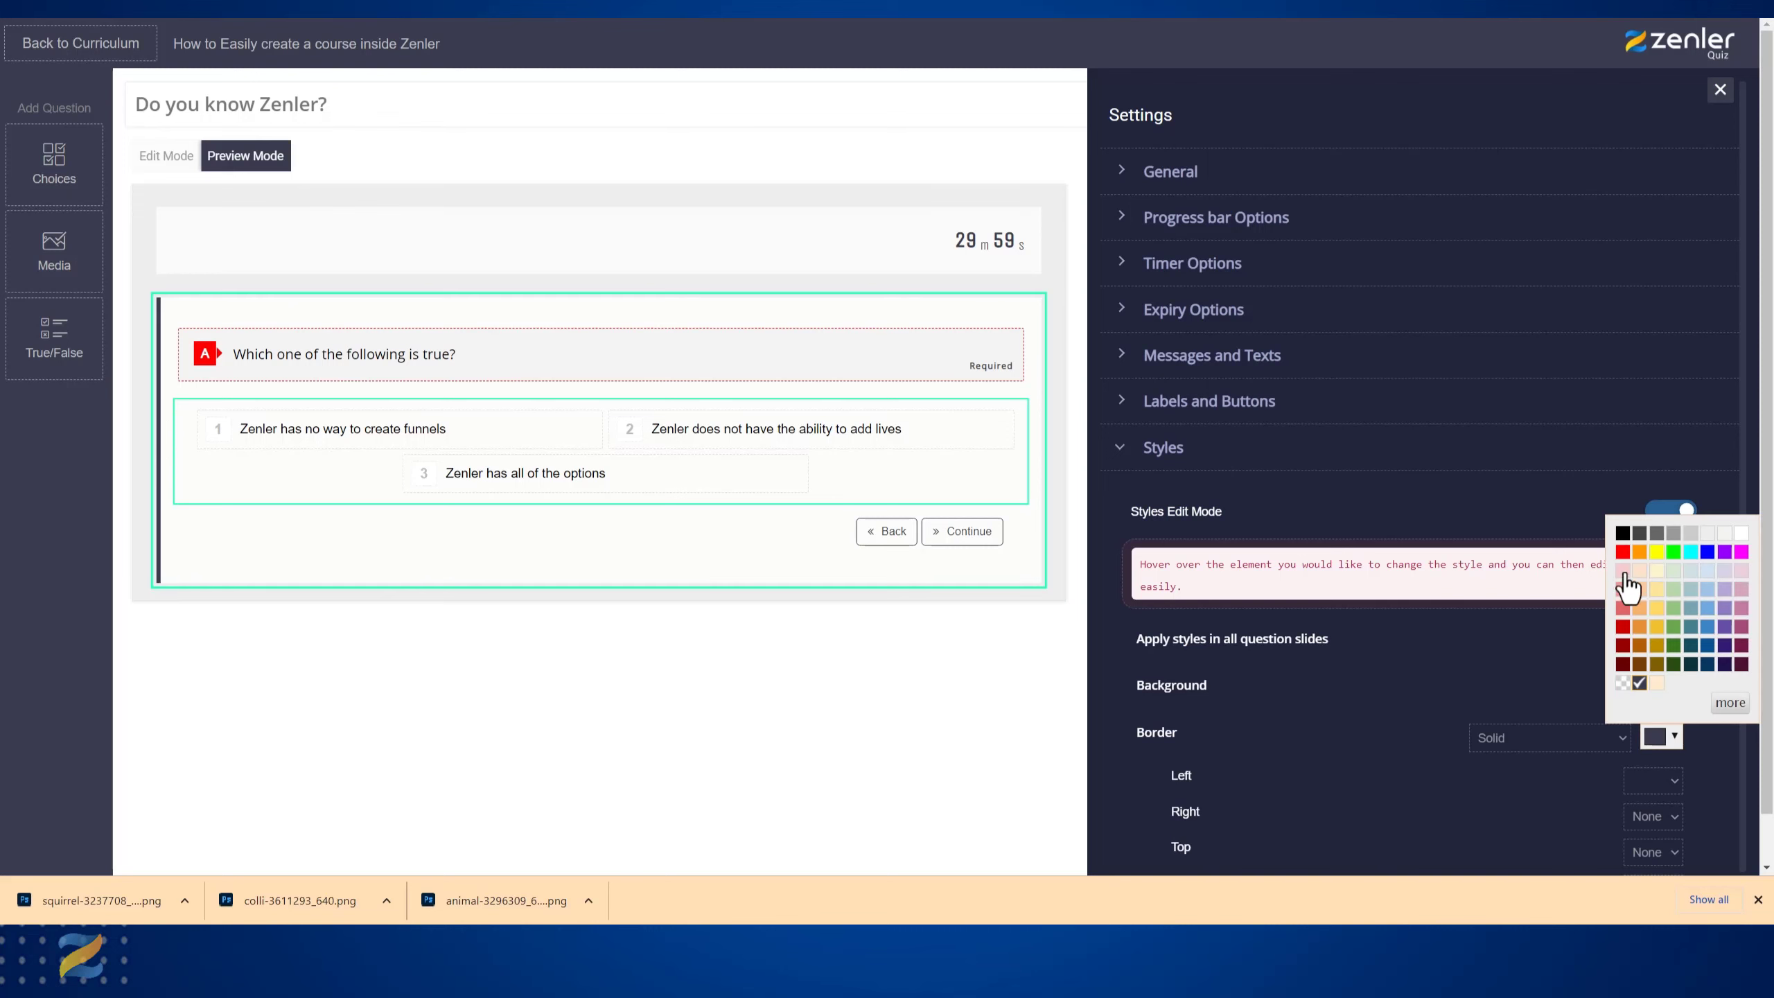
pyautogui.click(1622, 552)
pyautogui.click(1619, 739)
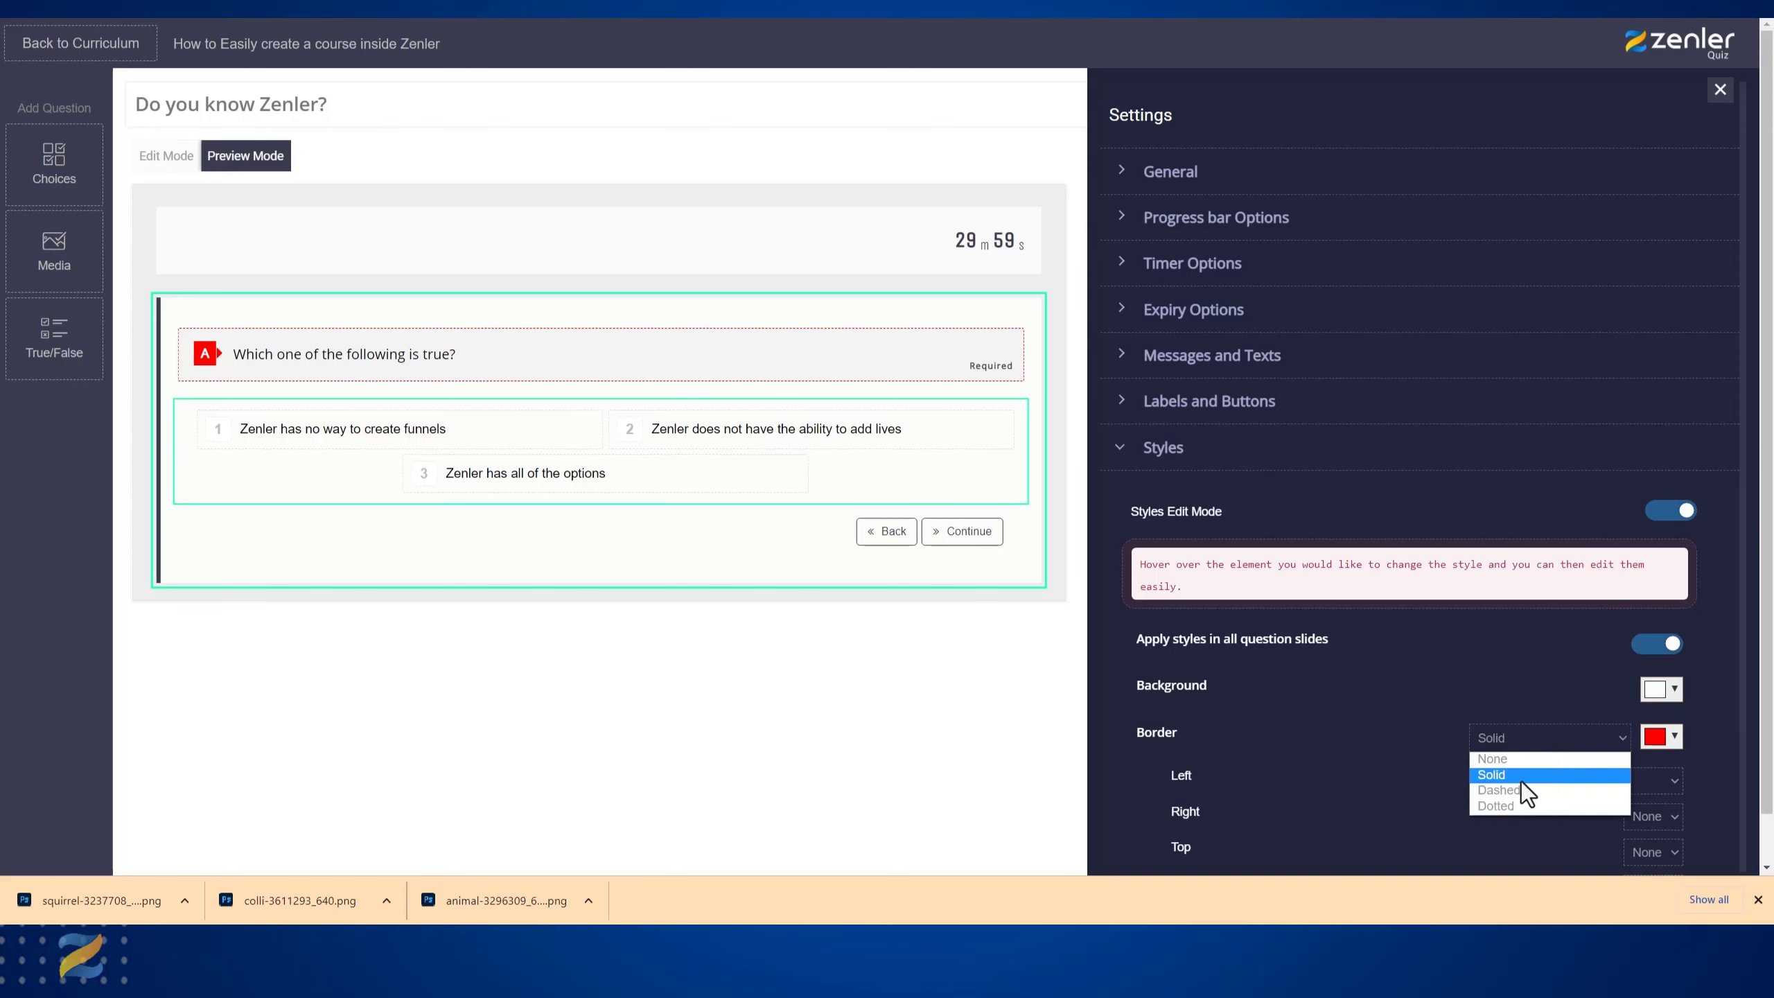
pyautogui.click(1494, 758)
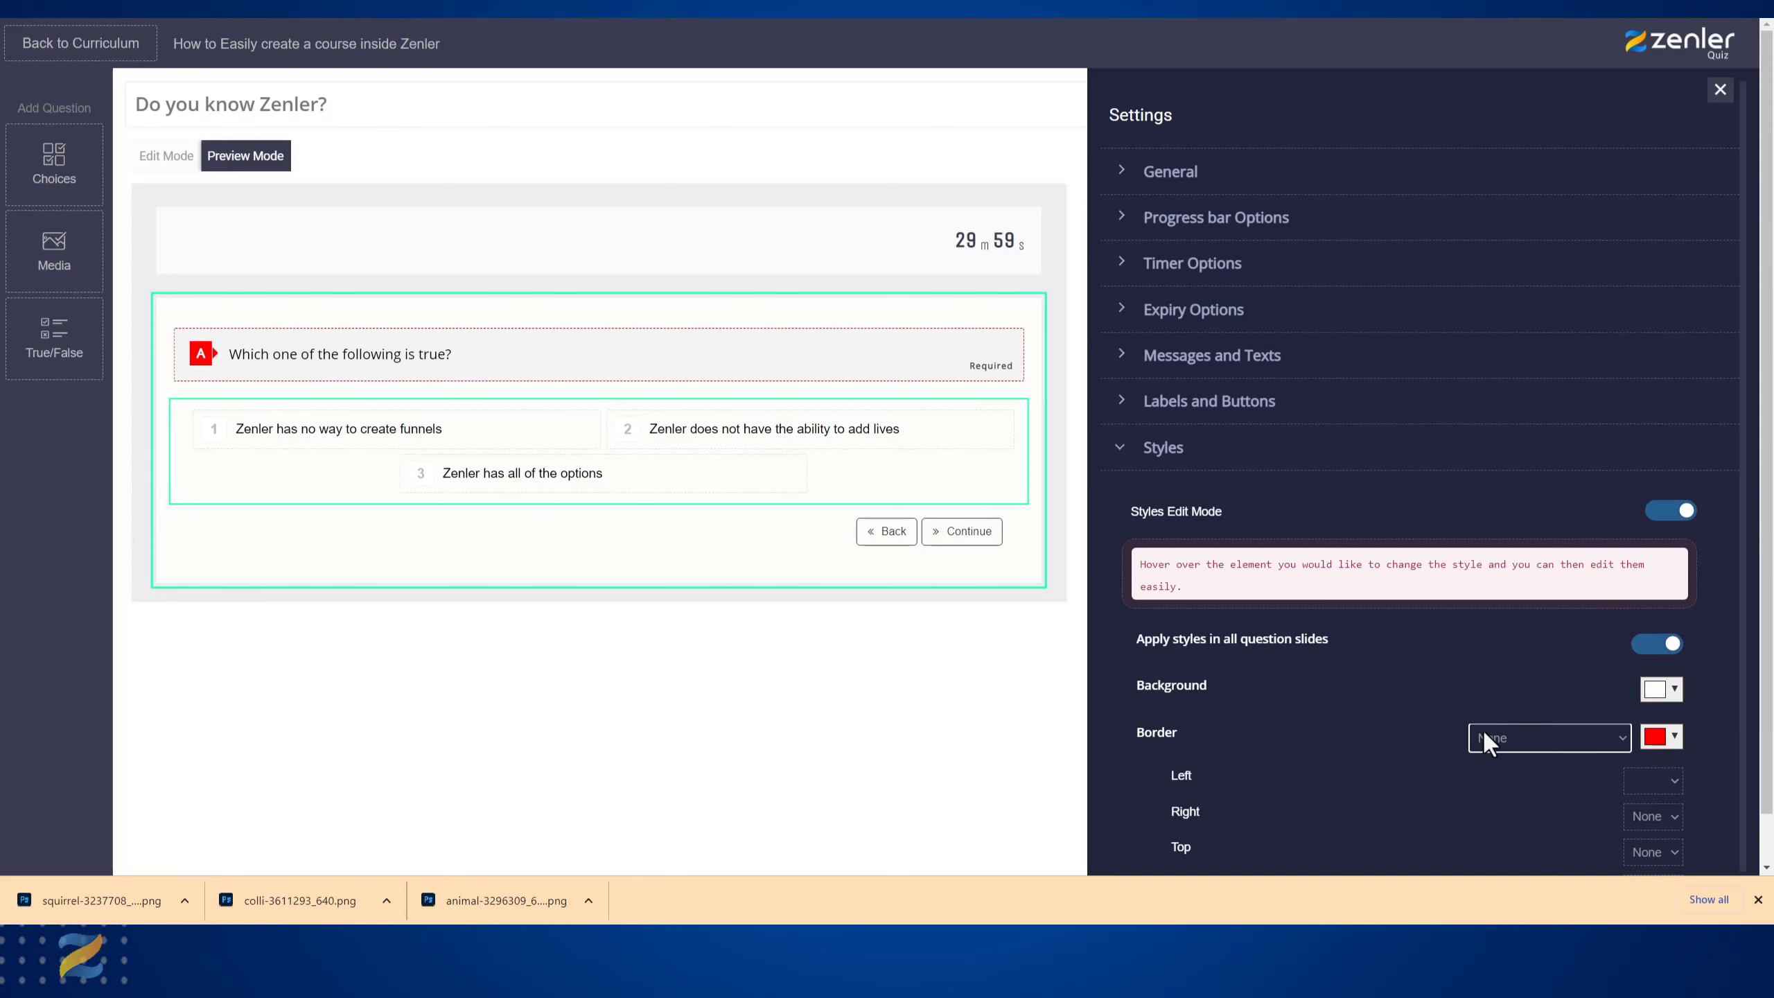
# - Close the quiz settings and save the style changes
pyautogui.scroll(-1, 1411, 743)
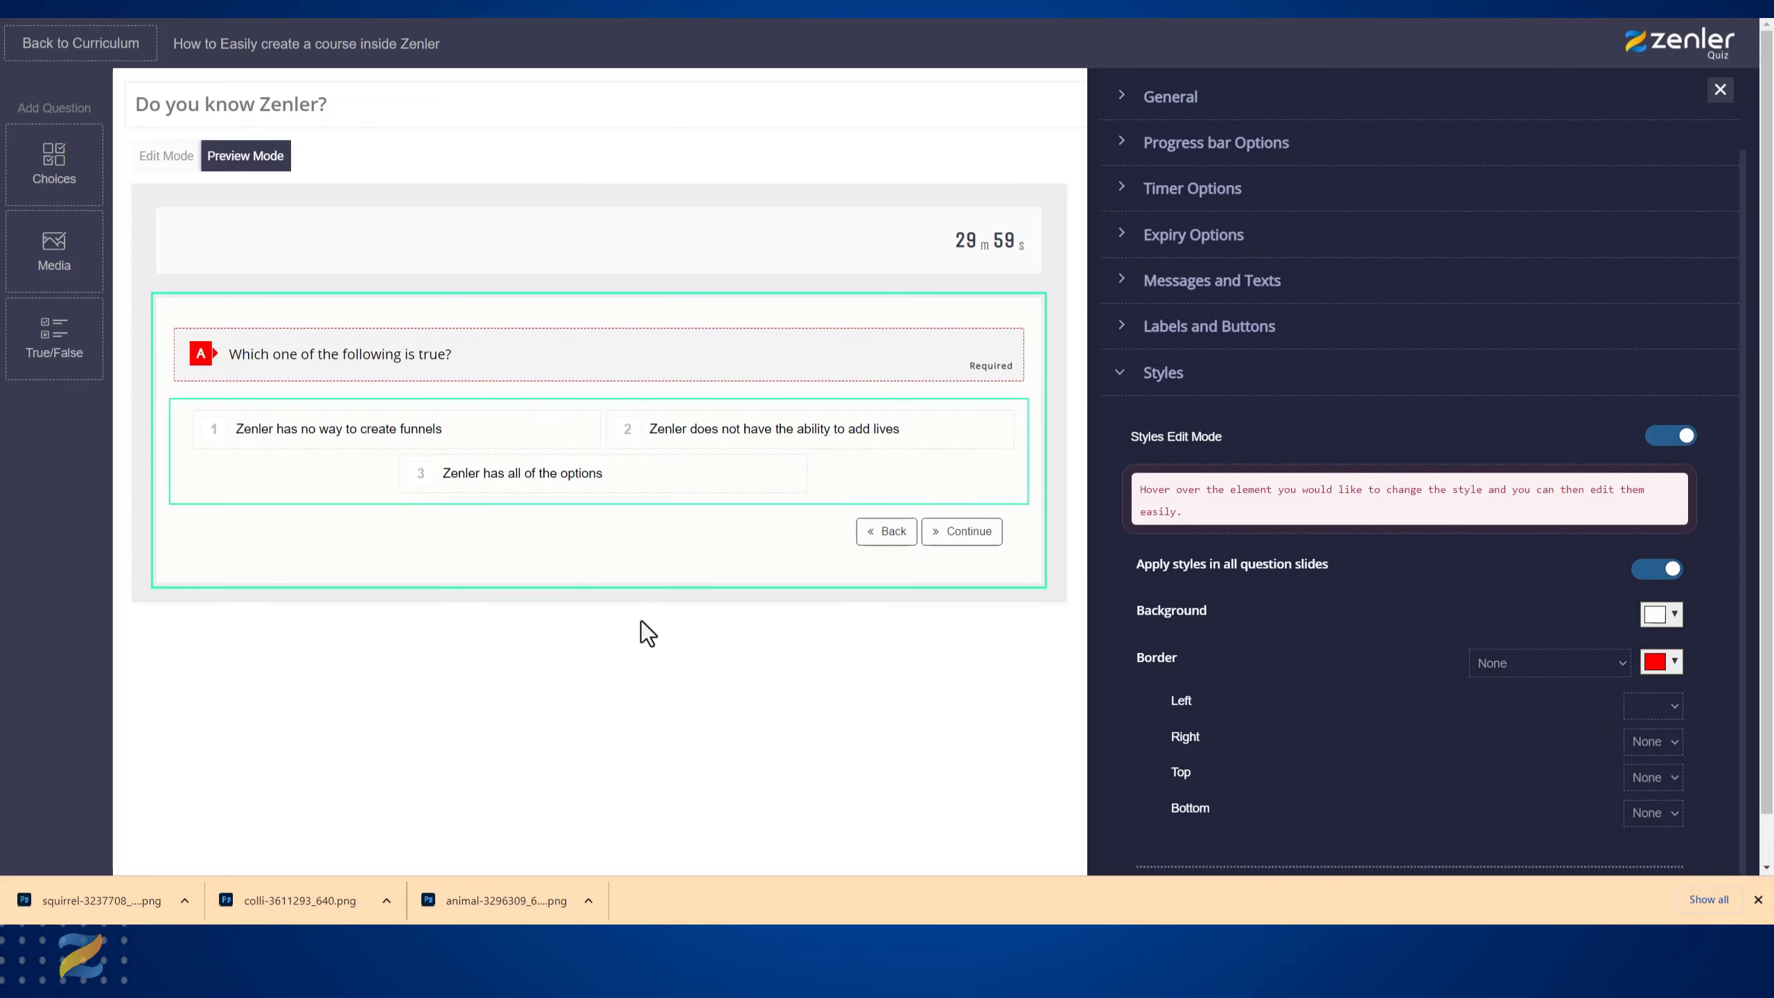
pyautogui.click(1721, 97)
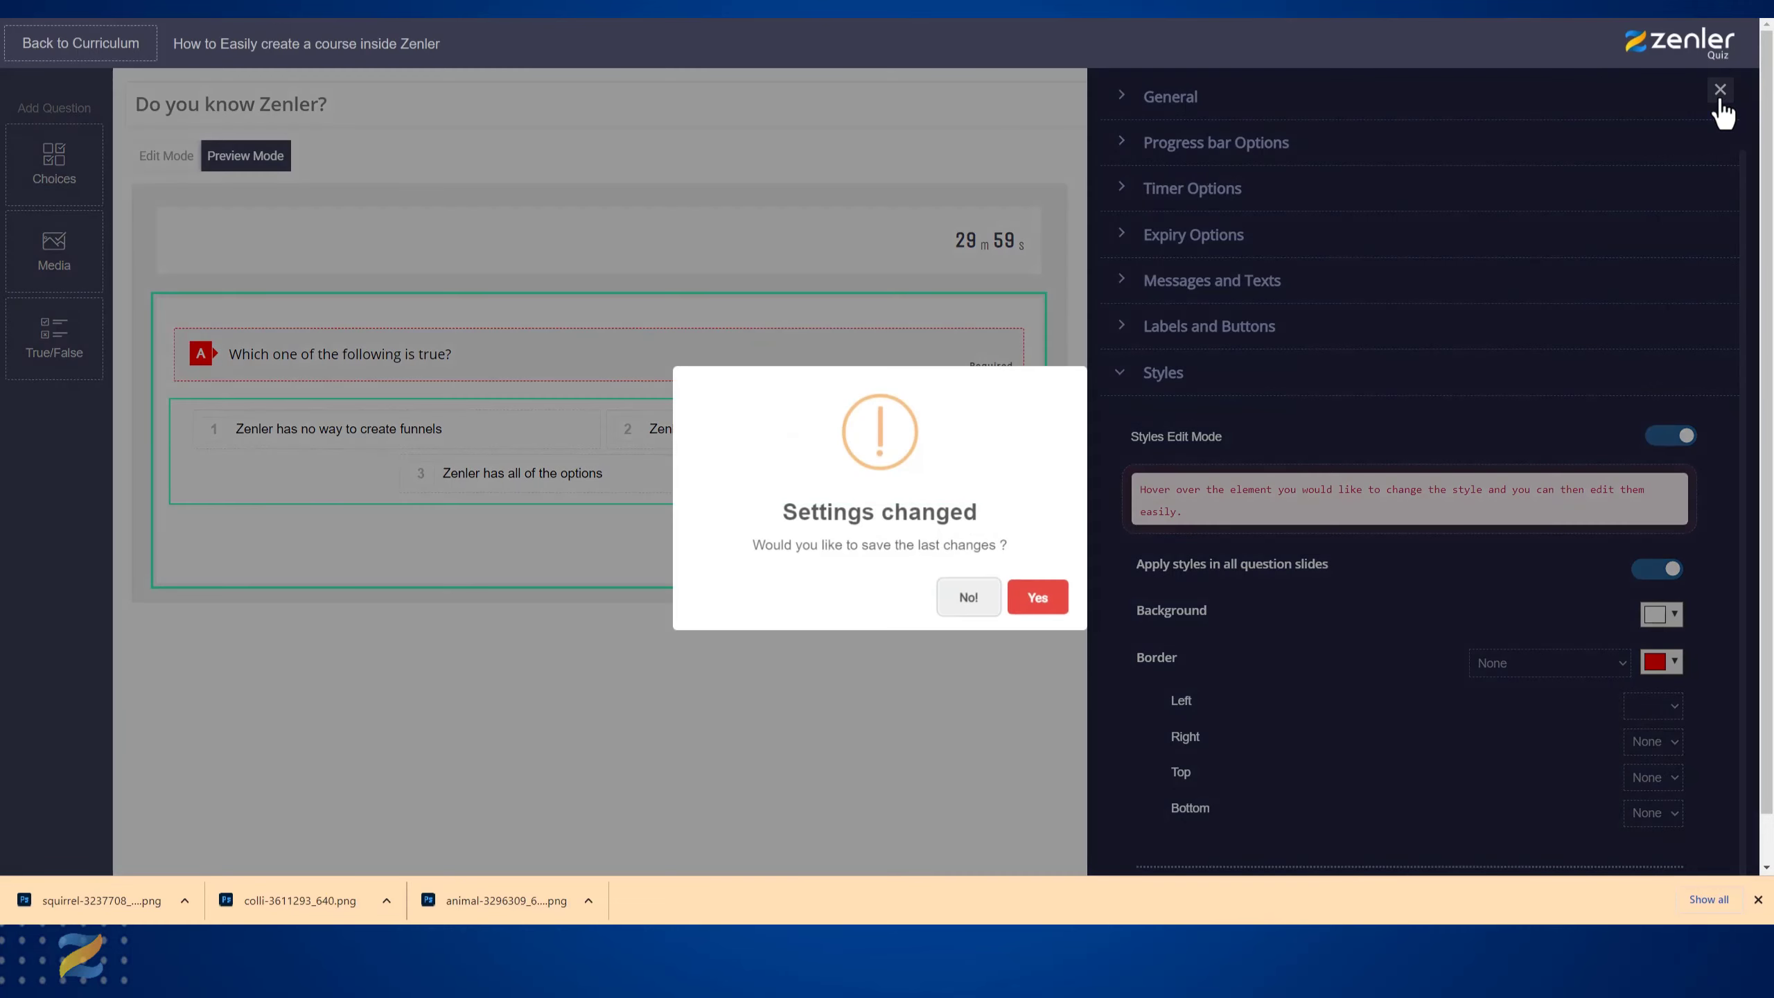
pyautogui.click(1037, 598)
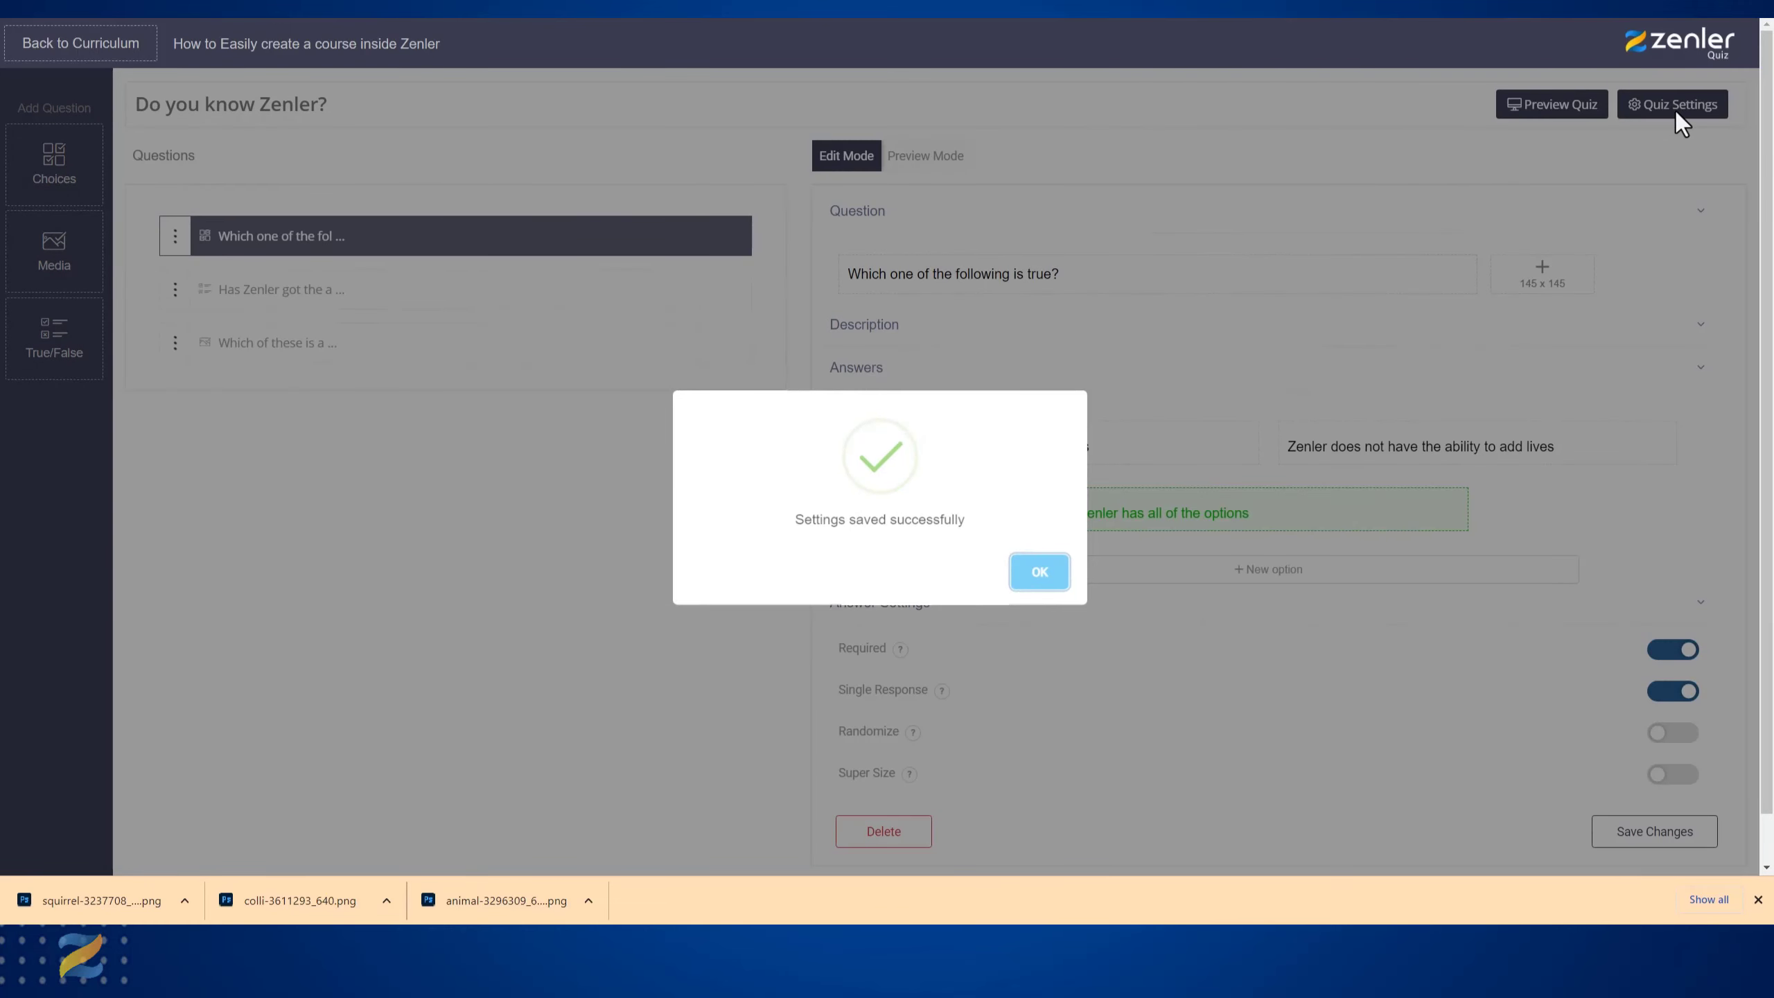